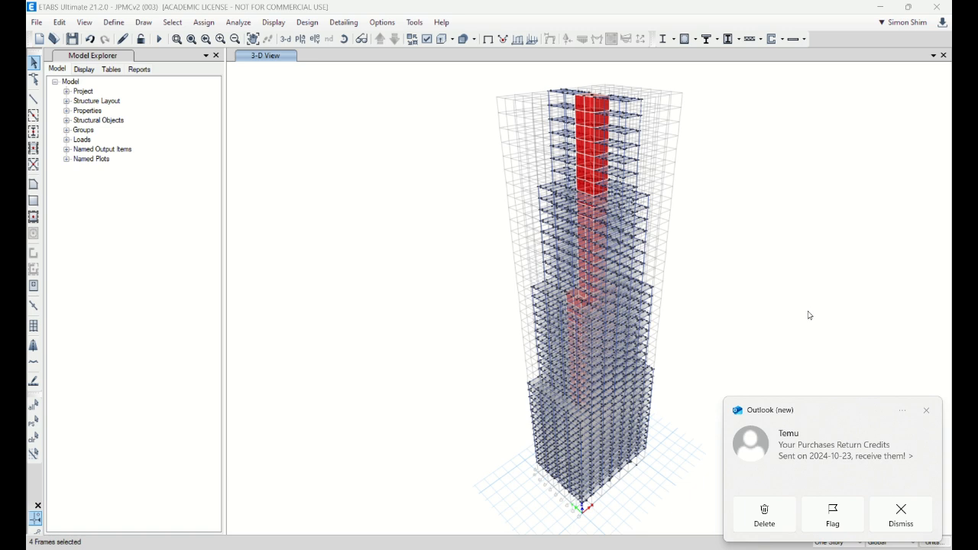
Step: Clear the current selection and open the A-LatCol frame section property for modification
left_click(892, 526)
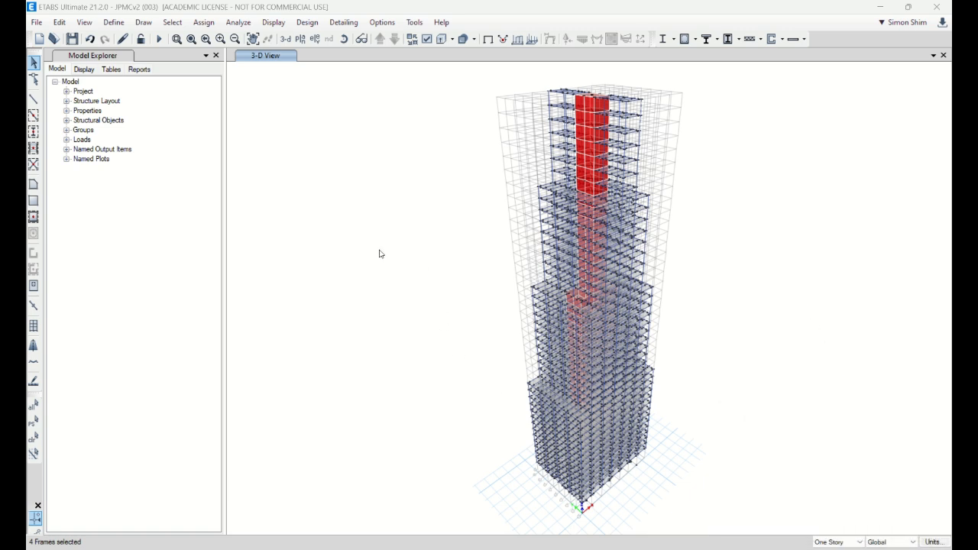
left_click(34, 442)
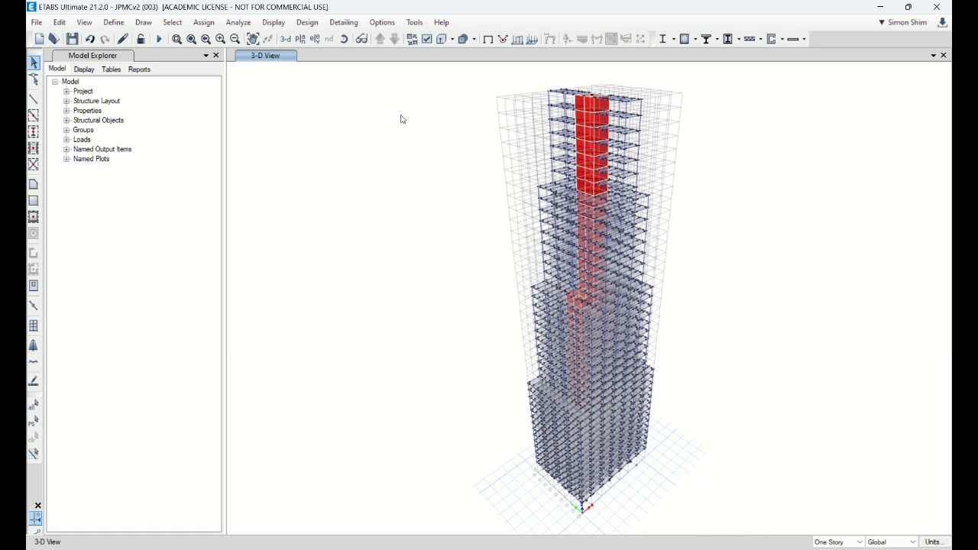
left_click(117, 27)
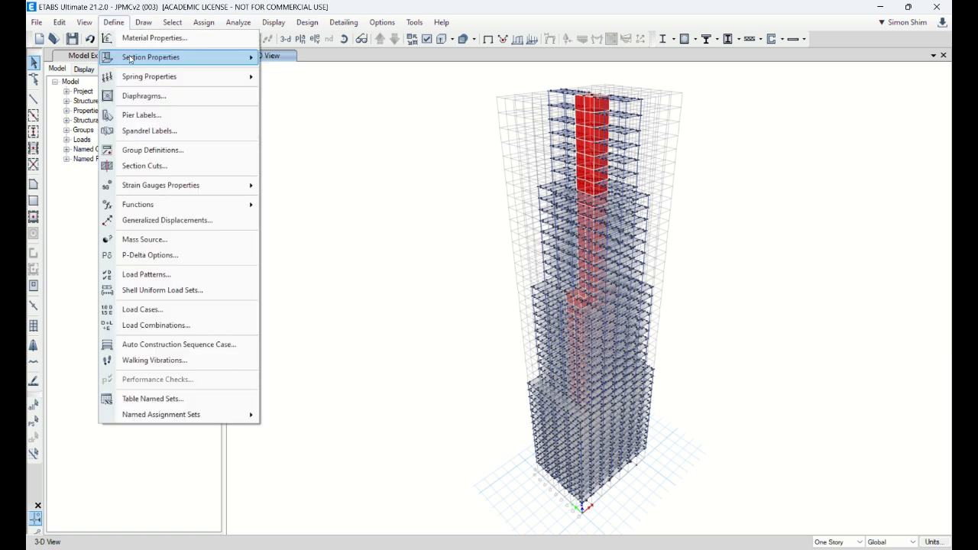
mouse_move(134, 59)
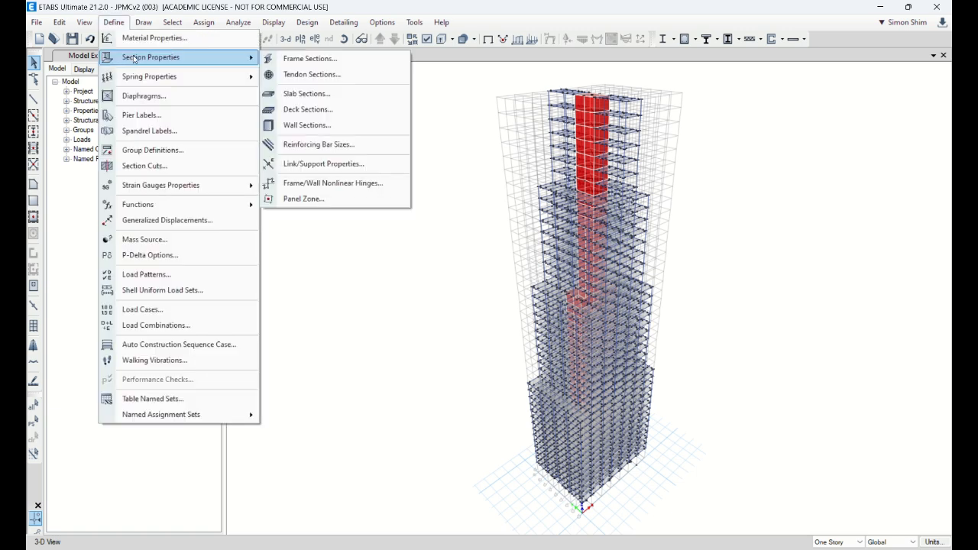
left_click(295, 57)
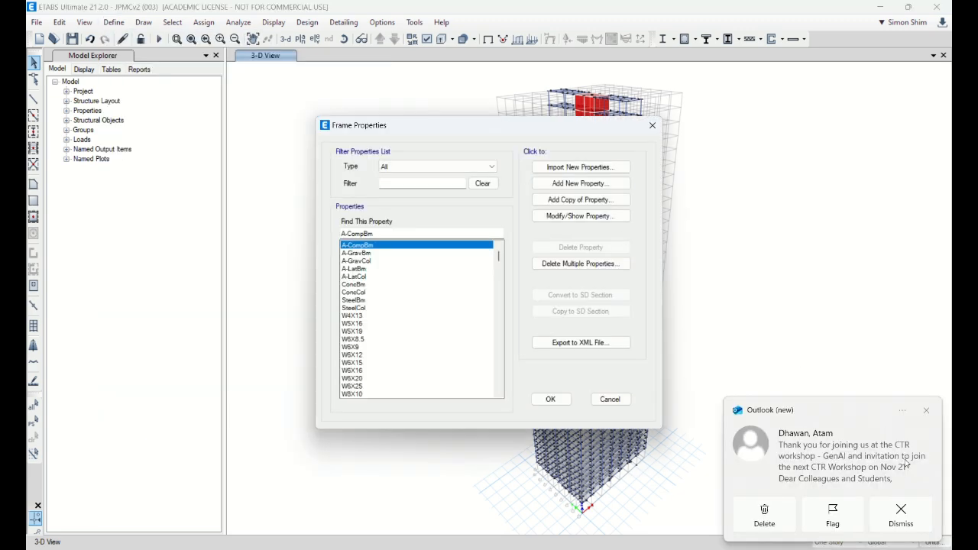
left_click(926, 411)
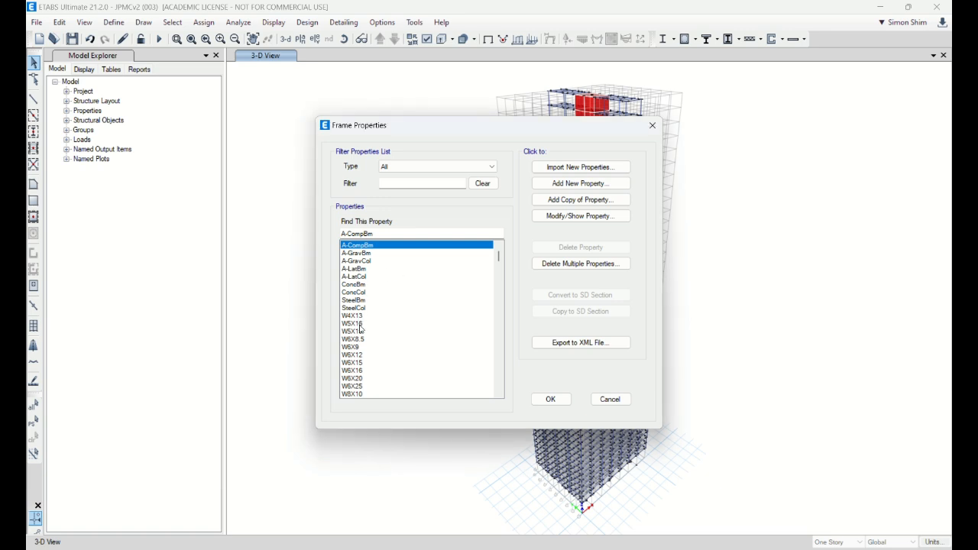
left_click(366, 269)
left_click(360, 276)
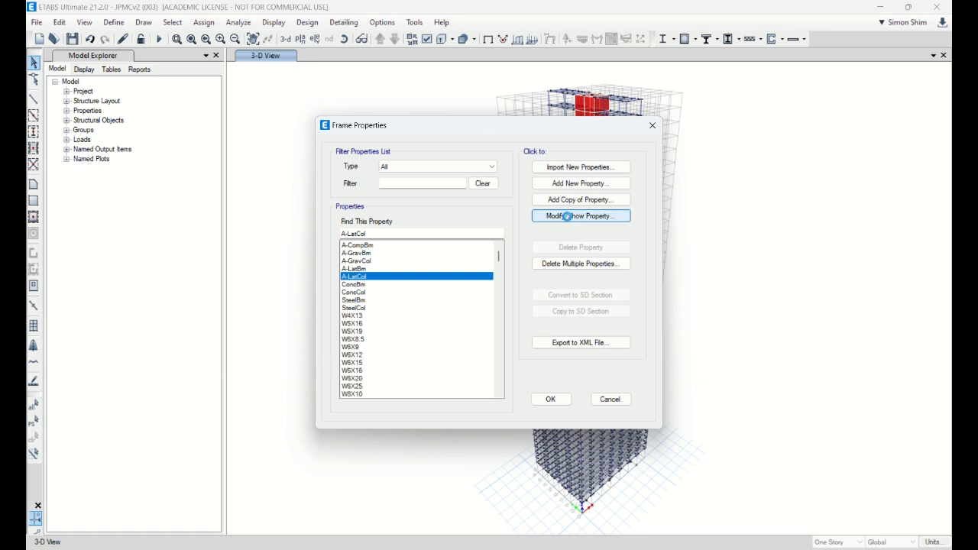
left_click(568, 218)
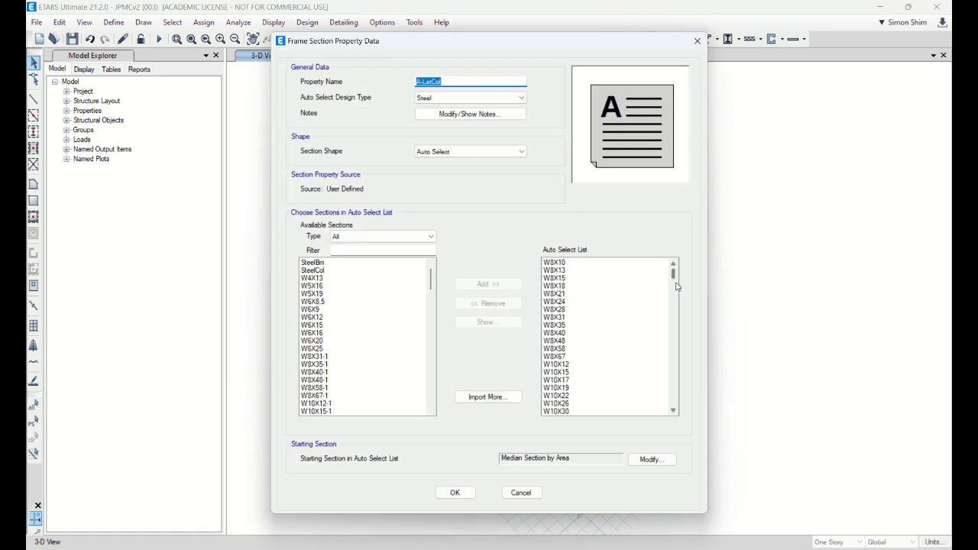
Step: Remove all sections from W16X26 through W44X335 from the A-LatCol auto select list
left_click_drag(673, 274, 680, 408)
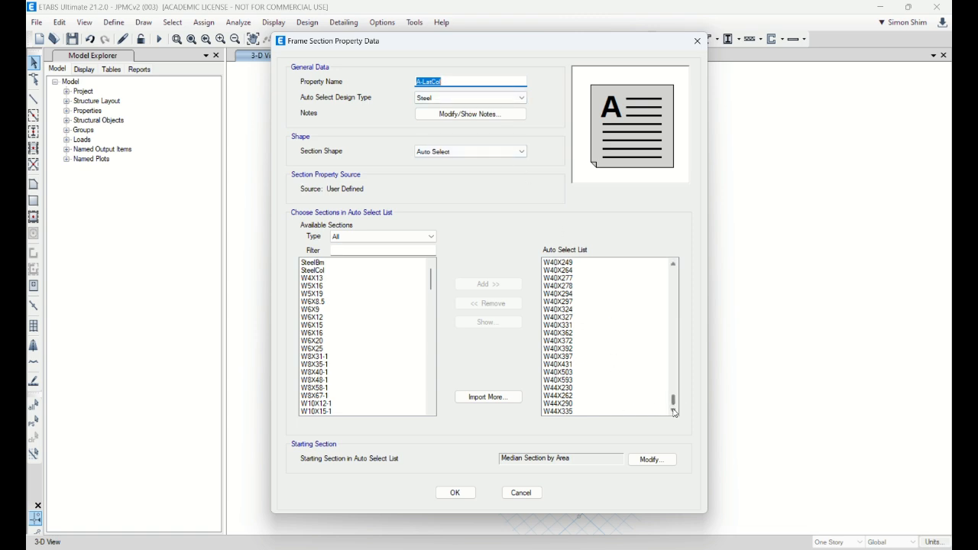
mouse_move(673, 400)
left_mouse_down()
mouse_move(681, 277)
mouse_move(678, 413)
left_mouse_up()
left_click(657, 412)
scroll(674, 401, "up", 3)
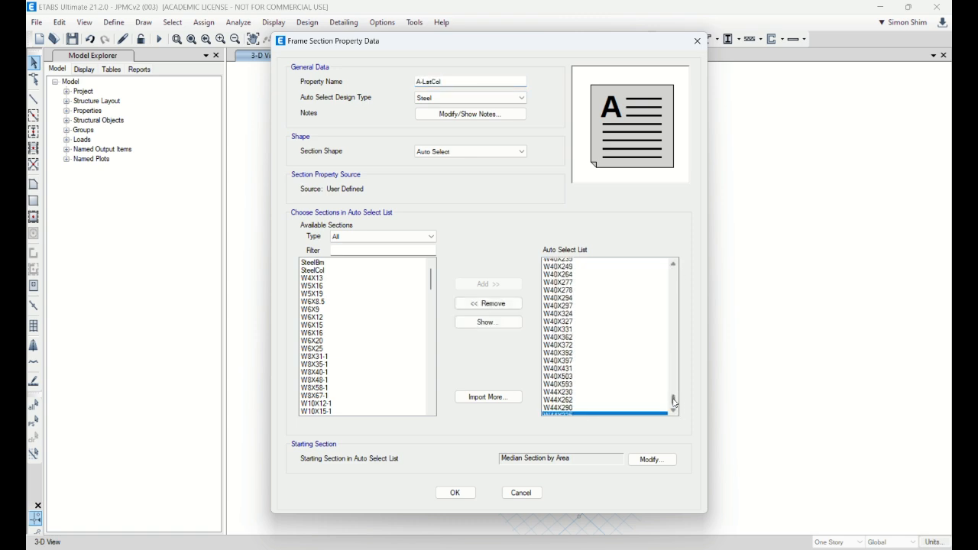
left_click_drag(674, 397, 681, 319)
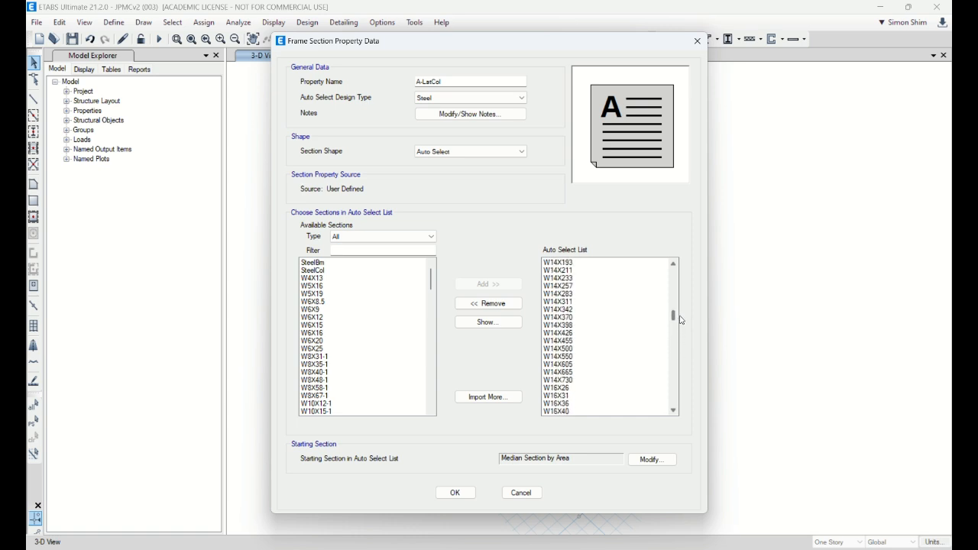
left_click(565, 389, "shift")
left_click(488, 304)
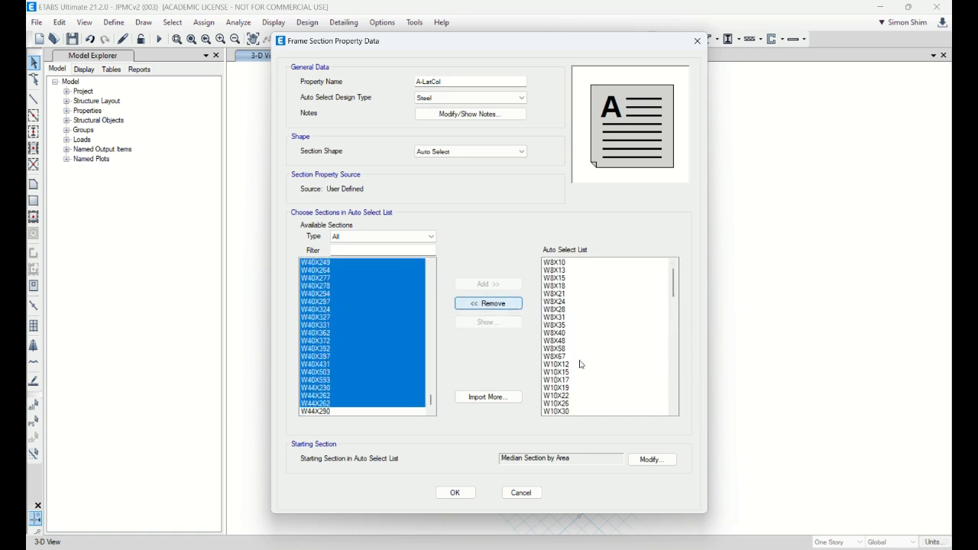
Step: Remove all sections from W8X10 through W12X336 from the auto select list, keeping only the W14 shapes
scroll(571, 400, "up", 3)
scroll(571, 400, "down", 5)
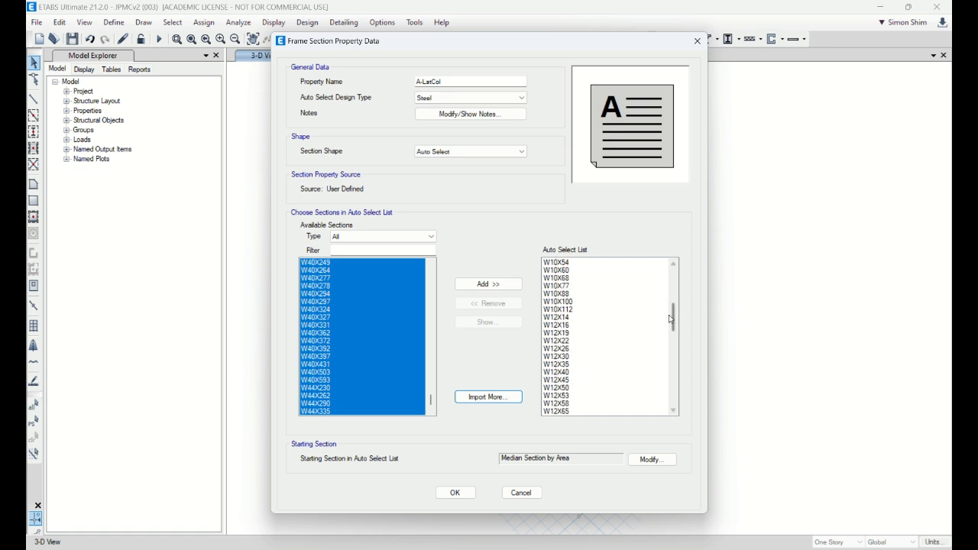
left_click_drag(673, 318, 681, 357)
left_click(562, 263)
left_click(566, 356, "shift")
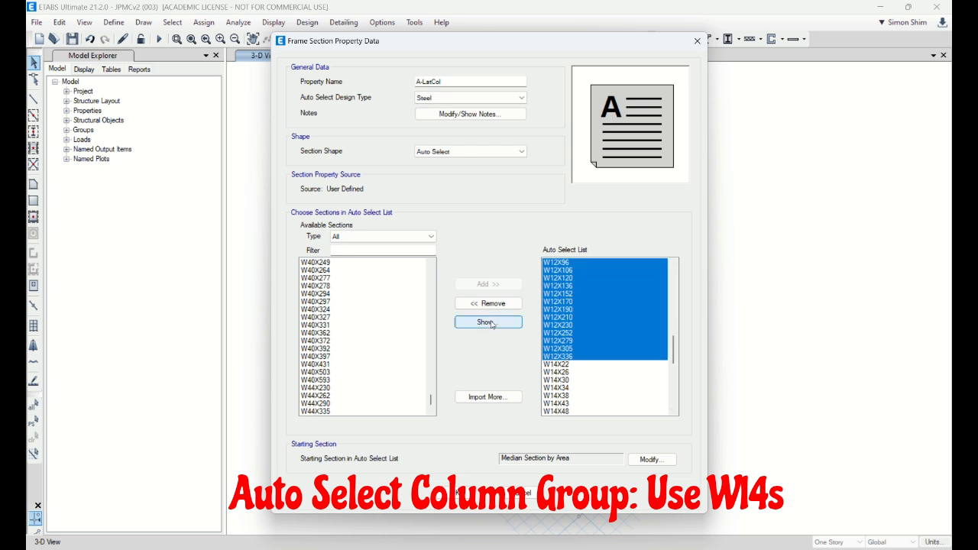
left_click(487, 304)
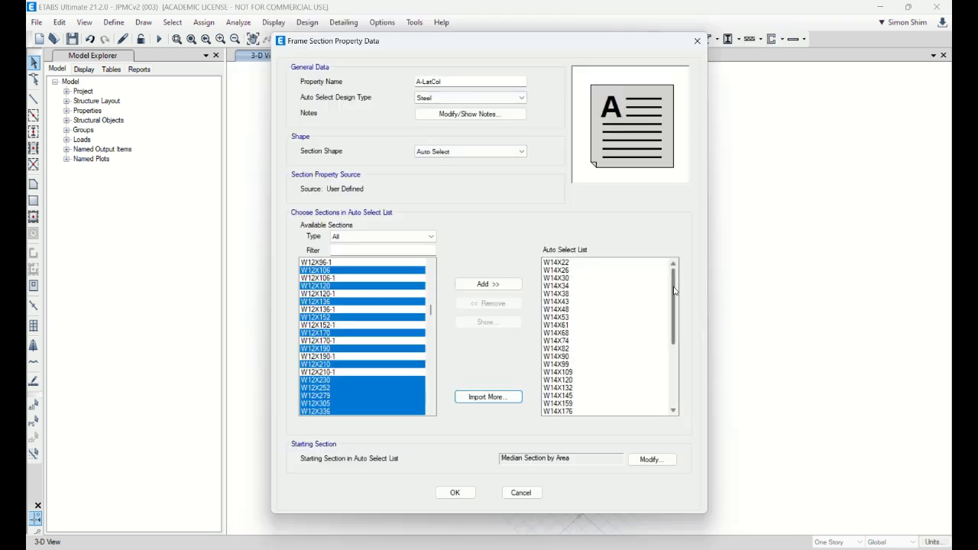
Step: Accept the edited A-LatCol auto select list and close the frame property definitions
mouse_move(675, 290)
left_mouse_down()
mouse_move(680, 384)
mouse_move(690, 284)
left_mouse_up()
left_click(455, 494)
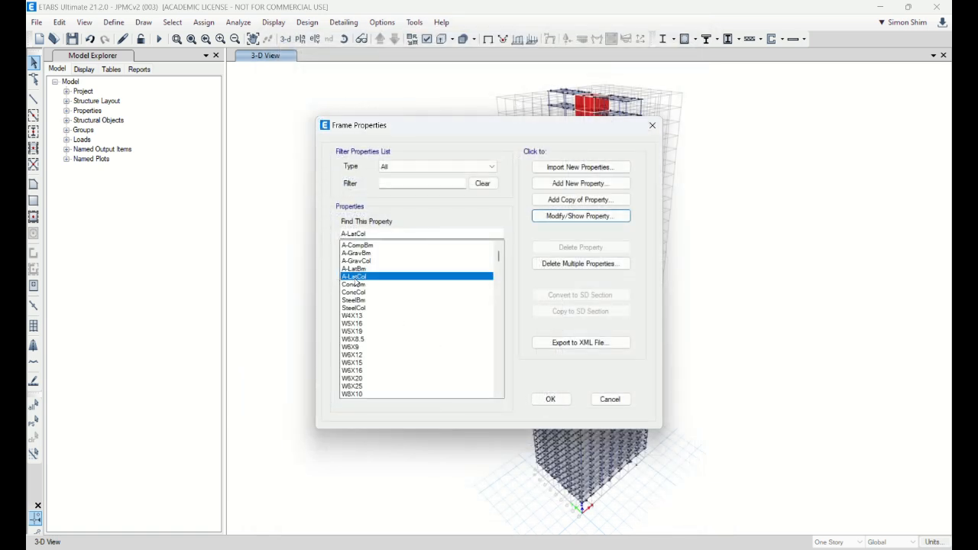
left_click(570, 218)
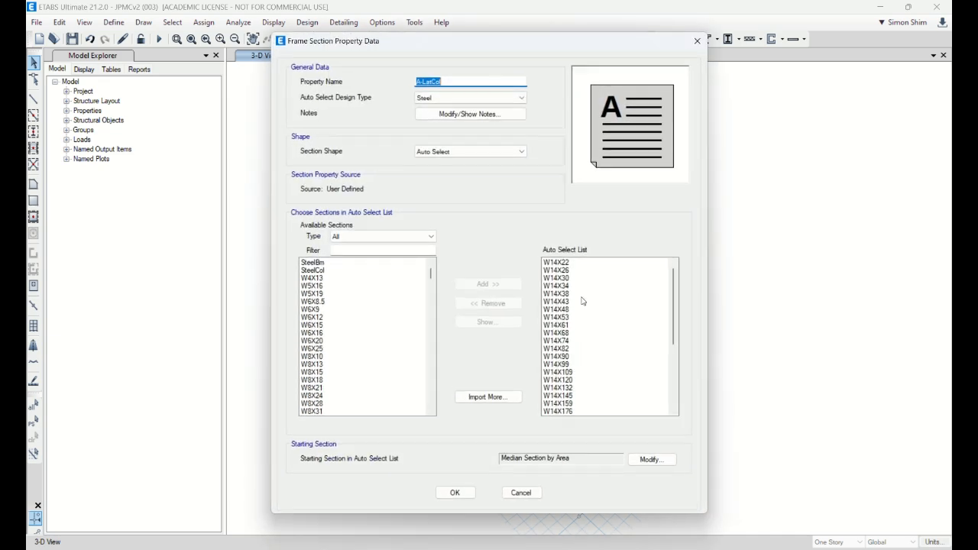
left_click(521, 493)
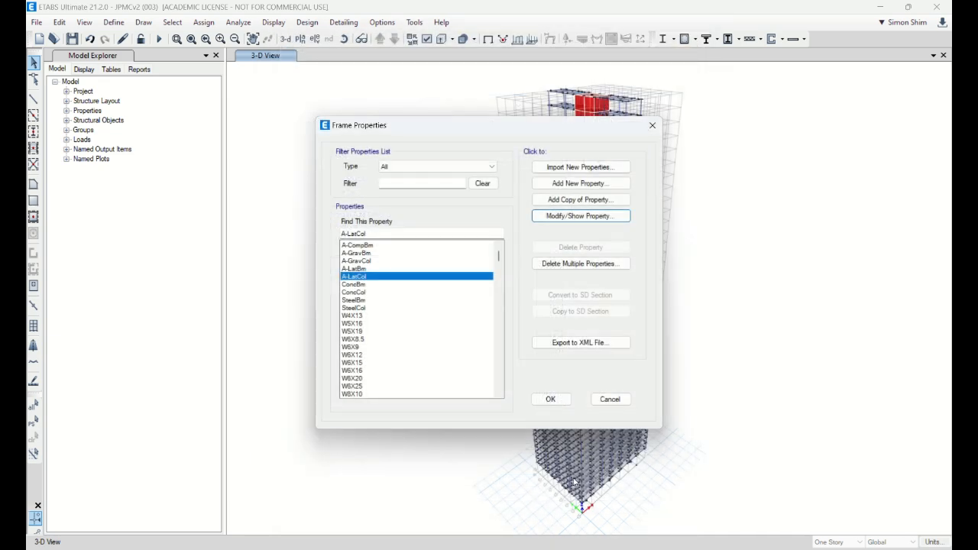
left_click(549, 400)
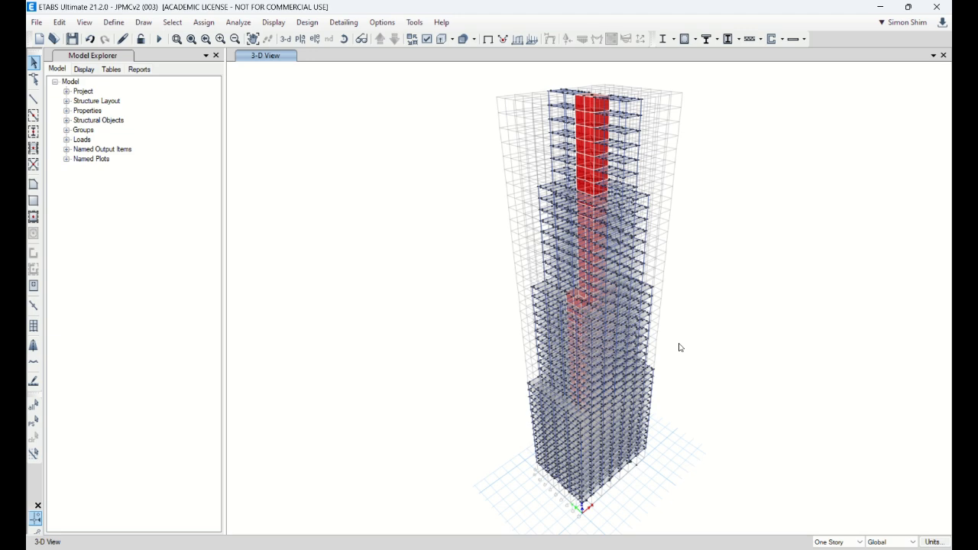
Step: Inspect the section assignment of column C37 at Story41 in the 3-D model
scroll(650, 106, "up", 5)
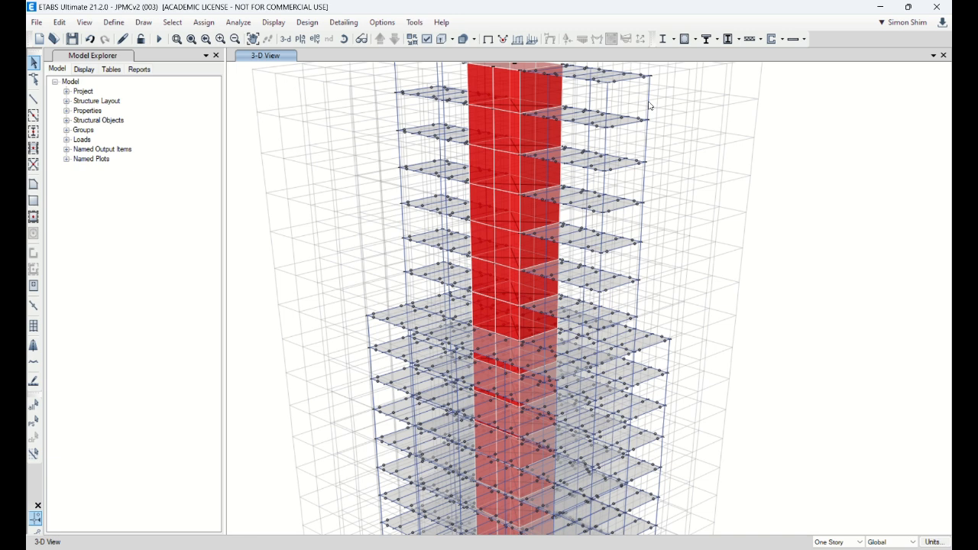
scroll(458, 199, "down", 4)
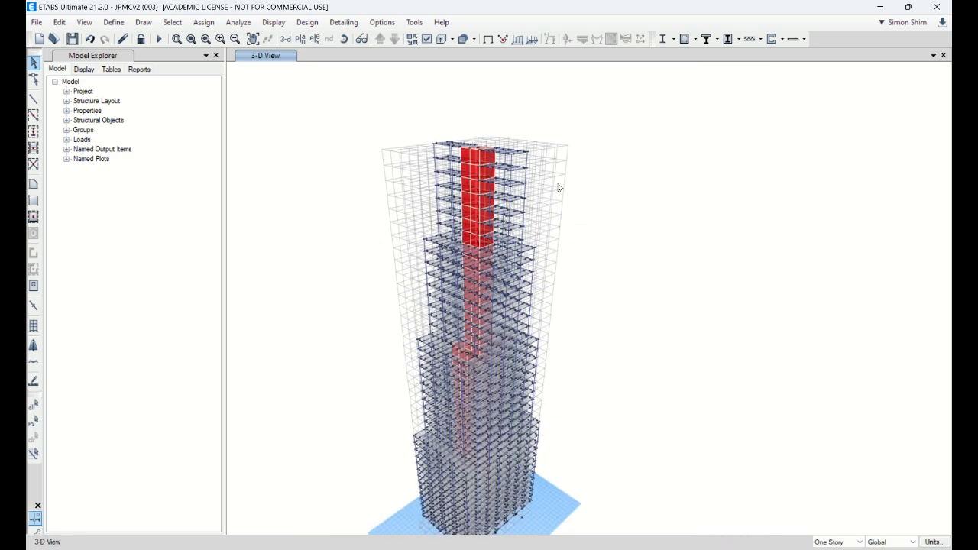
scroll(528, 164, "up", 4)
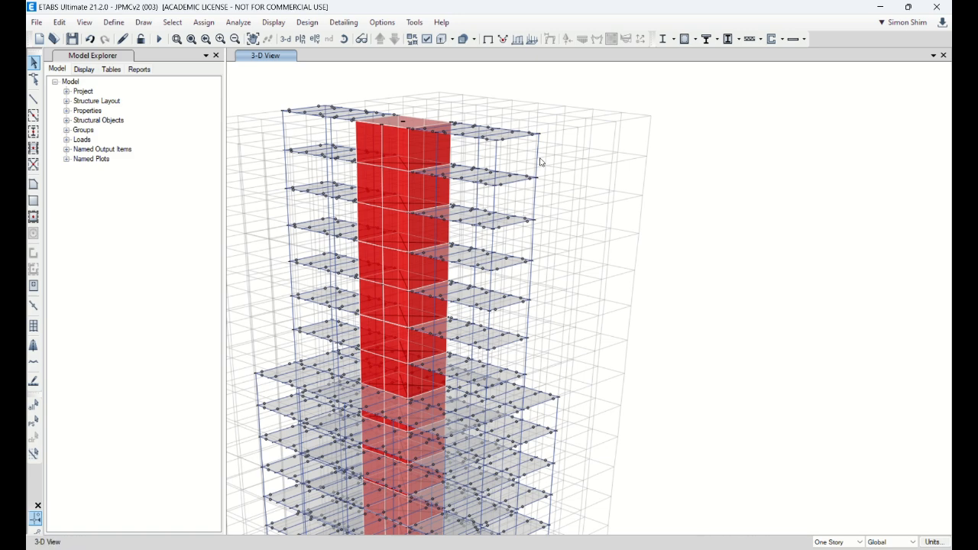
left_click(540, 162)
right_click(540, 162)
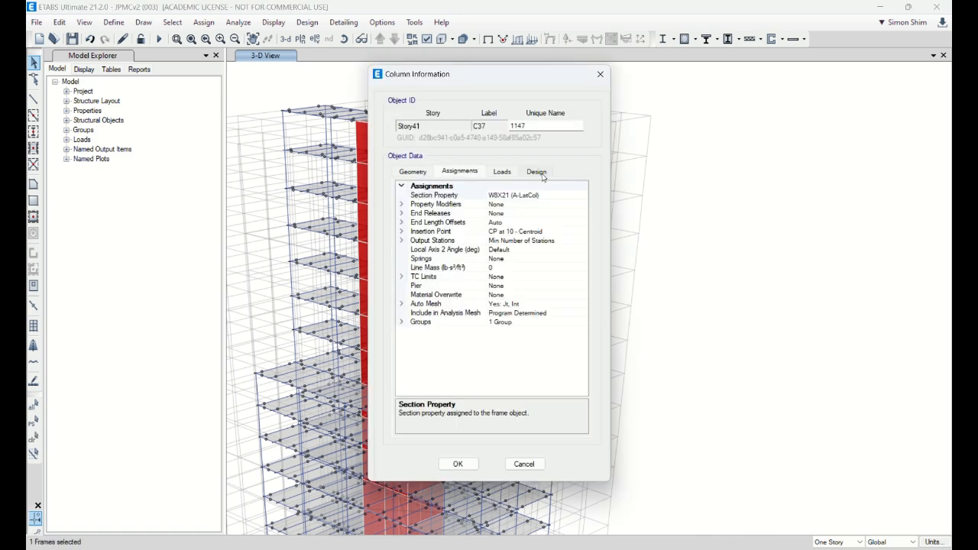
left_click(527, 463)
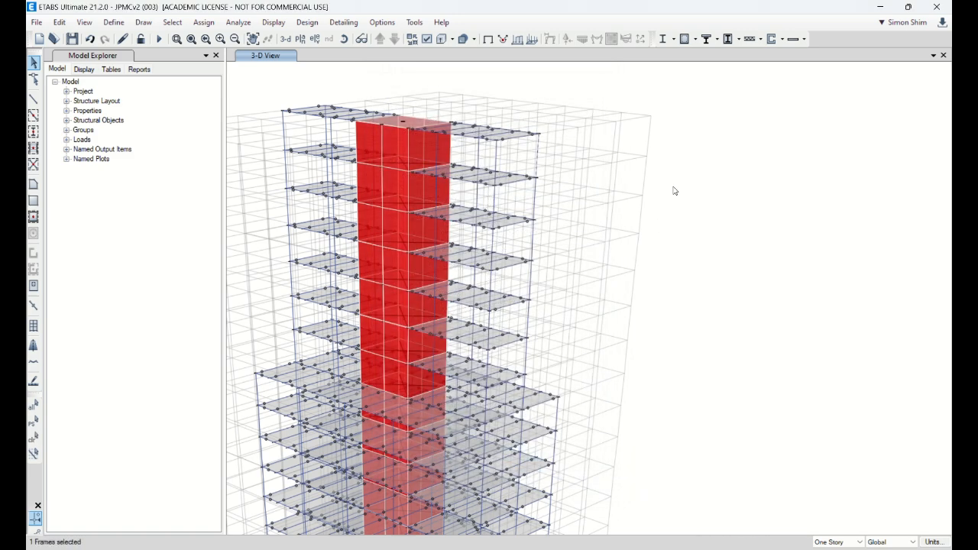
Step: Inspect the section assignments of column C37 at Story36 and column C46 at Story27
scroll(672, 229, "down", 5)
scroll(657, 207, "up", 3)
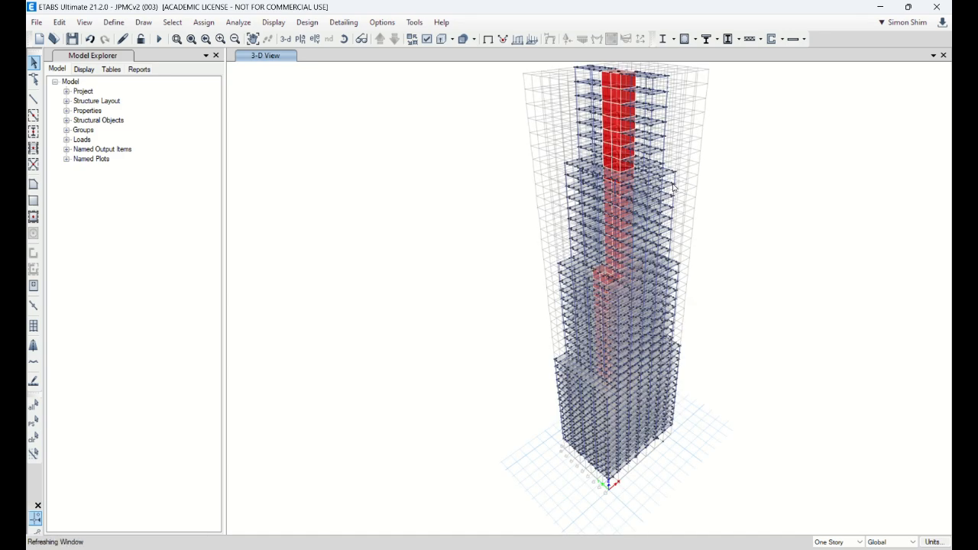
scroll(658, 203, "up", 4)
right_click(650, 120)
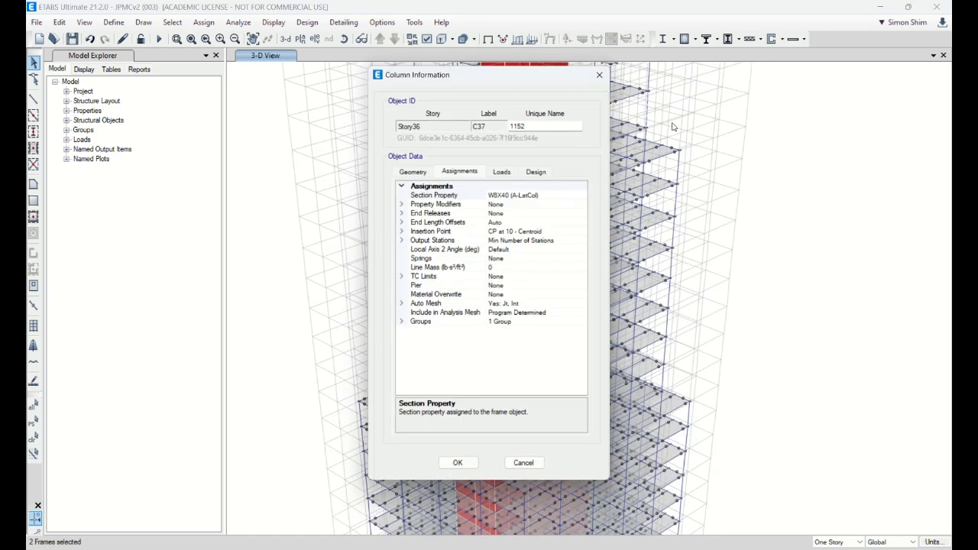
left_click(524, 464)
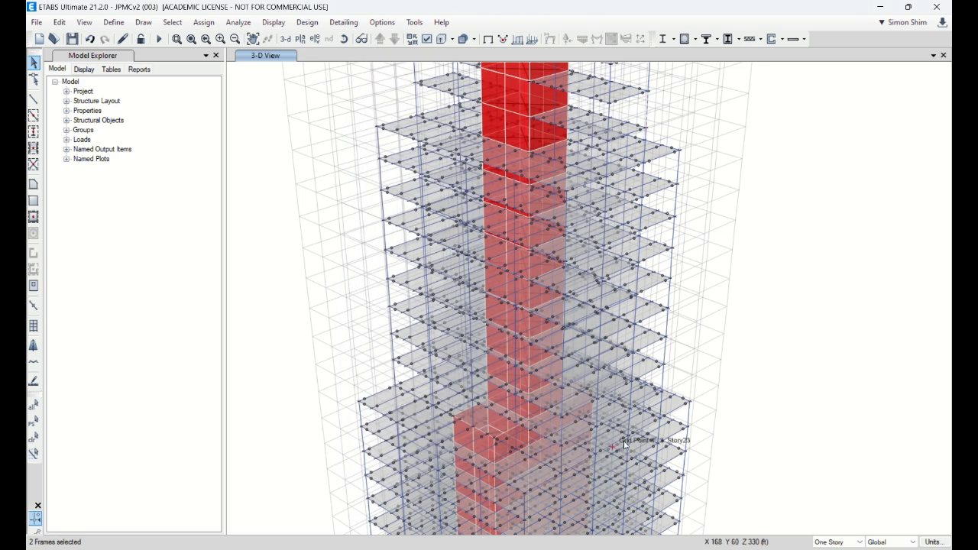
right_click(664, 383)
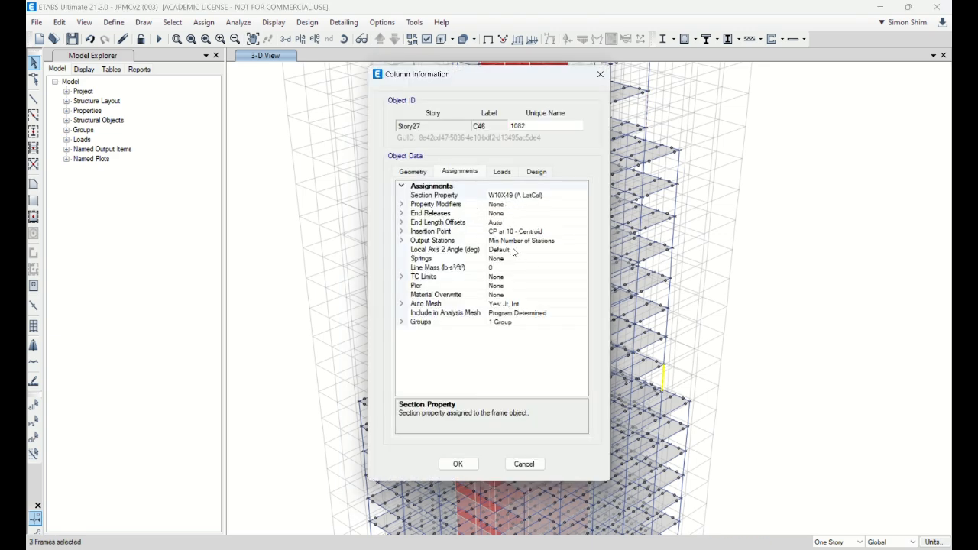
left_click(524, 464)
Step: Switch from the 3-D view to the default plan view of Story1
scroll(556, 295, "down", 5)
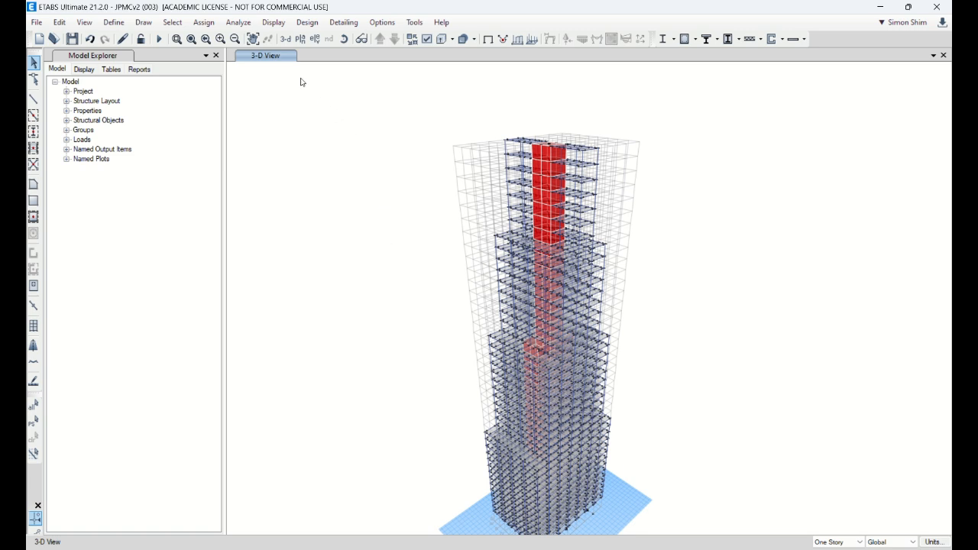
left_click(300, 40)
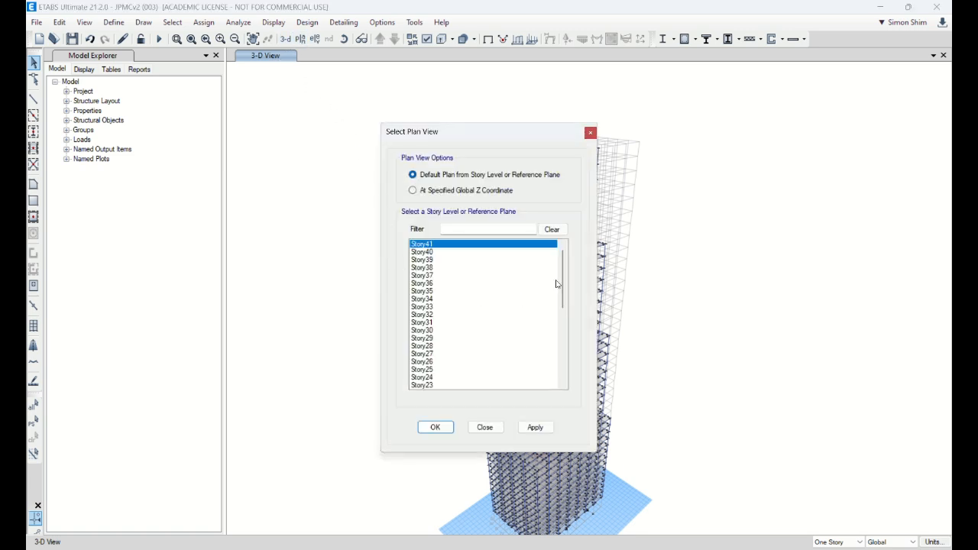
scroll(557, 284, "down", 8)
left_click(421, 378)
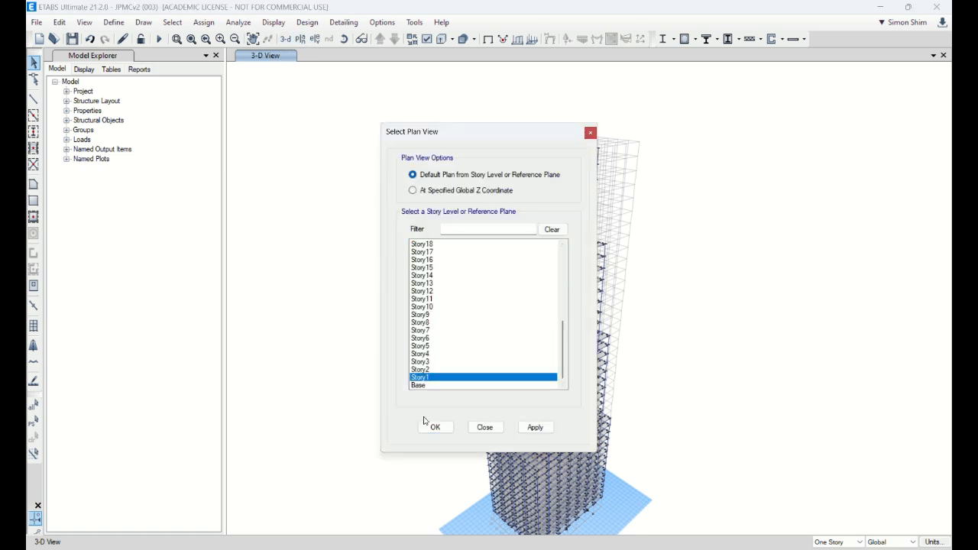
left_click(429, 426)
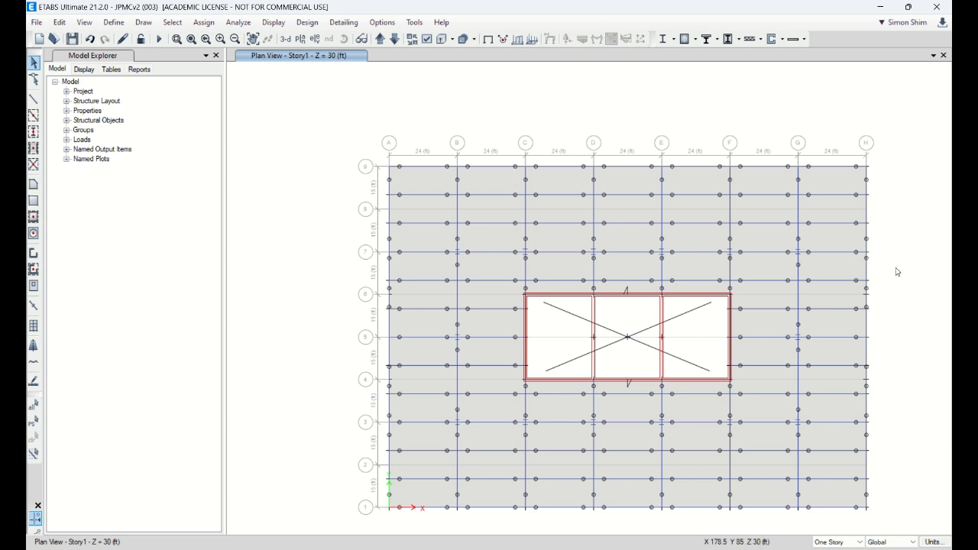
scroll(904, 307, "up", 2)
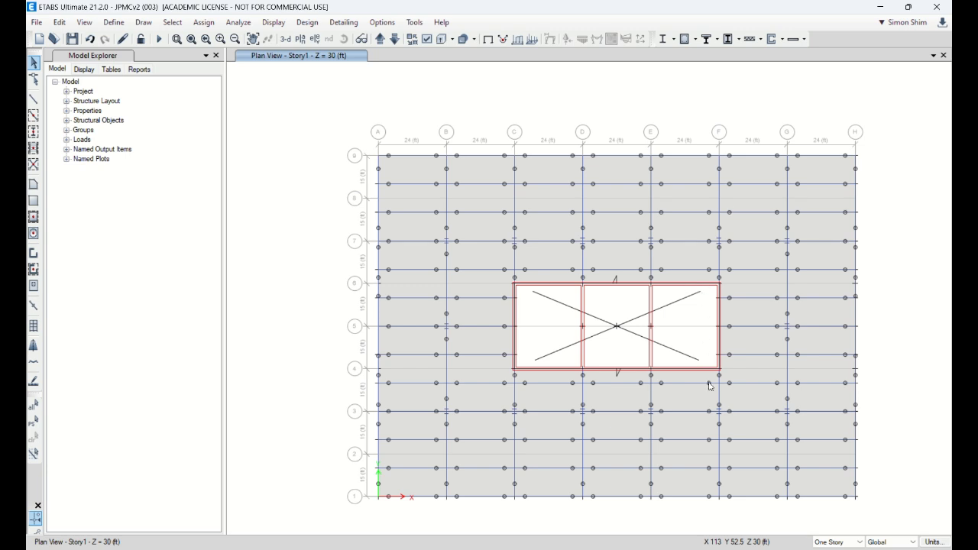
left_click(562, 288)
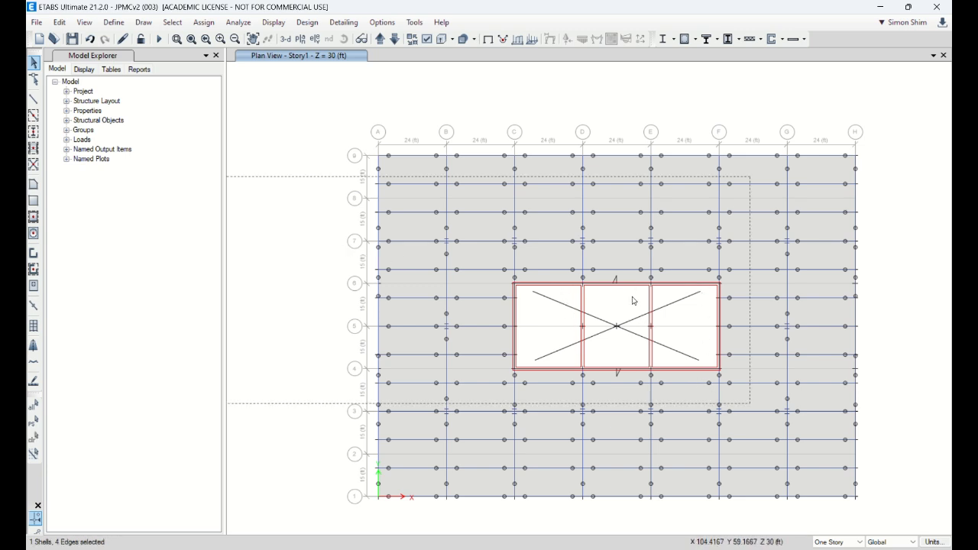
left_click(538, 111)
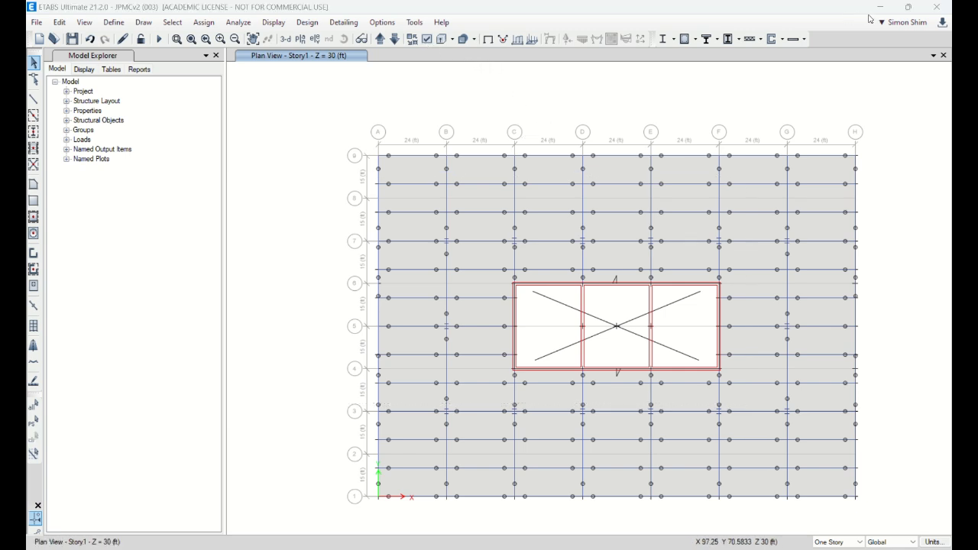
Step: Take the program window out of full screen, enlarge it to most of the desktop and fit the whole Story1 plan
left_click(908, 6)
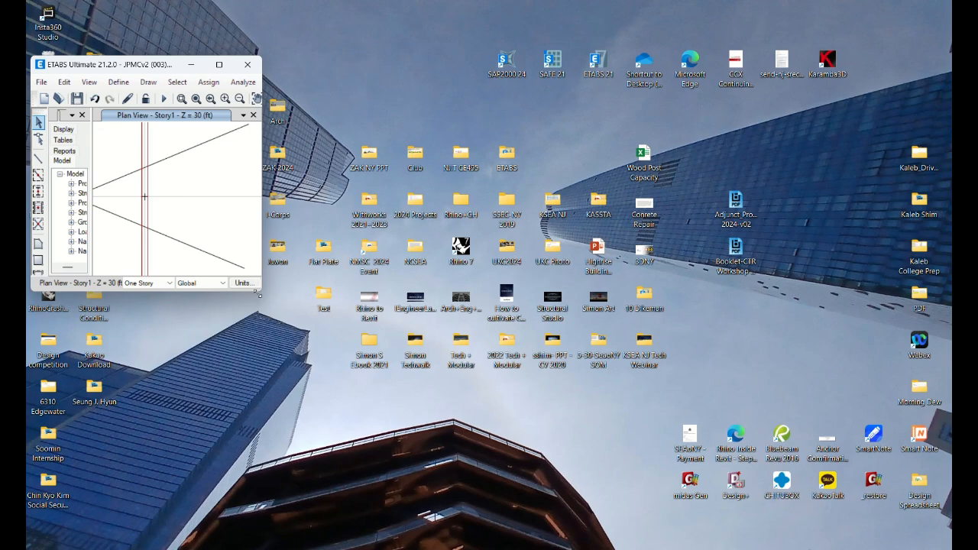
left_click_drag(737, 381, 951, 469)
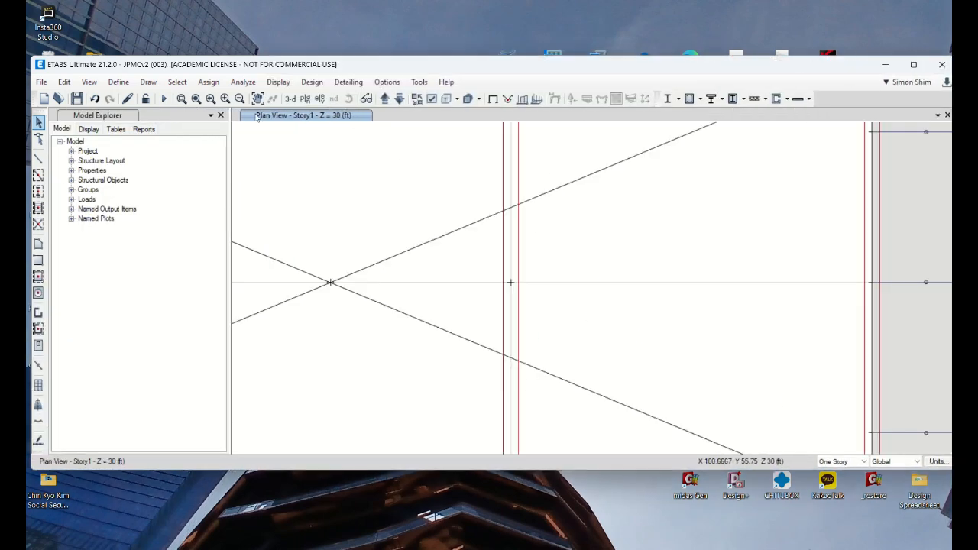
left_click(196, 99)
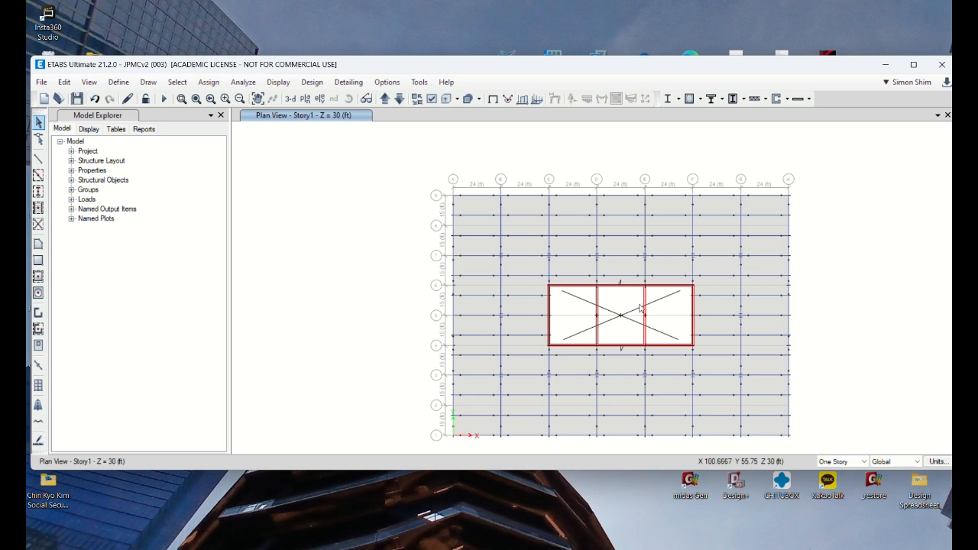
Step: Hide columns, braces, null frames, floors and null shells in the Story1 plan view
left_click(431, 99)
left_click(385, 241)
left_click(385, 228)
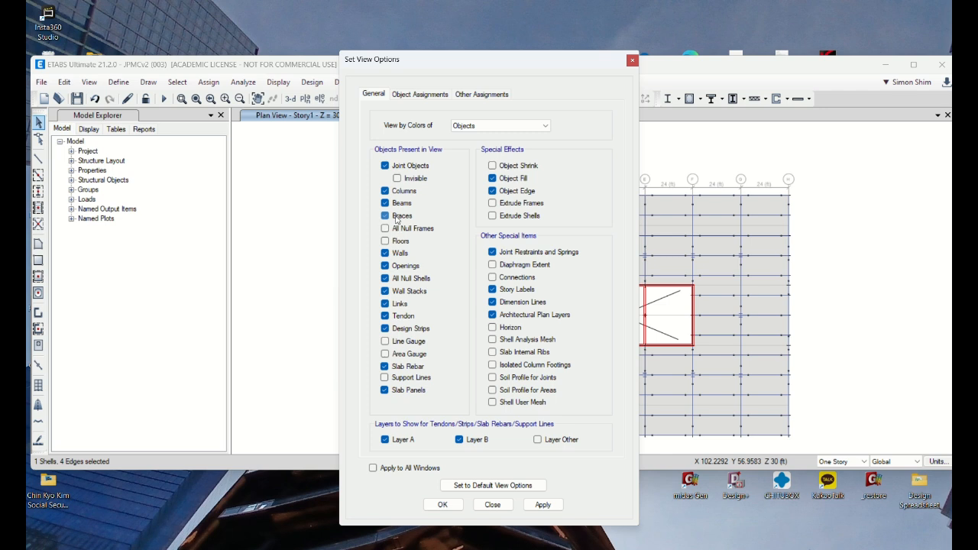
left_click(385, 216)
left_click(398, 195)
left_click(542, 505)
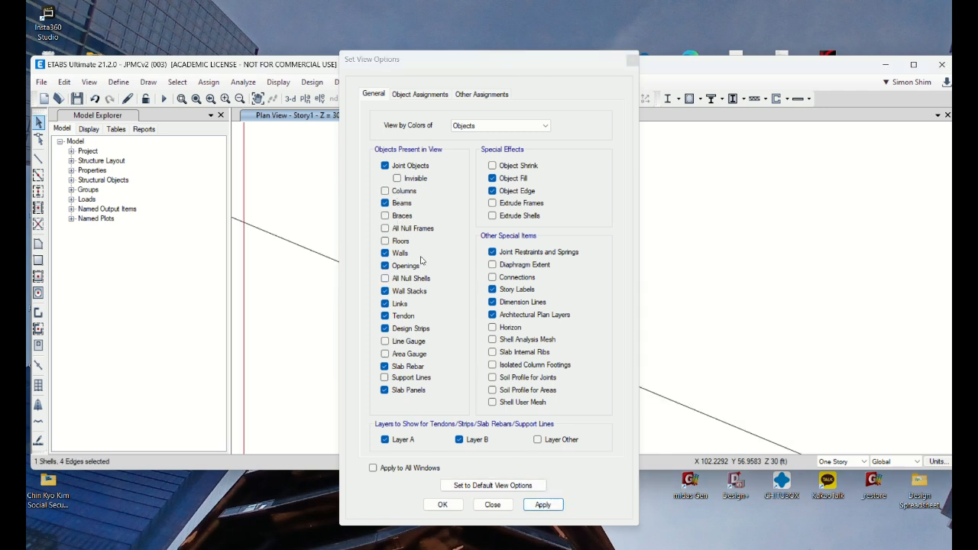
Step: Move the view options dialog off the plan and also hide beams and openings, leaving the core walls displayed
left_click_drag(421, 66, 43, 83)
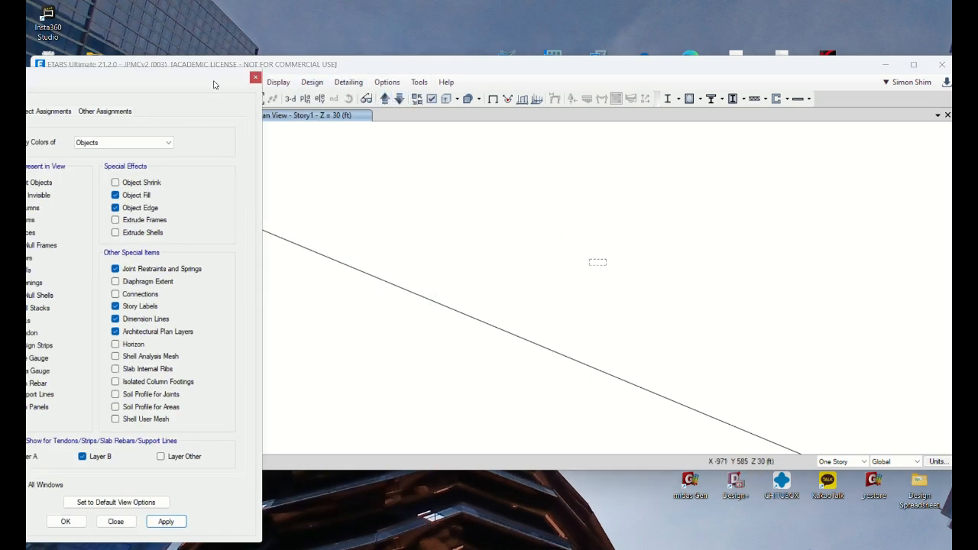
left_click_drag(214, 85, 321, 83)
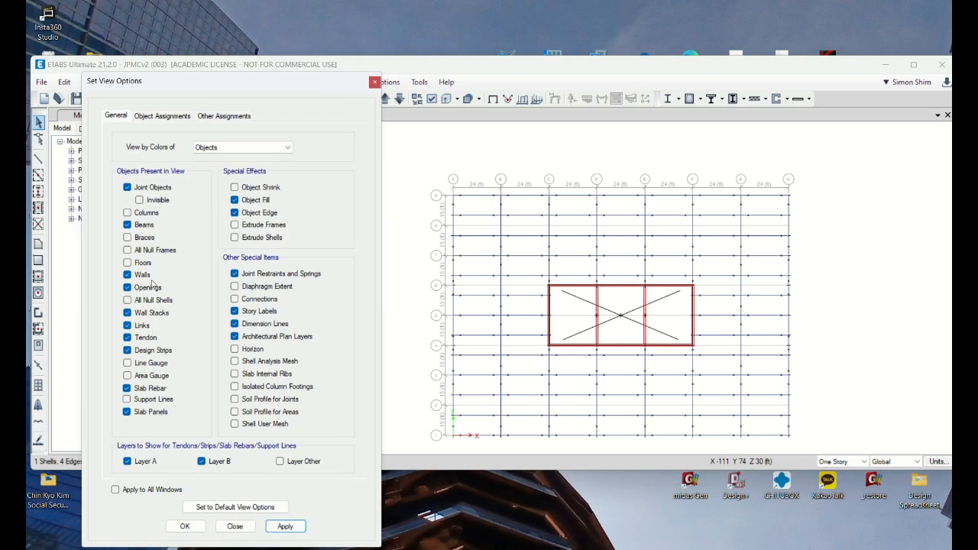
left_click(128, 225)
left_click(284, 528)
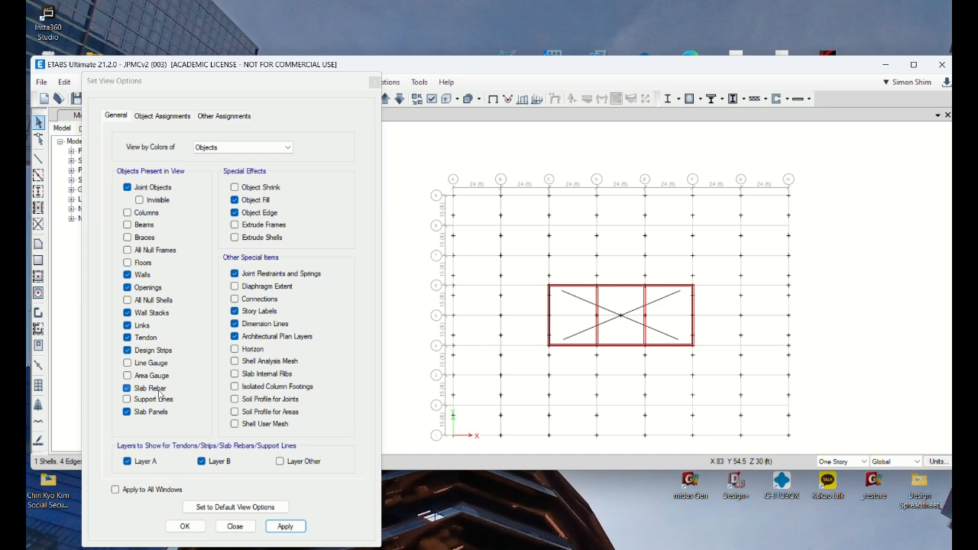
left_click(148, 290)
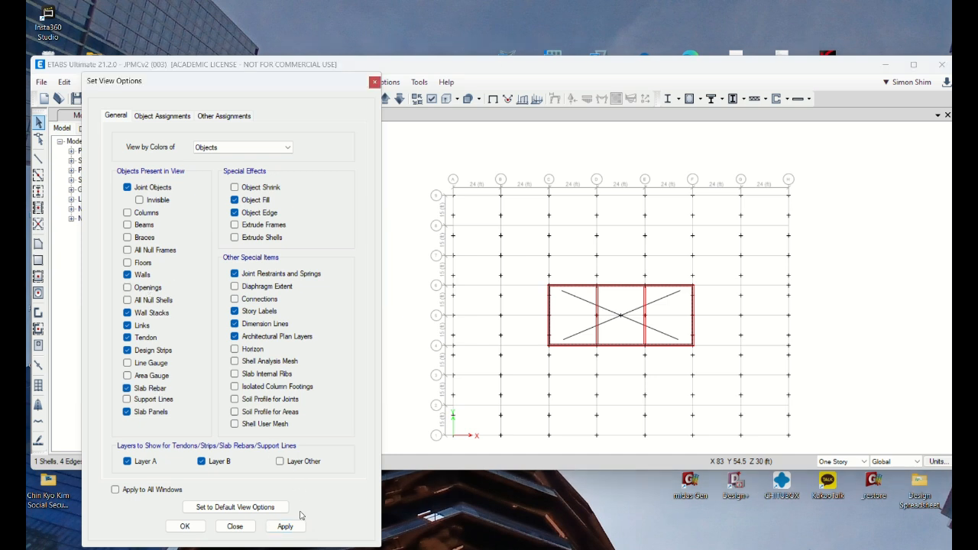
left_click(285, 526)
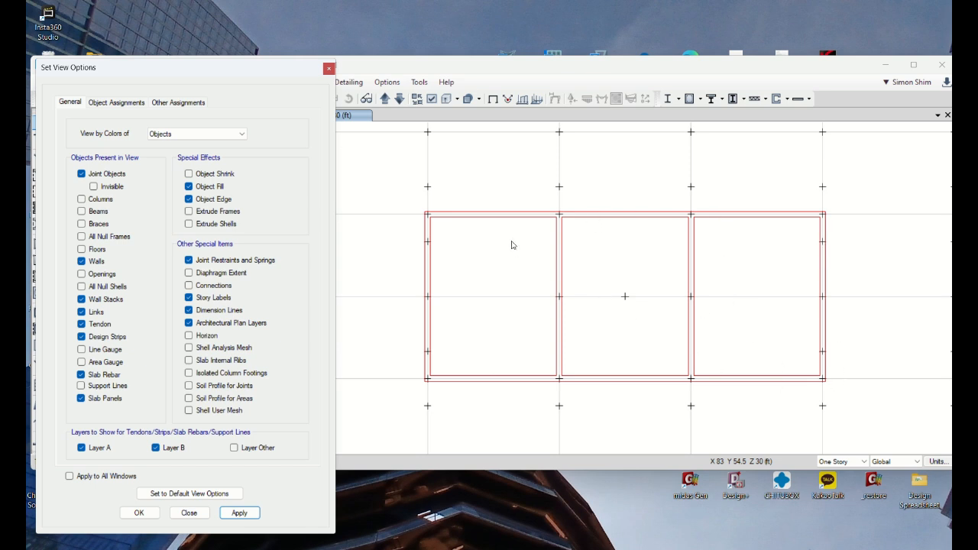
Step: Switch the editing scope to All Stories, select core walls in the plan and close the view options
left_click_drag(511, 241, 487, 197)
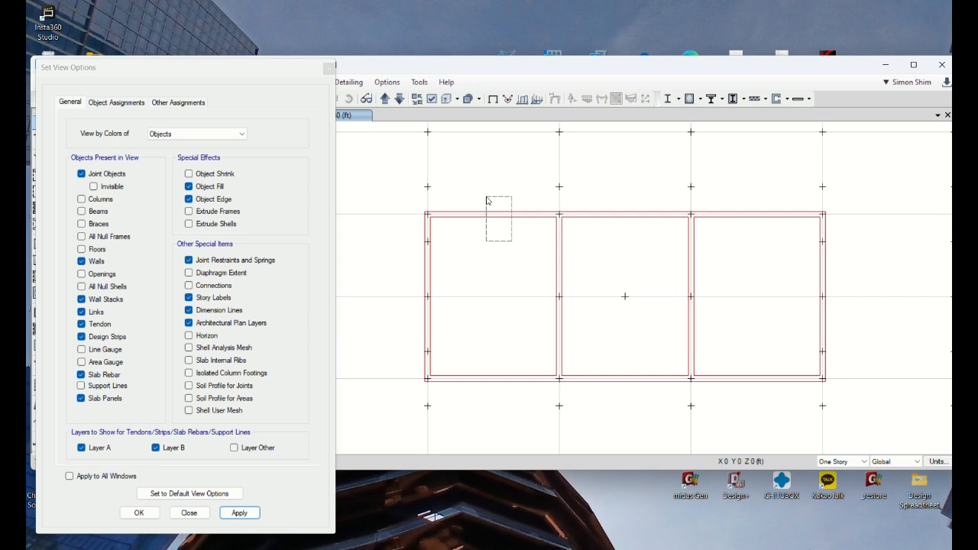
left_click(843, 461)
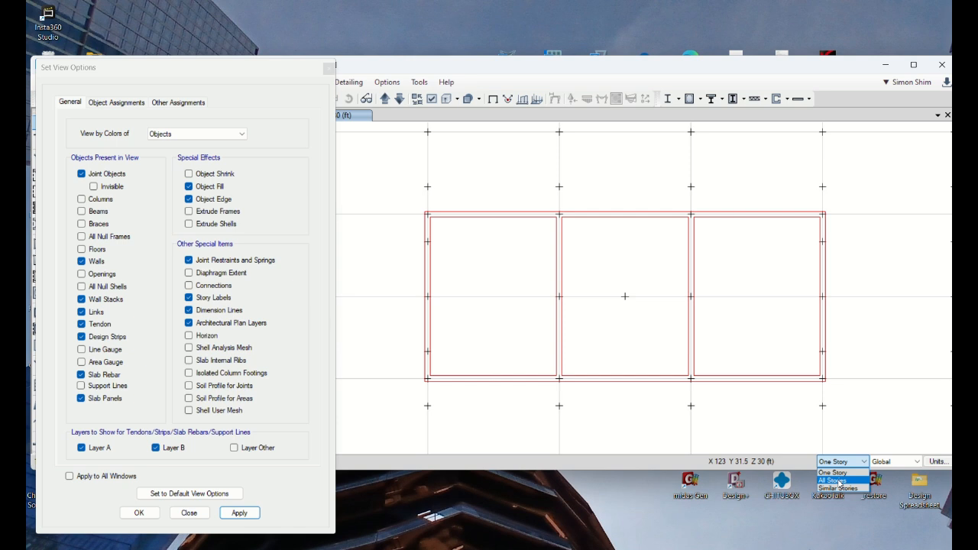
left_click(839, 481)
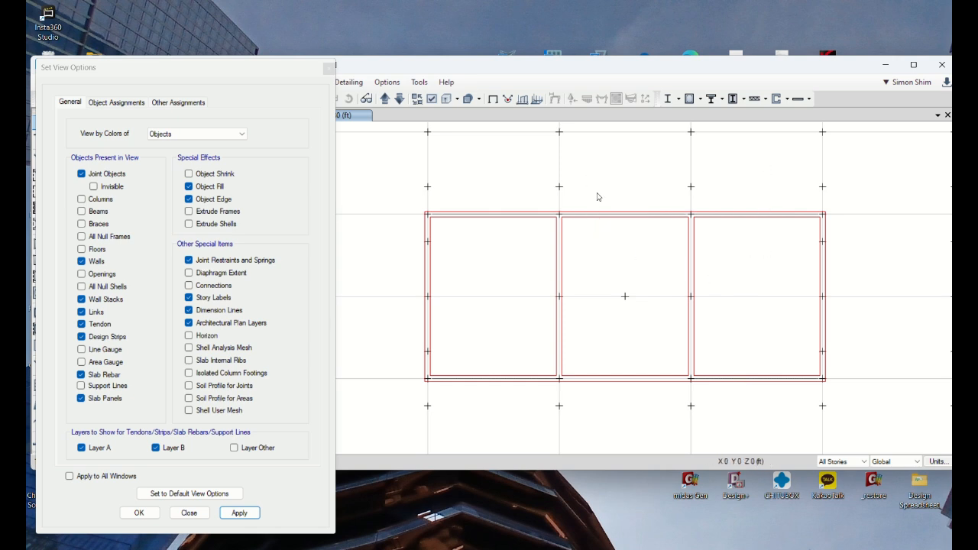
left_click(201, 513)
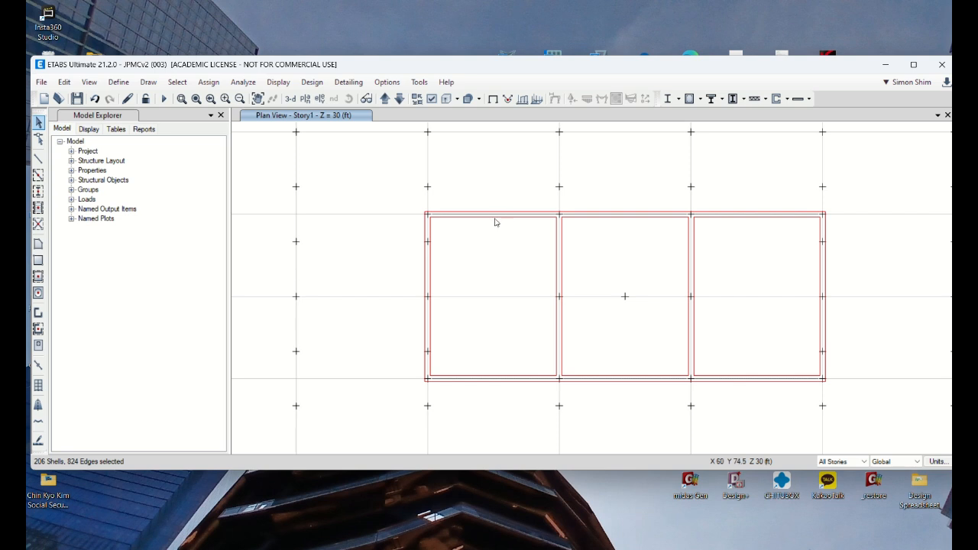
Step: Try dividing the selected core wall shells into 1 by 3 areas, and undo that division
left_click(64, 82)
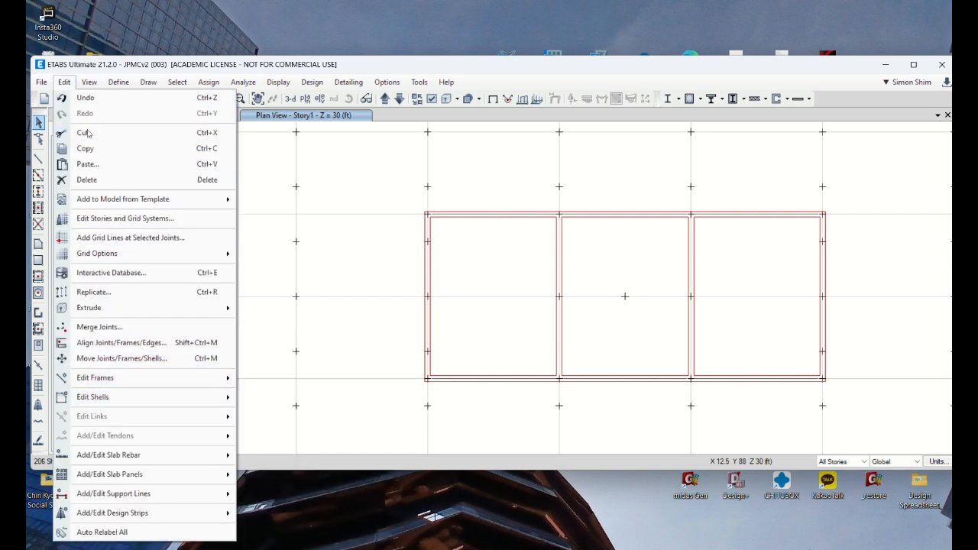
mouse_move(116, 404)
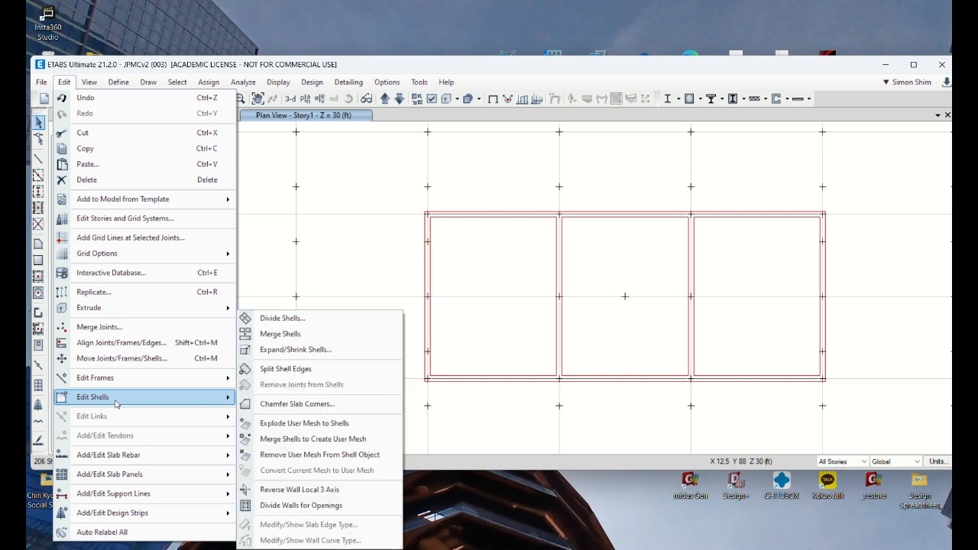
left_click(294, 327)
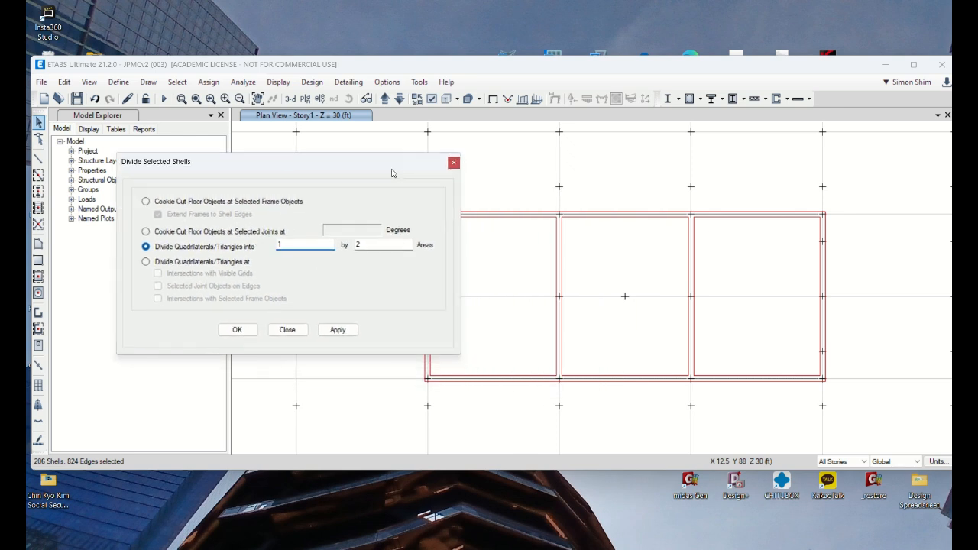
left_click_drag(391, 173, 323, 64)
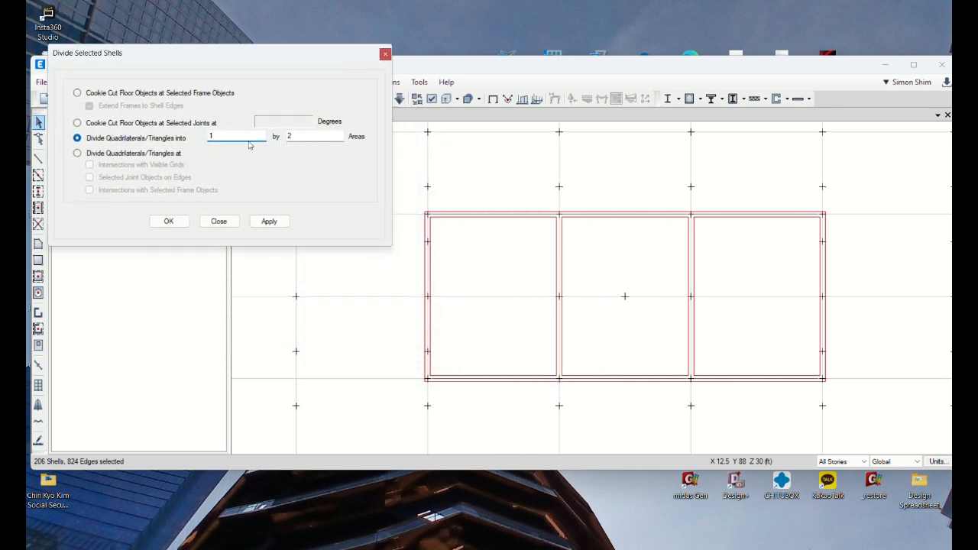
key("Tab")
left_click(283, 217)
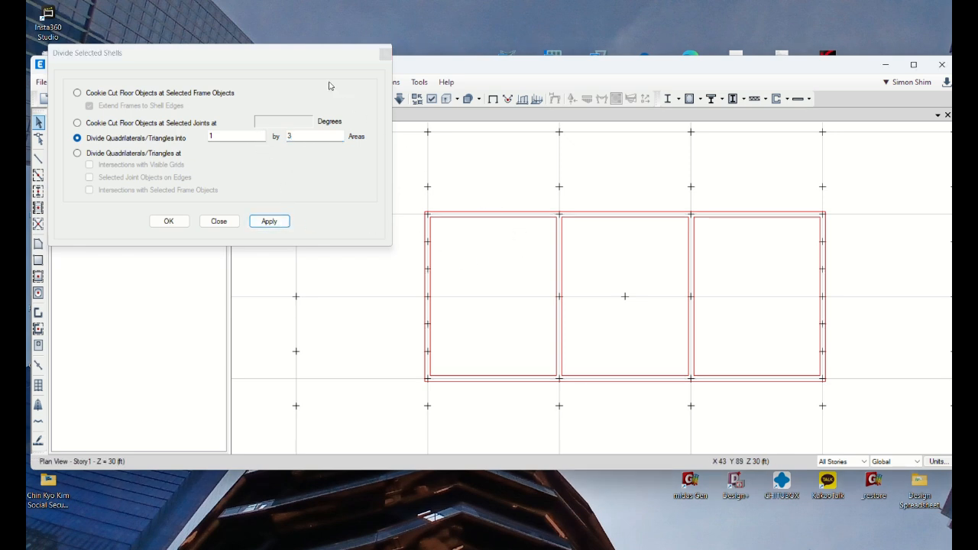
left_click_drag(306, 55, 318, 178)
left_click(93, 99)
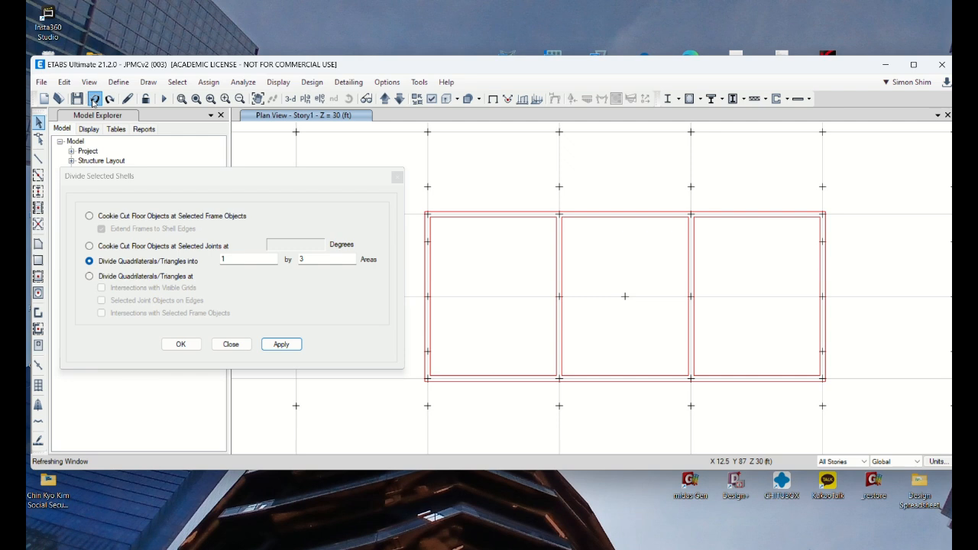
Step: Select the core walls along grid lines 4 and 6 in all three bays and divide them into 3 by 1 areas
left_click_drag(528, 412, 463, 158)
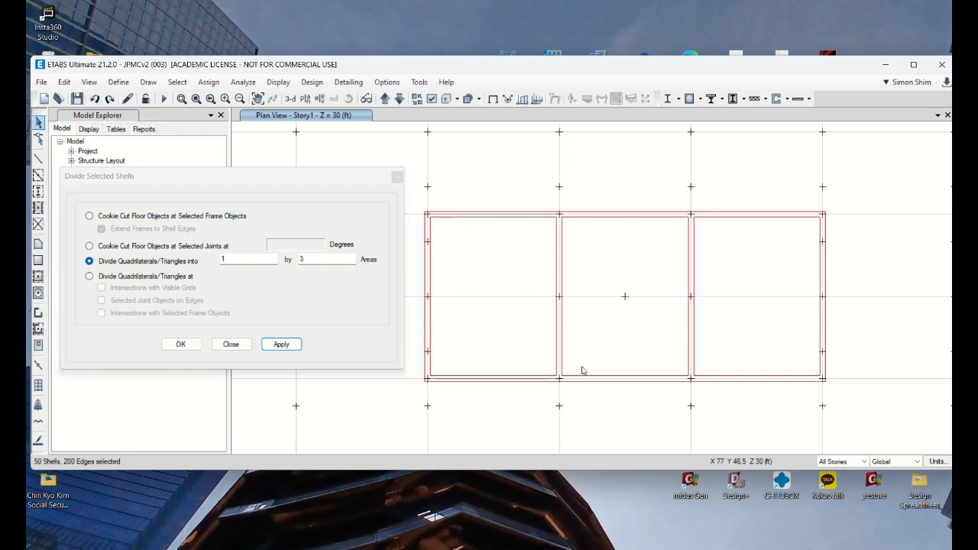
left_click_drag(647, 404, 622, 226)
left_click_drag(759, 397, 731, 190)
left_click(193, 258)
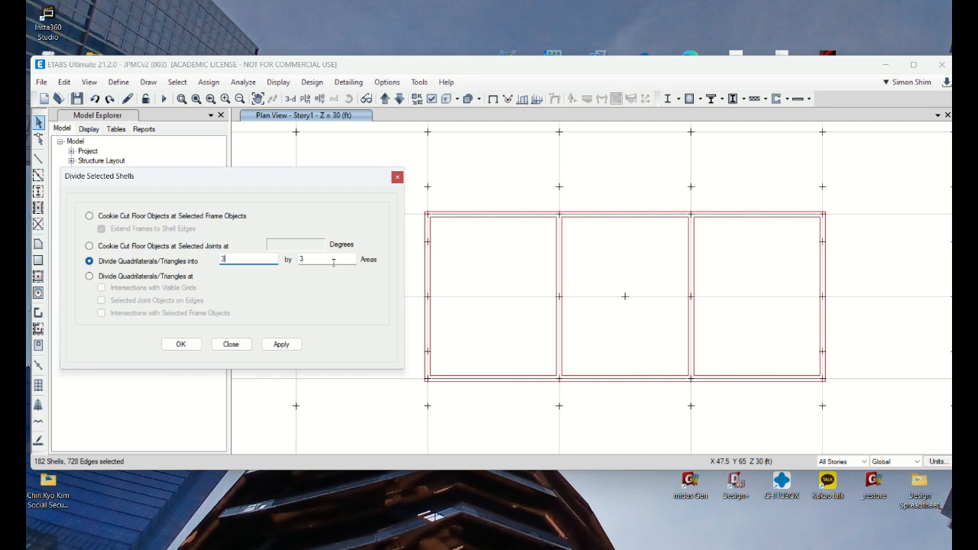
key("Tab")
type("1")
left_click(281, 344)
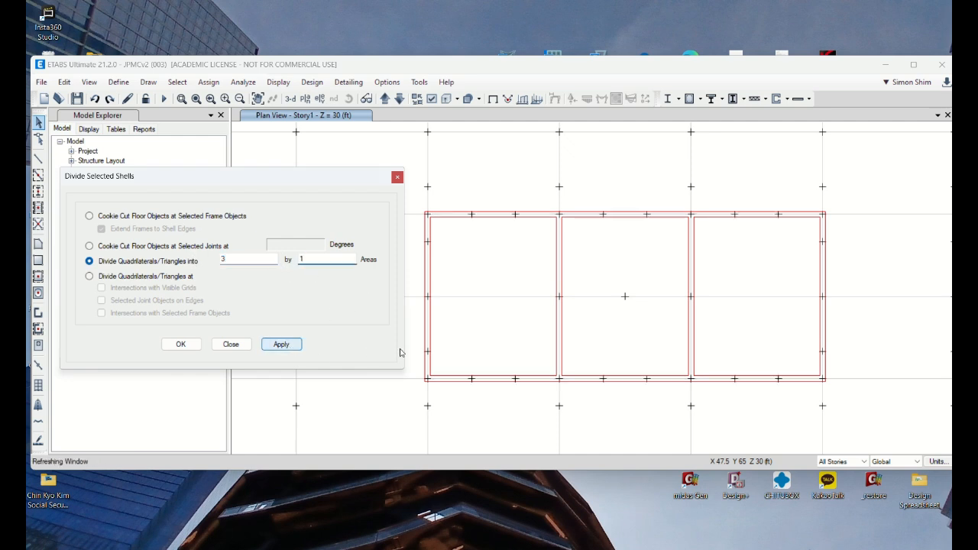
left_click(239, 344)
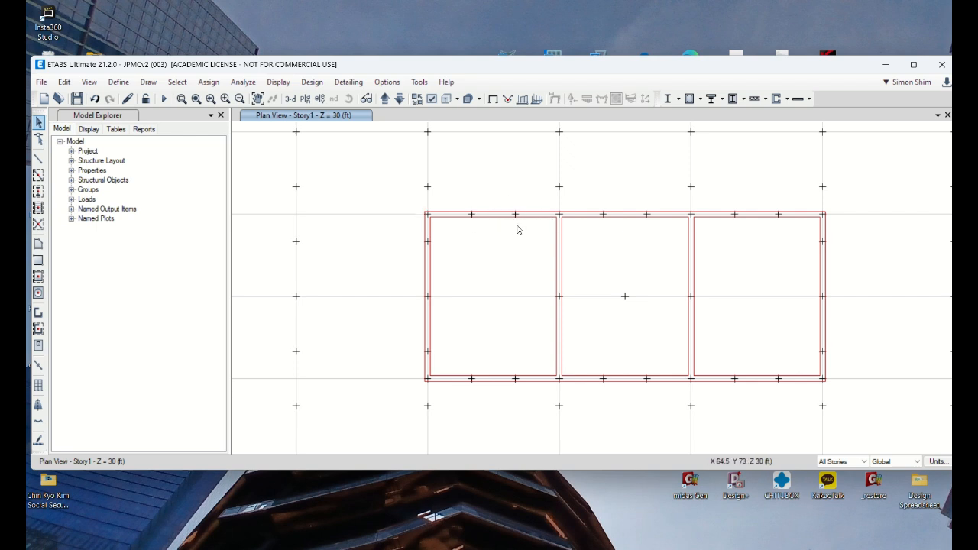
Step: Maximize the program window and clear the current wall selection
left_click(430, 271)
left_click(516, 271)
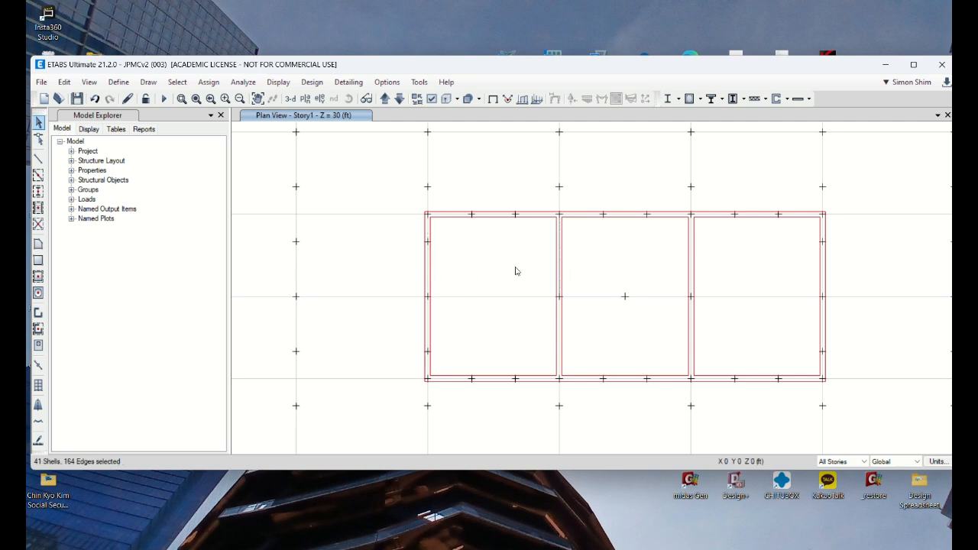
double_click(538, 70)
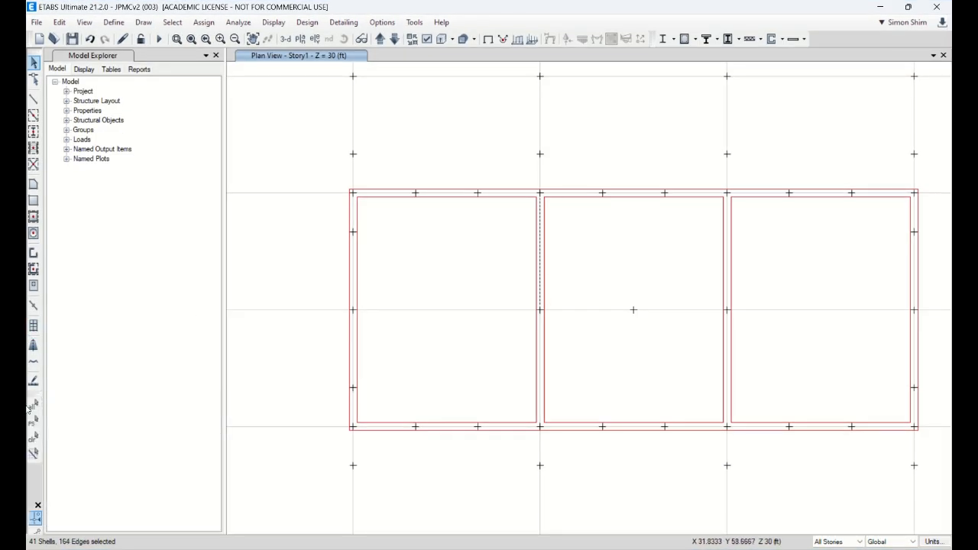
left_click(41, 444)
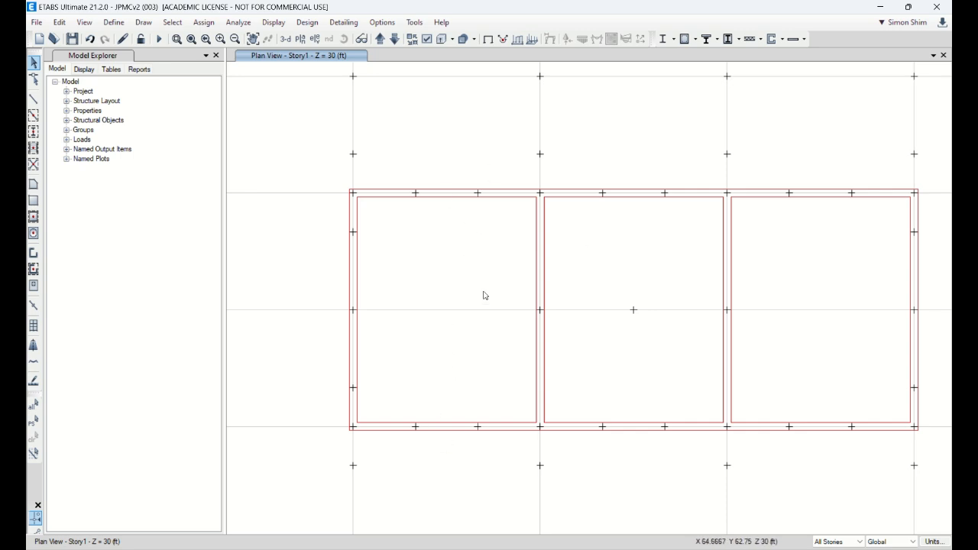
Step: Delete the middle wall segment of each bay along grid lines 4 and 6 on all stories
left_click_drag(457, 219, 452, 170)
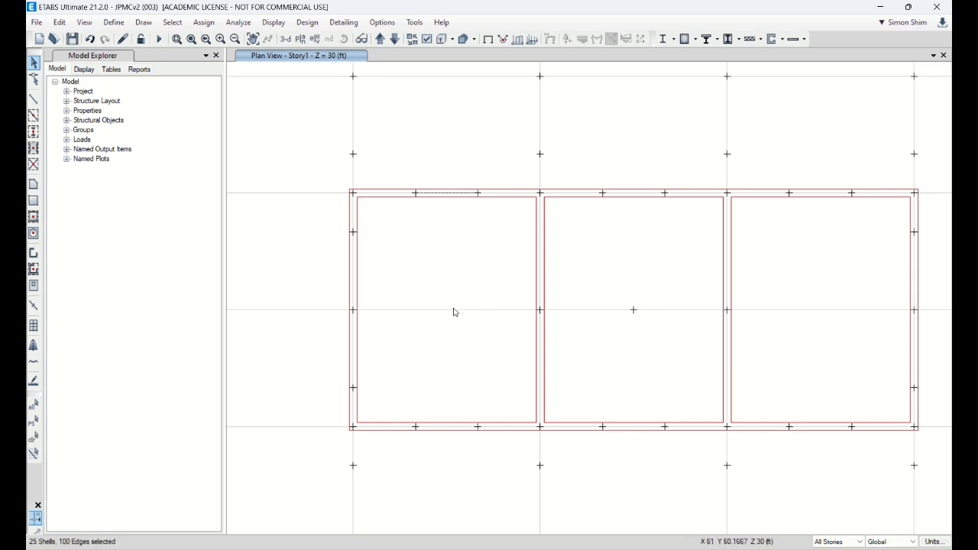
left_click_drag(830, 229, 822, 174)
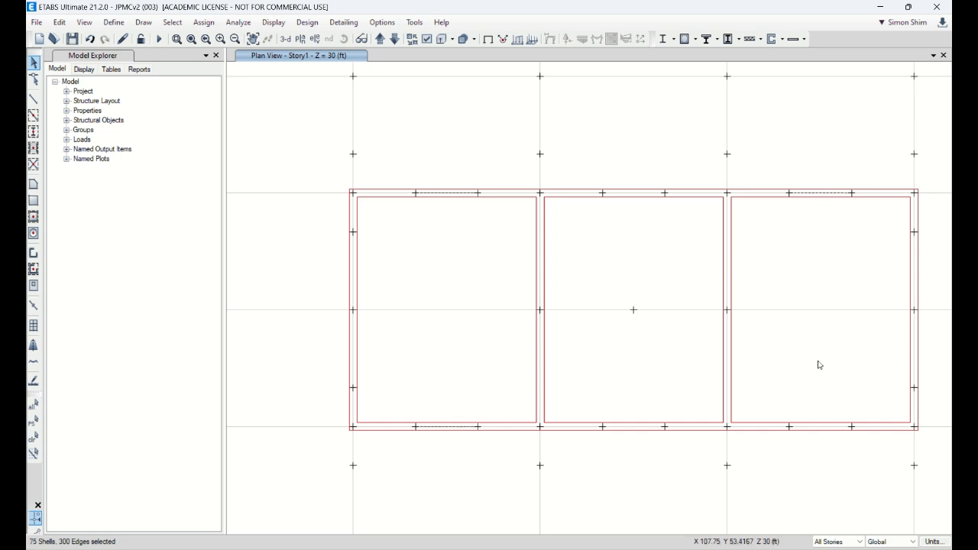
left_click_drag(827, 457, 824, 413)
left_click_drag(633, 451, 634, 379)
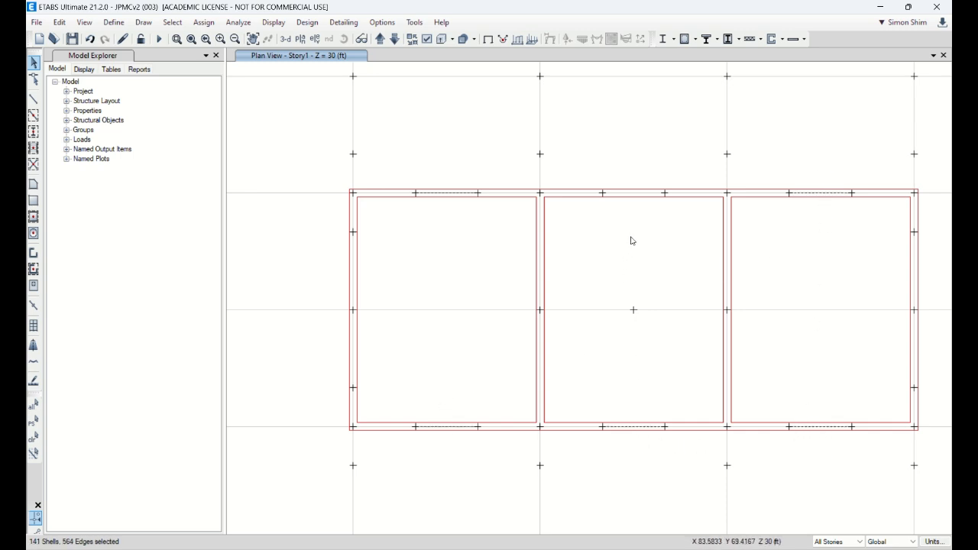
left_click_drag(631, 230, 634, 162)
key("Delete")
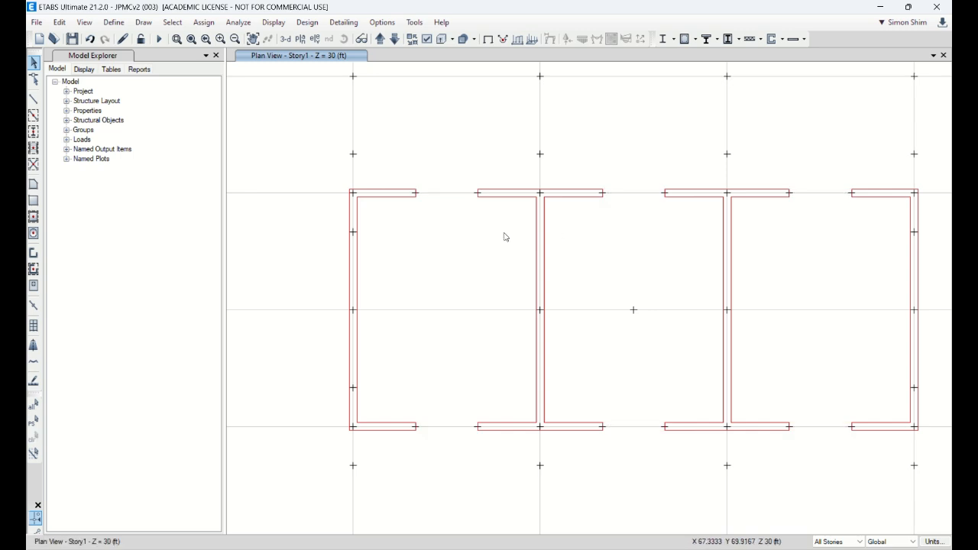
Step: Switch to the 3-D view of the core walls and turn on the Invisible option for joint objects
left_click(285, 39)
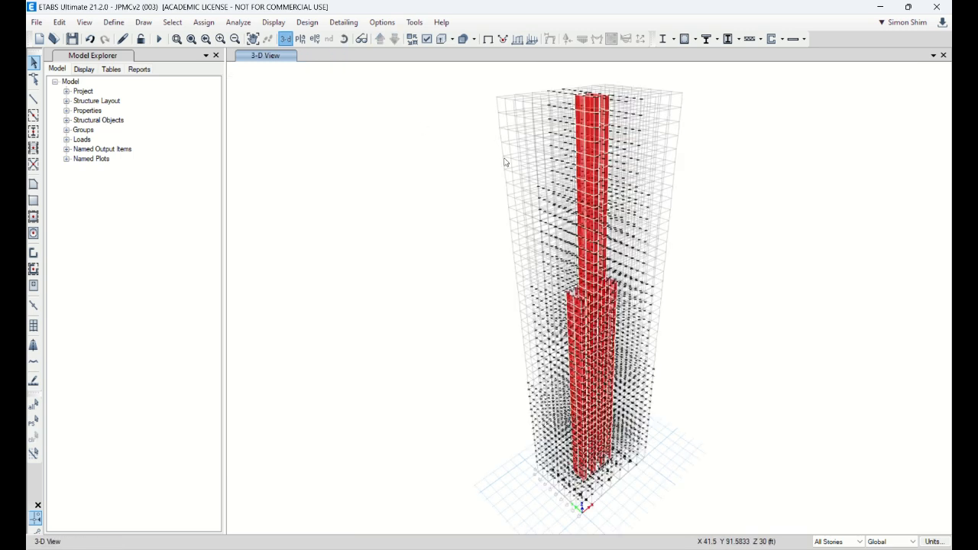
scroll(615, 349, "up", 3)
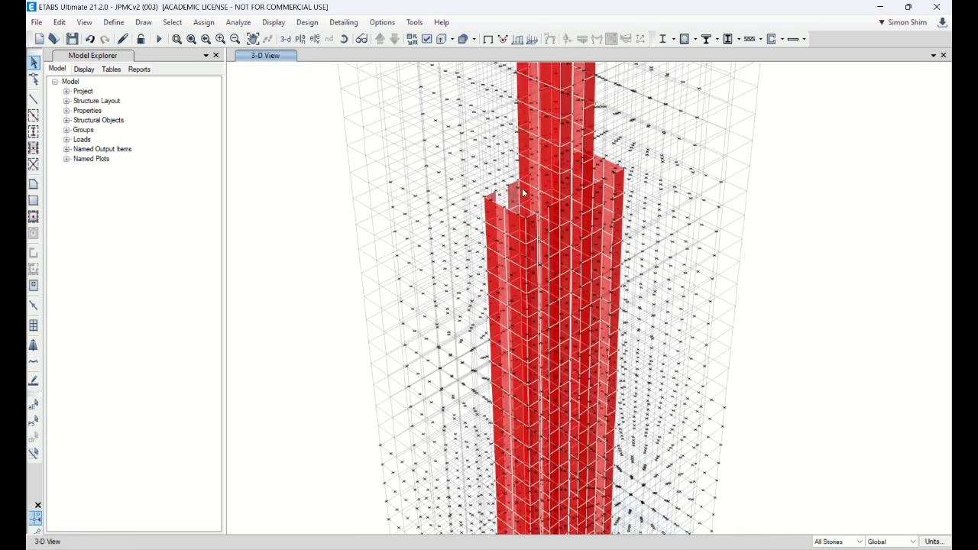
scroll(337, 147, "down", 3)
scroll(381, 222, "up", 3)
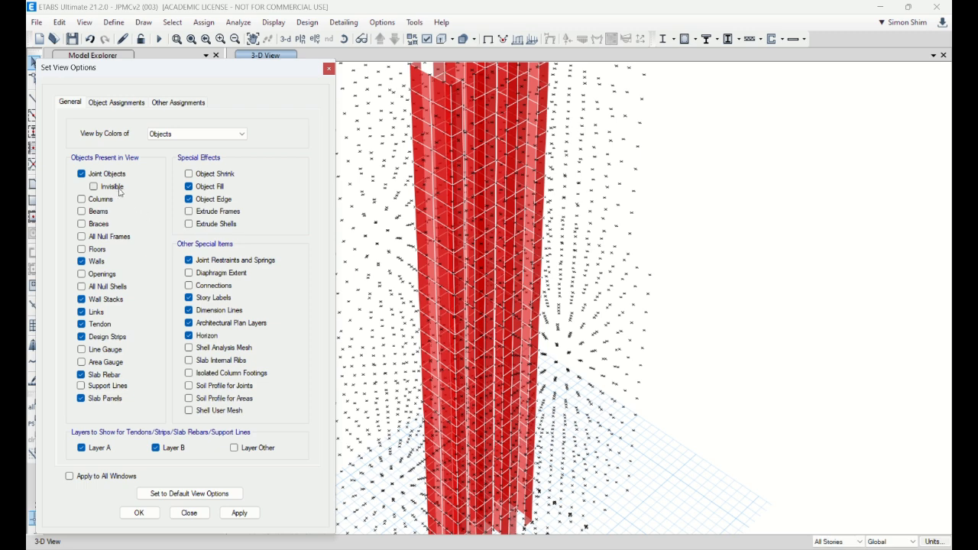
left_click(94, 185)
left_click(150, 513)
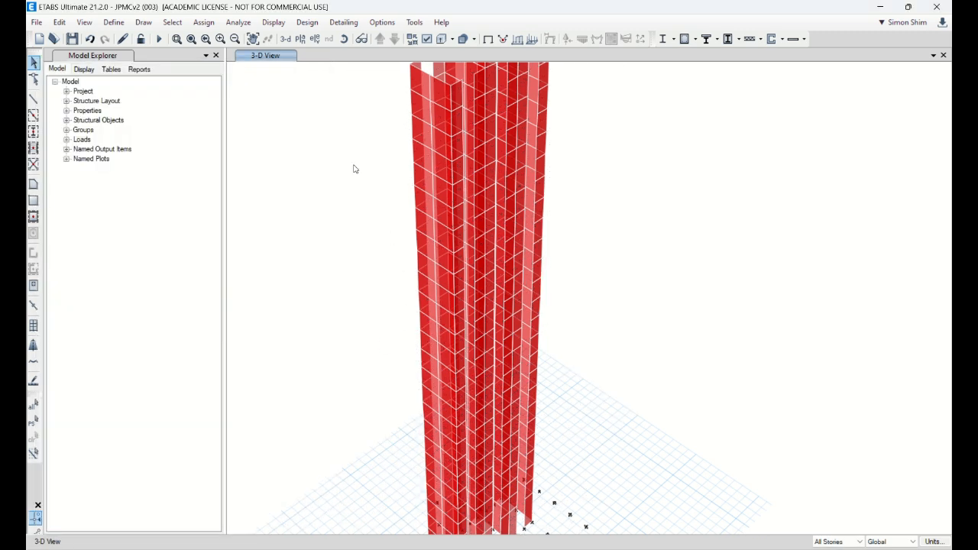
Step: Examine the core wall openings in the 3-D view and in the Story41 and Story10 plans
left_click(343, 39)
left_click_drag(668, 397, 631, 510)
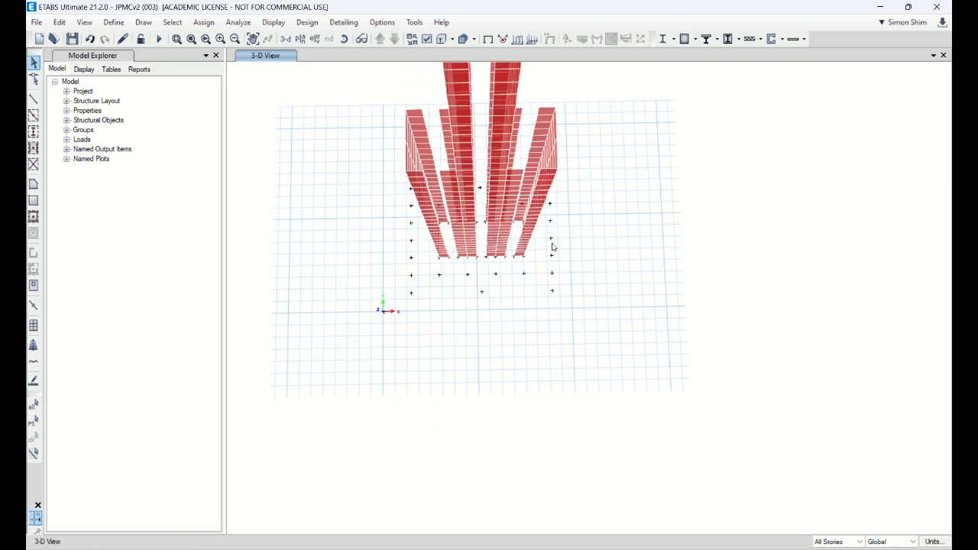
scroll(404, 331, "down", 3)
scroll(398, 288, "up", 6)
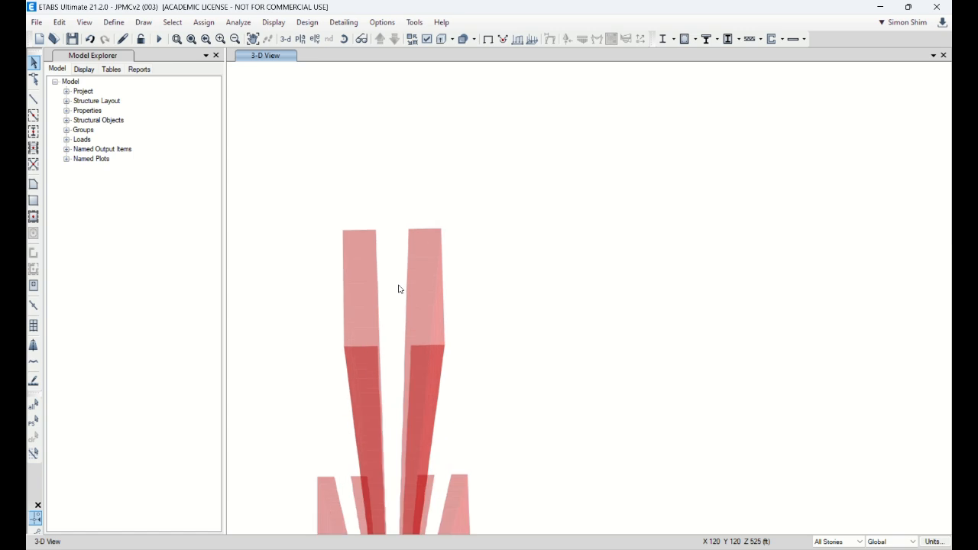
left_click(300, 39)
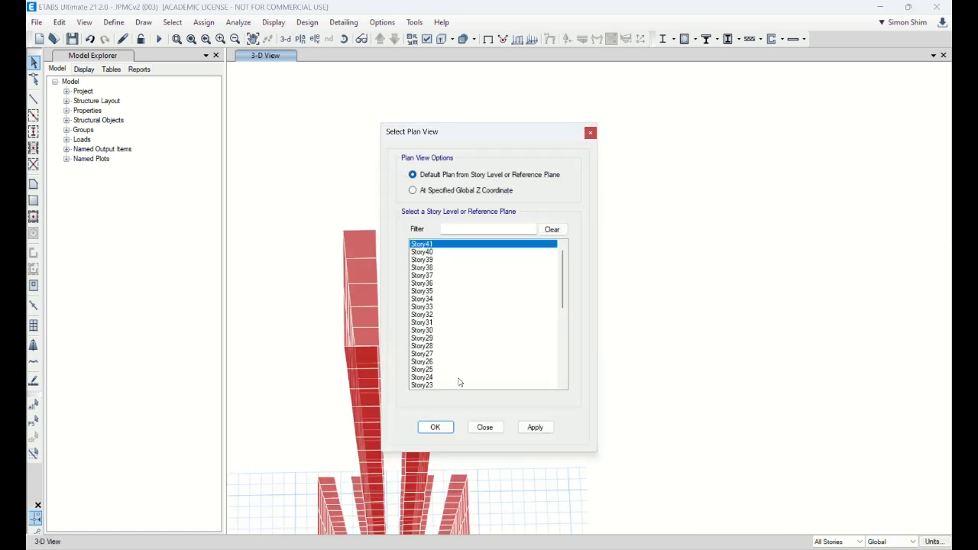
left_click(446, 429)
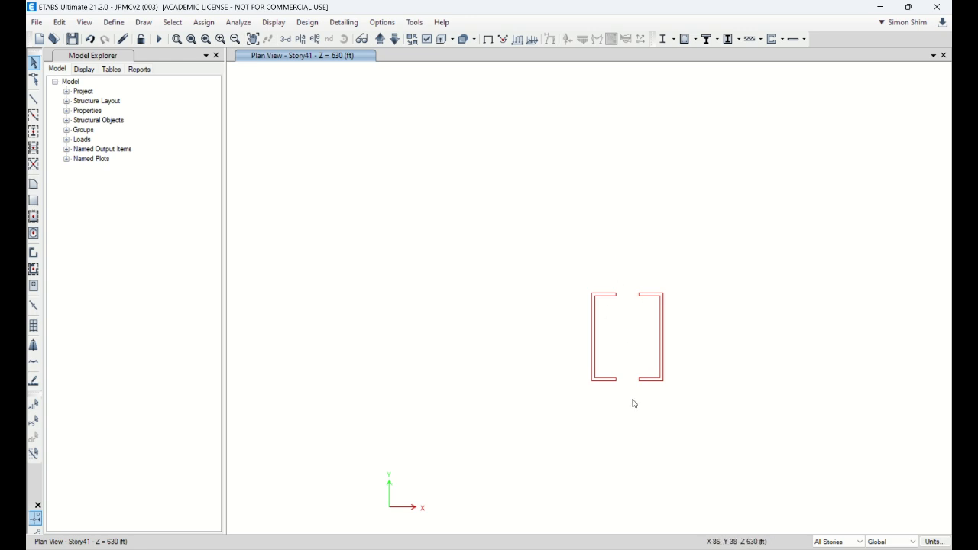
left_click(300, 38)
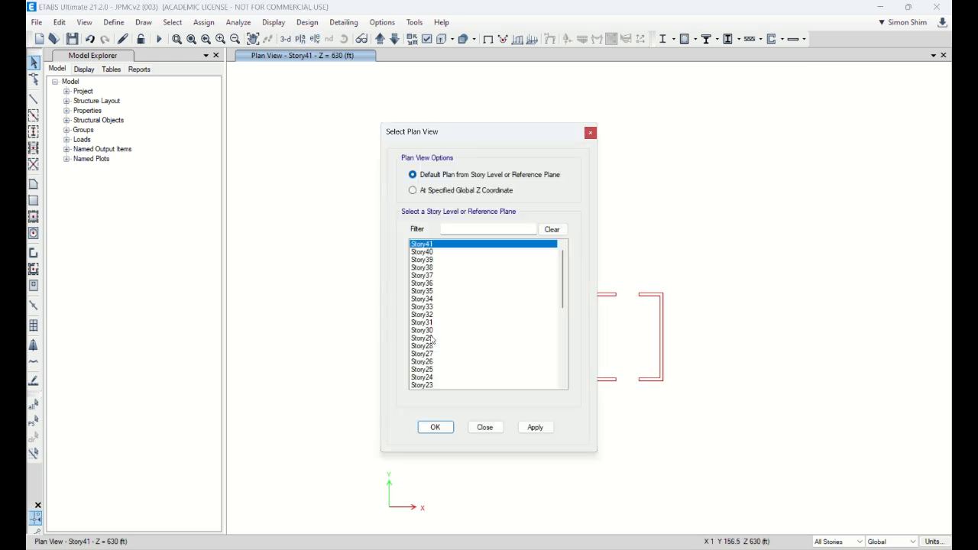
scroll(437, 361, "down", 5)
left_click(439, 370)
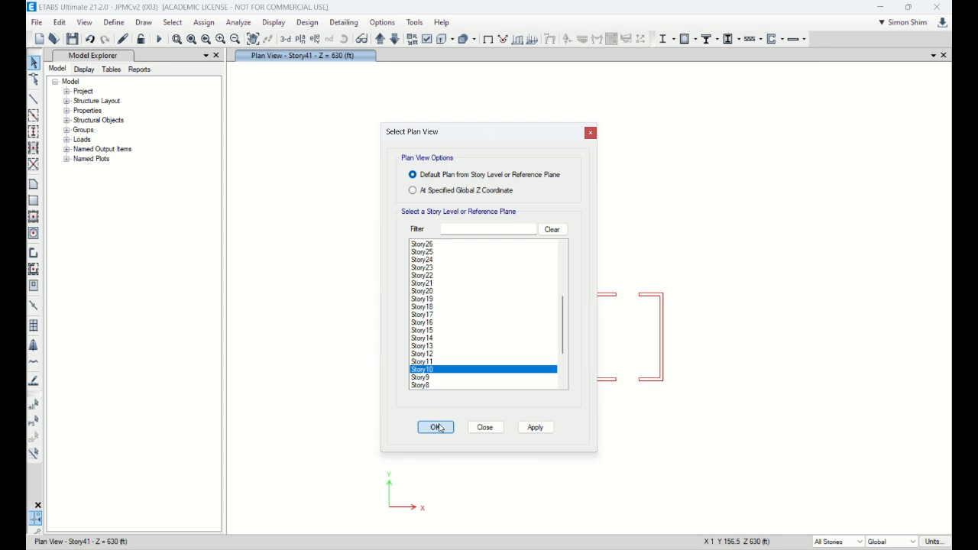
left_click(434, 427)
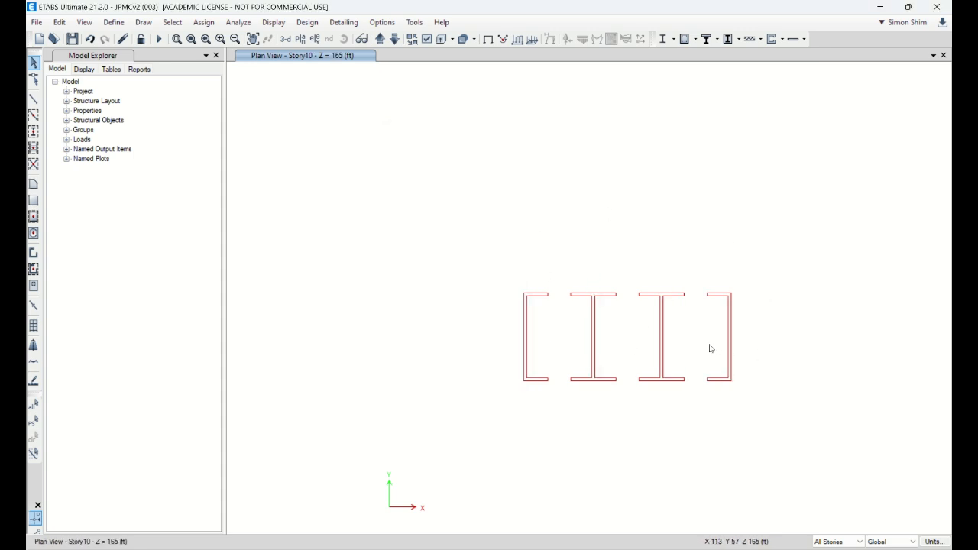
Step: Check the core walls in 3-D down to their base and open the Story1 plan view
left_click(287, 40)
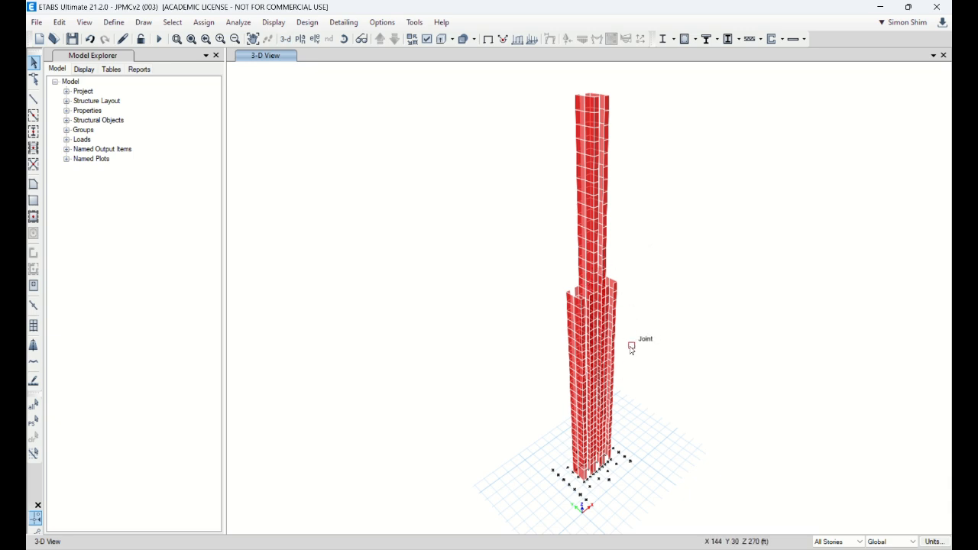
scroll(599, 495, "up", 5)
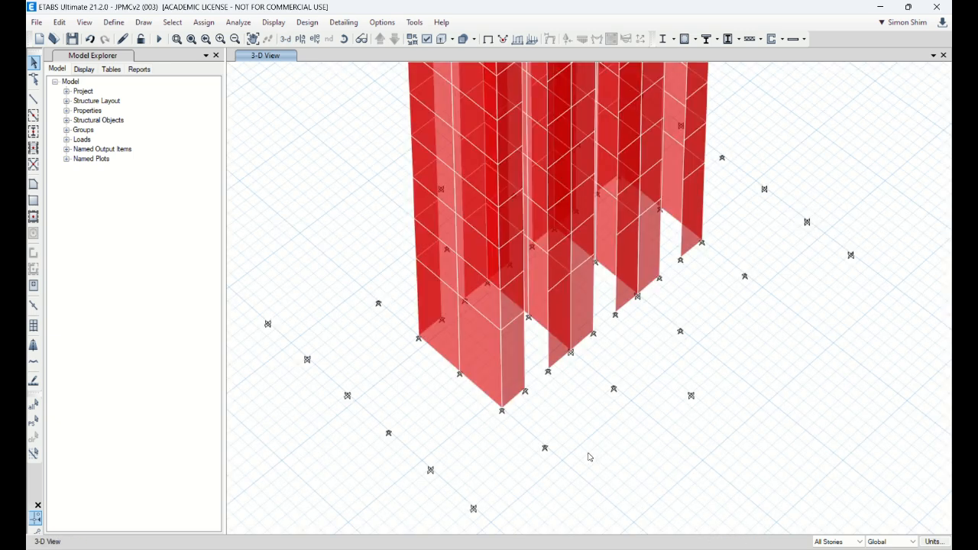
scroll(589, 456, "down", 5)
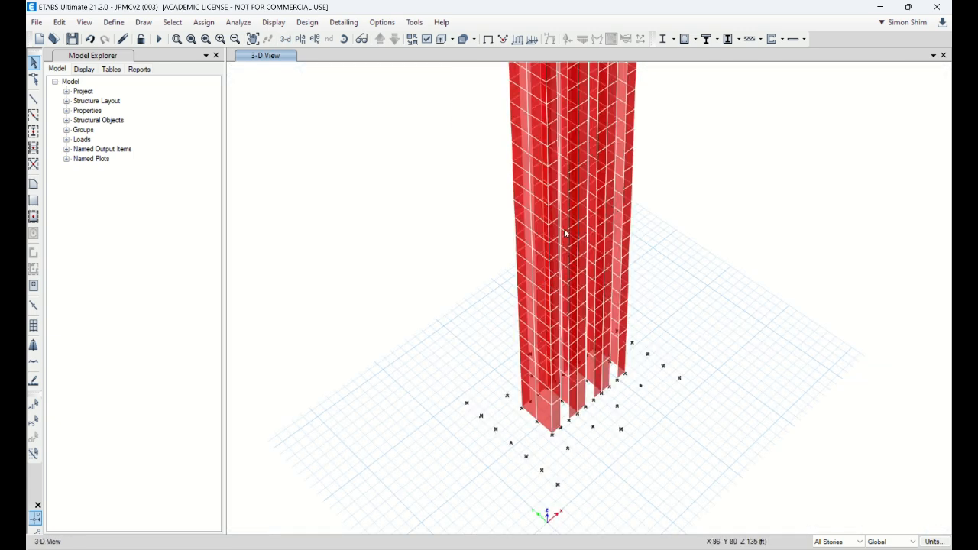
scroll(527, 349, "down", 2)
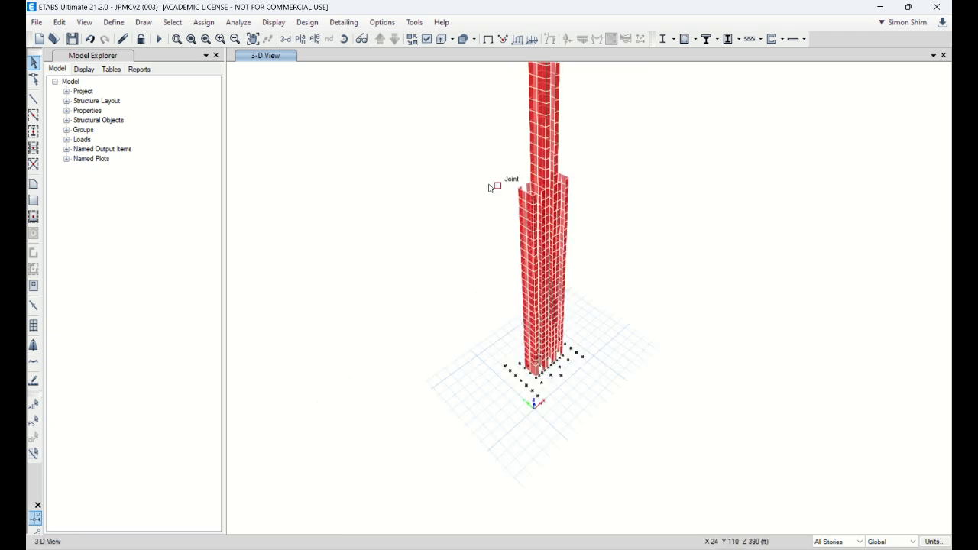
left_click(299, 39)
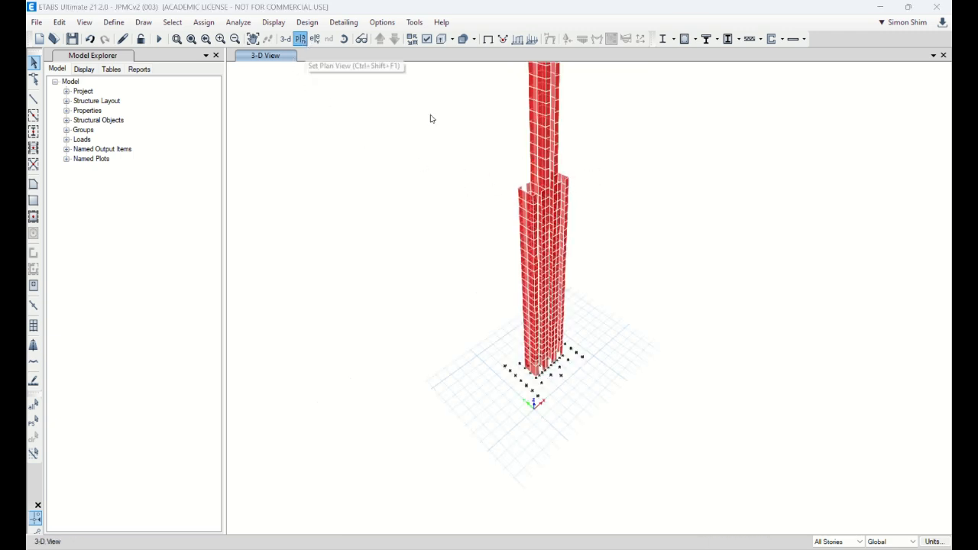
left_click_drag(566, 288, 560, 399)
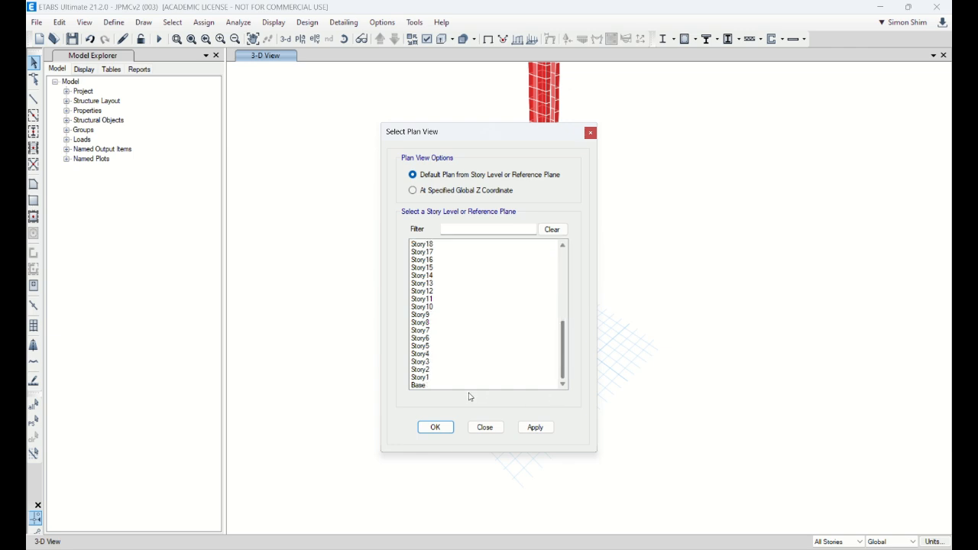
left_click(422, 377)
left_click(435, 427)
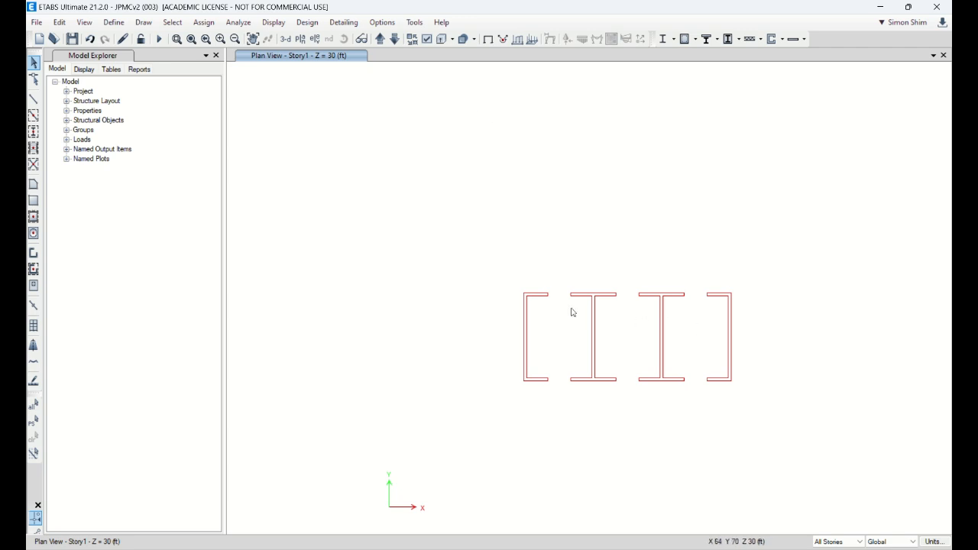
Step: Add a copy of the 4000Psi concrete material and name it 9000Psi
left_click(113, 22)
mouse_move(149, 60)
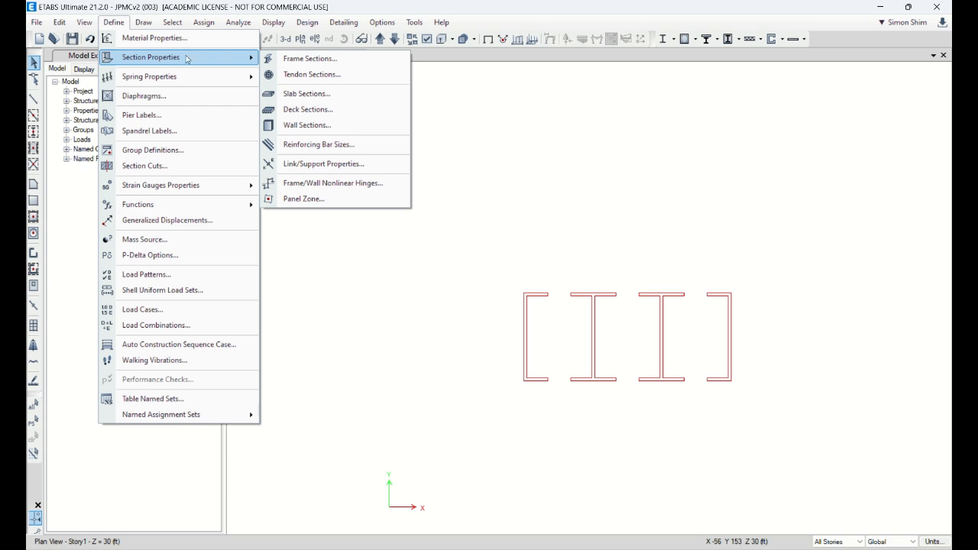
left_click(155, 37)
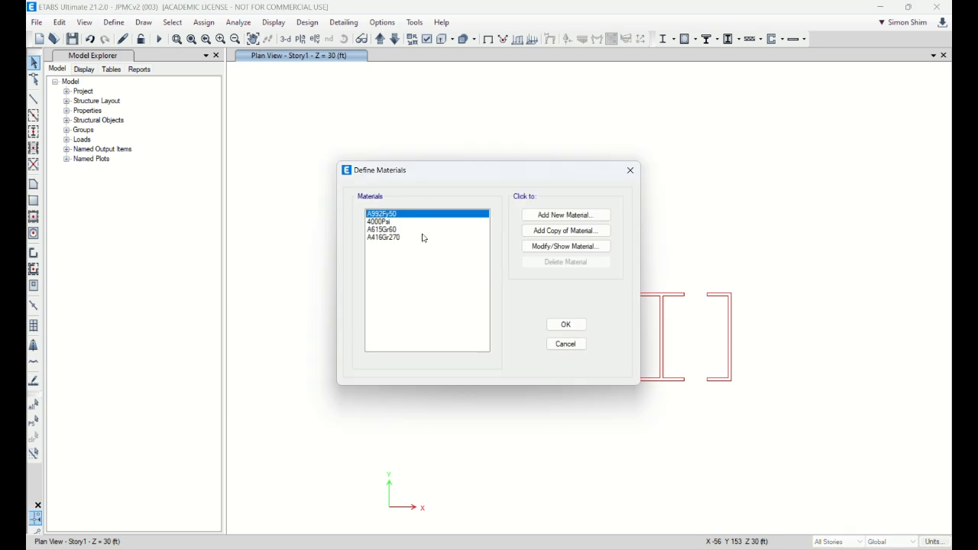
left_click(382, 223)
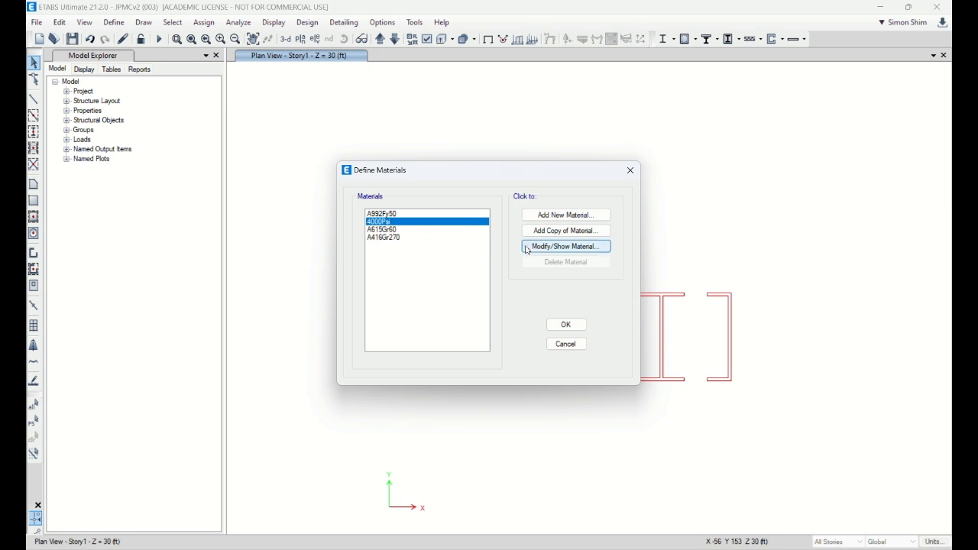
left_click_drag(505, 172, 328, 145)
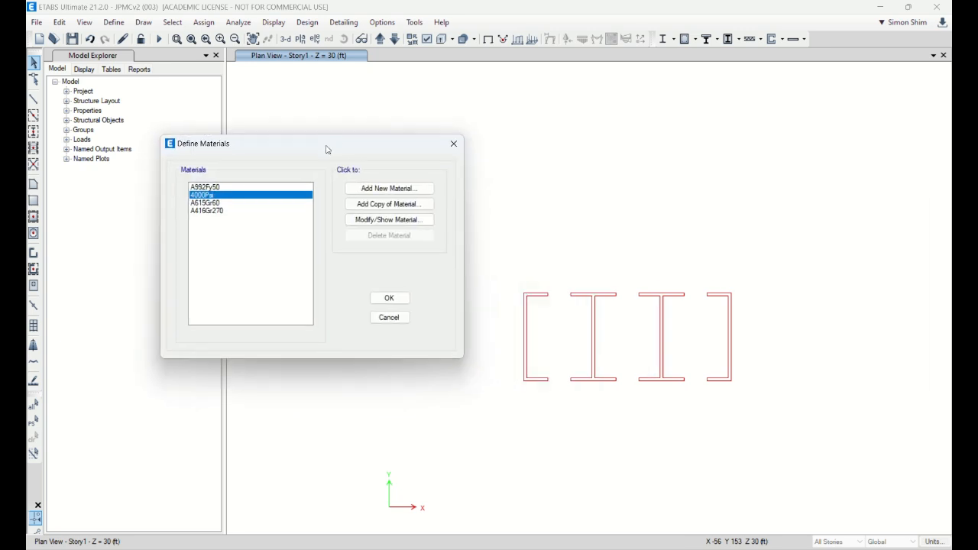
left_click(387, 204)
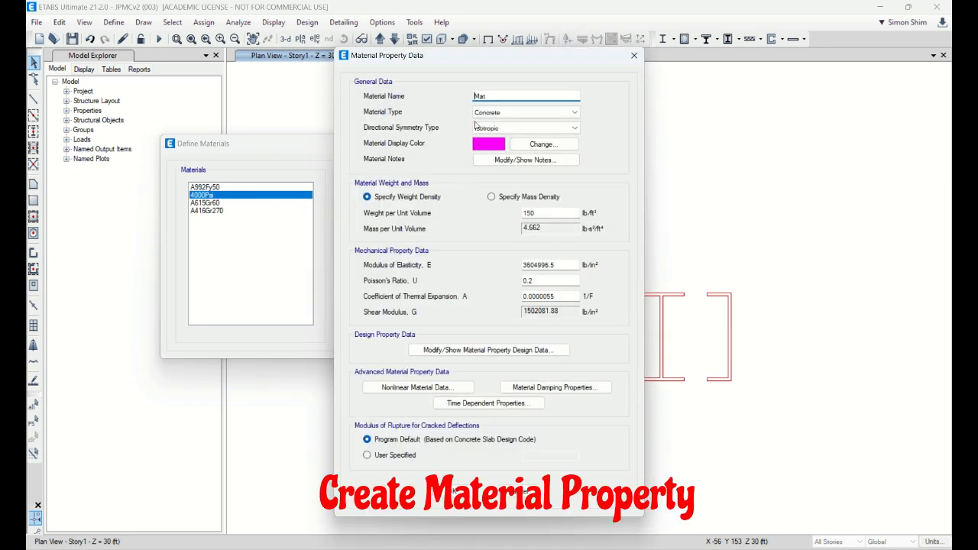
double_click(492, 98)
type("9000Psi")
left_click(560, 266)
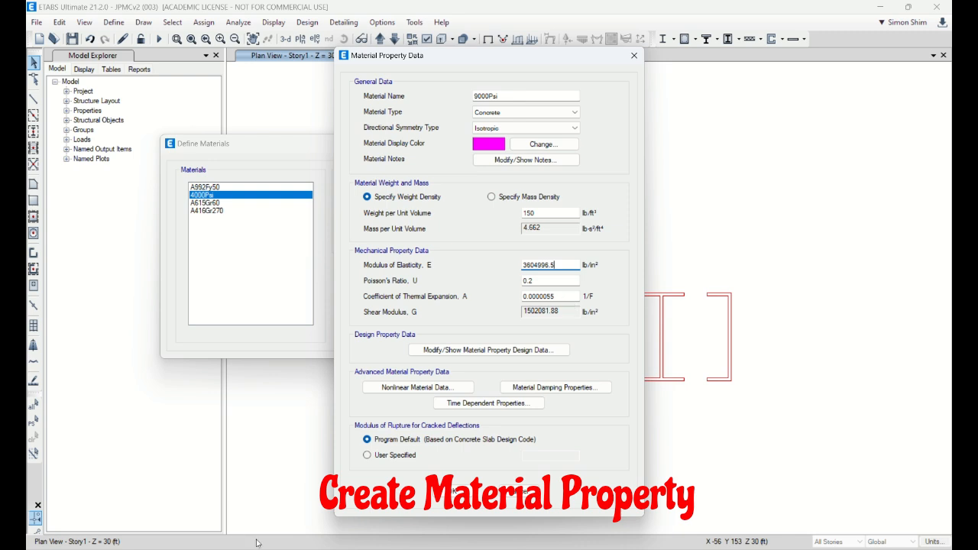
Step: Switch to a blank Excel workbook and enter the headers F'C in E5 and E in F5
key("super")
type("ex")
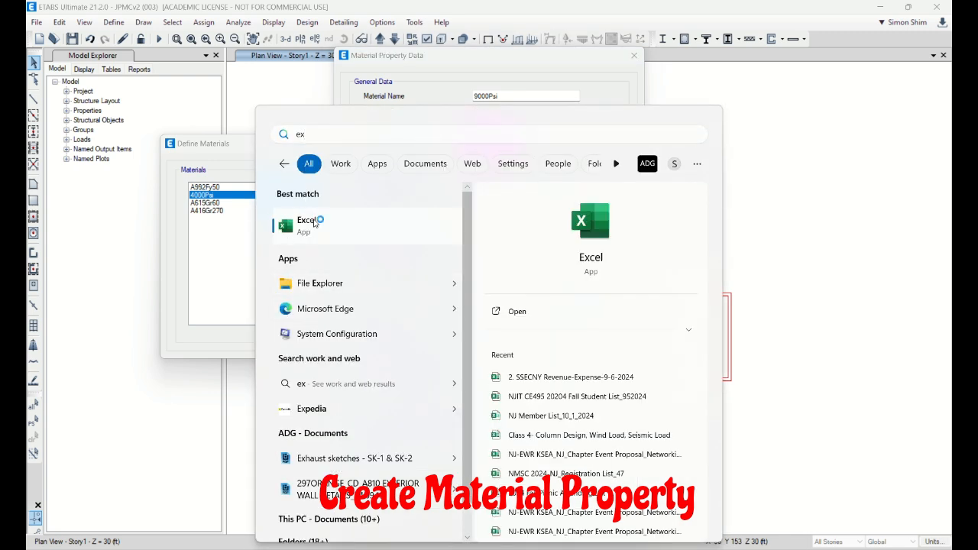
left_click(317, 219)
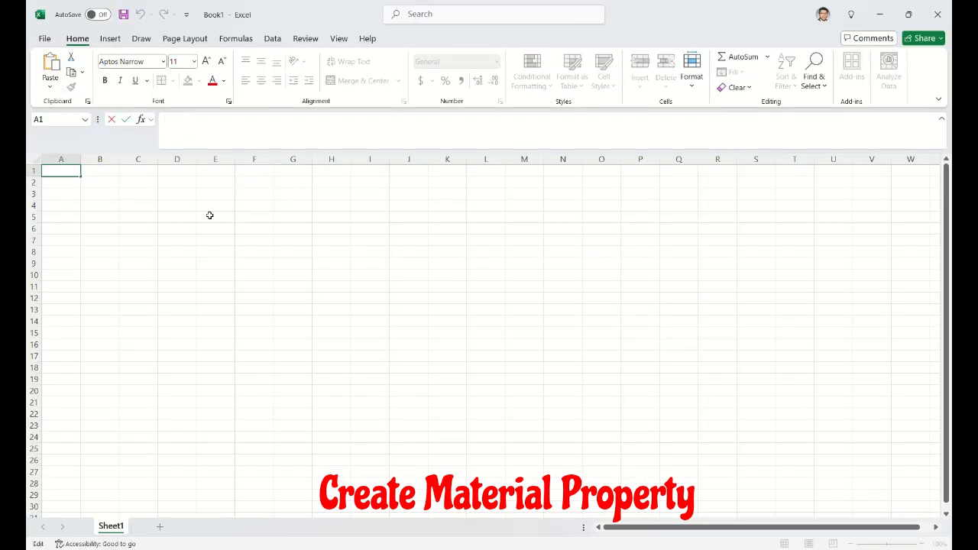
left_click(215, 217)
type("F°C")
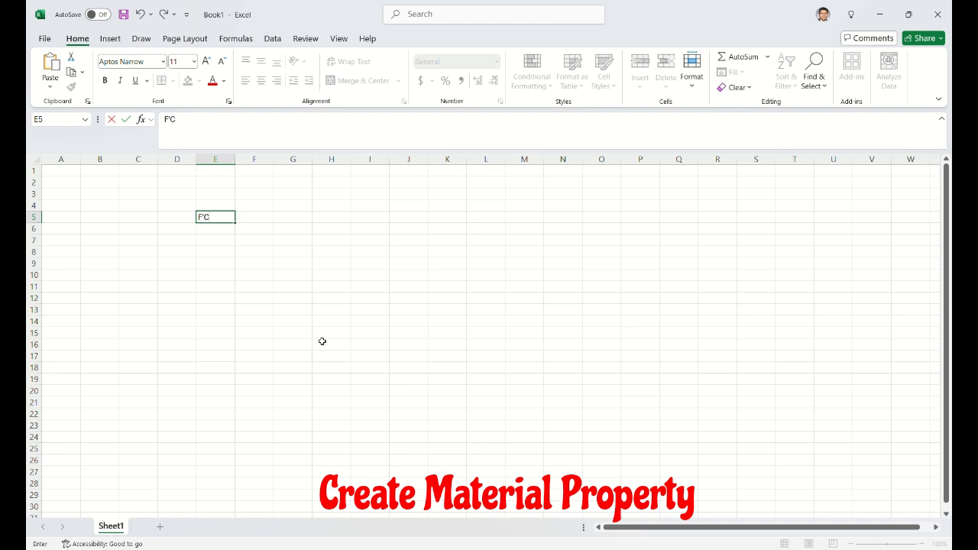
key("Tab")
type("E")
key("Return")
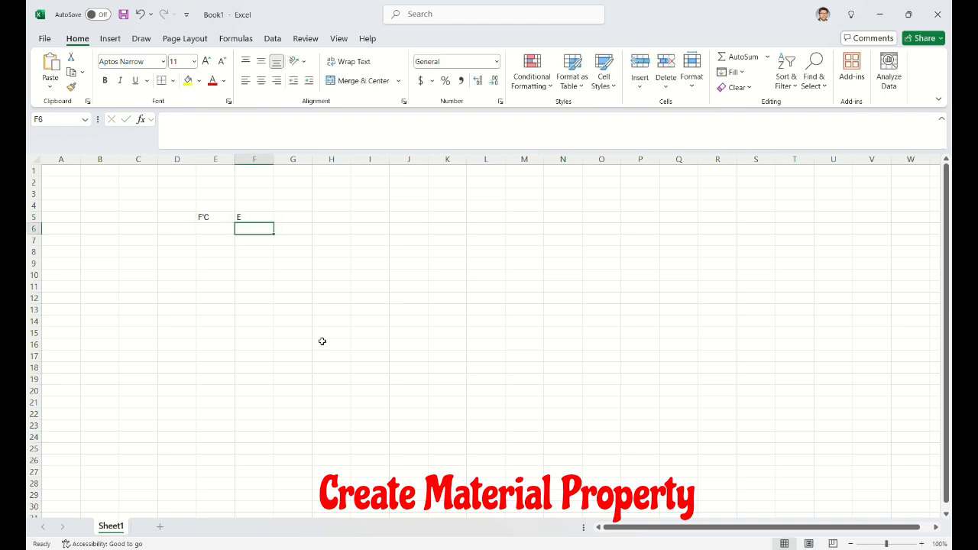
Step: Enter 4000 in cell E6 and calculate the elastic modulus in F6 with =57*SQRT(E6)
key("Left")
type("4000")
key("Tab")
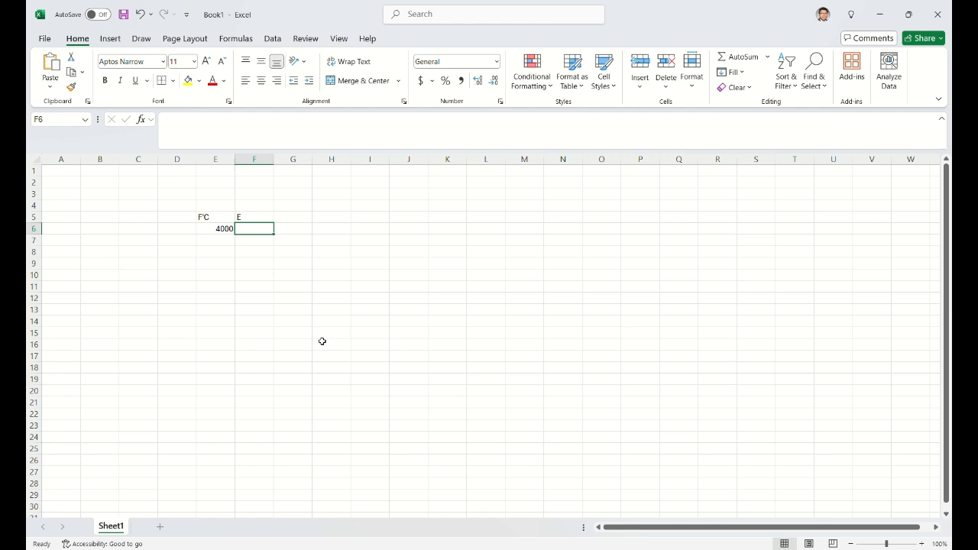
type("=57")
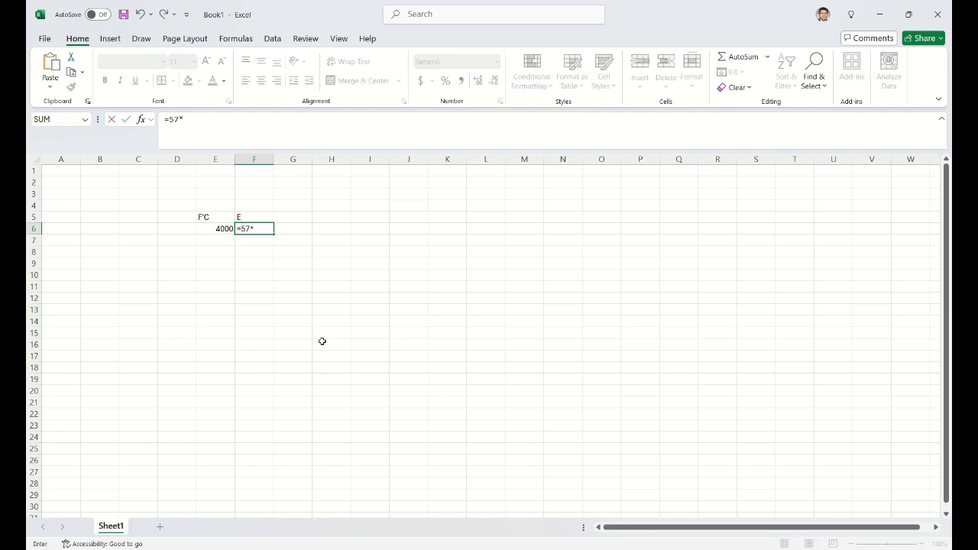
type("*sqrt")
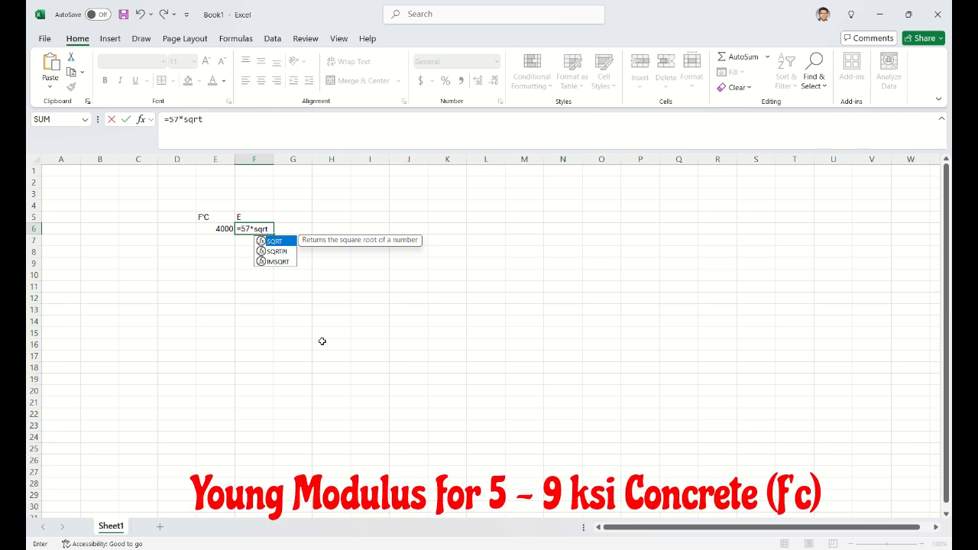
type("(")
key("Left")
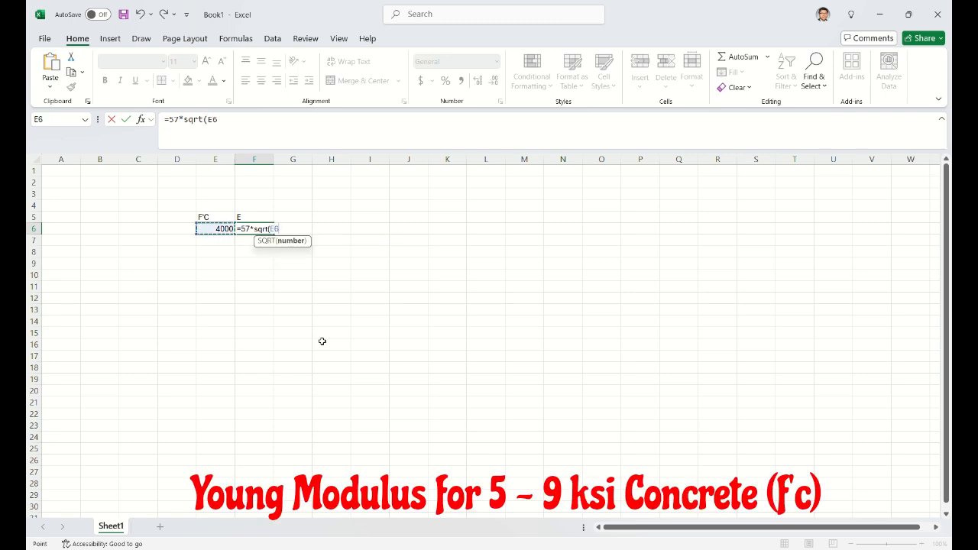
key("Return")
key("Up")
key("Right")
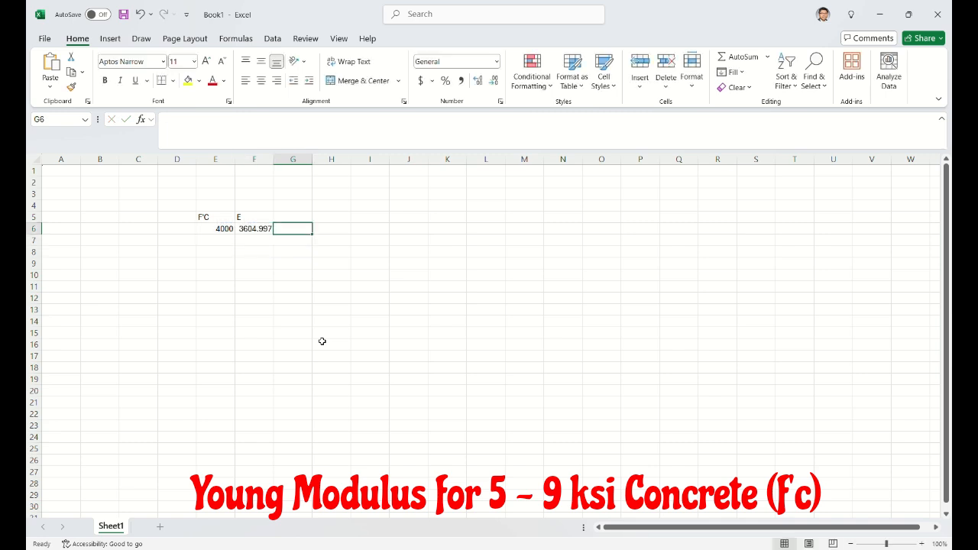
Step: Change the header in cell F5 to E (ksi)
key("Left")
key("Up")
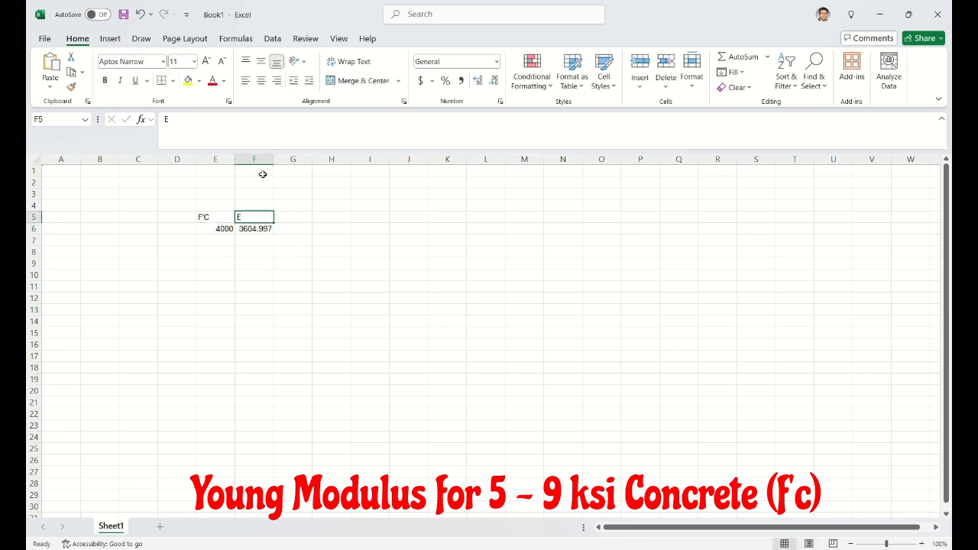
left_click(230, 127)
type("(ksi")
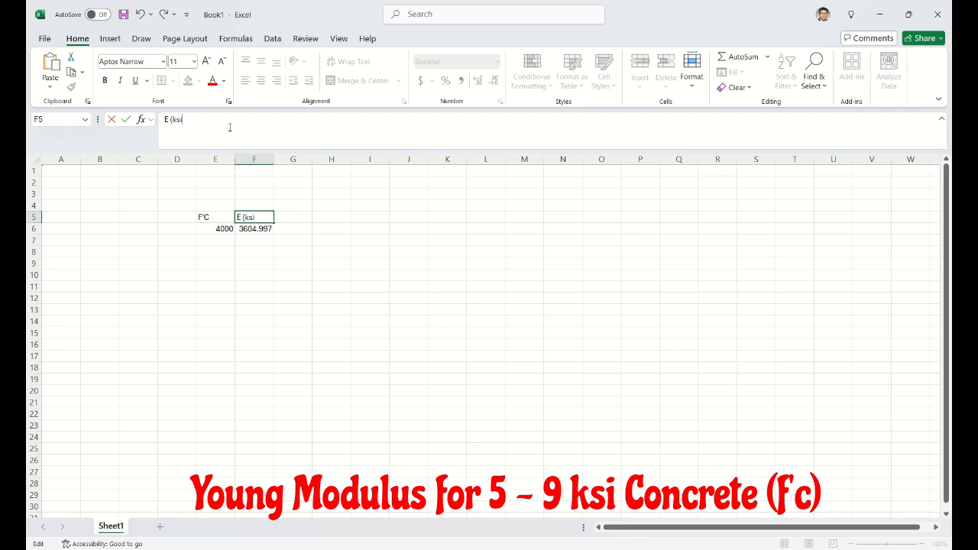
type(")")
key("Return")
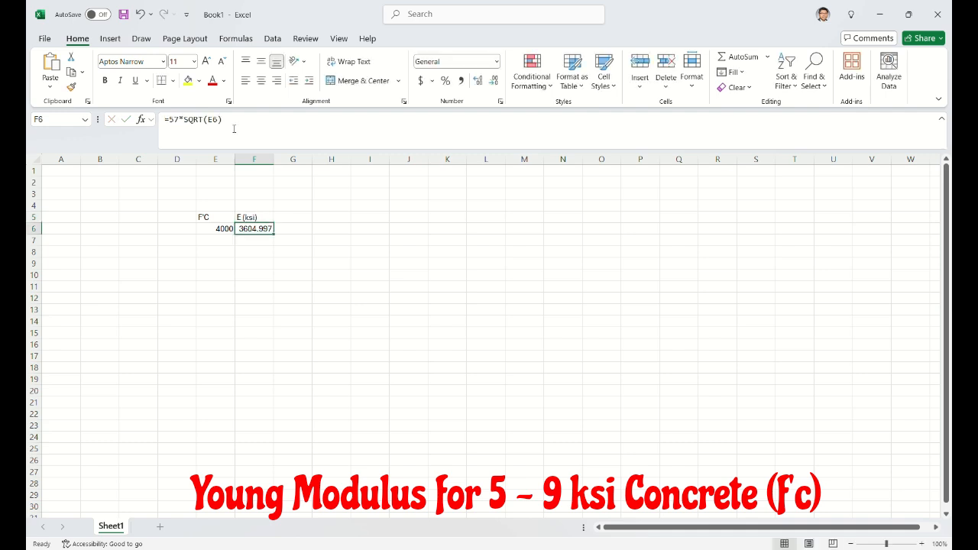
Step: Enter the formula =E6+1000 in cell E7 to increment the concrete strength
left_click(328, 252)
left_click(221, 231)
left_click(225, 239)
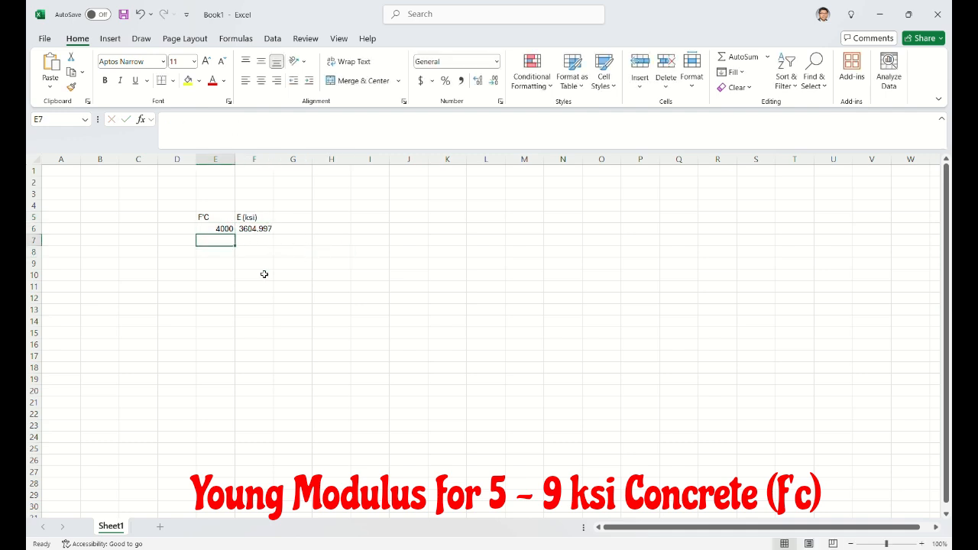
type("=E6100")
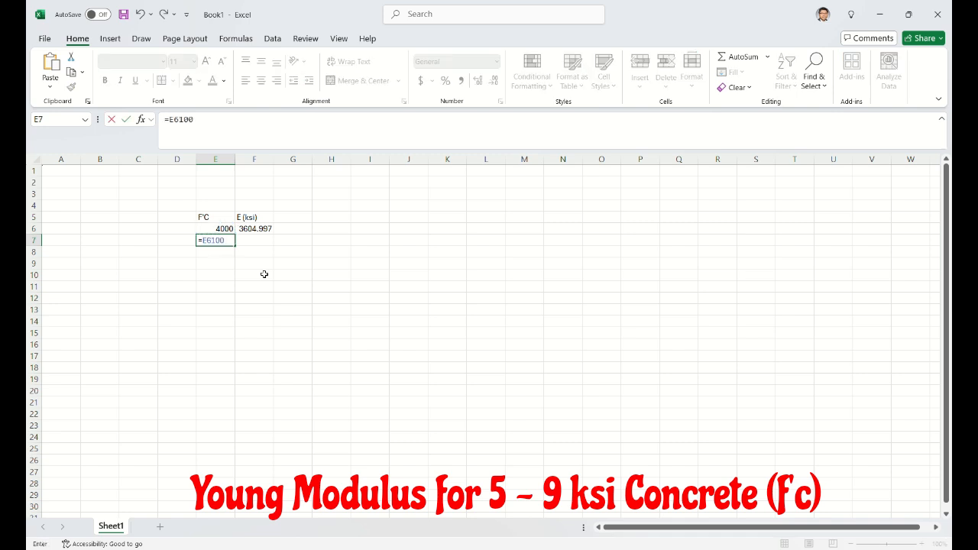
key("BackSpace")
key("BackSpace")
key("BackSpace")
key("BackSpace")
key("BackSpace")
type("E6+100")
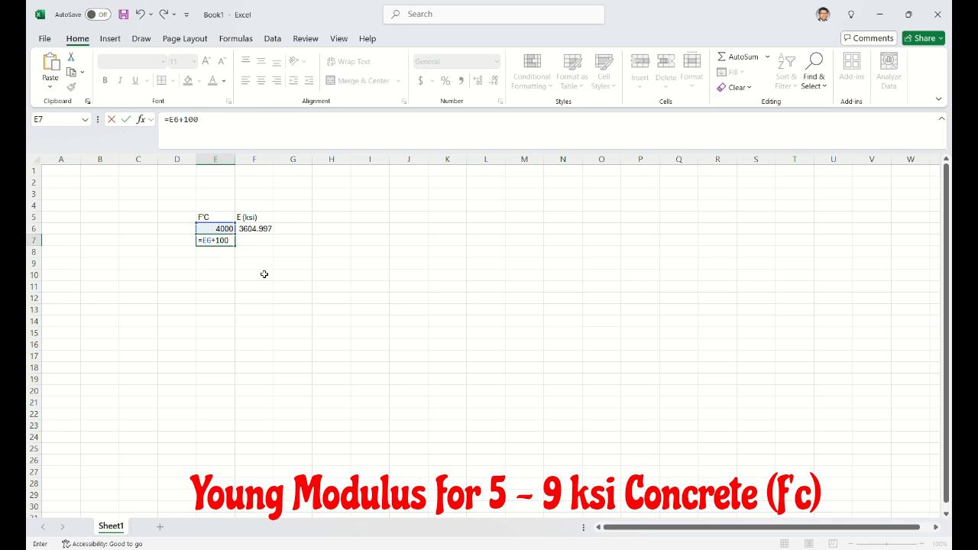
type("0")
key("Return")
Step: Fill the strength formula from E7 down to E11 and the modulus formula from F6 down to F11
left_click(321, 273)
left_click(224, 241)
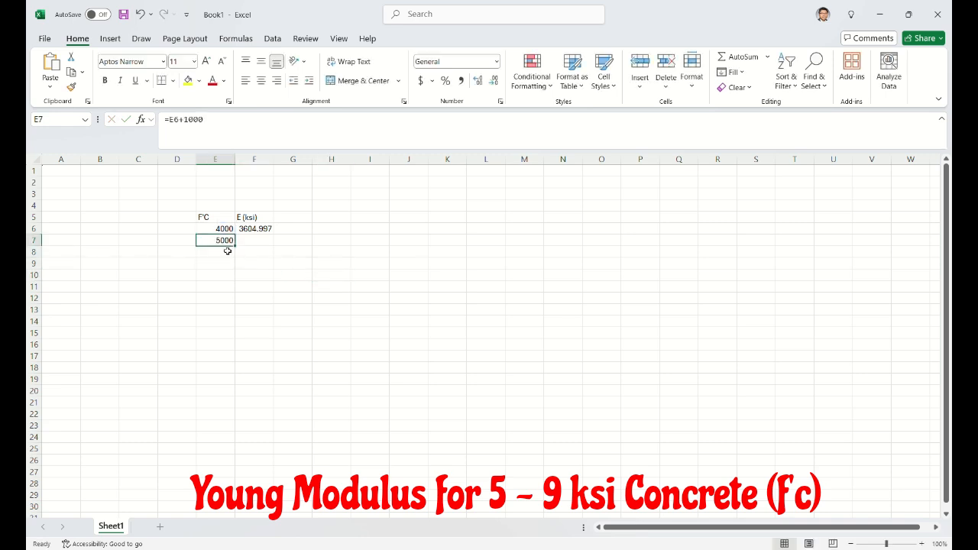
left_click_drag(234, 245, 234, 292)
left_click(284, 297)
left_click(264, 230)
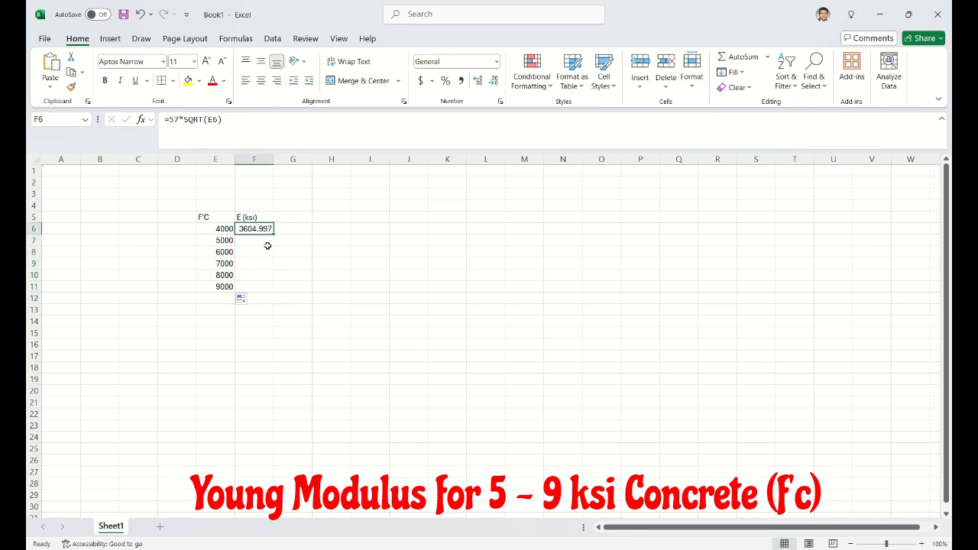
left_click_drag(273, 233, 273, 292)
left_click(370, 286)
Step: Center the strength and modulus table and show the elastic moduli in F6:F11 with two decimals
scroll(252, 233, "up", 2, "ctrl")
left_click_drag(263, 236, 325, 325)
left_click(261, 81)
left_click(470, 266)
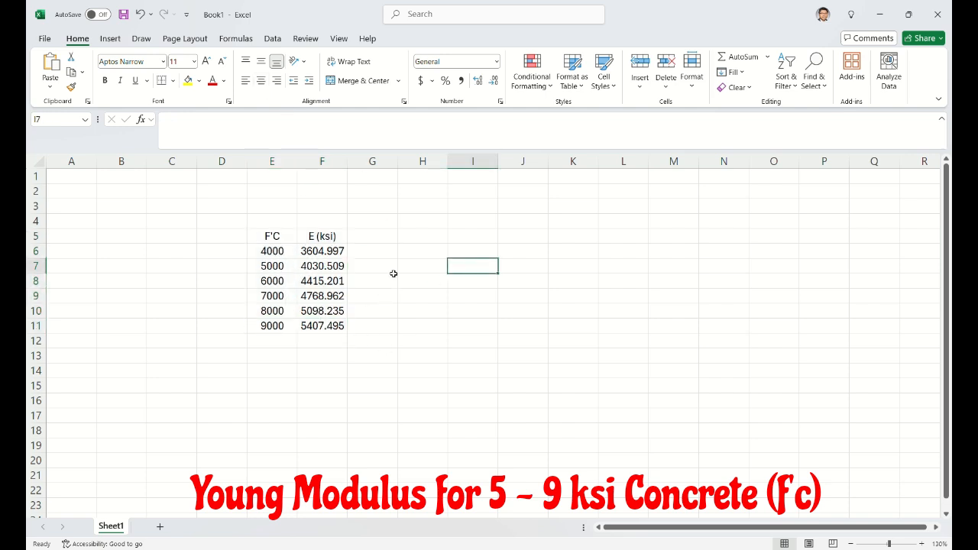
left_click_drag(334, 252, 338, 327)
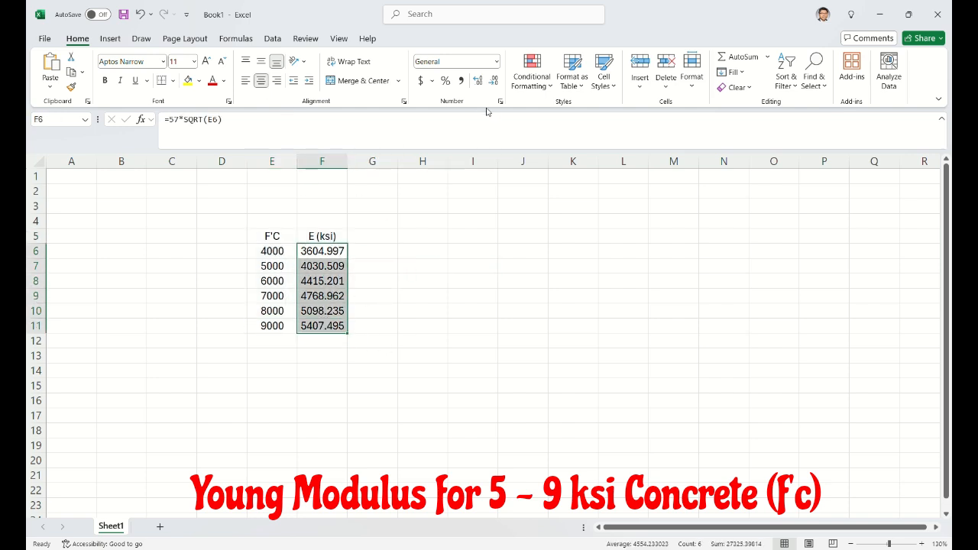
left_click(494, 80)
left_click(472, 236)
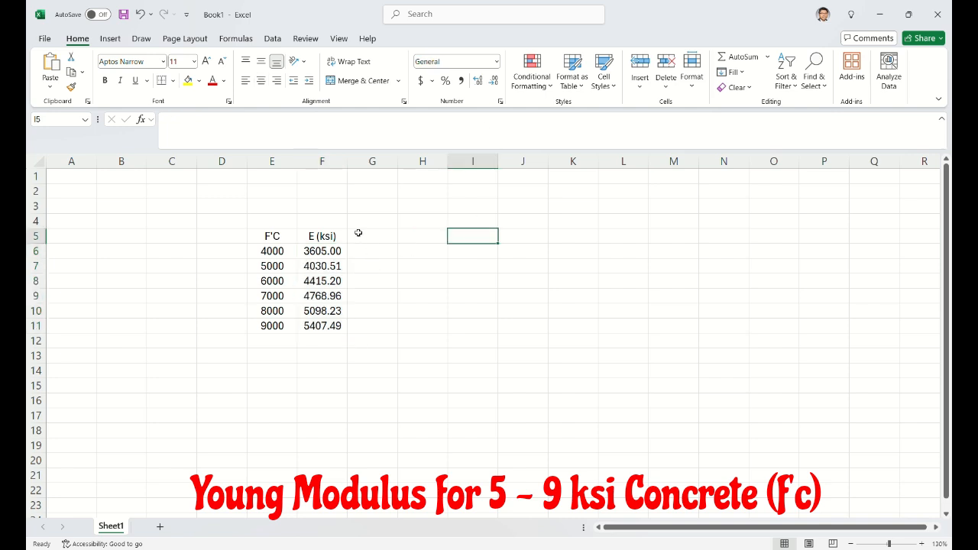
Step: Enter the note E = 57 x sqrt(f'c) in cell F4 above the modulus header
left_click(333, 220)
type("E")
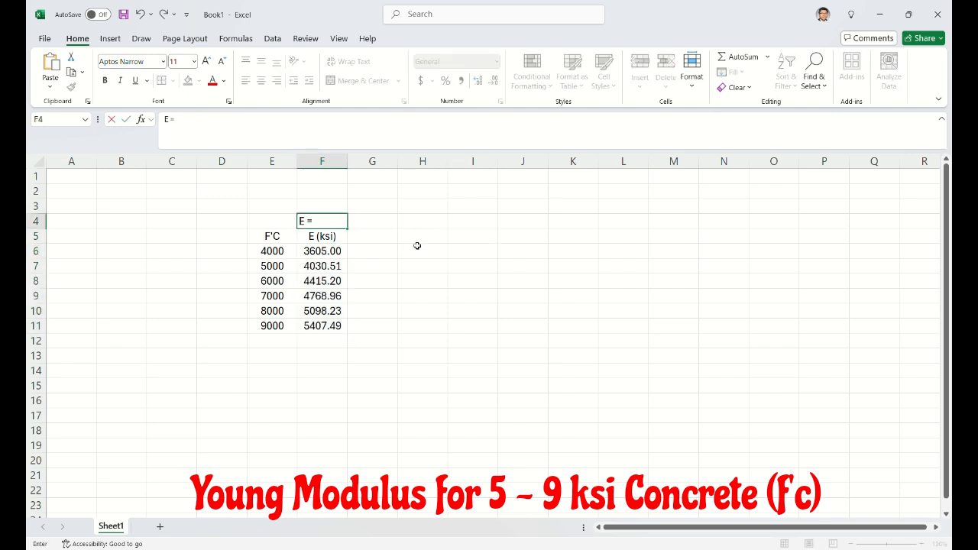
type(" = 57 x sqrt(f'c")
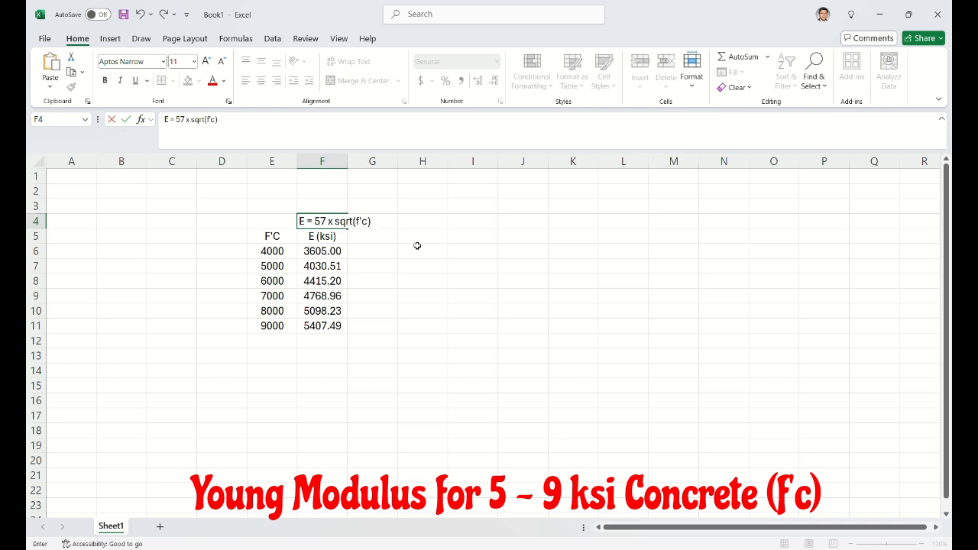
key("Return")
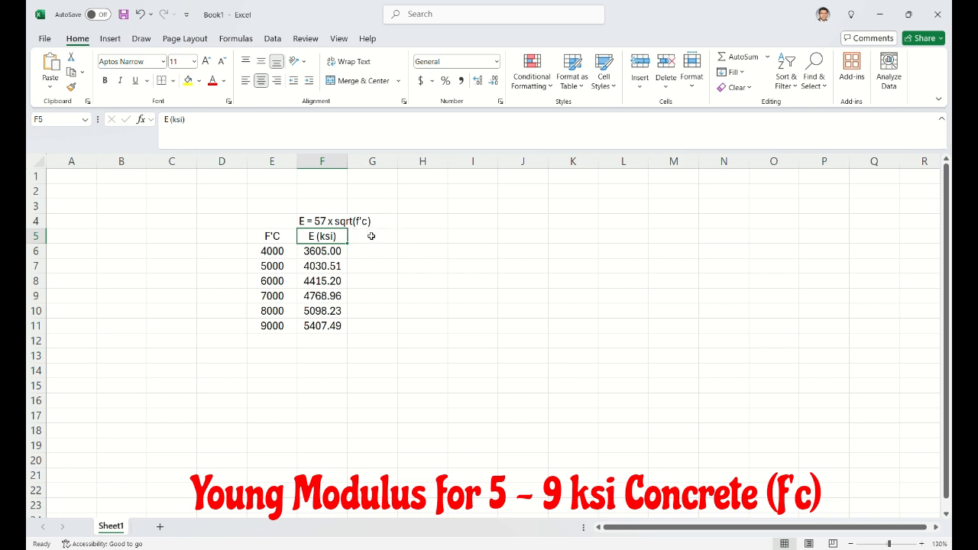
left_click(374, 264)
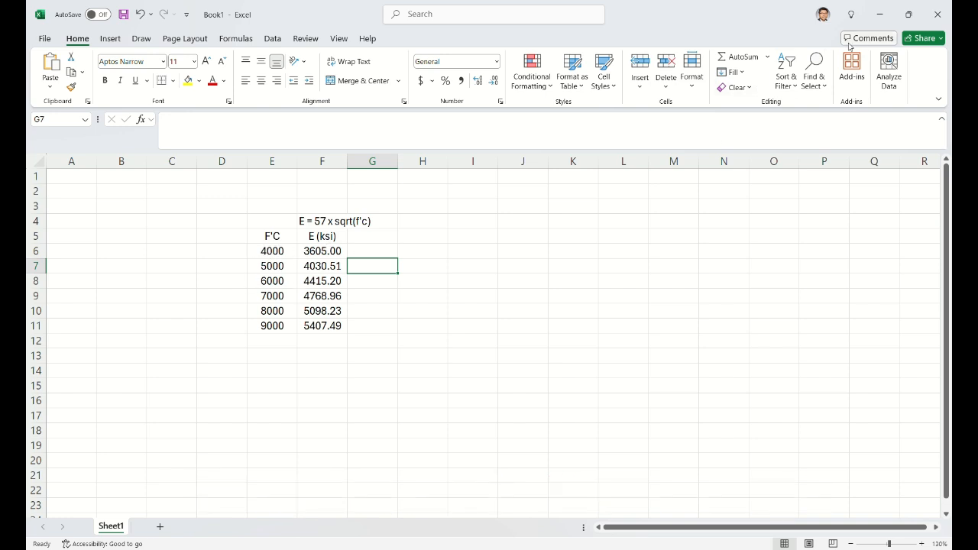
Step: Switch back to ETABS and set the 9000Psi material's modulus of elasticity to 3604996.5*sqrt(9/4)
left_click(881, 15)
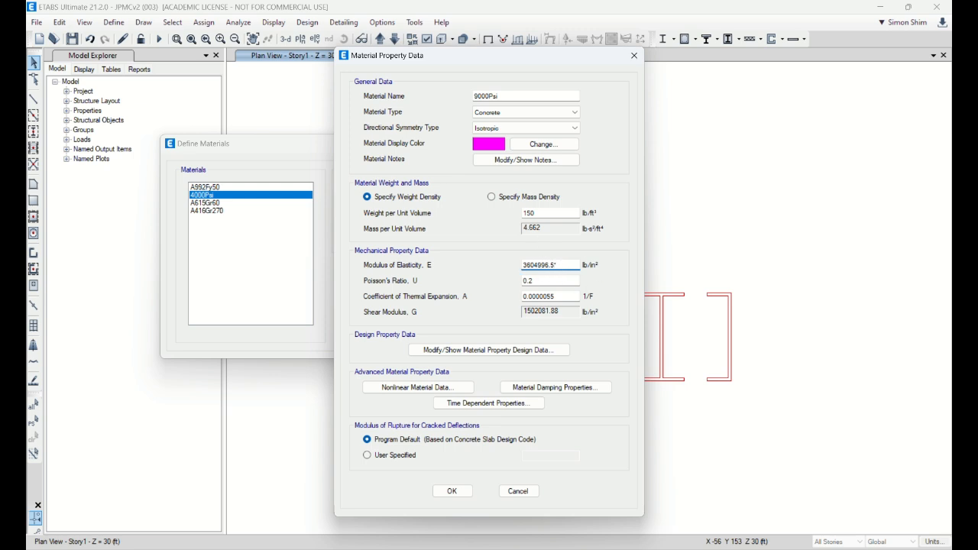
type("qrt")
type("(9/4)")
key("Return")
Step: Compare the 9000 psi modulus in the Excel table with the ETABS value, and accept the 9000Psi material
left_click(680, 496)
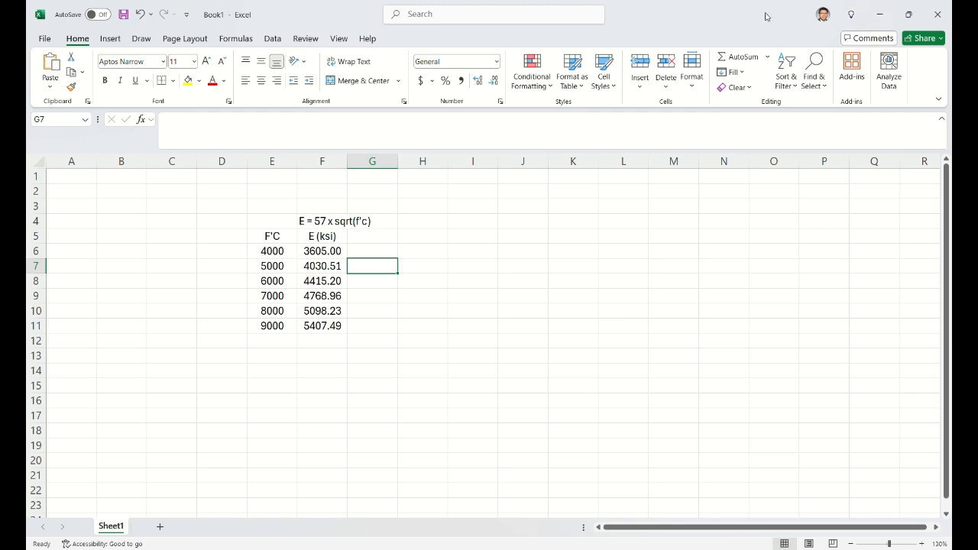
left_click_drag(764, 14, 279, 84)
scroll(145, 365, "down", 1)
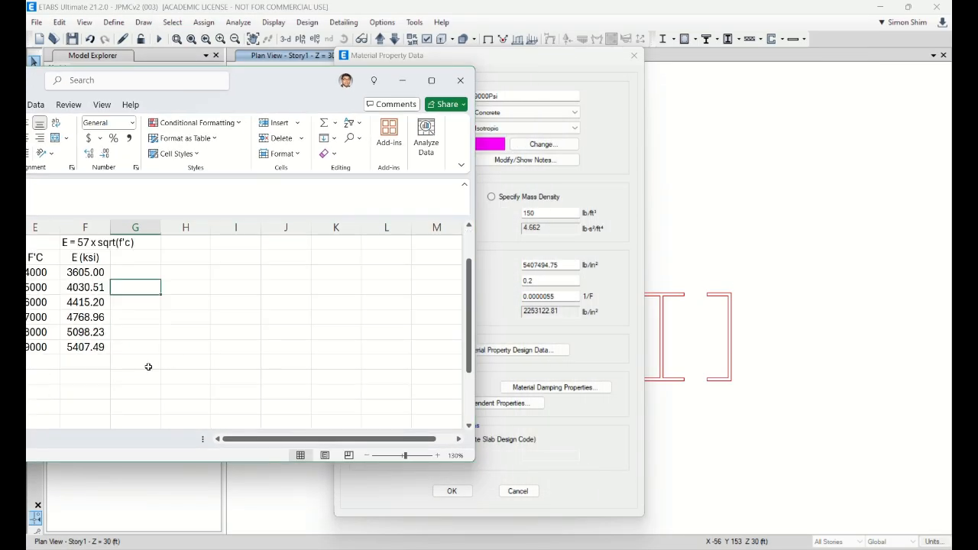
left_click(98, 377)
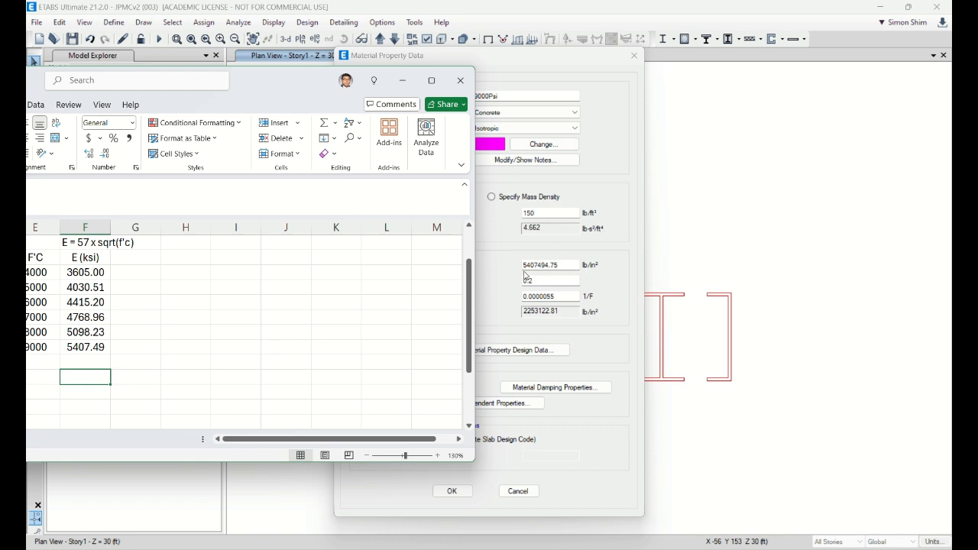
left_click(403, 80)
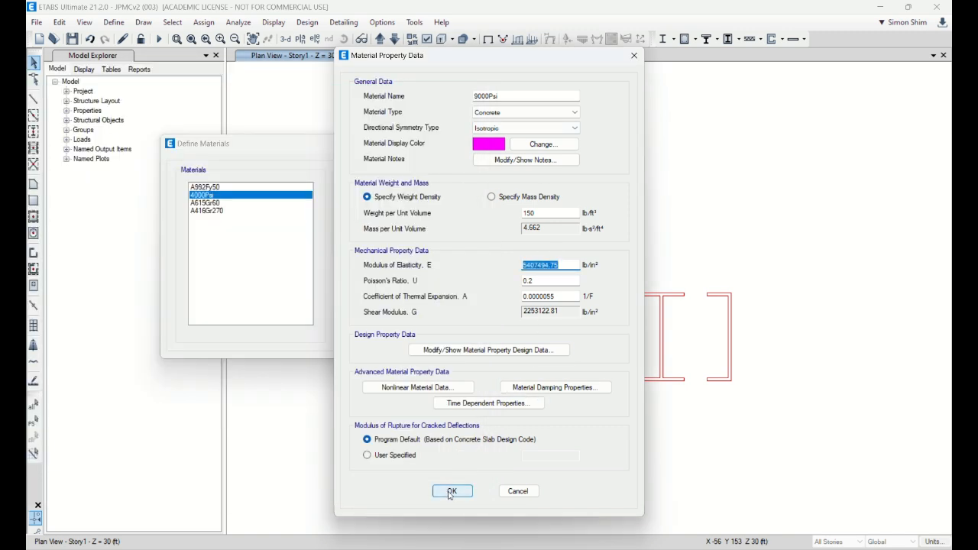
left_click(452, 492)
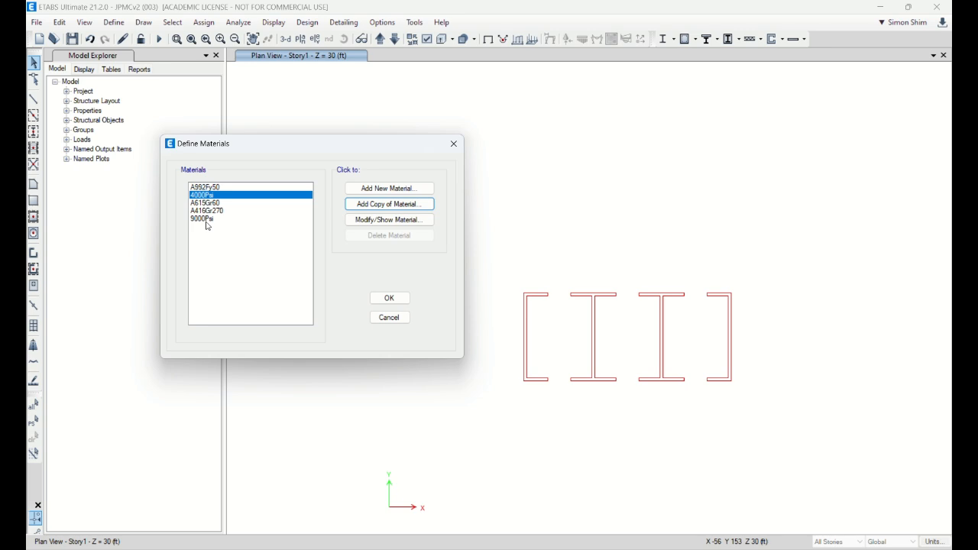
Step: Add a copy of the 4000Psi material named 8000Psi with a modulus of elasticity of 3604996.5*sqrt(8/4)
left_click(386, 220)
left_click_drag(501, 96, 416, 99)
type("80")
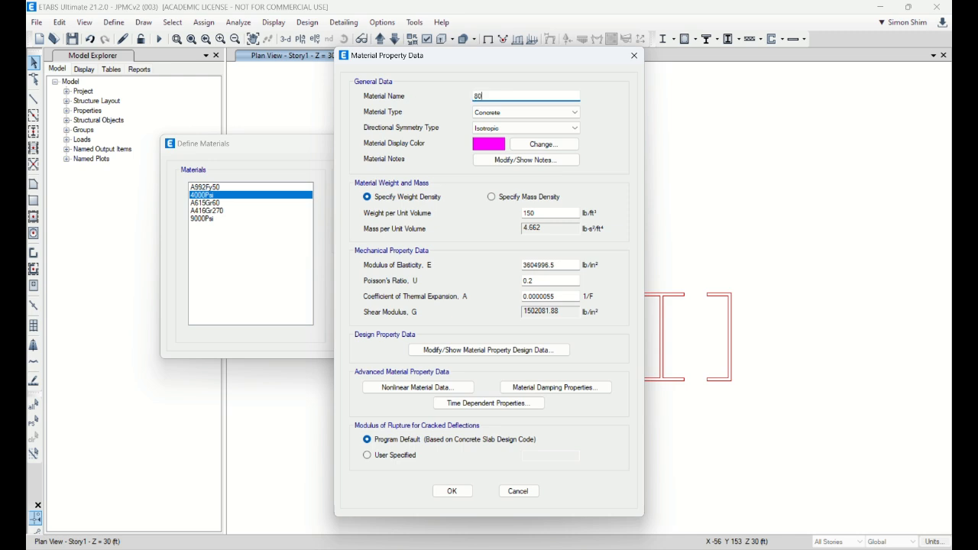
type("00Psi")
left_click(558, 264)
type("*sqrt")
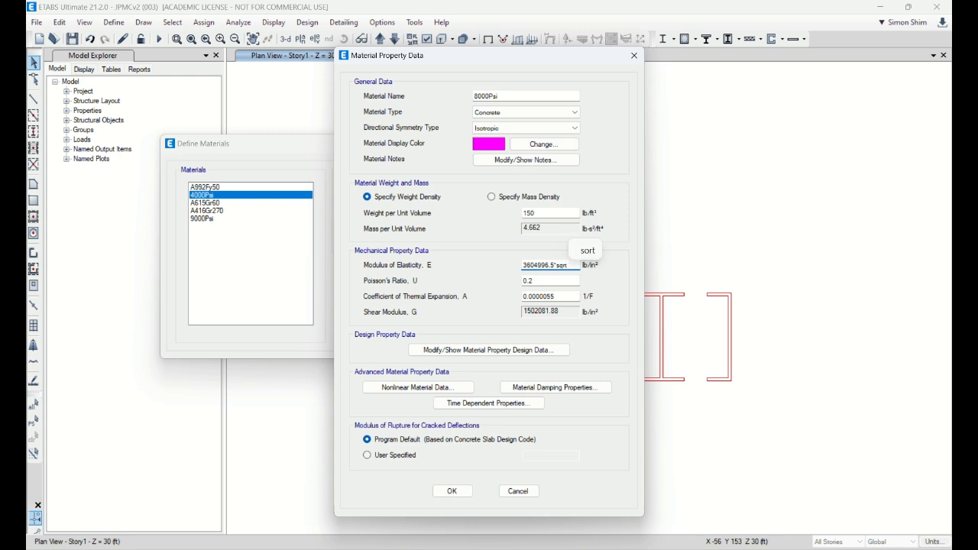
type("(8/4")
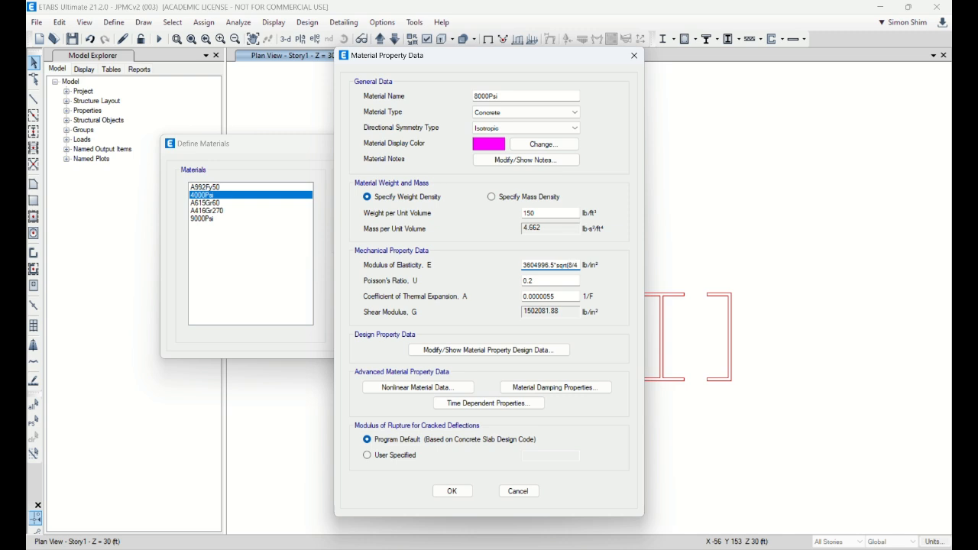
type(")")
key("Return")
left_click(444, 494)
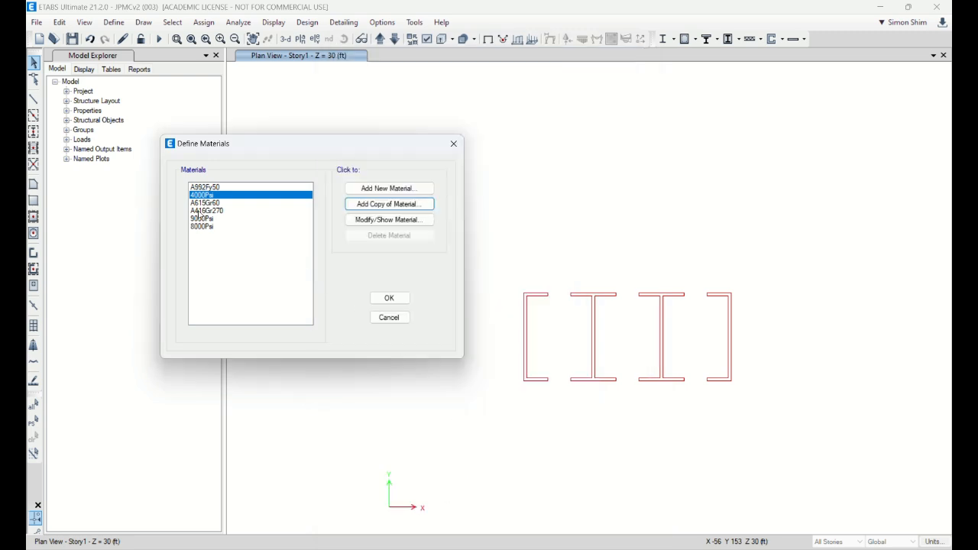
Step: Add a copy of the 4000Psi material named 7000Psi with a modulus of elasticity of 3604996.5*sqrt(7/4)
left_click(379, 221)
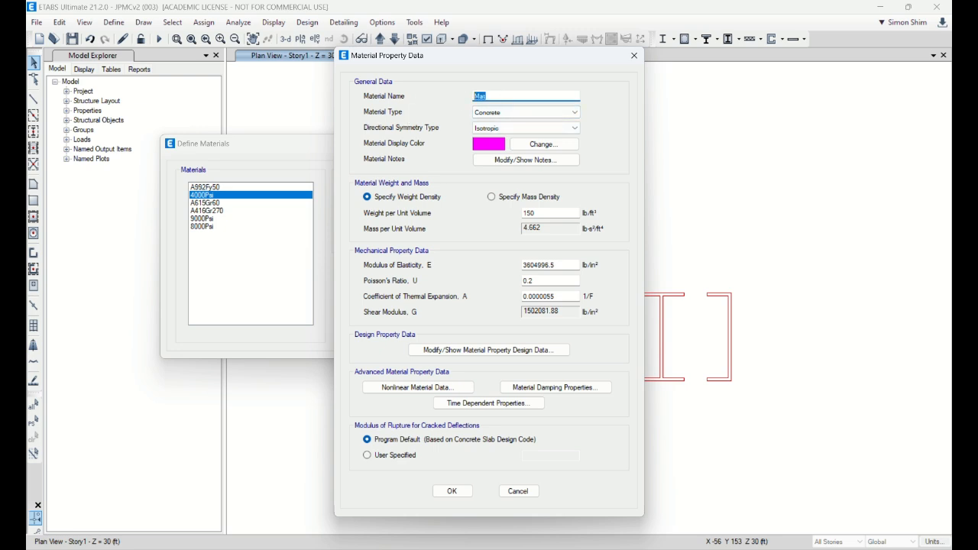
type("7000Psi")
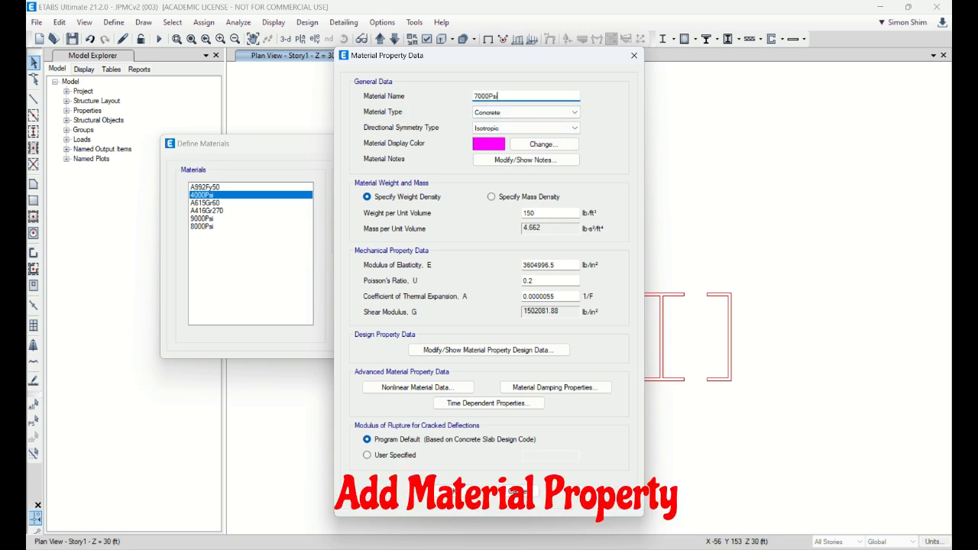
left_click(567, 264)
type("*sqrt(7/4)")
key("Return")
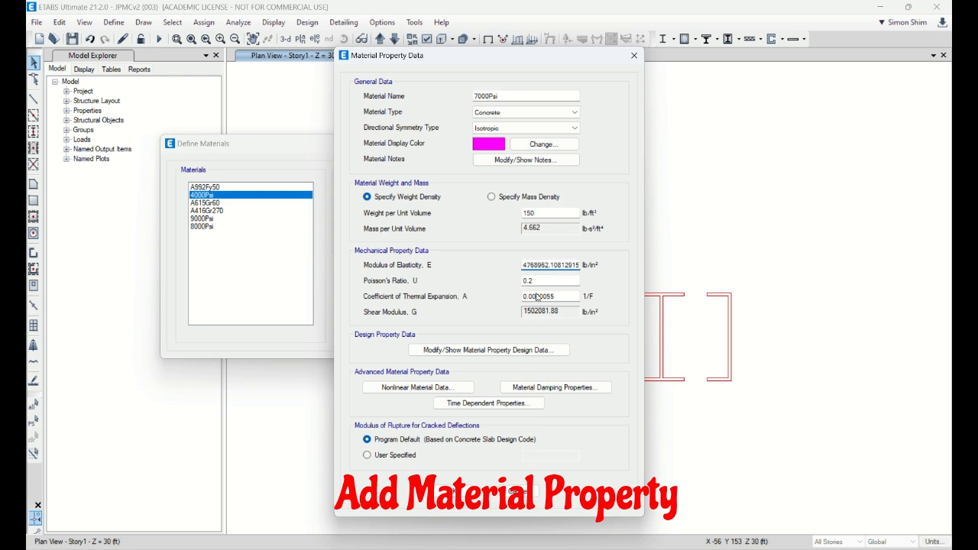
left_click(453, 491)
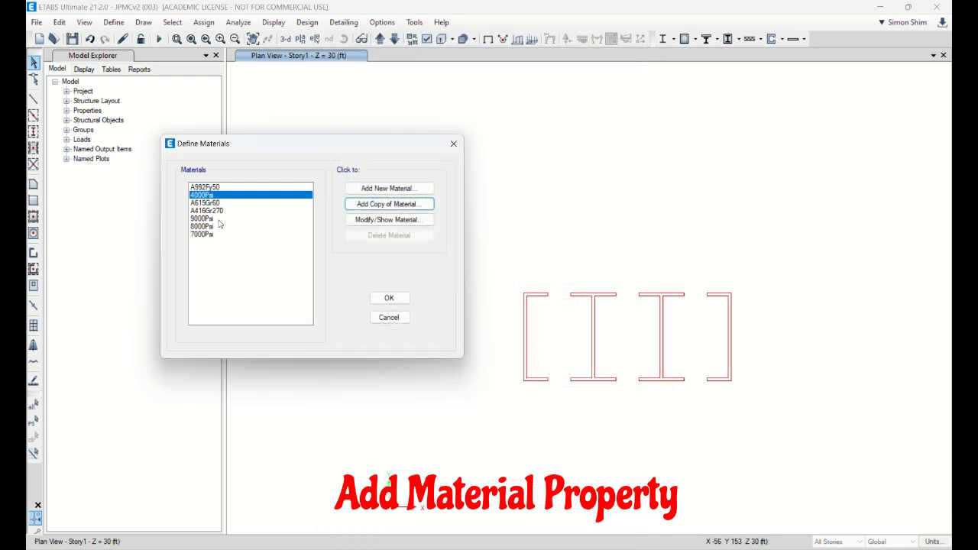
Step: Add a copy of the 4000Psi material named 6000Psi with a modulus of elasticity of 3604996.5*sqrt(6/4)
left_click(389, 204)
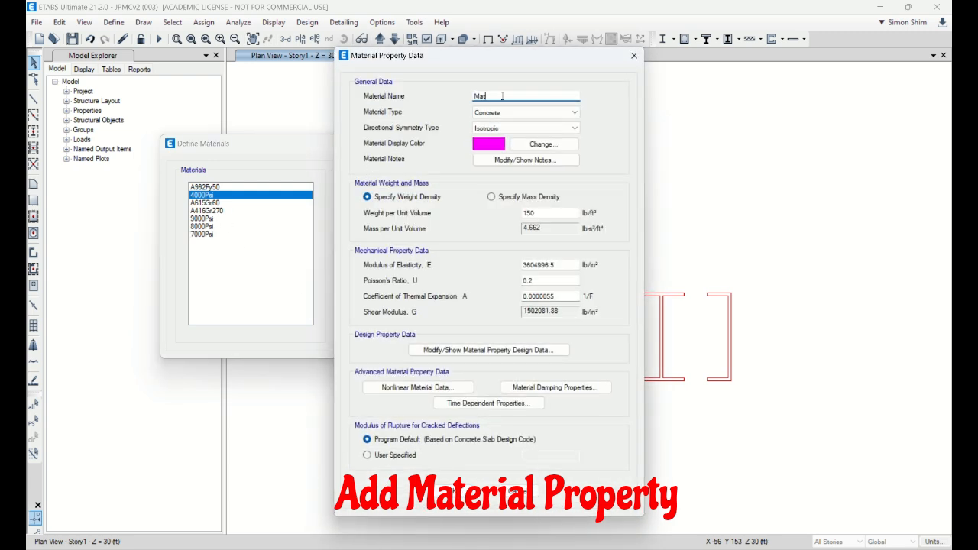
left_click_drag(502, 95, 424, 105)
type("6000Psi")
left_click(559, 264)
type("*sqrt(6/4)")
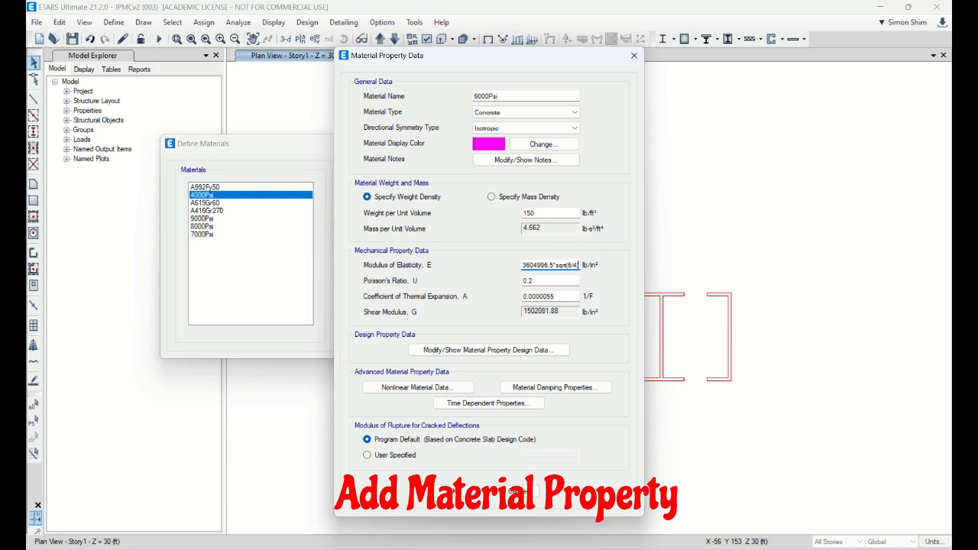
key("Return")
left_click(451, 492)
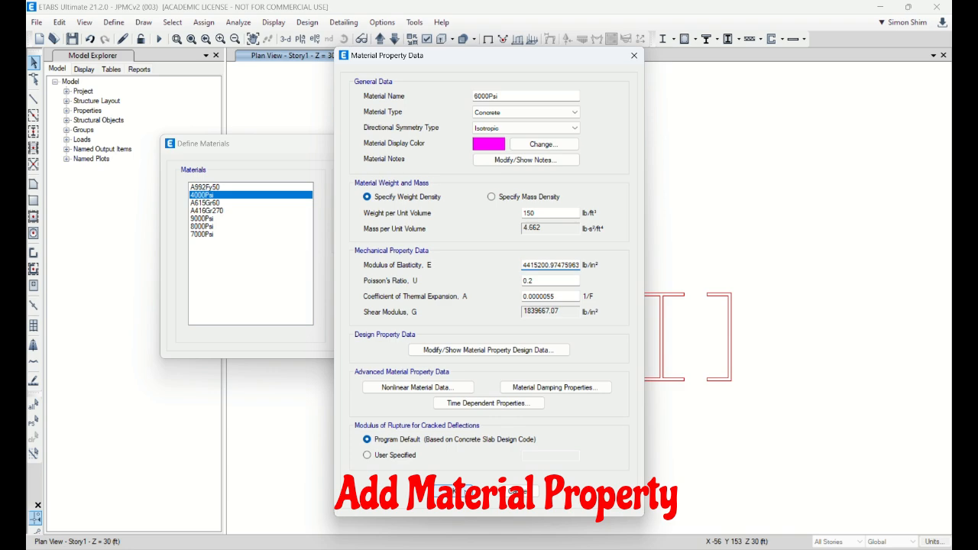
Step: Add a copy of the 4000Psi material named 5000Psi with a modulus of elasticity of 3604996.5*sqrt(5/4)
left_click(389, 204)
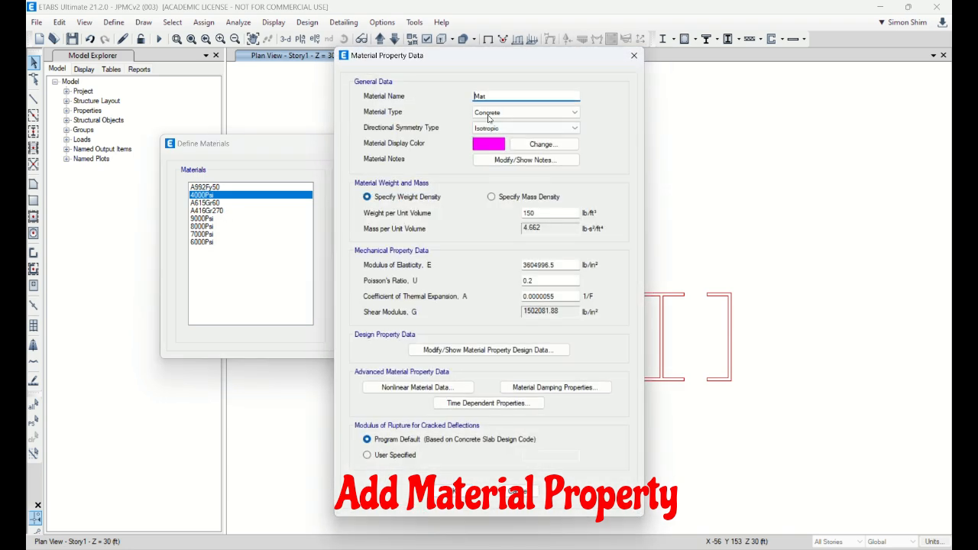
type("5000Psi")
left_click(567, 266)
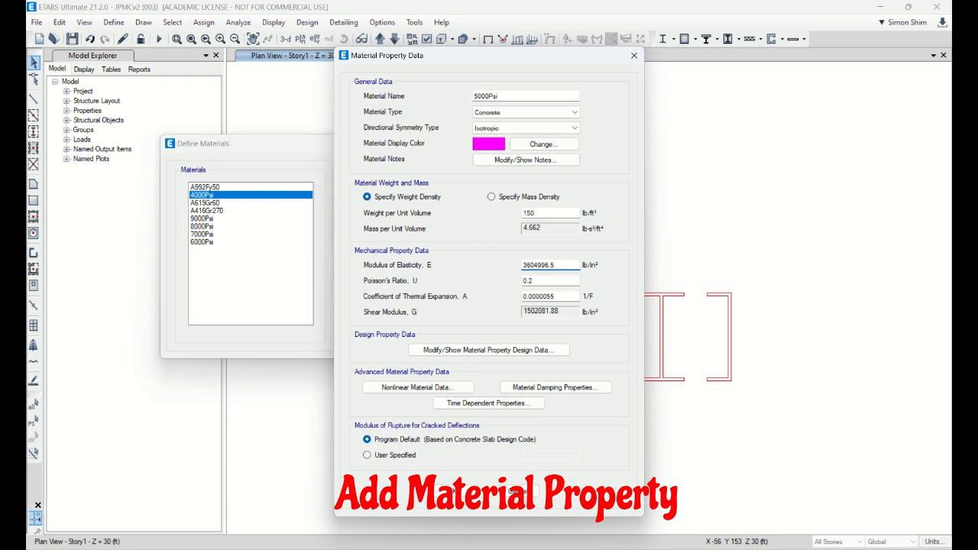
type("*sqrt(5/4)")
key("Return")
left_click(451, 493)
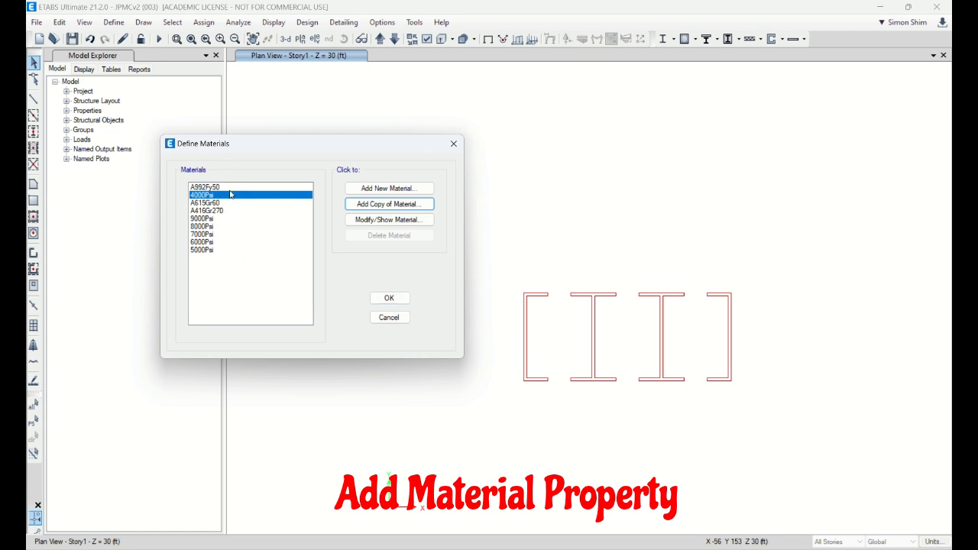
Step: Accept the material definitions and save the model under the file name JPMCv2 (003)_SS
left_click(388, 299)
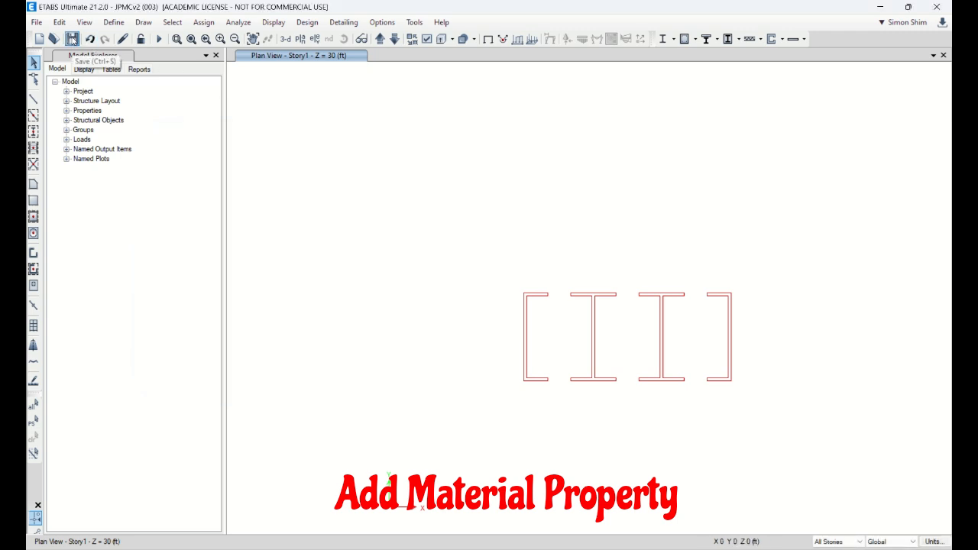
left_click(72, 39)
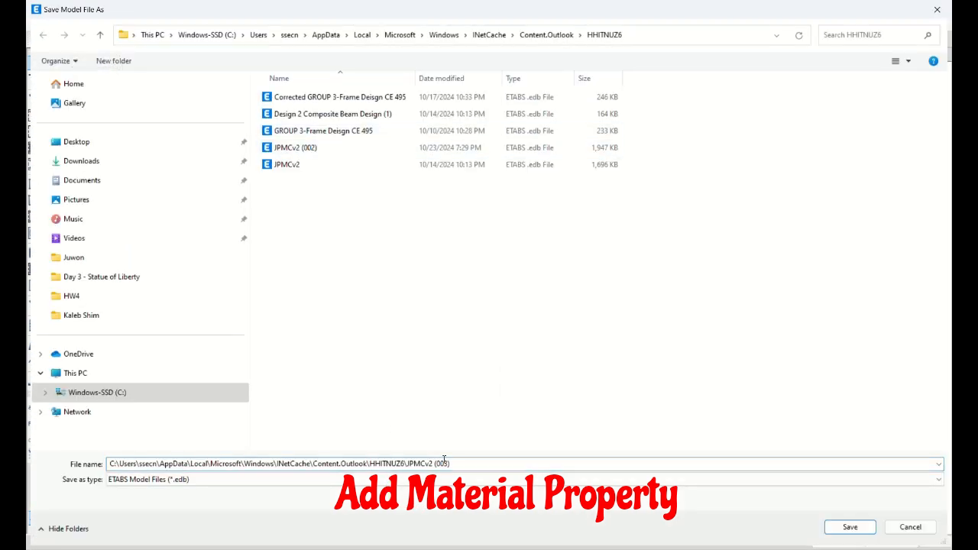
left_click(489, 466)
type("_SS")
key("Return")
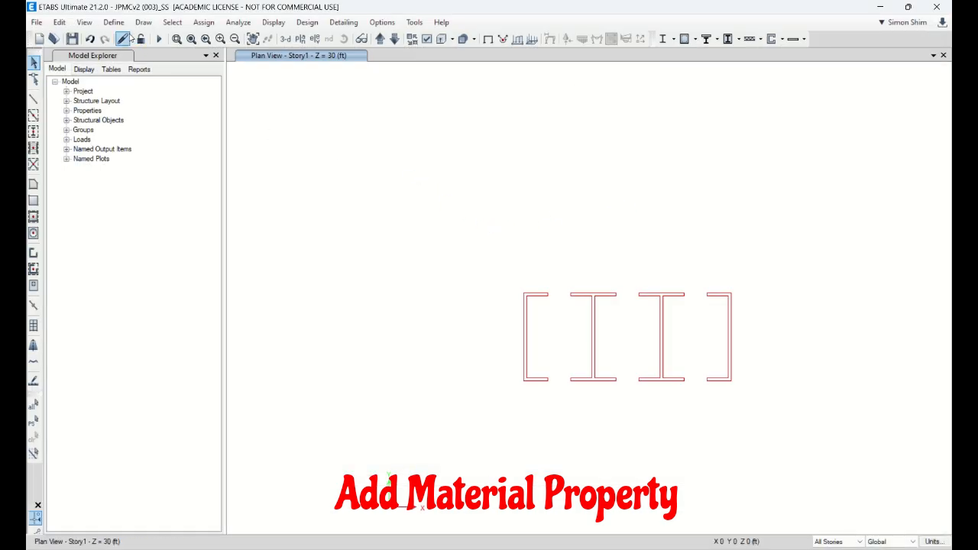
Step: Open the Wall1 wall section property for editing and rename it W12C5
left_click(116, 25)
mouse_move(146, 60)
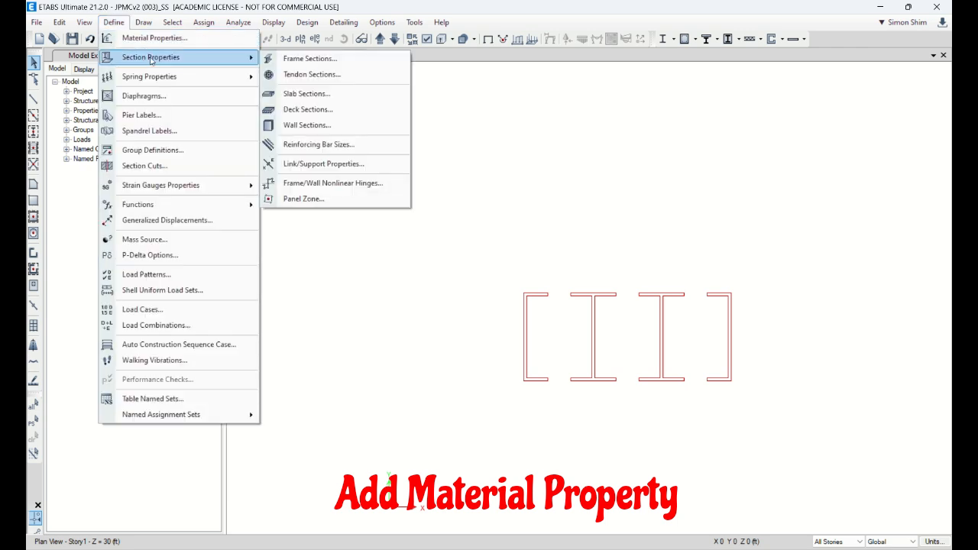
left_click(313, 124)
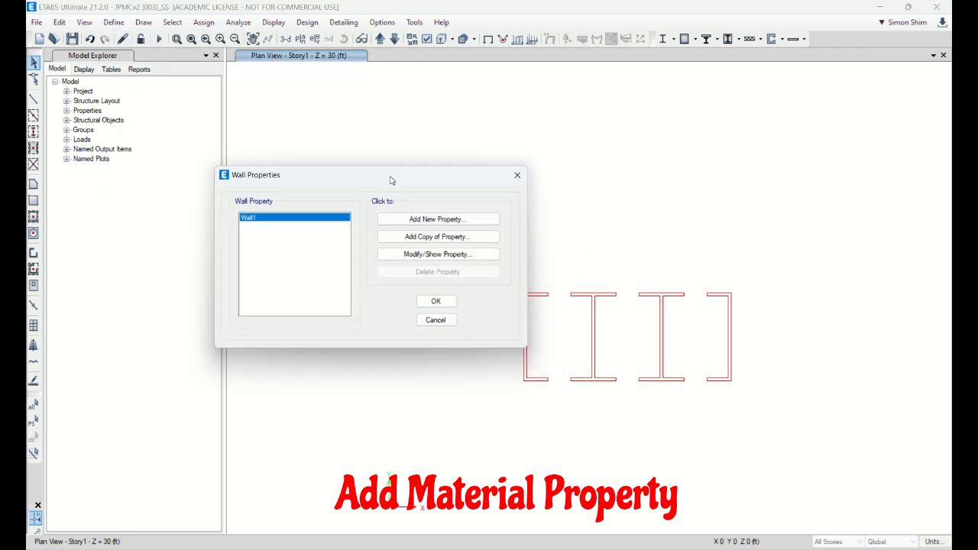
left_click(437, 260)
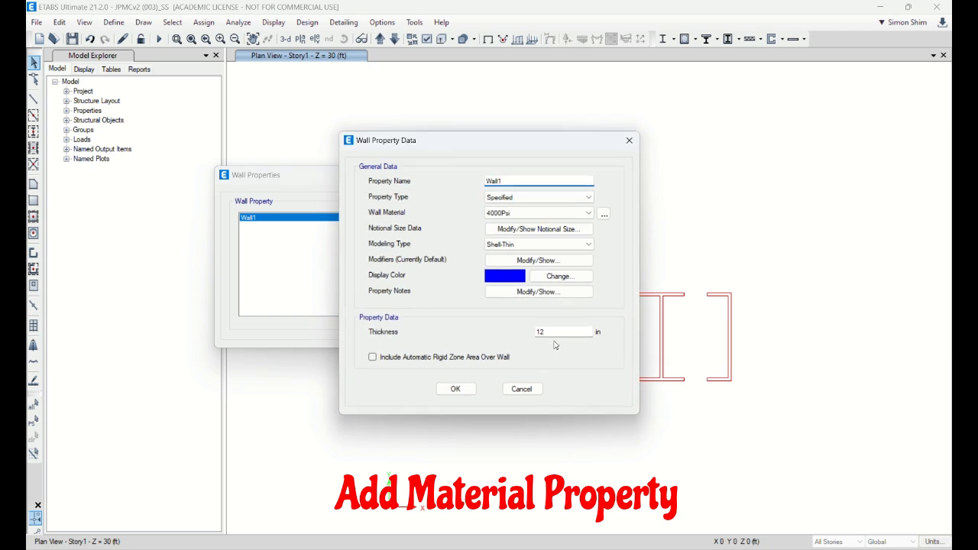
double_click(508, 182)
type("12")
key("Home")
type("W12")
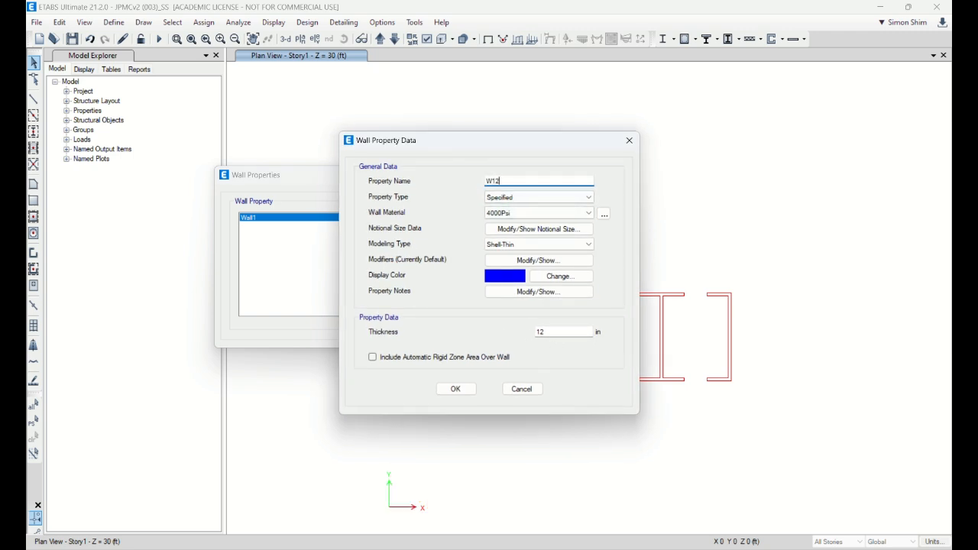
type("C")
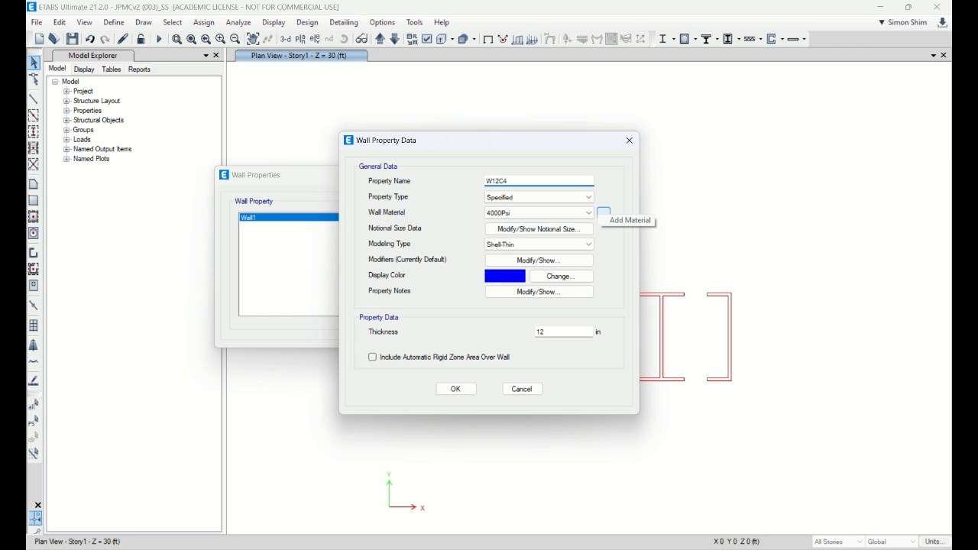
type("5")
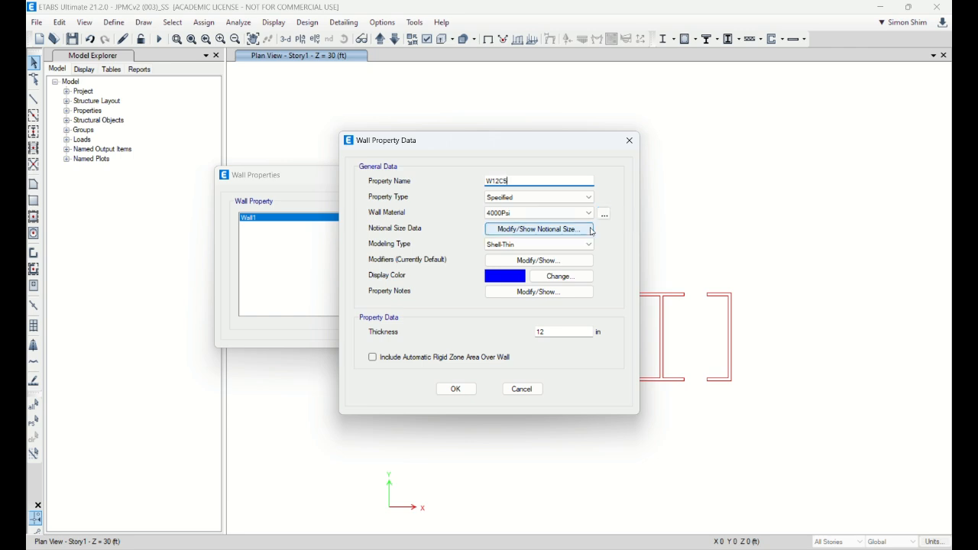
Step: Set the W12C5 wall section's material to 5000Psi and accept the property data
left_click(539, 213)
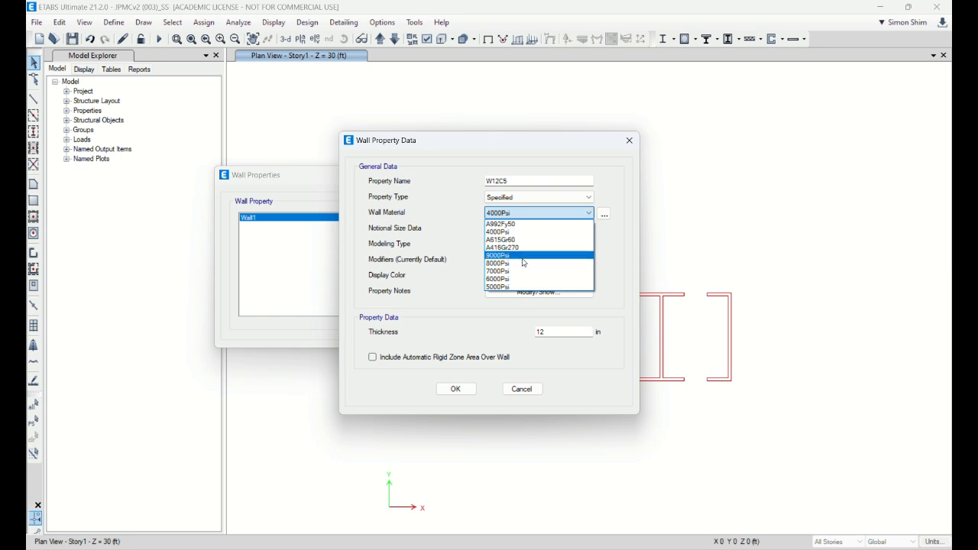
left_click(525, 287)
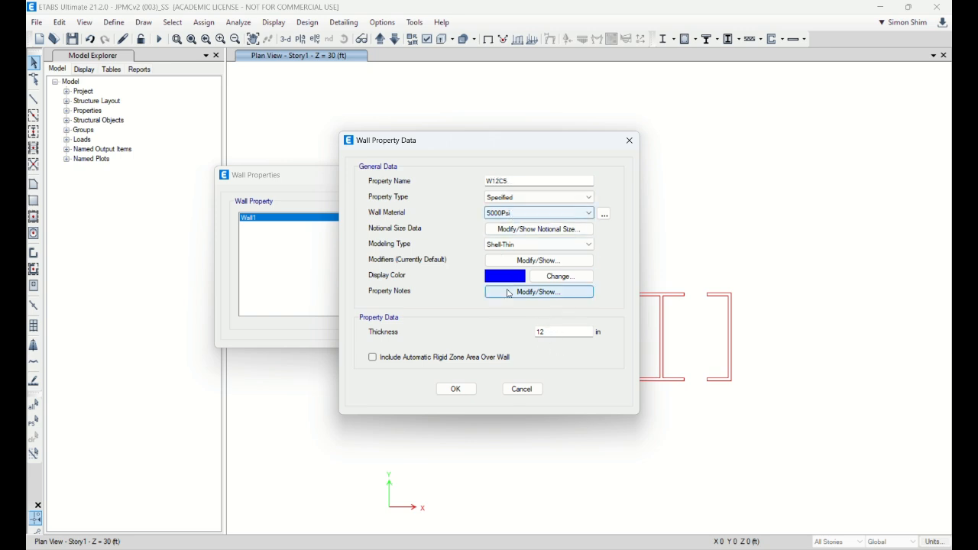
left_click(459, 390)
left_click(451, 254)
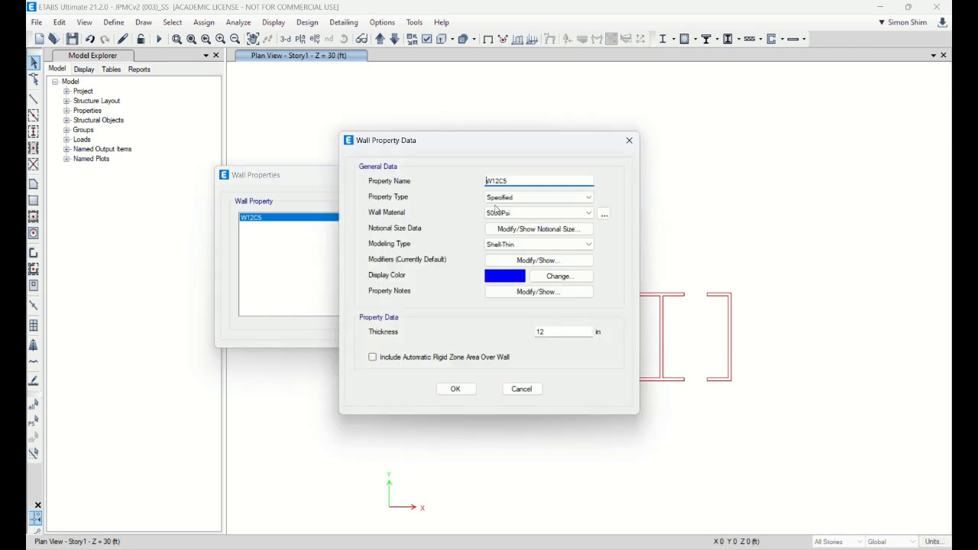
left_click(455, 387)
Step: Add a copy of the W12C5 wall section named W24C9 with 9000Psi material and 24 in thickness
left_click(452, 241)
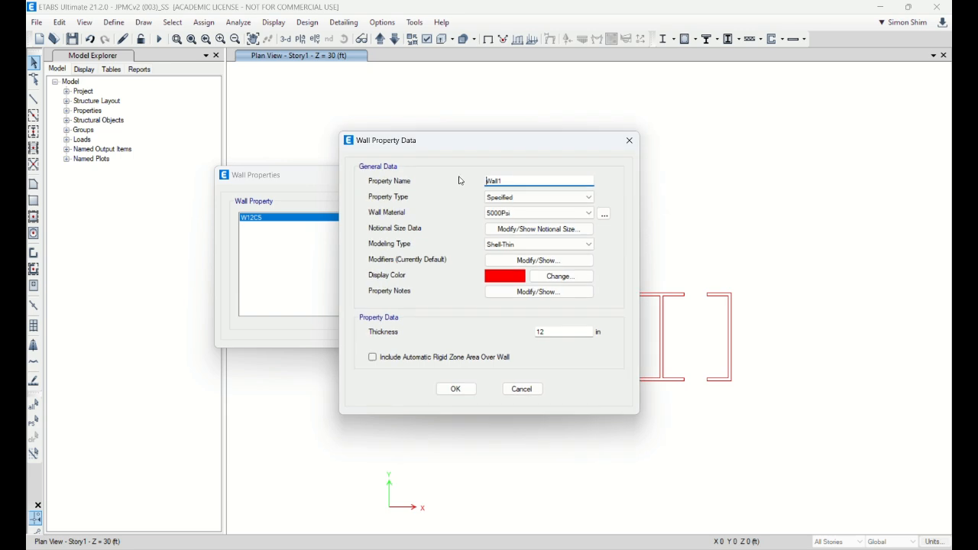
type("W24C9")
left_click(528, 213)
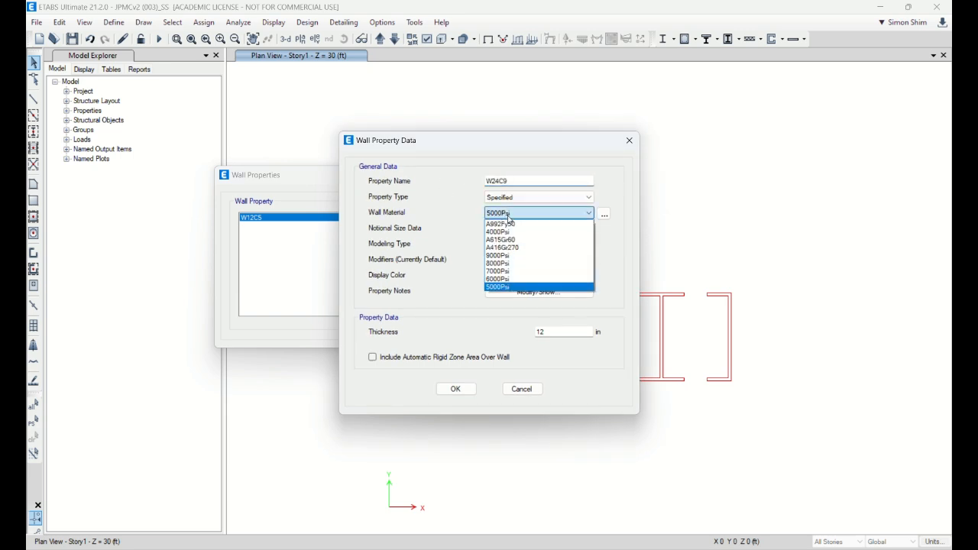
left_click(513, 257)
double_click(555, 331)
type("24")
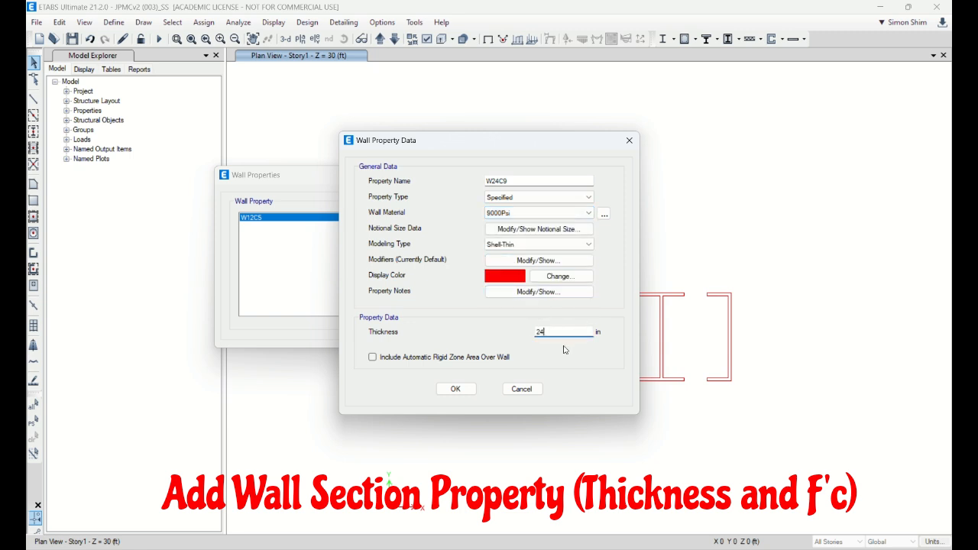
left_click(459, 389)
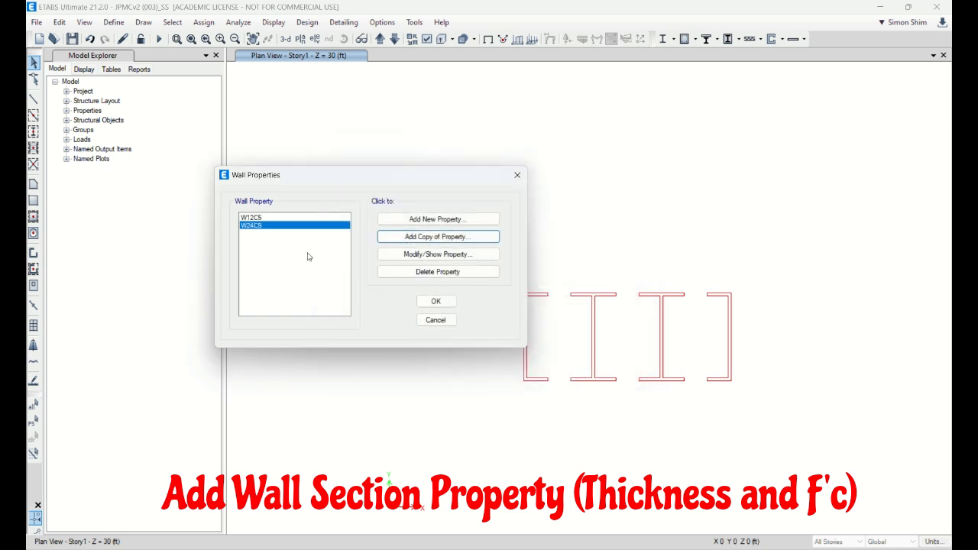
Step: Add a copy of the W24C9 wall section named W20C8 with 8000Psi material and 20 in thickness
left_click(420, 243)
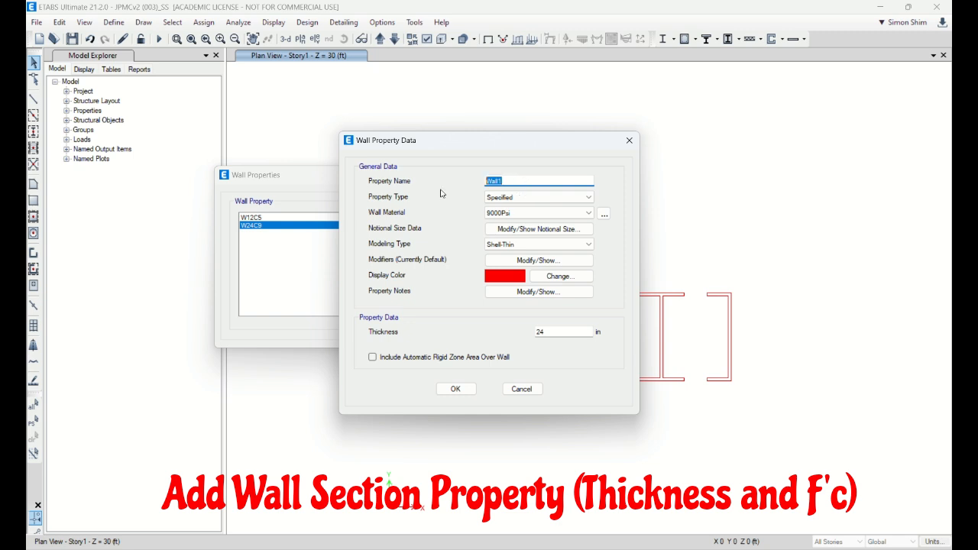
type("W20")
double_click(549, 332)
type("20")
left_click(535, 213)
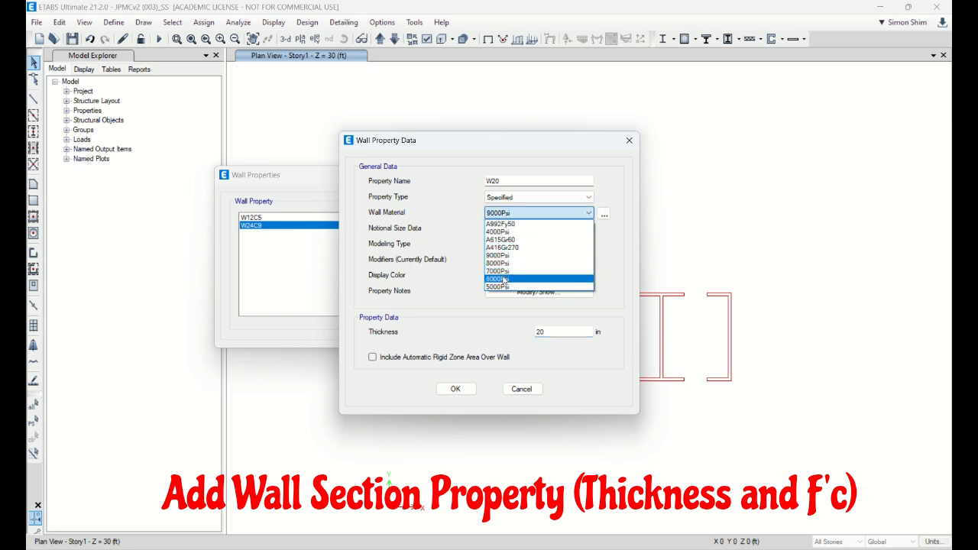
left_click(501, 263)
left_click(518, 181)
type("W20")
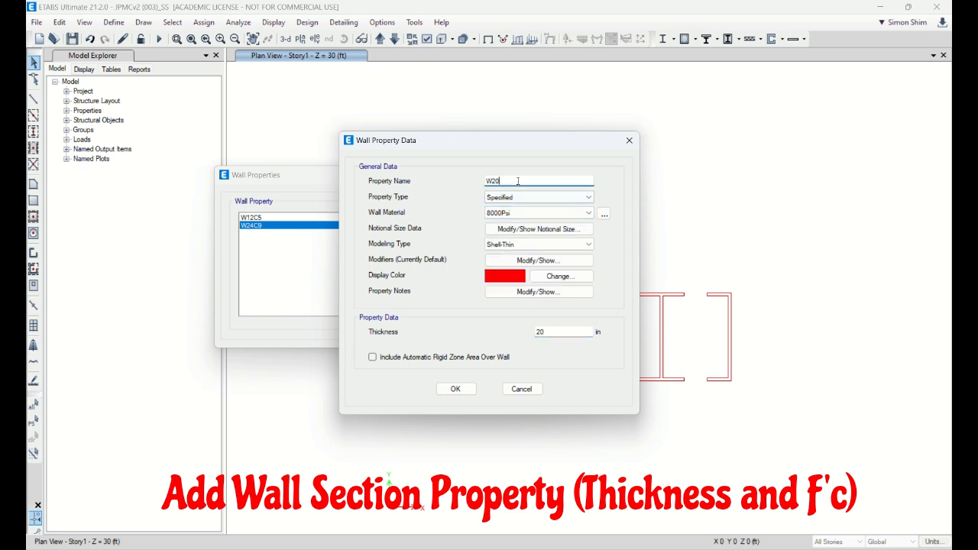
type("c")
key("BackSpace")
type("C8")
left_click(455, 389)
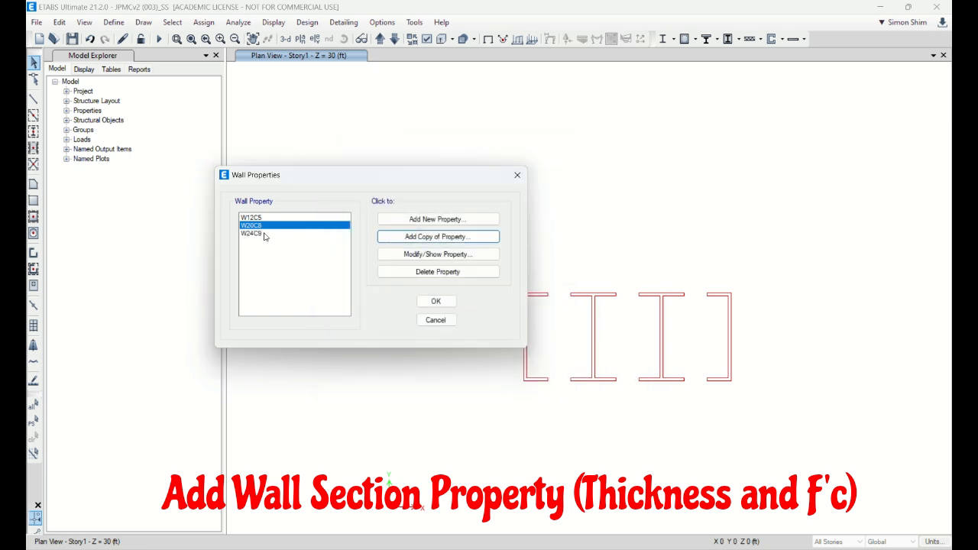
Step: Add a copy of the W20C8 wall section named W18C7 with 7000Psi material and 18 in thickness, and accept the wall properties
left_click(422, 239)
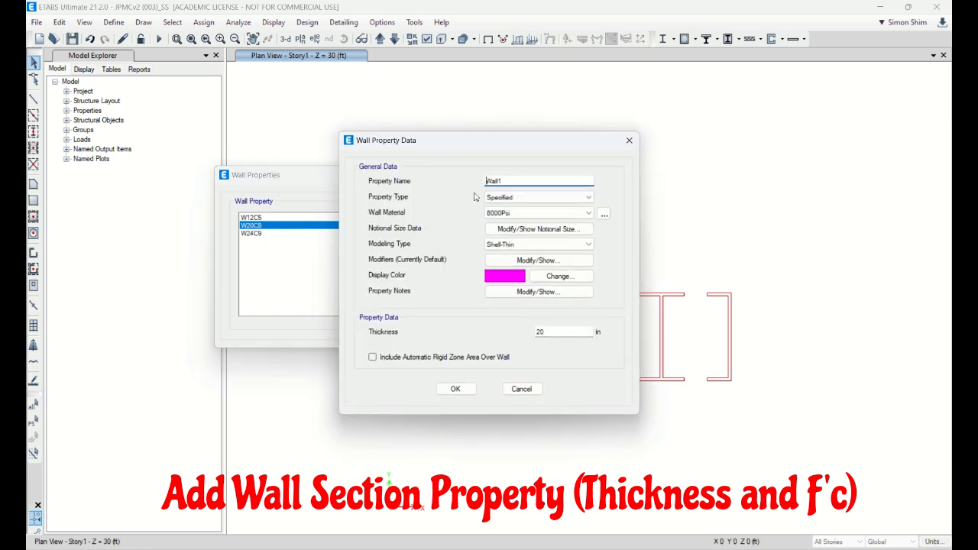
double_click(493, 181)
type("W18C7")
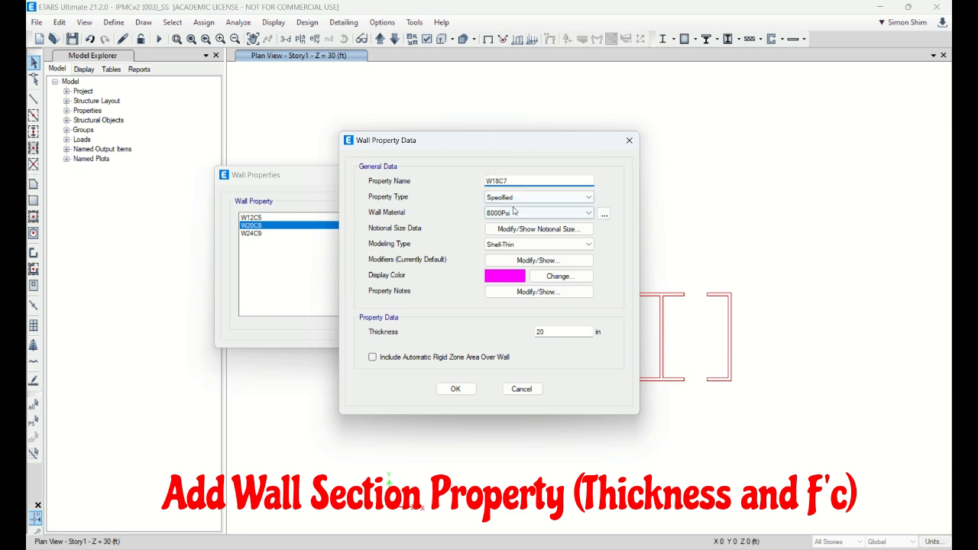
left_click(539, 213)
left_click(511, 271)
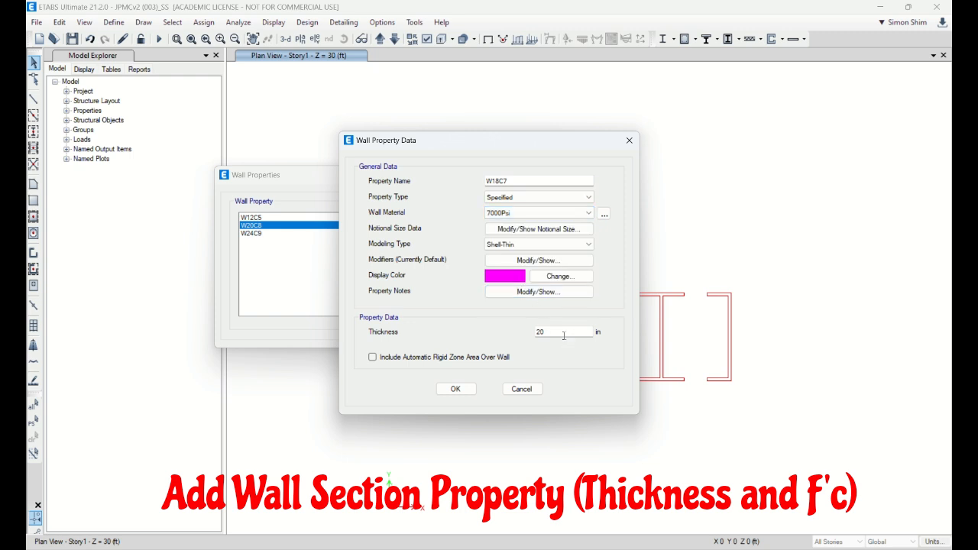
double_click(527, 334)
type("18")
left_click(455, 389)
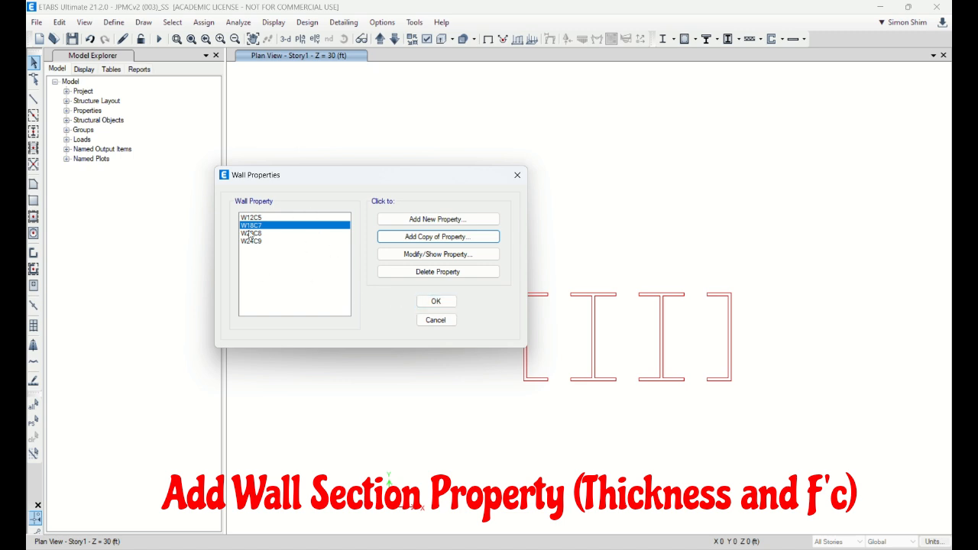
left_click(436, 306)
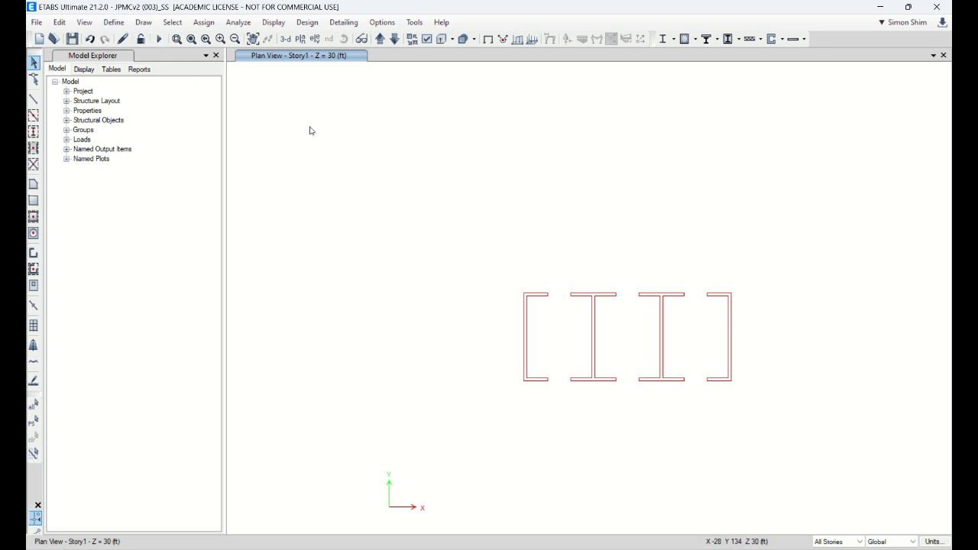
Step: Add a new concrete rectangular frame section for the coupling beam and name it LB24X30
left_click(115, 22)
mouse_move(151, 64)
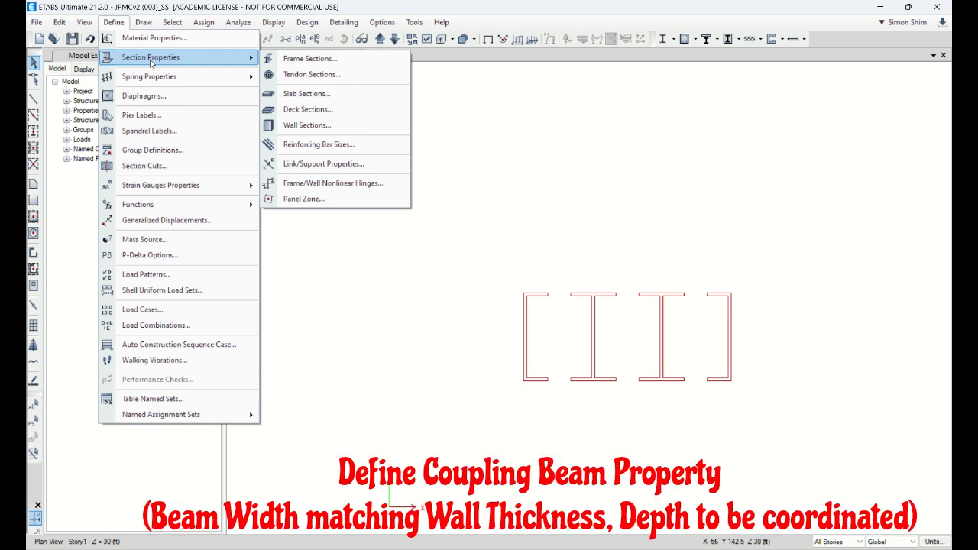
left_click(296, 65)
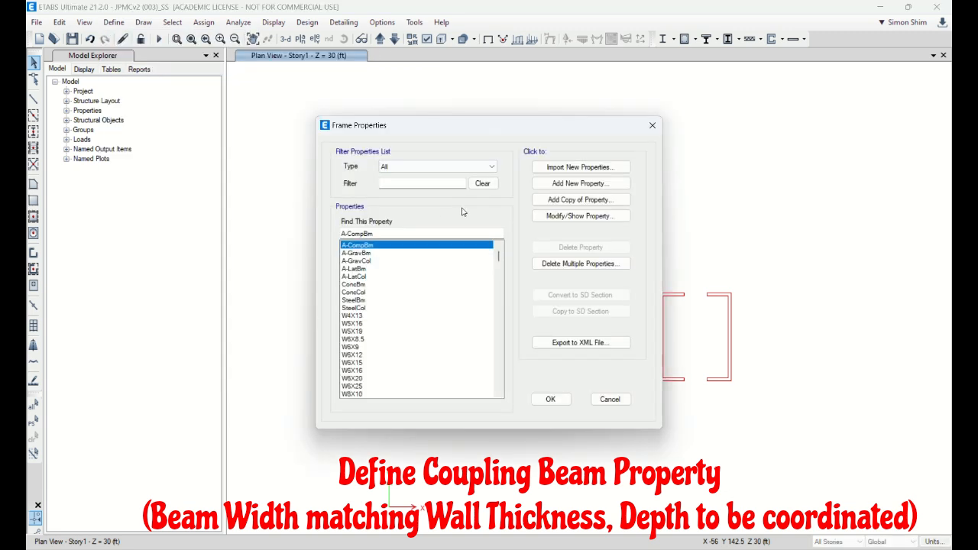
left_click(575, 186)
left_click(284, 252)
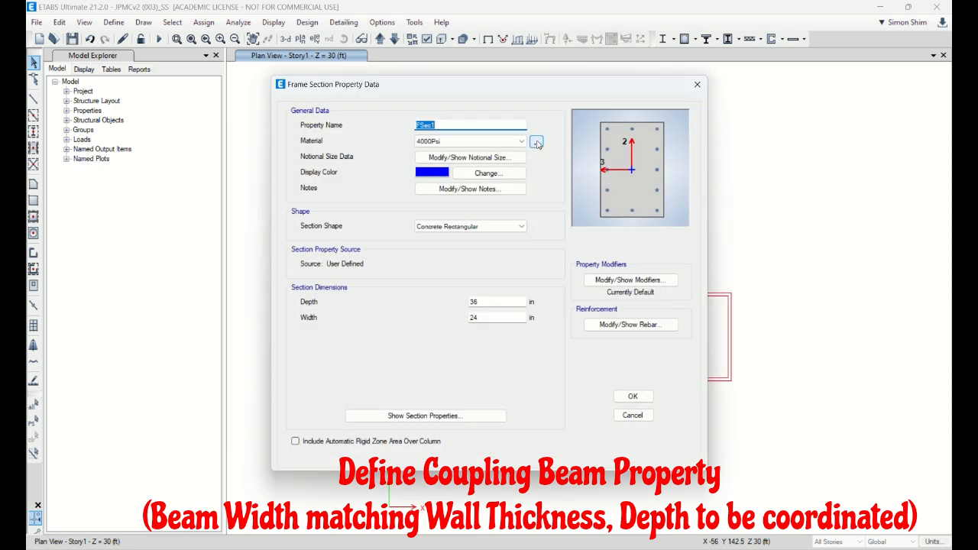
type("LB")
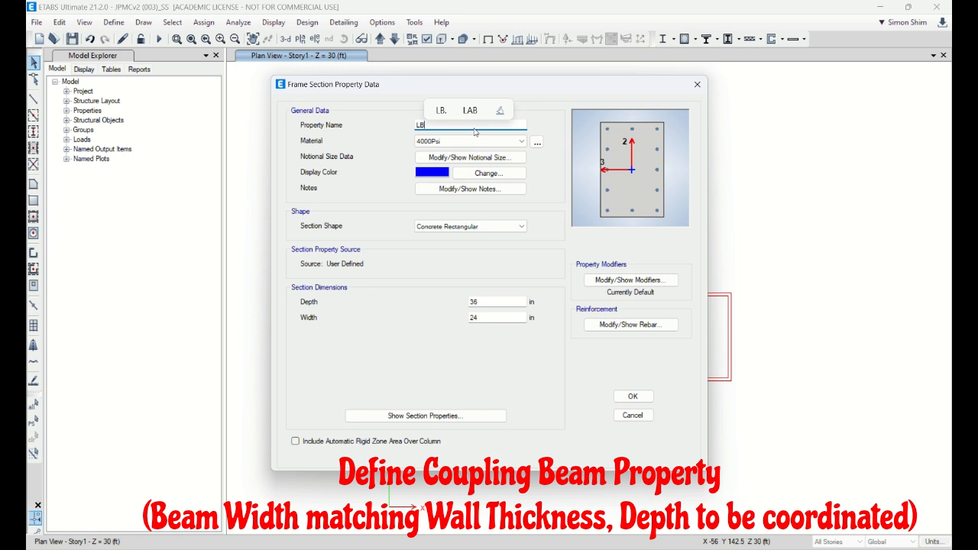
type("24C30")
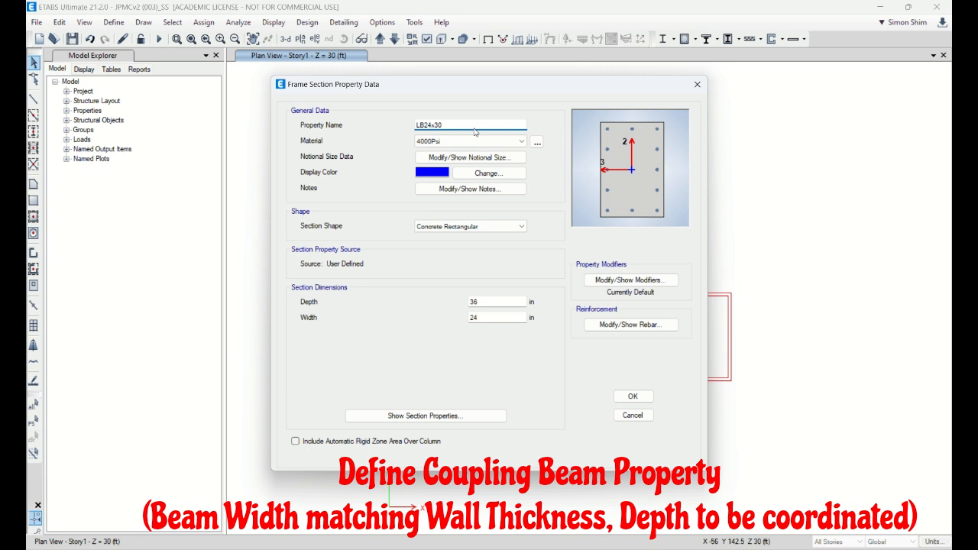
key("BackSpace")
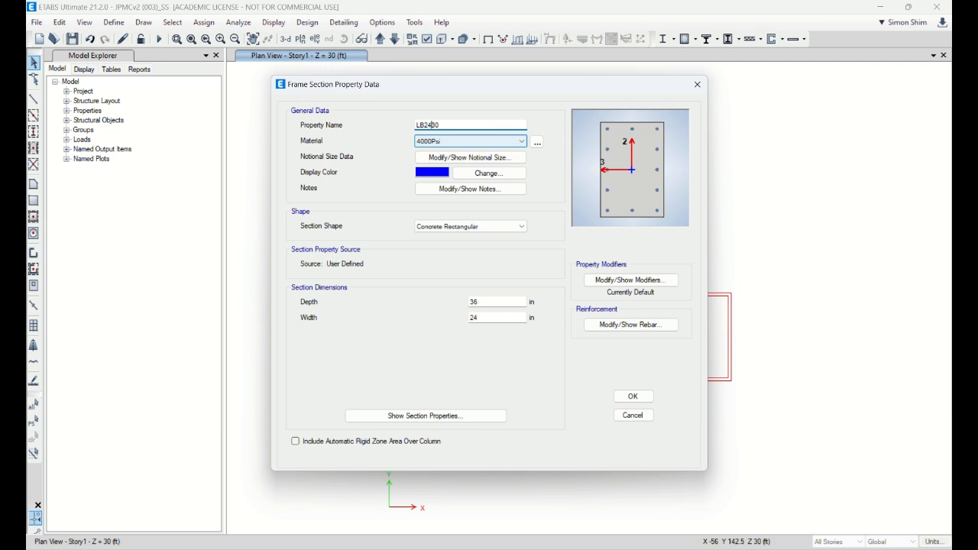
type("X")
Step: Give the LB24X30 coupling beam section 9000Psi material and 30 in depth, and extend its name to LB24X30C9
left_click(449, 141)
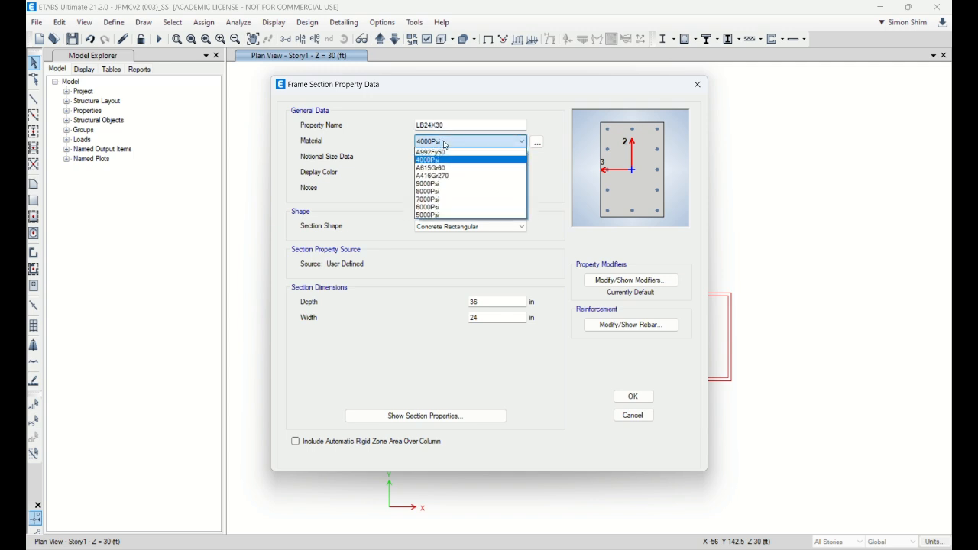
left_click(440, 185)
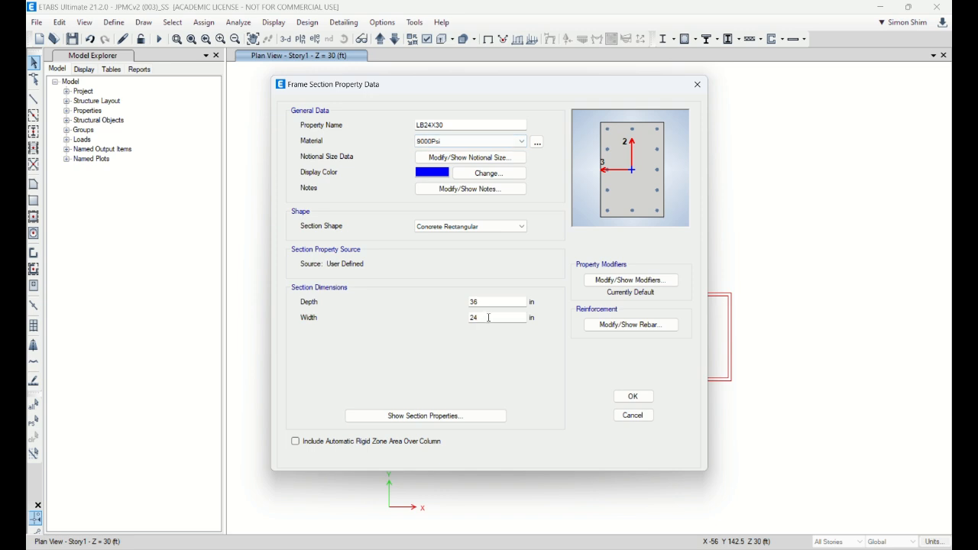
left_click_drag(481, 302, 461, 308)
type("30")
left_click(466, 126)
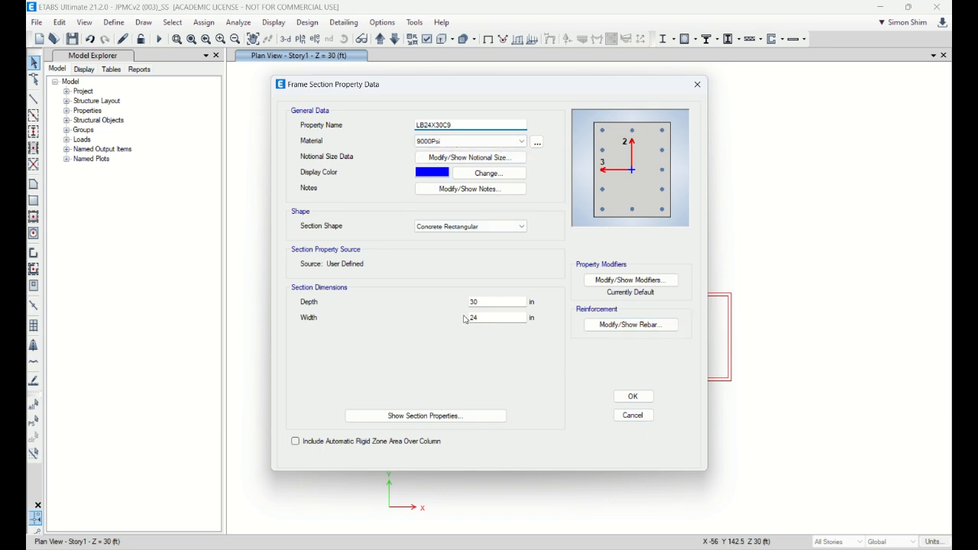
left_click(633, 396)
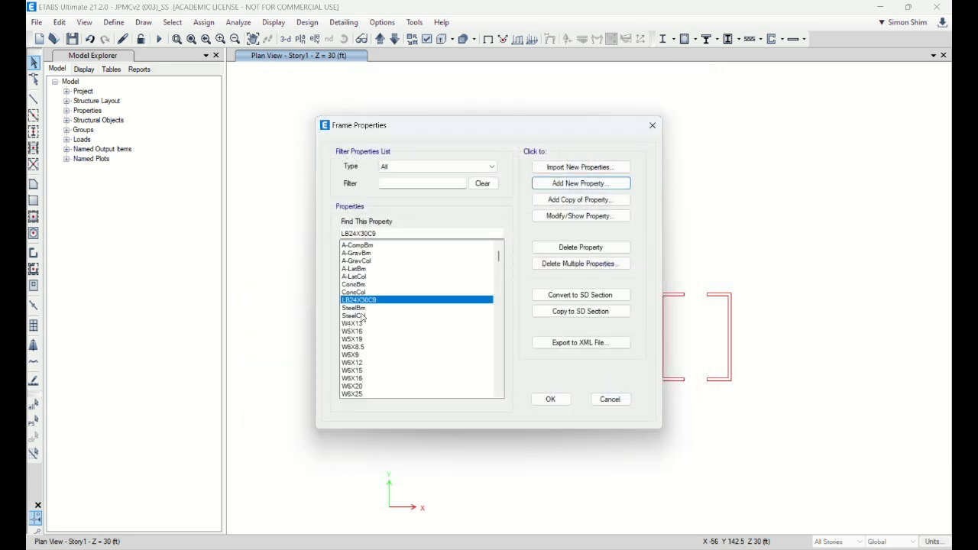
Step: Add a copy of the LB24X30C9 beam section named LB20X30C8 with 20 in width and 8000Psi material
left_click(578, 200)
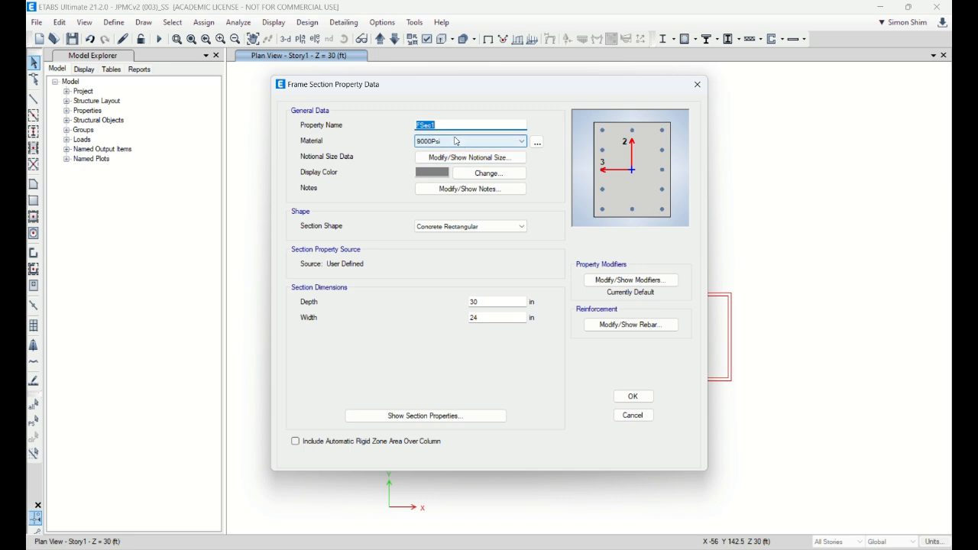
type("LB")
type("24")
key("BackSpace")
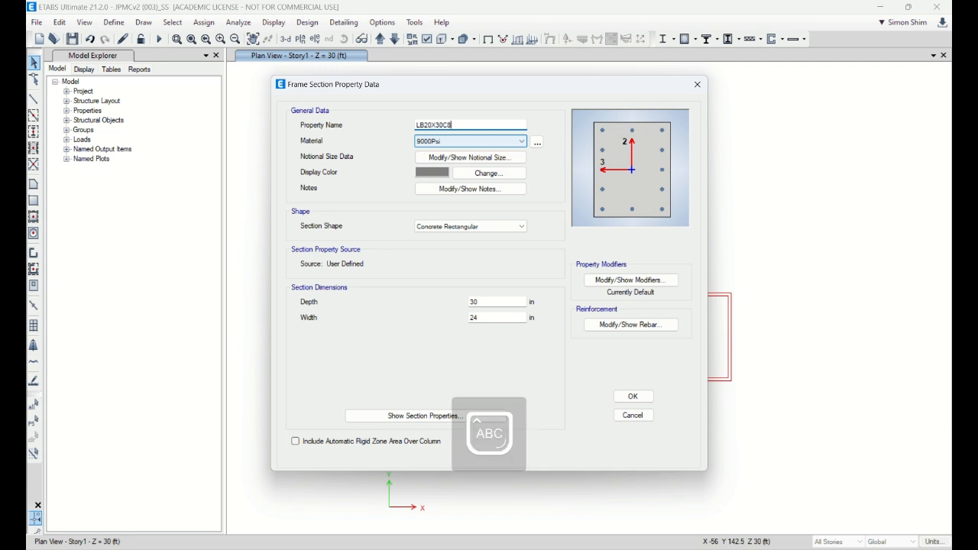
double_click(487, 319)
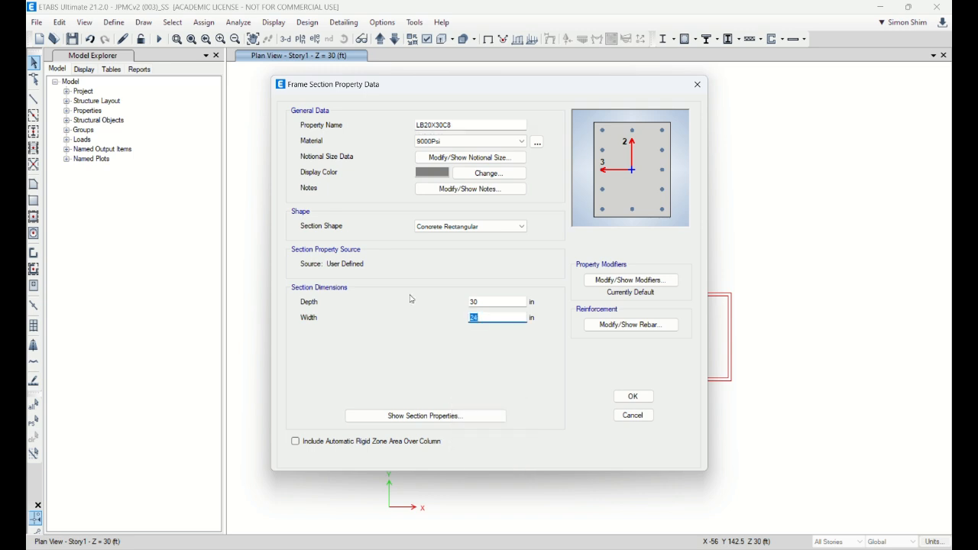
type("20")
left_click(455, 141)
left_click(446, 184)
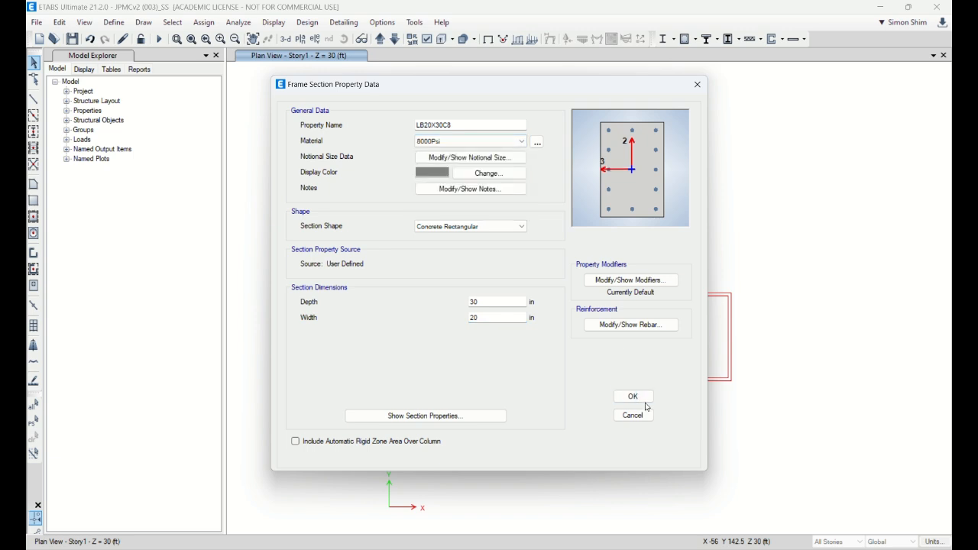
left_click(632, 395)
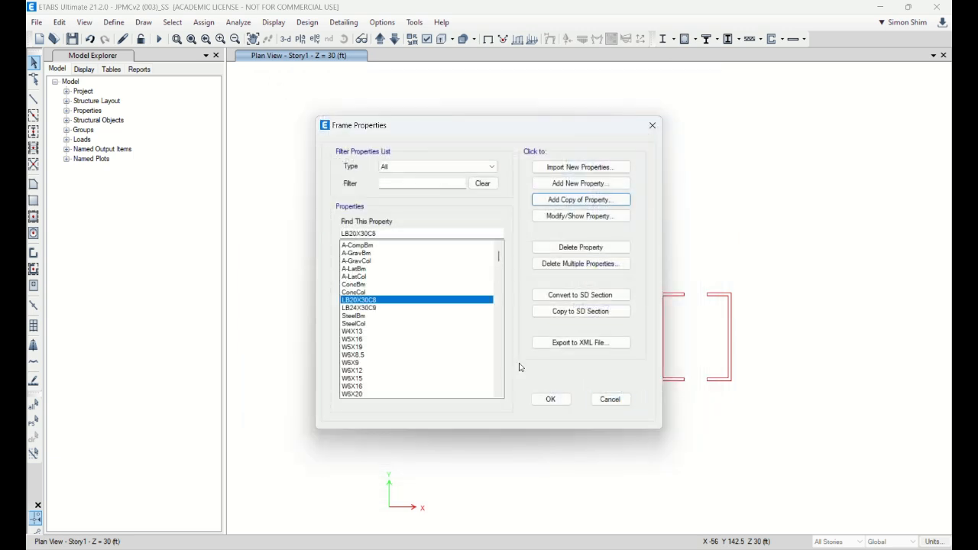
Step: Add a copy of the LB20X30C8 section named LB18X30C7 with 18 in width and 7000Psi material, and accept the frame properties
left_click(584, 199)
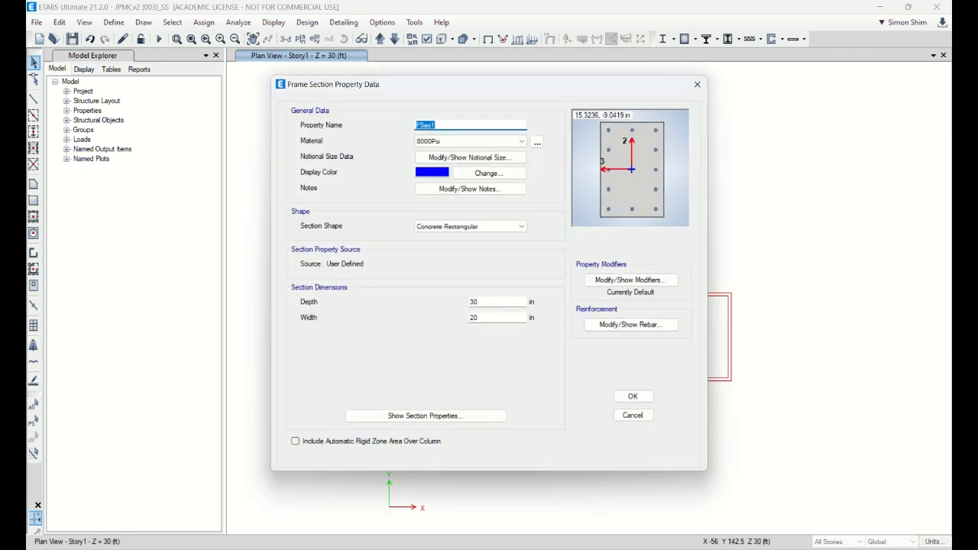
type("LB18X30C7")
left_click_drag(484, 318, 451, 321)
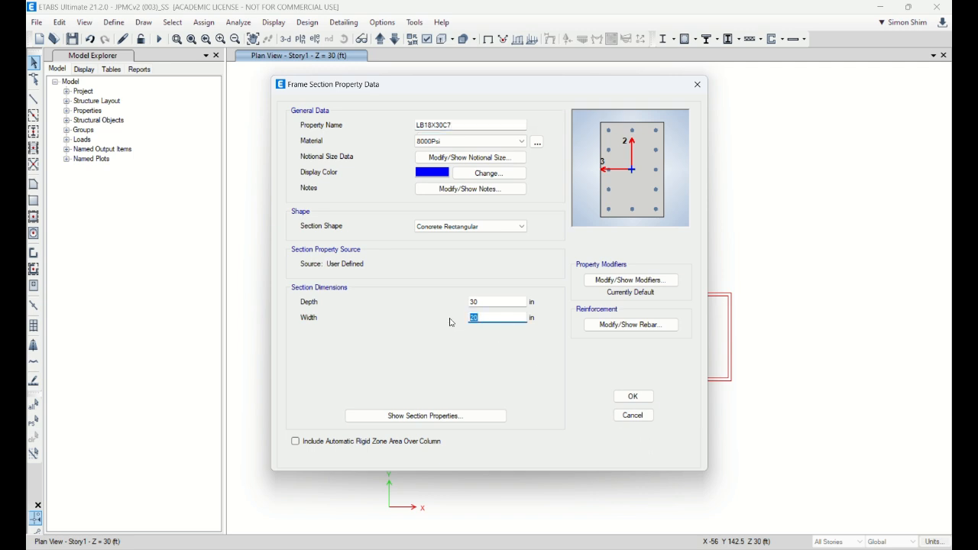
type("18")
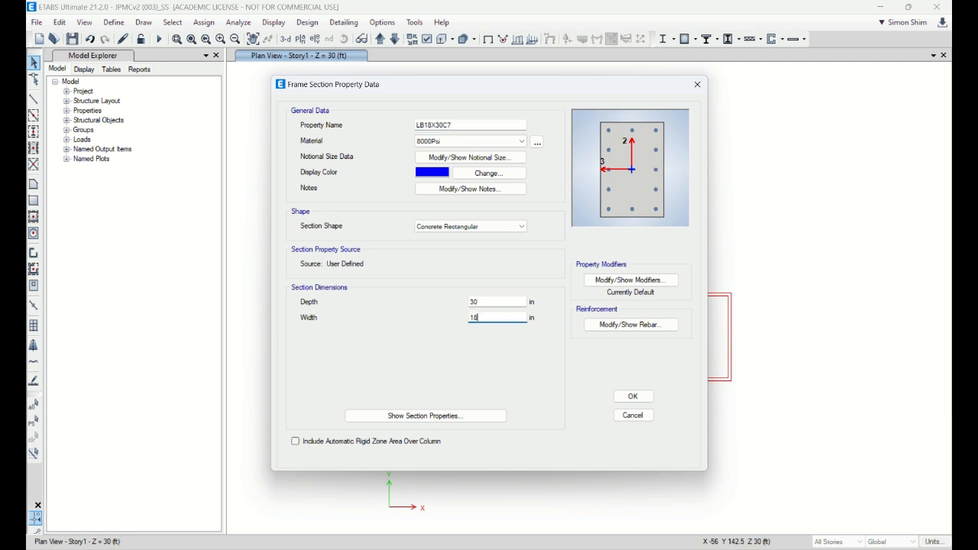
left_click(448, 143)
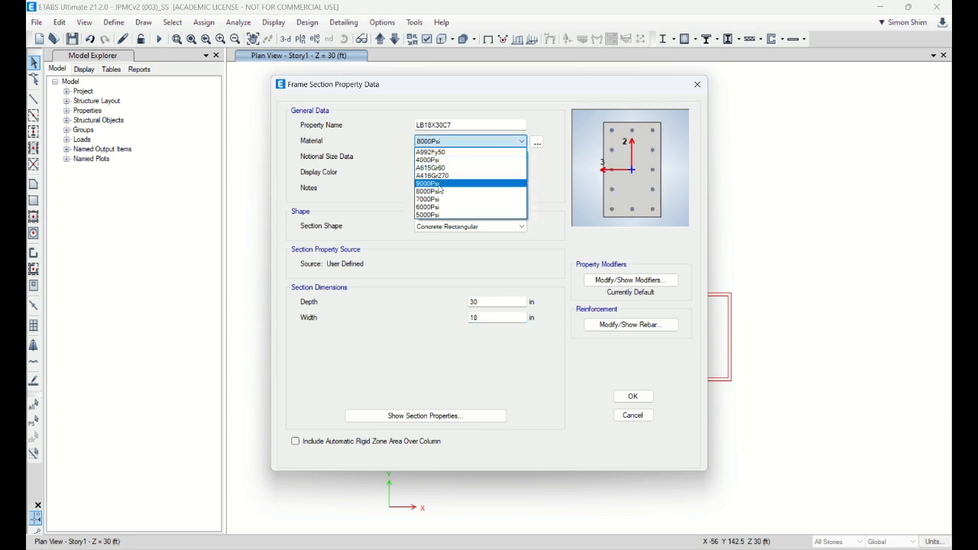
left_click(458, 195)
left_click(633, 398)
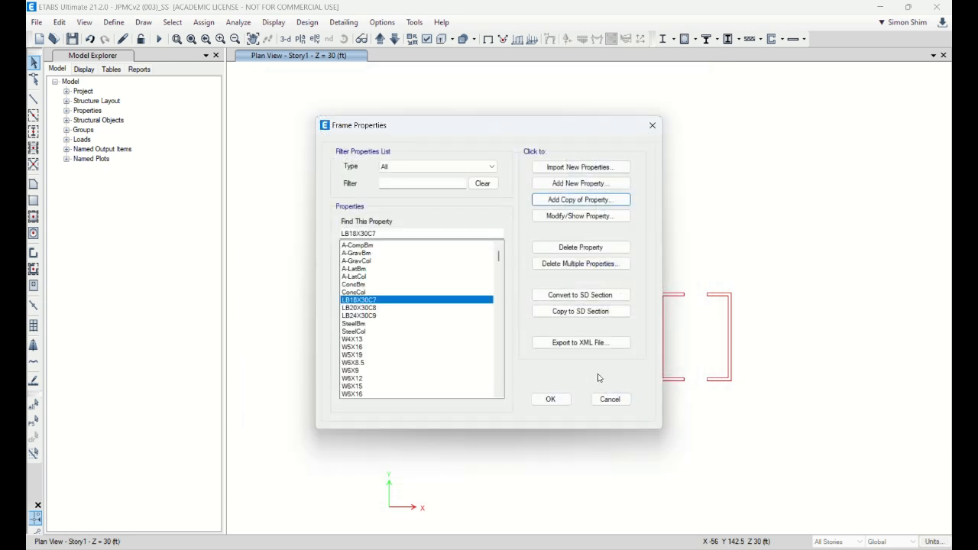
left_click(551, 399)
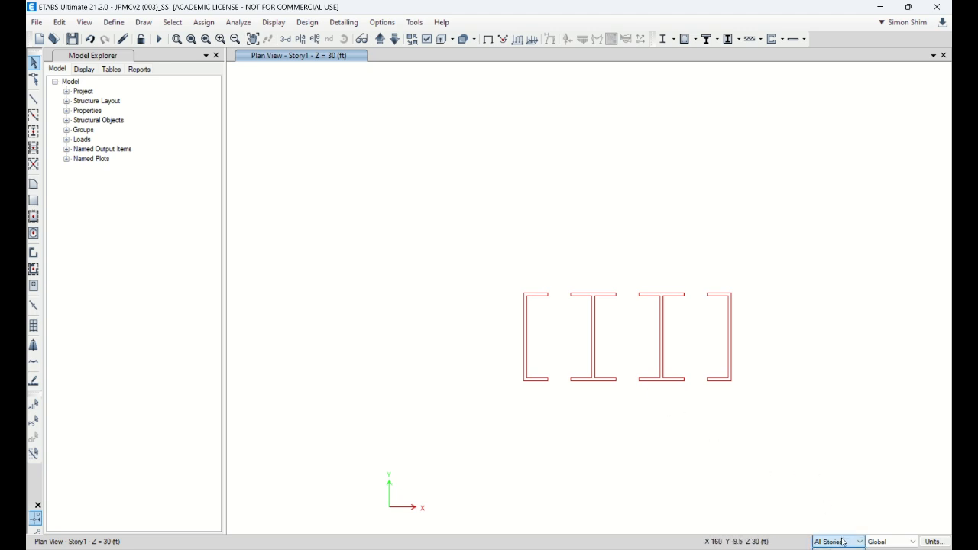
Step: Limit drawing to One Story, check the Base plan, and return to the Story1 plan
left_click(840, 549)
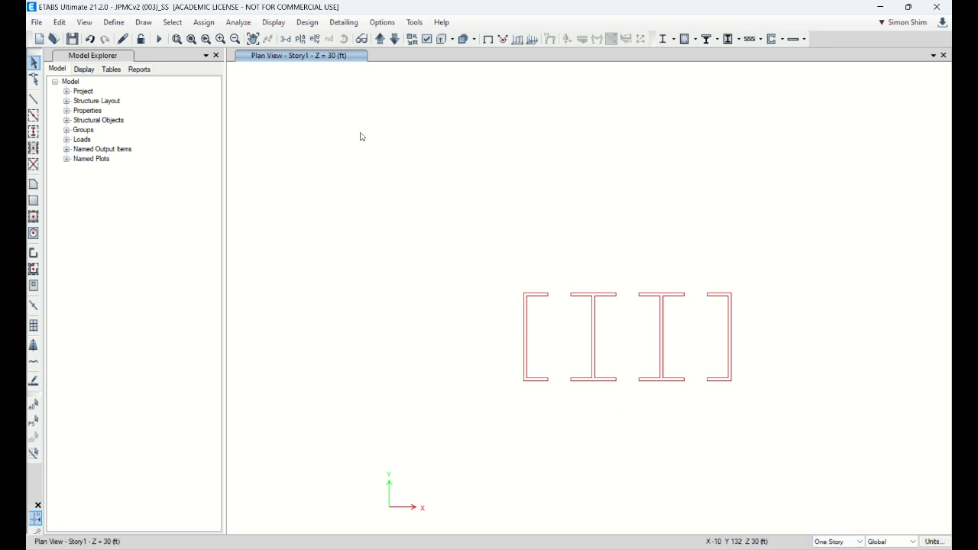
left_click(395, 39)
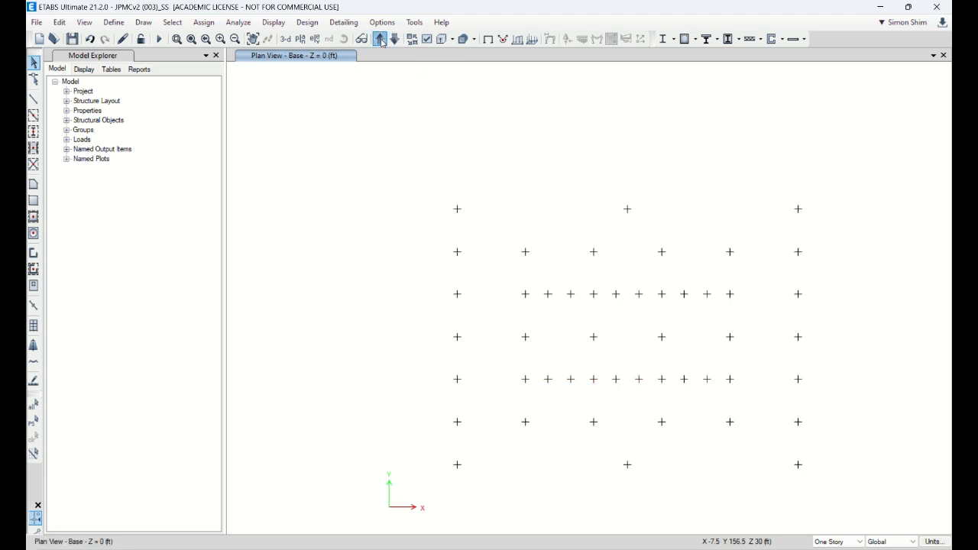
left_click(380, 39)
Step: Draw an LB24X30C9 frame beam across the first opening in the Y = 45 ft core wall line on Story1
left_click(34, 101)
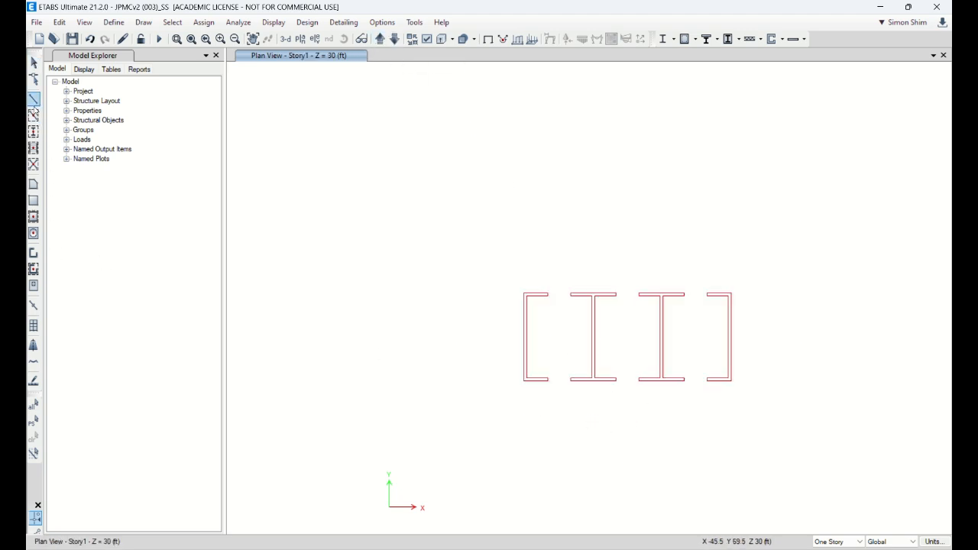
left_click(184, 444)
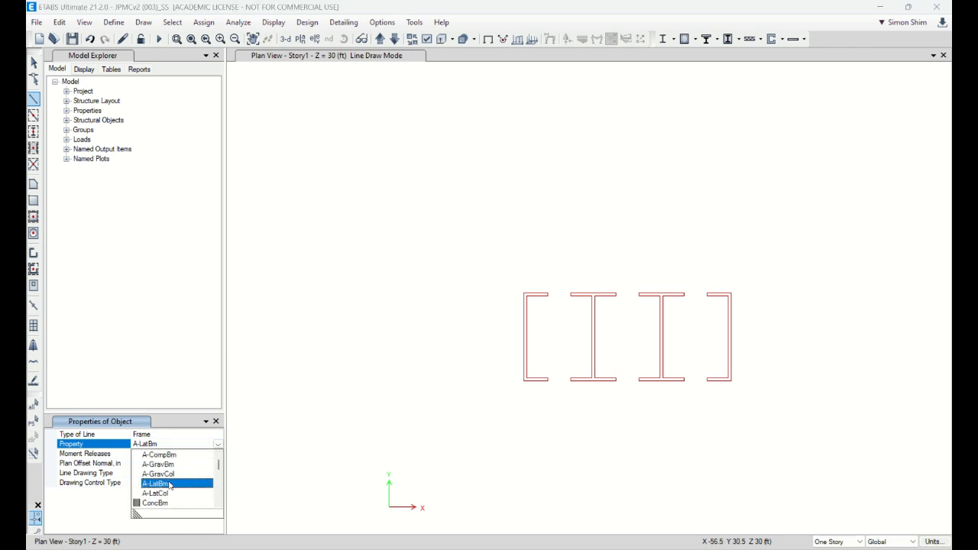
left_click(170, 484)
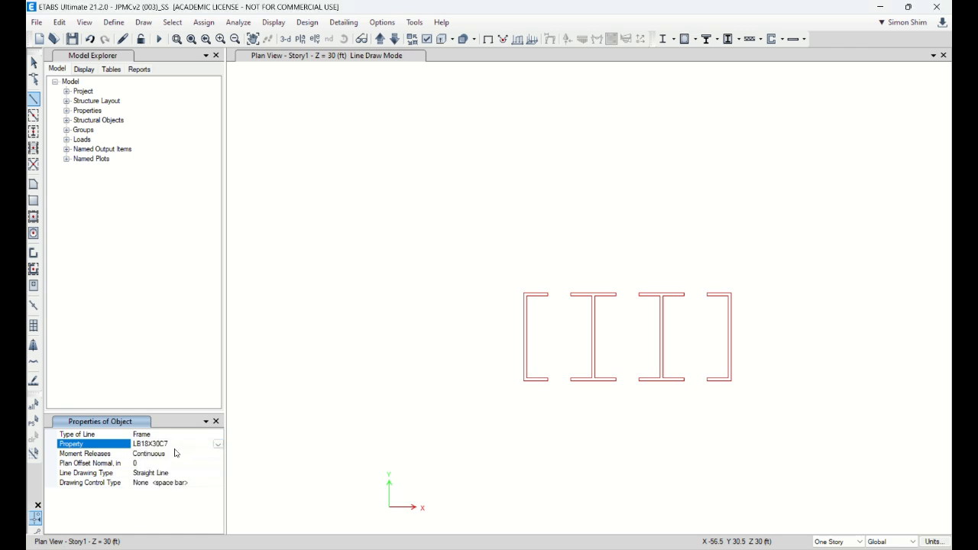
left_click(217, 444)
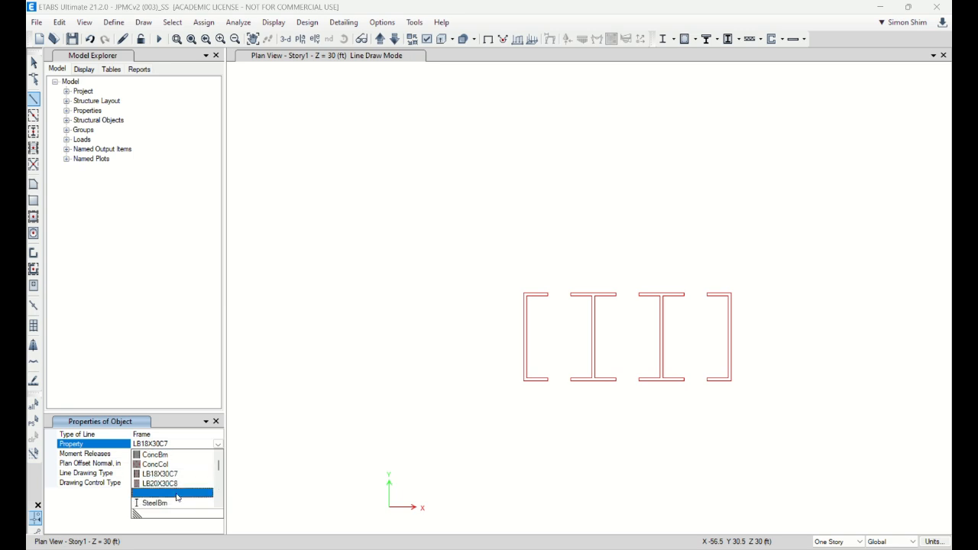
left_click(175, 493)
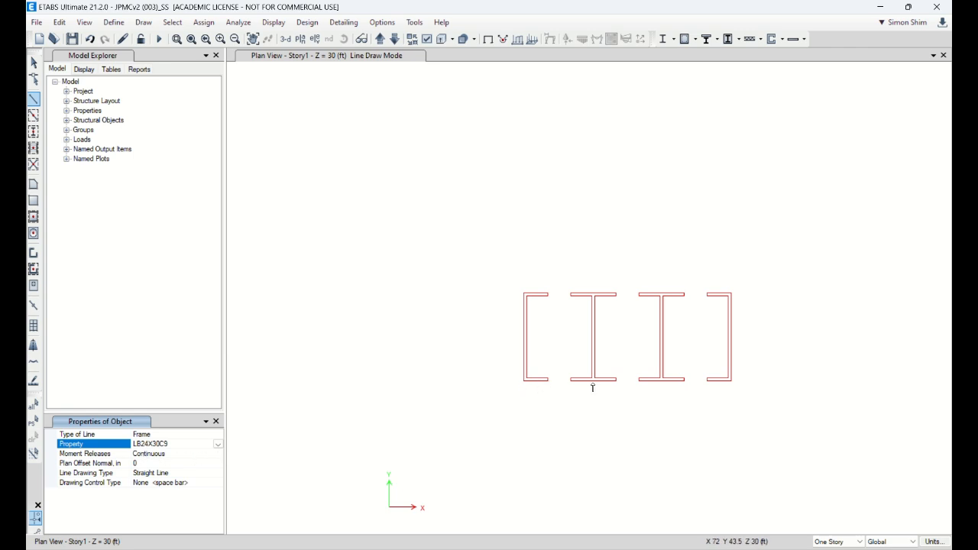
left_click(548, 379)
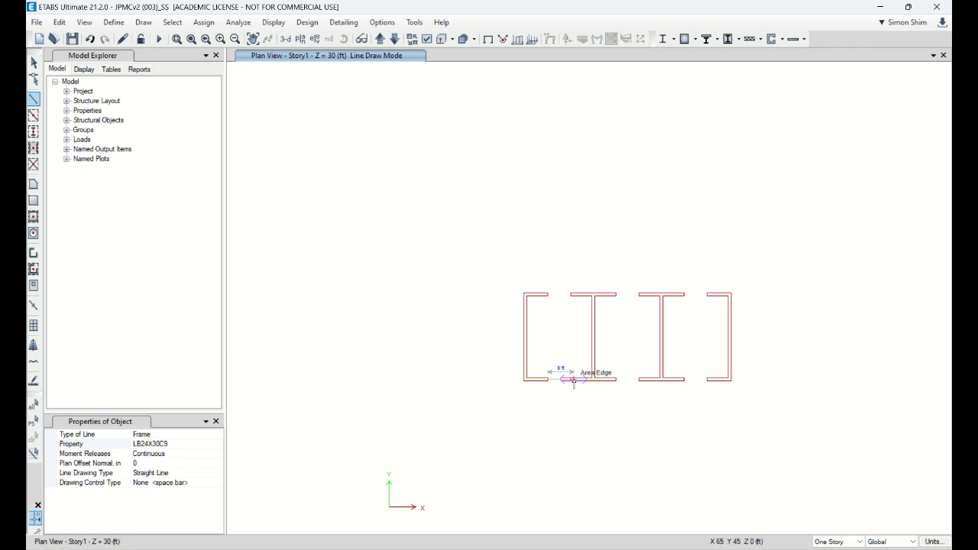
left_click(574, 380)
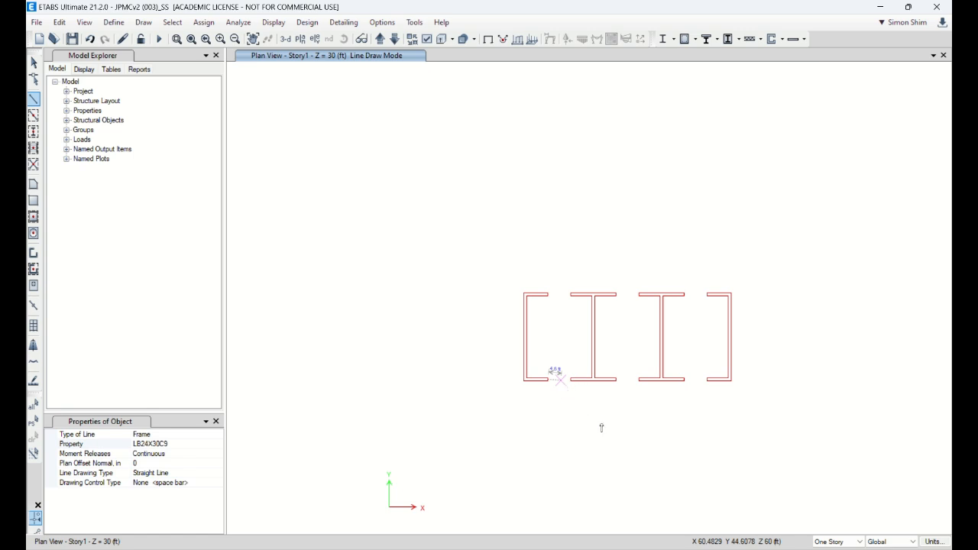
key("Escape")
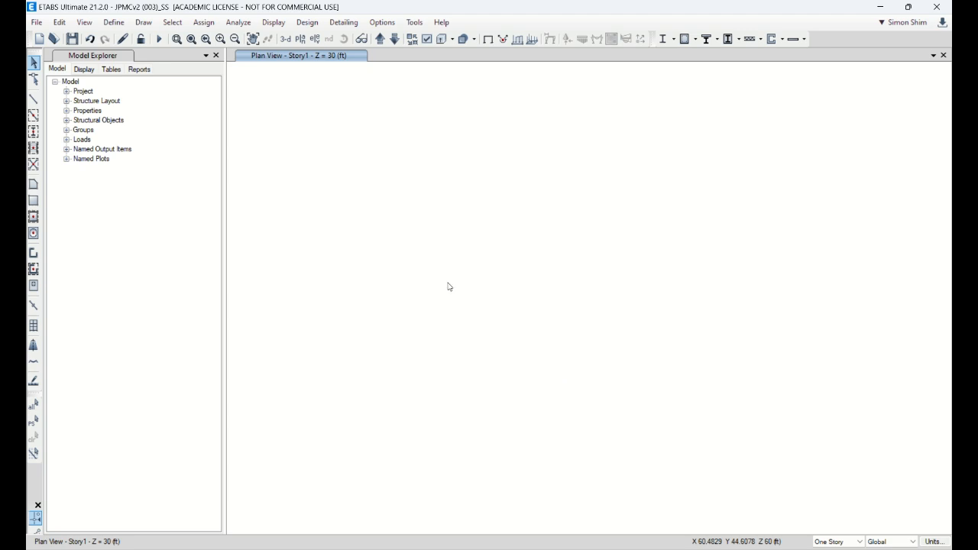
Step: Shrink the program window so the whole view options dialog fits, and show Beams in the Story1 plan
left_click(191, 38)
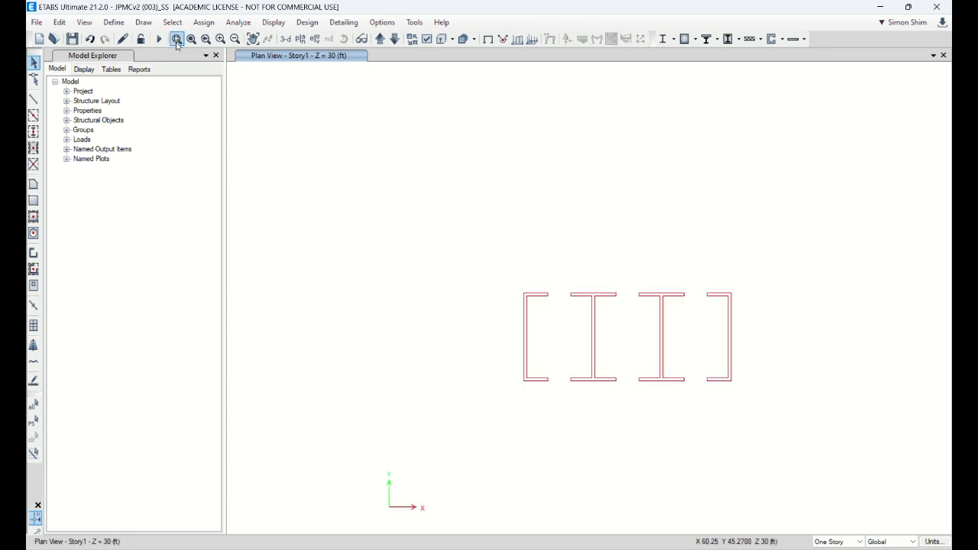
left_click(176, 40)
left_click_drag(478, 236, 768, 432)
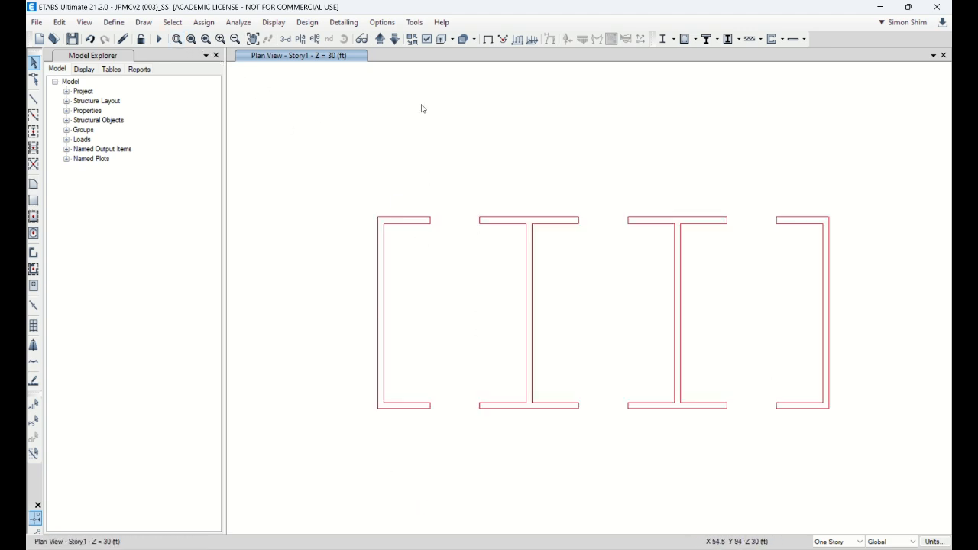
left_click(425, 40)
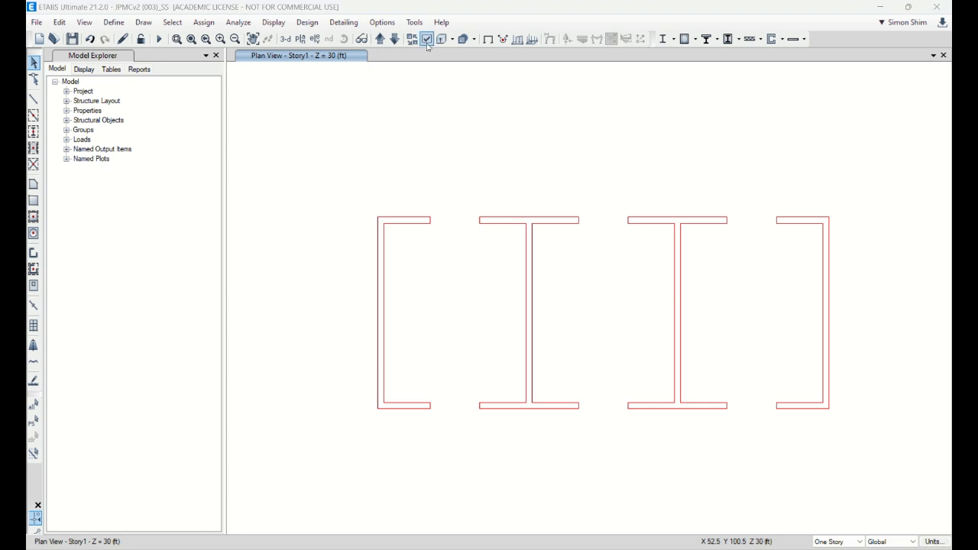
left_click_drag(794, 11, 727, 83)
left_click_drag(437, 81, 477, 72)
left_click_drag(358, 69, 370, 68)
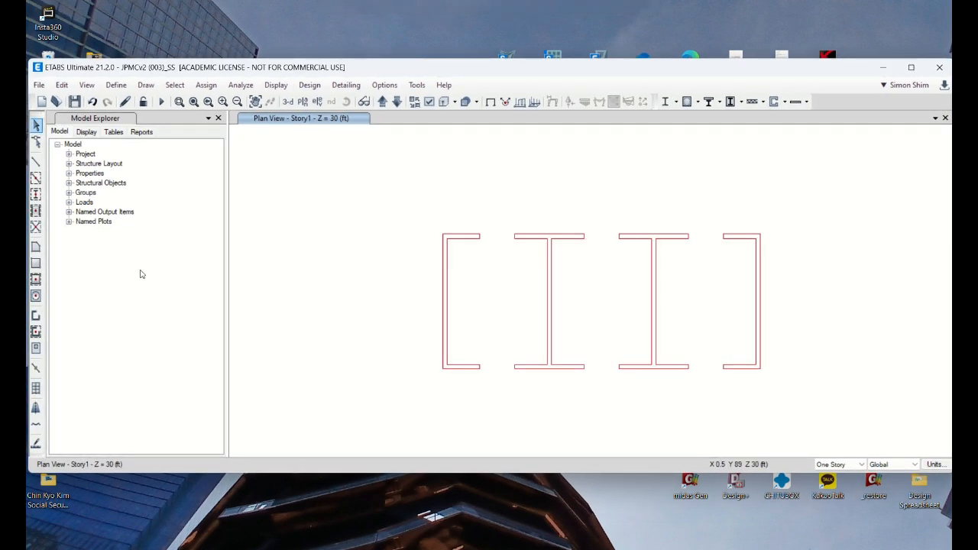
left_click(35, 160)
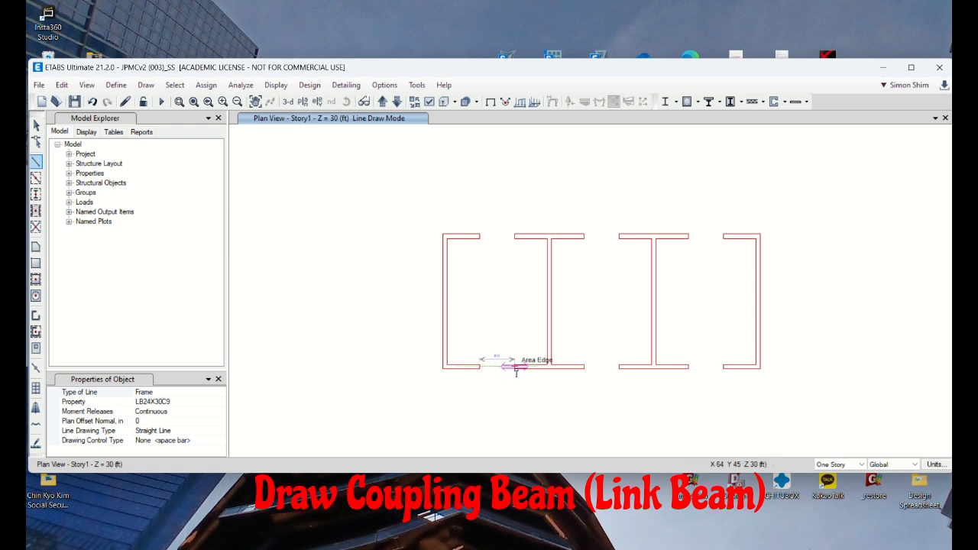
left_click(429, 101)
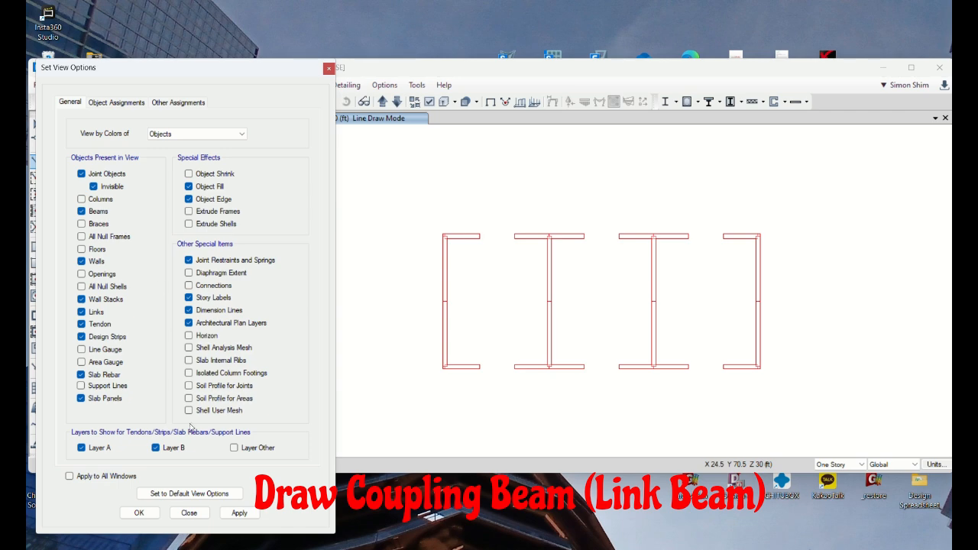
left_click(139, 513)
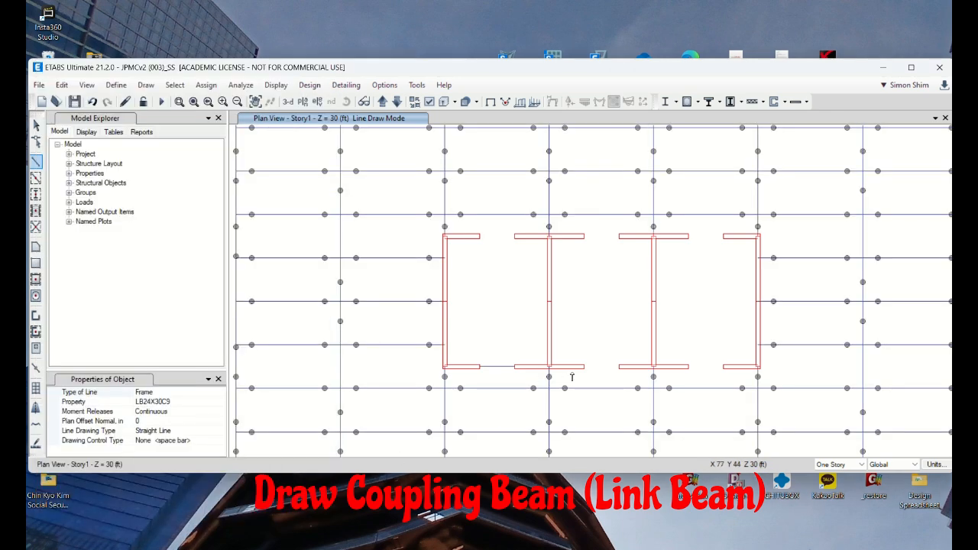
Step: Draw LB24X30C9 coupling beams across the two remaining openings in the Y = 45 ft core wall line
left_click(584, 367)
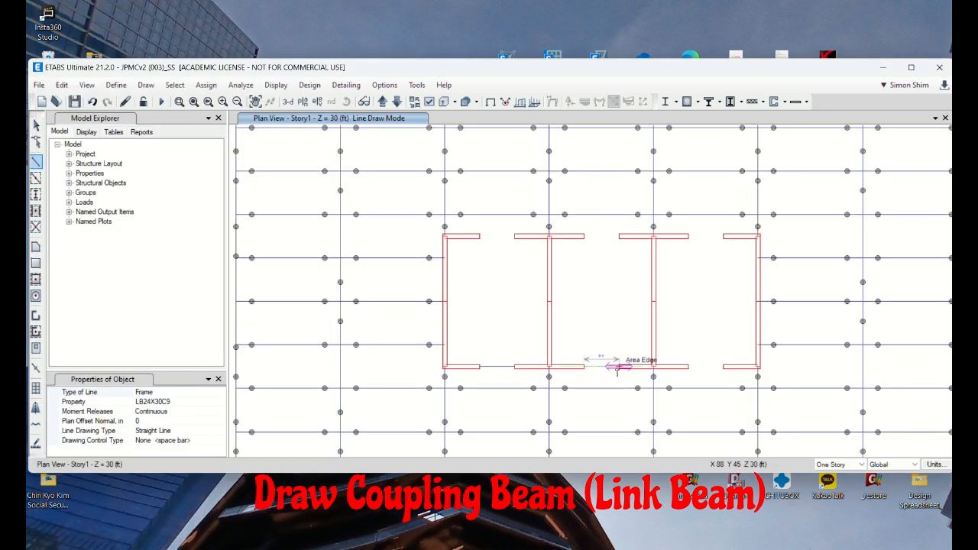
left_click(617, 367)
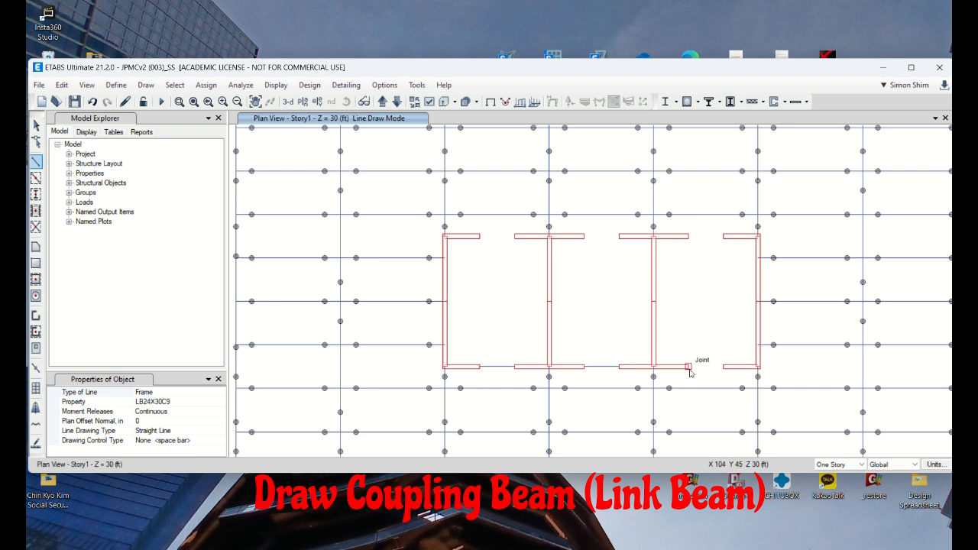
left_click(689, 367)
double_click(723, 367)
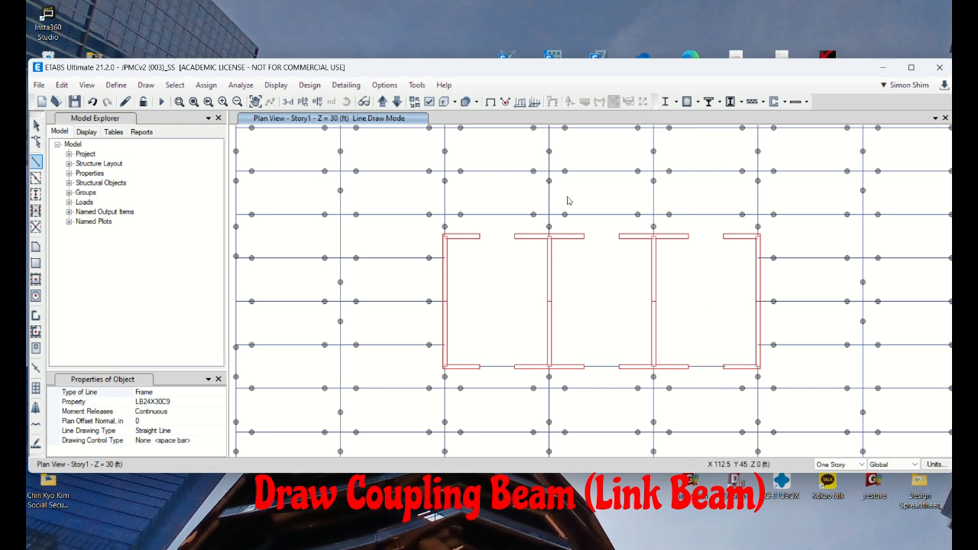
Step: Draw LB24X30C9 coupling beams across the three openings in the Y = 75 ft core wall line on Story1
left_click(480, 236)
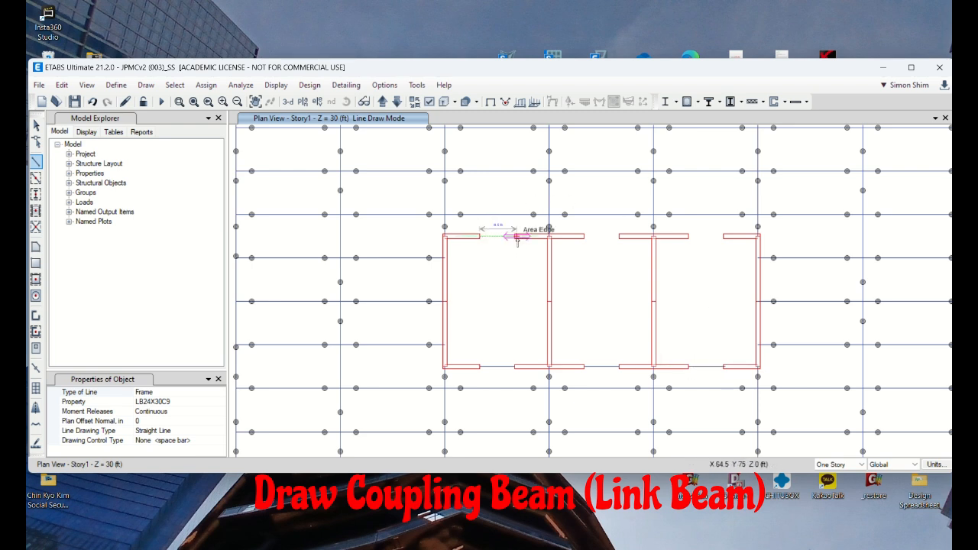
double_click(514, 236)
left_click(584, 236)
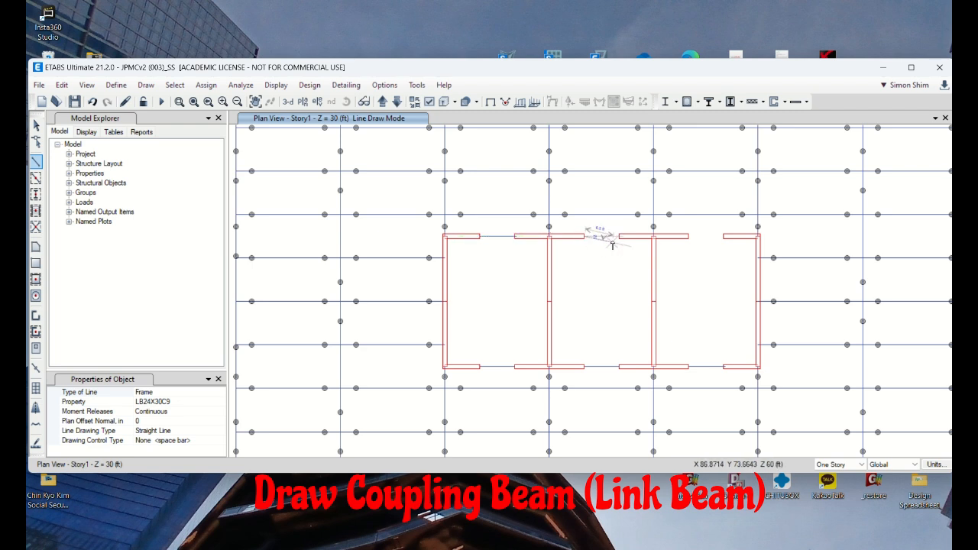
double_click(619, 236)
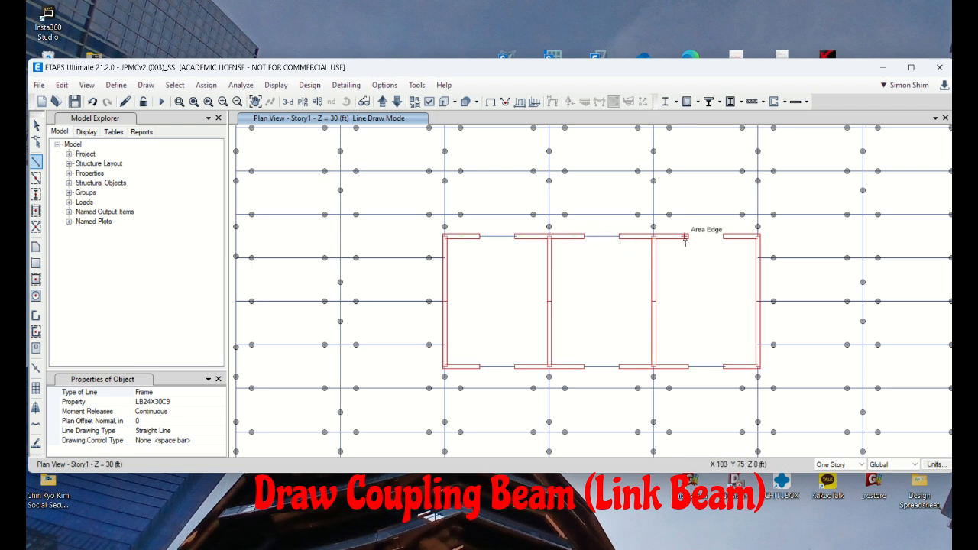
left_click(687, 238)
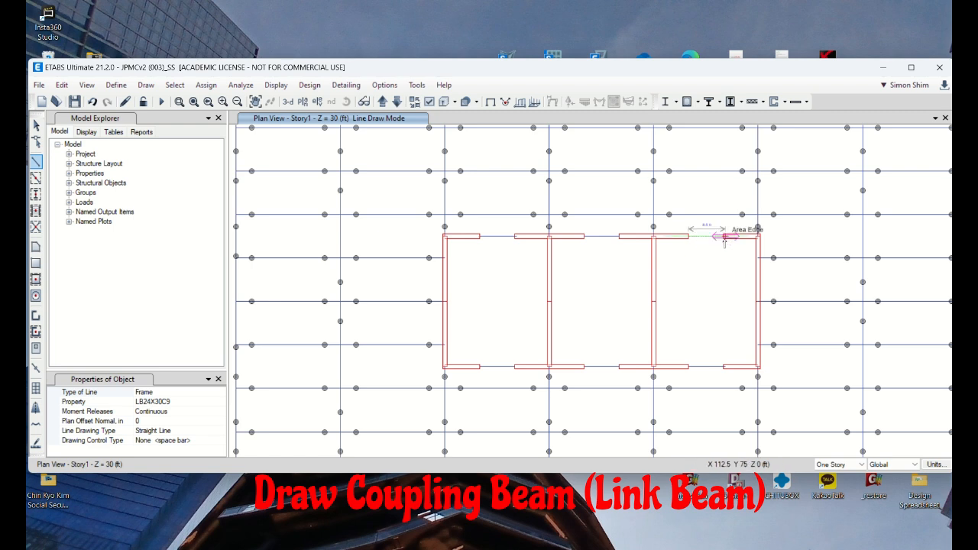
double_click(723, 237)
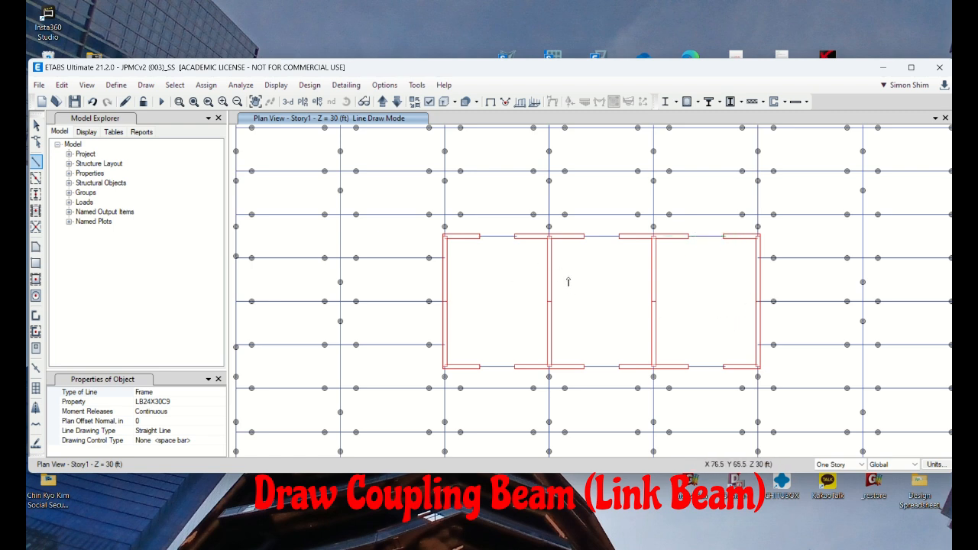
left_click(35, 124)
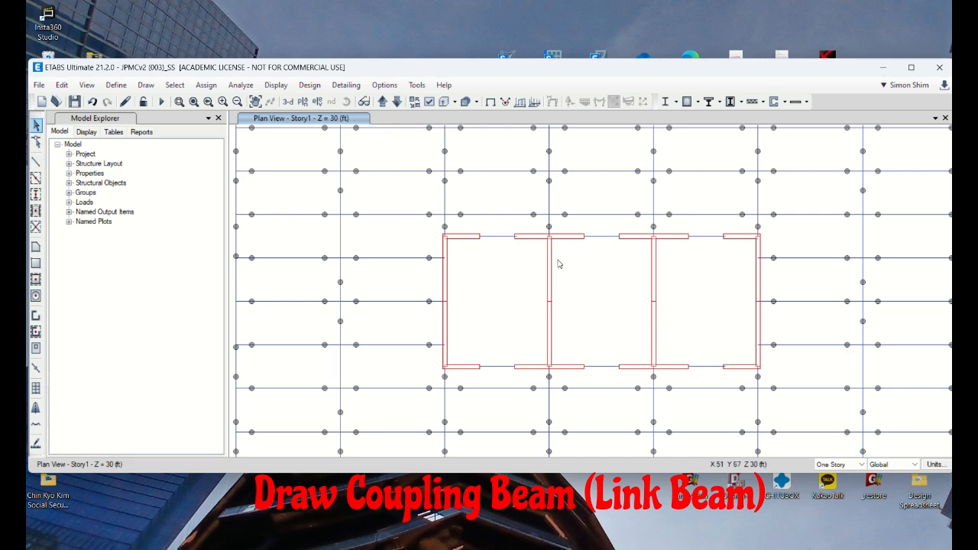
Step: Maximize the program window and zoom the Story1 plan in on the whole floor layout
double_click(590, 73)
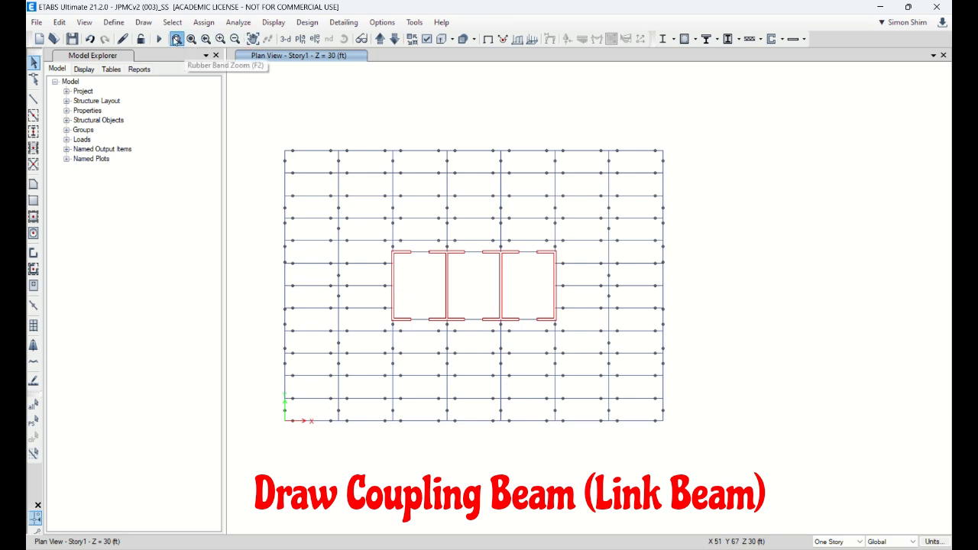
left_click(220, 39)
left_click_drag(236, 111, 745, 451)
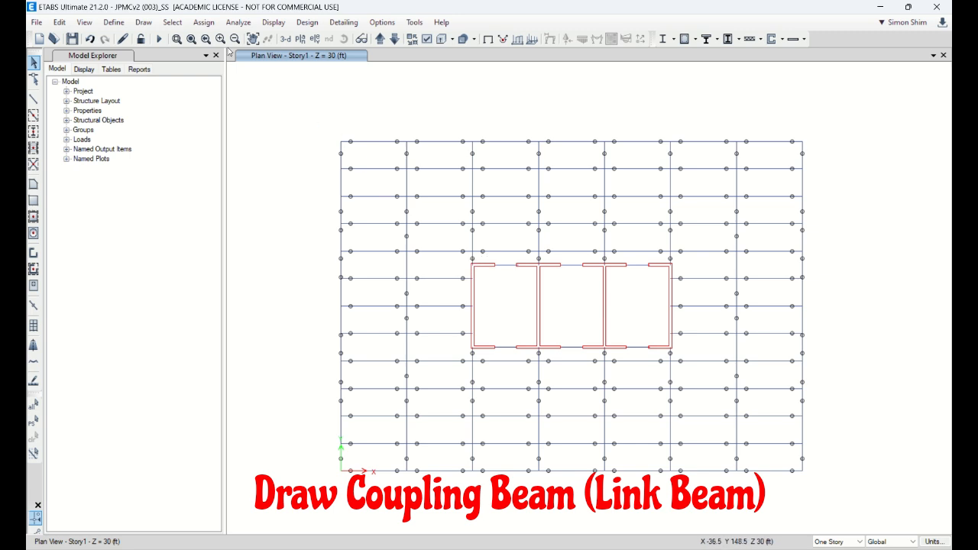
left_click(144, 22)
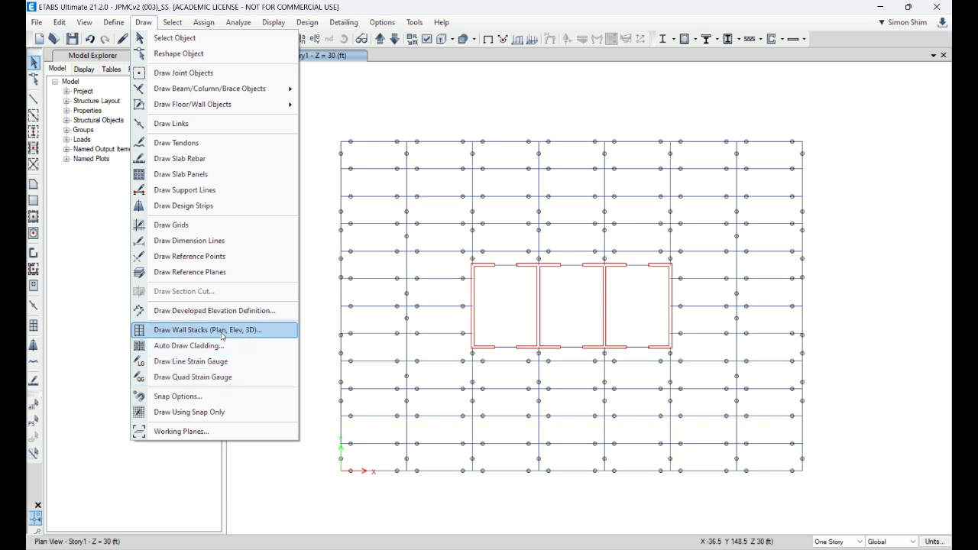
left_click(114, 26)
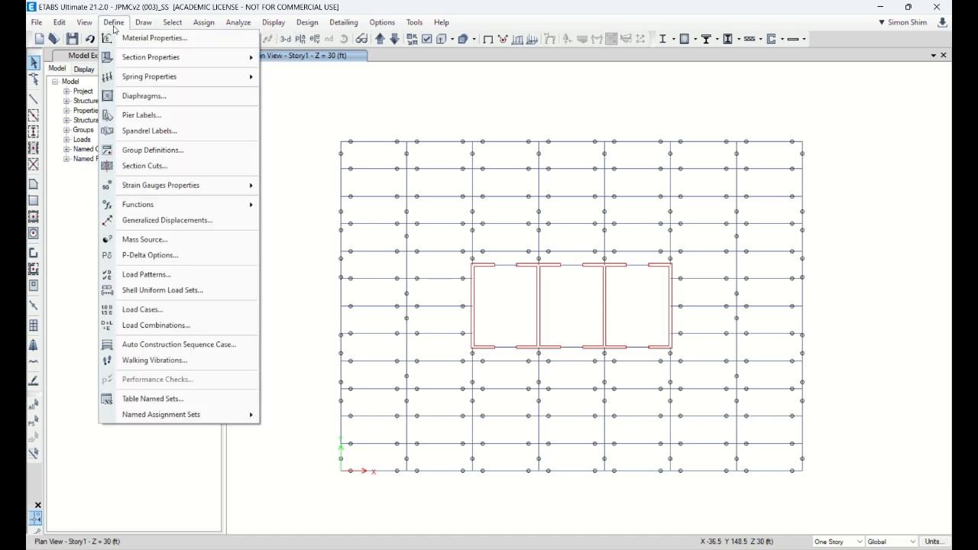
mouse_move(142, 23)
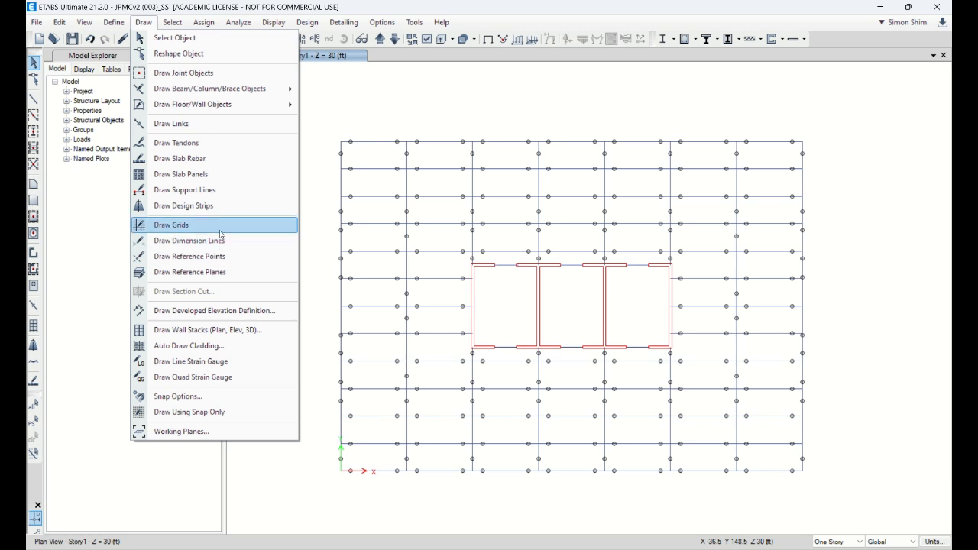
Step: Leave the grid drawing command and show the elevation view along grid line 4
left_click(220, 234)
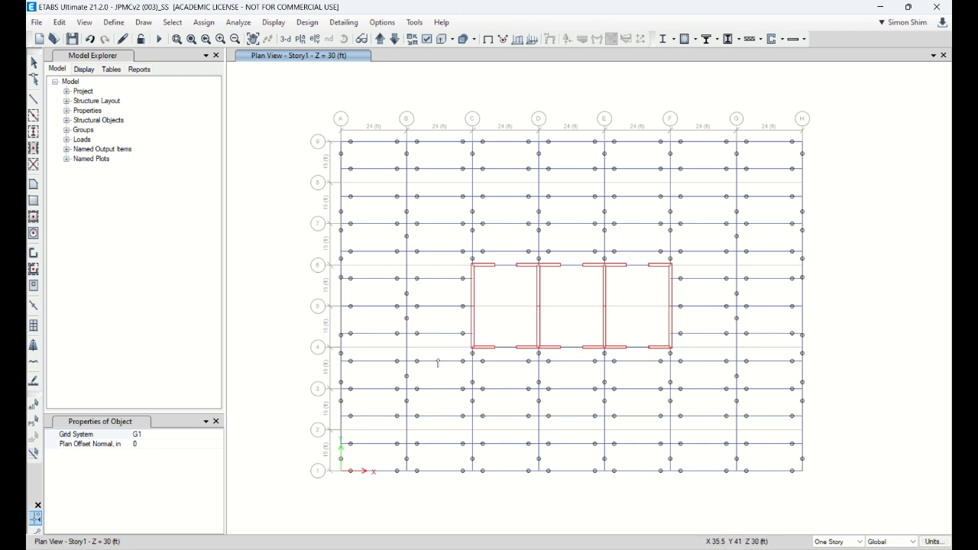
left_click(35, 69)
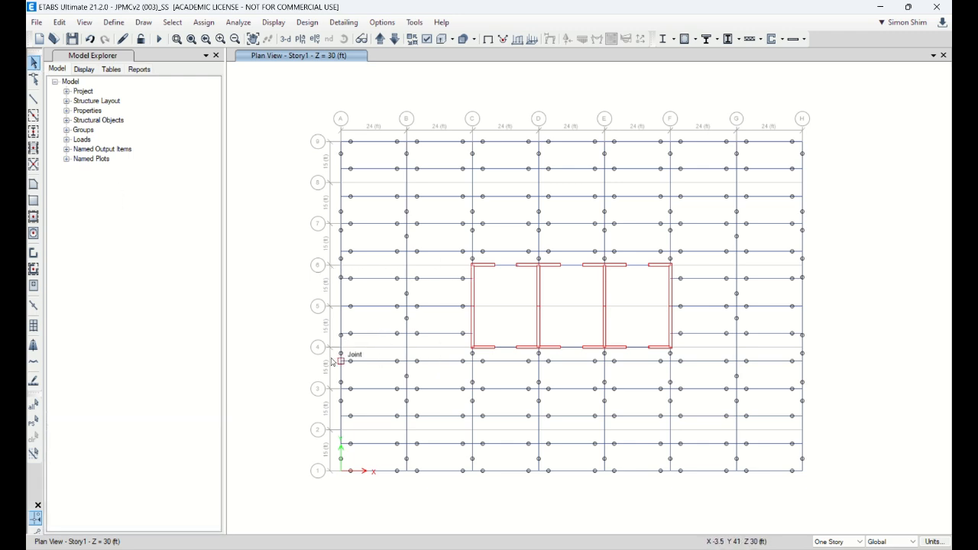
left_click(313, 40)
left_click(388, 304)
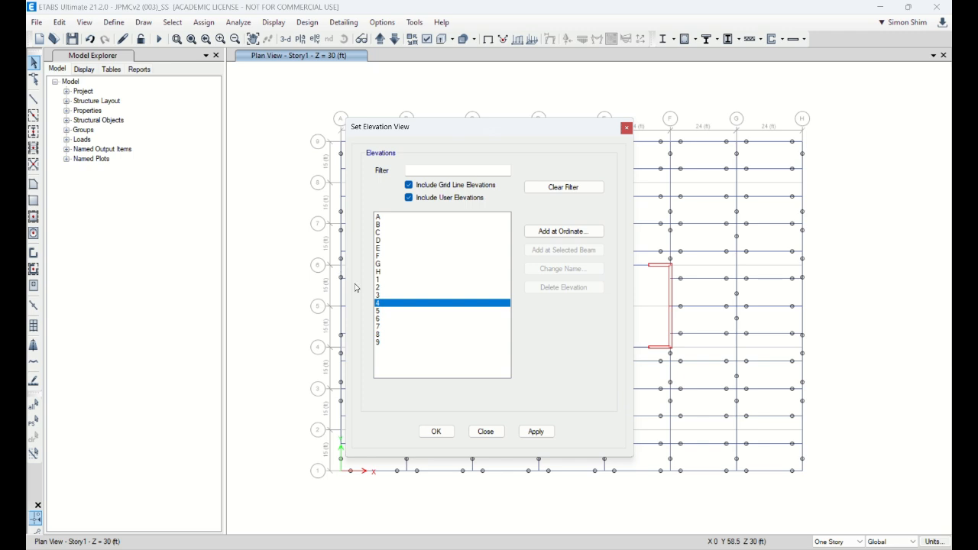
left_click(436, 432)
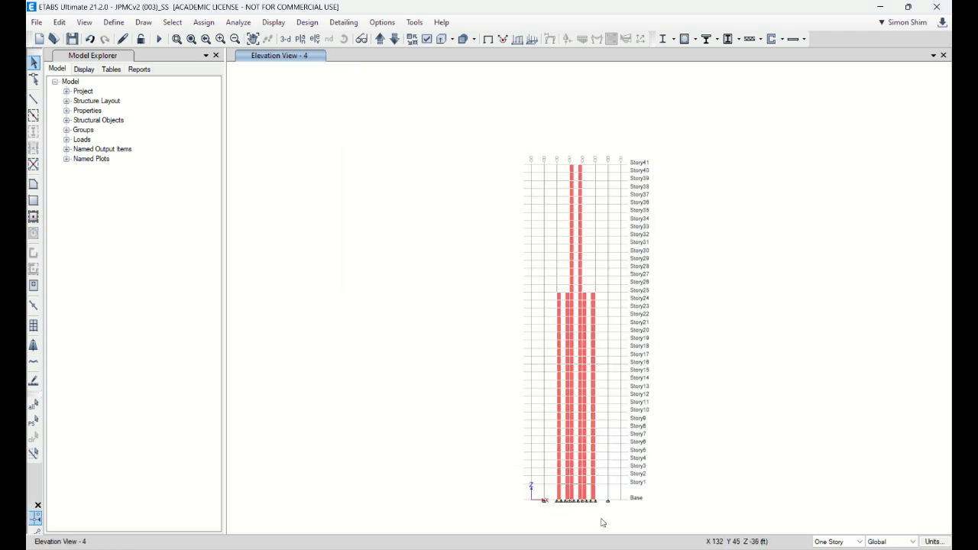
Step: Shrink the program window and turn on the extruded view for frame objects in the grid 4 elevation
scroll(601, 517, "up", 2)
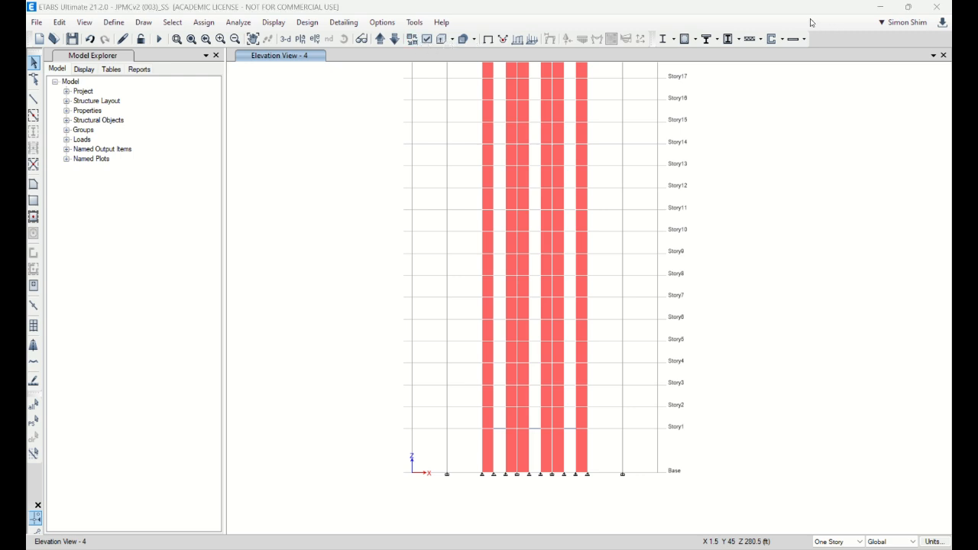
left_click_drag(810, 9, 797, 55)
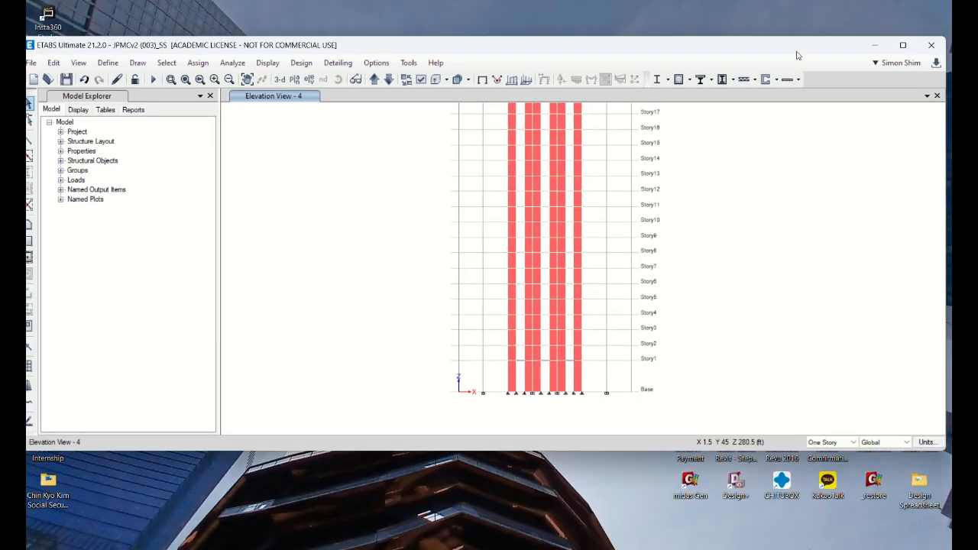
left_click(468, 80)
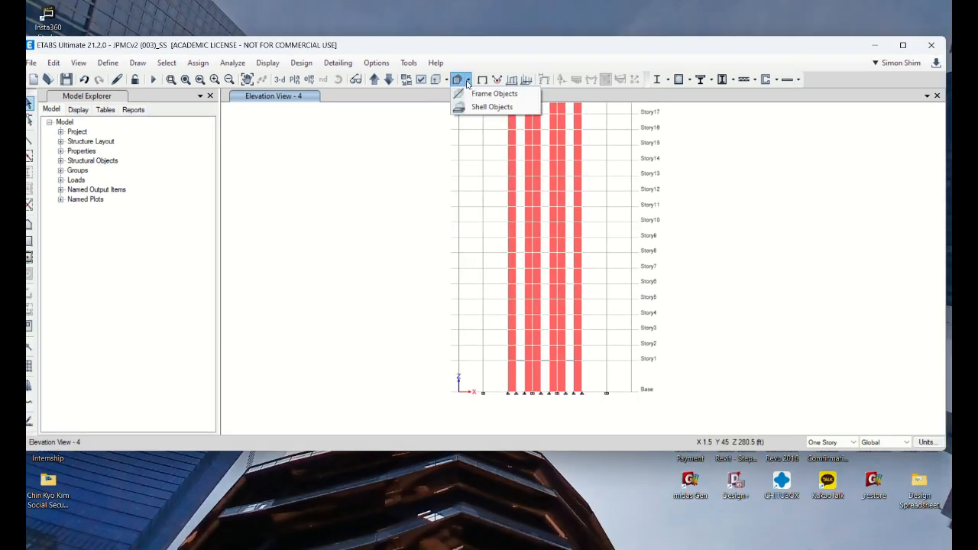
left_click(480, 100)
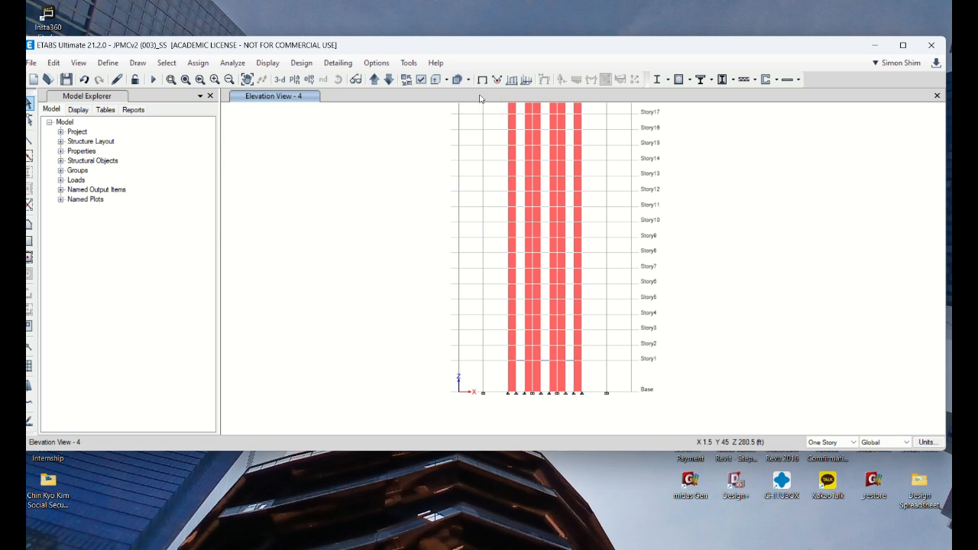
left_click(446, 80)
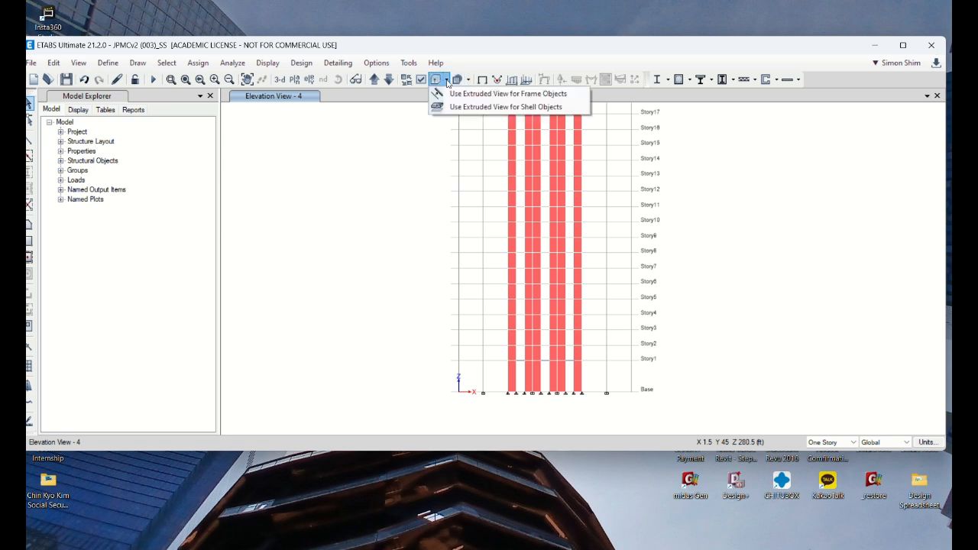
left_click(482, 94)
scroll(569, 373, "up", 3)
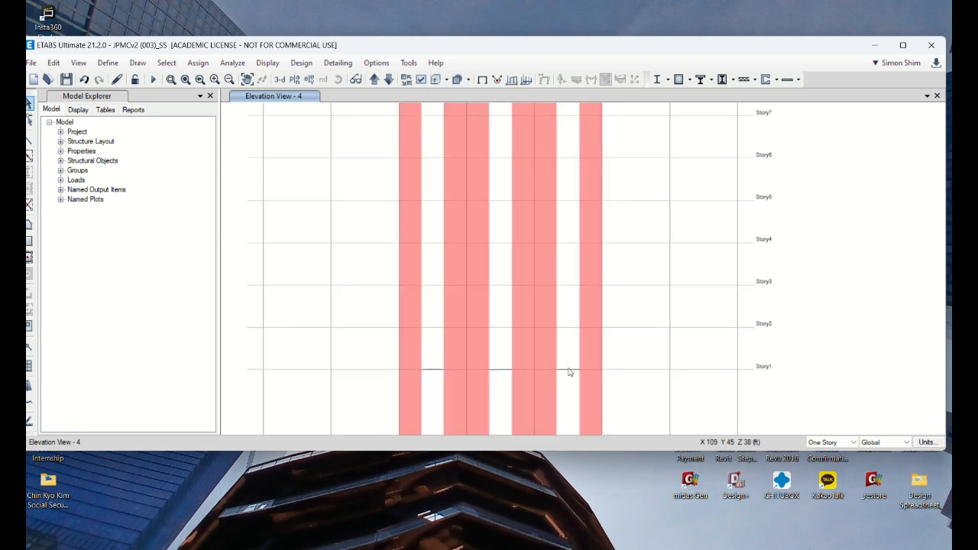
scroll(569, 369, "down", 3)
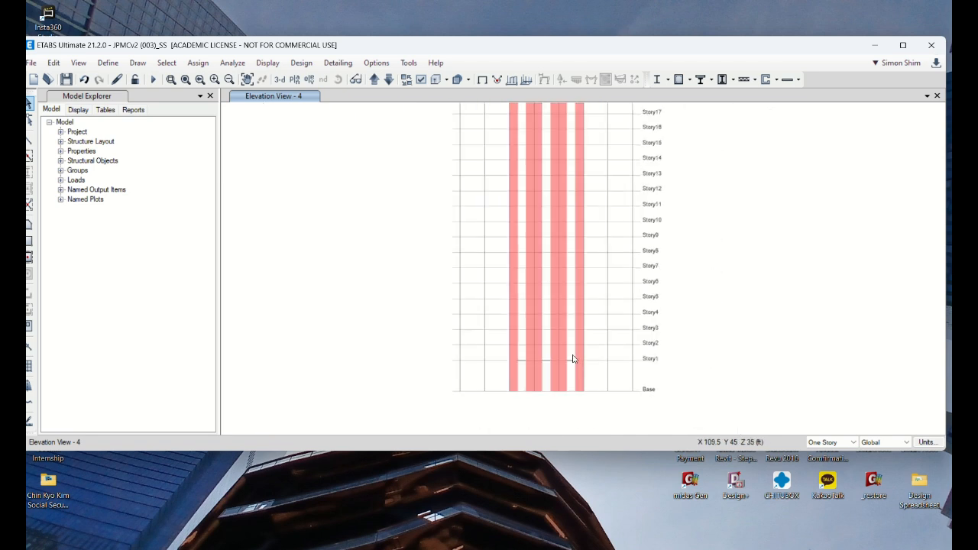
scroll(570, 367, "up", 3)
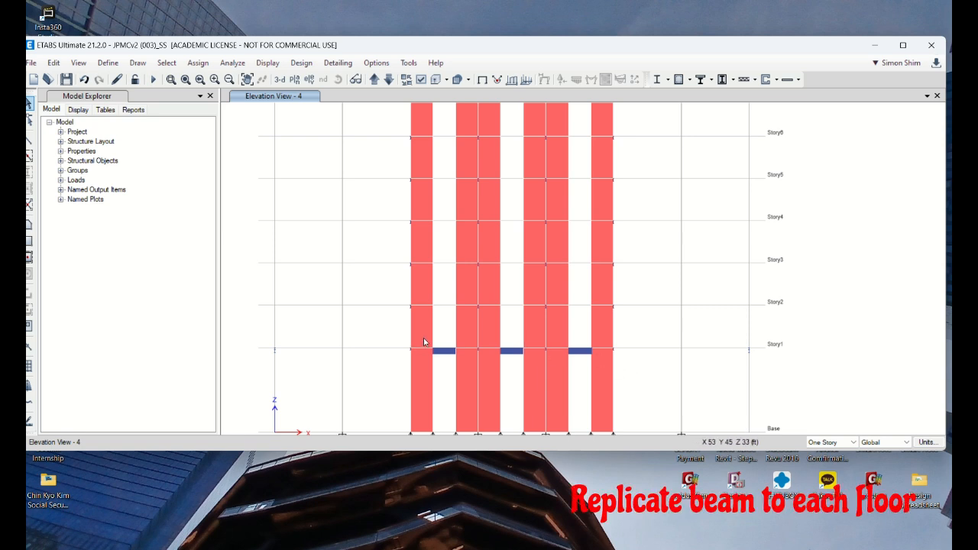
Step: Replicate the three Story1 coupling beams in the grid 4 elevation to Story2 through Story25
left_click_drag(425, 338, 599, 363)
scroll(471, 383, "down", 5)
middle_click_drag(675, 295, 666, 343)
middle_click_drag(657, 265, 642, 354)
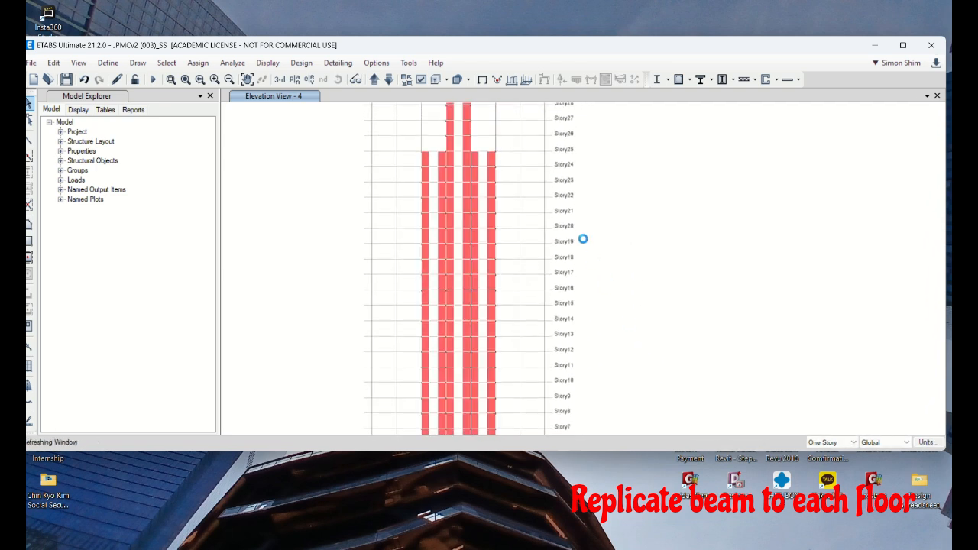
left_click(58, 64)
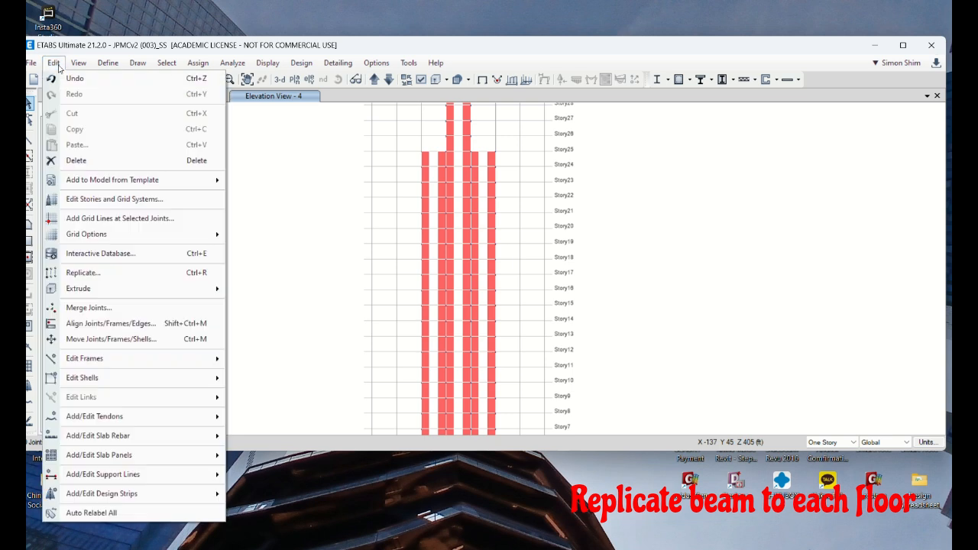
left_click(84, 273)
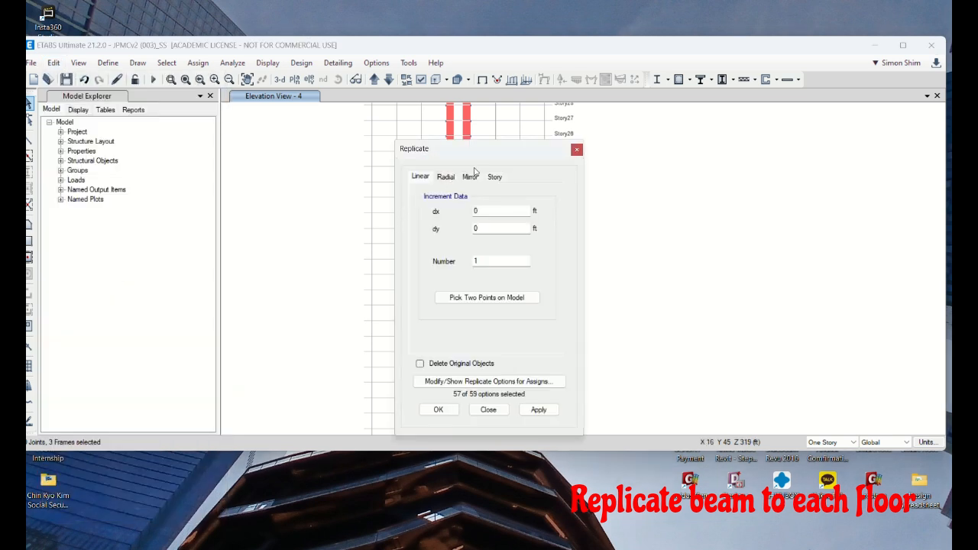
left_click(495, 176)
left_click_drag(540, 238, 538, 306)
left_click(457, 291)
left_click(452, 300, "shift")
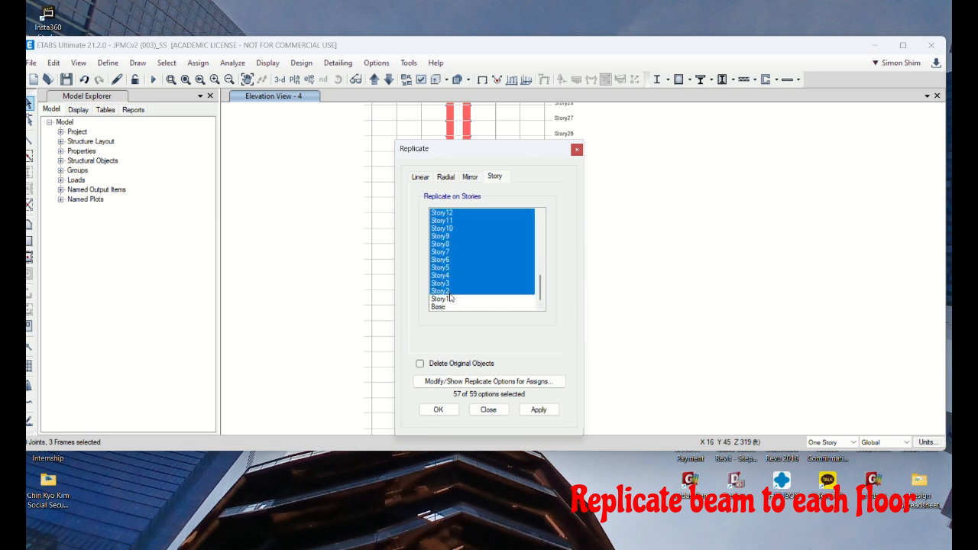
left_click(438, 410)
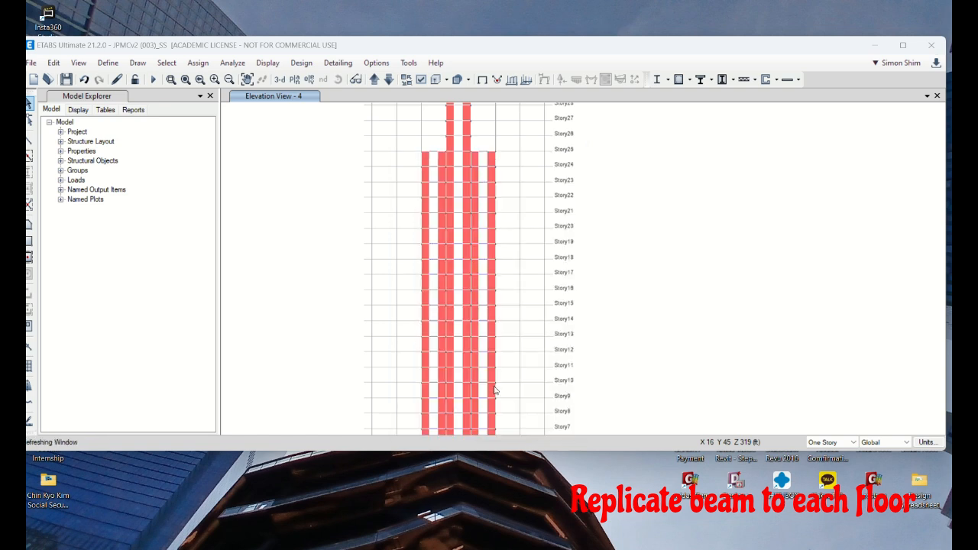
Step: Maximize the program window and replicate the middle Story25 coupling beam of the grid 4 elevation to Story26 through Story41
double_click(644, 49)
scroll(640, 246, "down", 3)
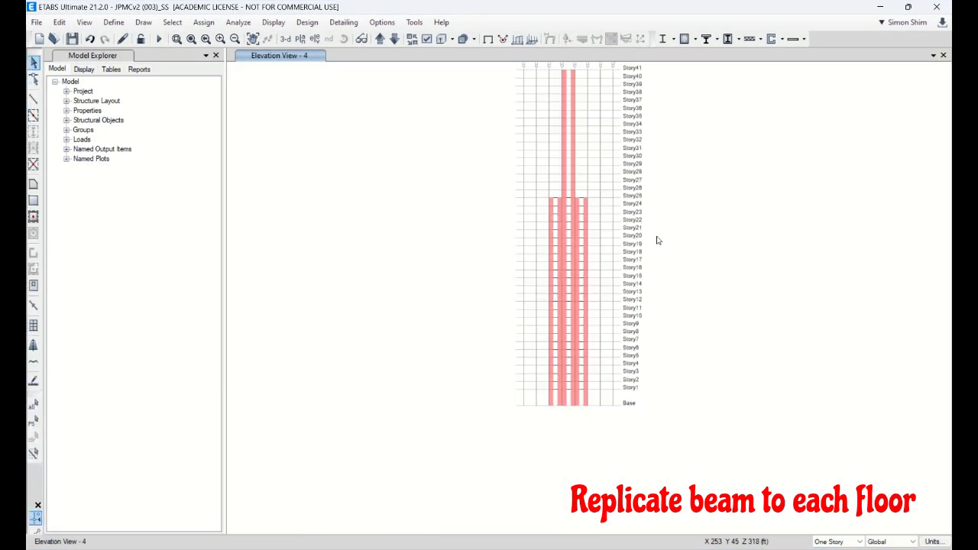
middle_click_drag(697, 131, 648, 201)
scroll(602, 198, "up", 5)
scroll(402, 406, "down", 2)
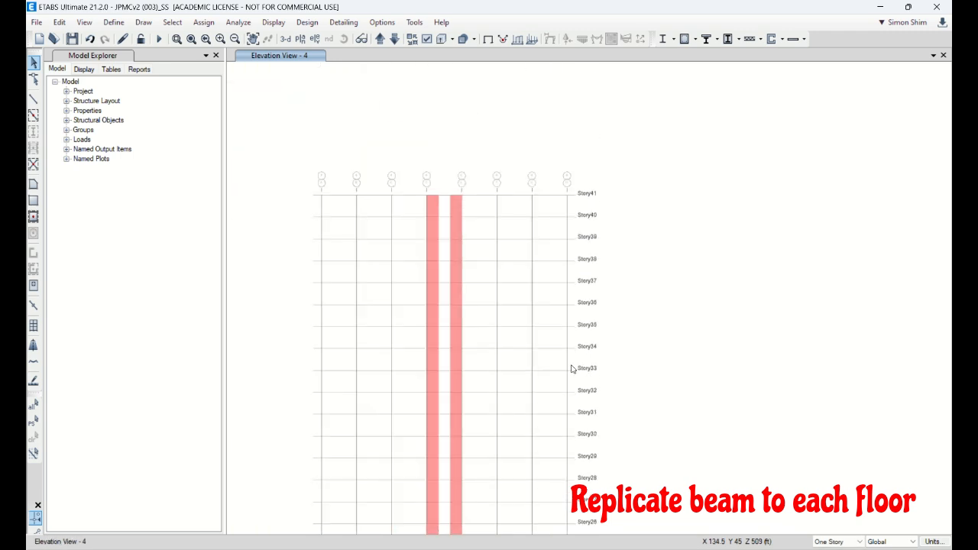
middle_click_drag(484, 436, 502, 309)
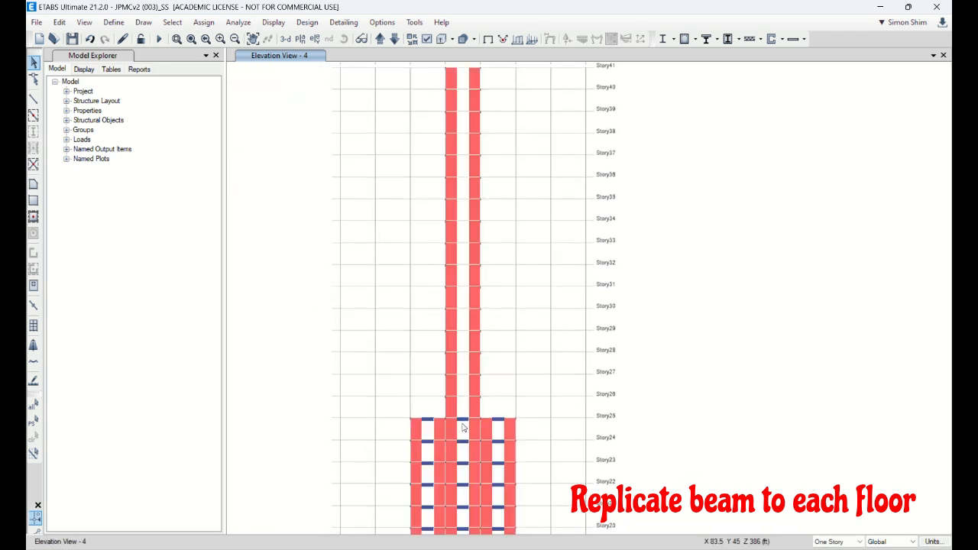
left_click(463, 423)
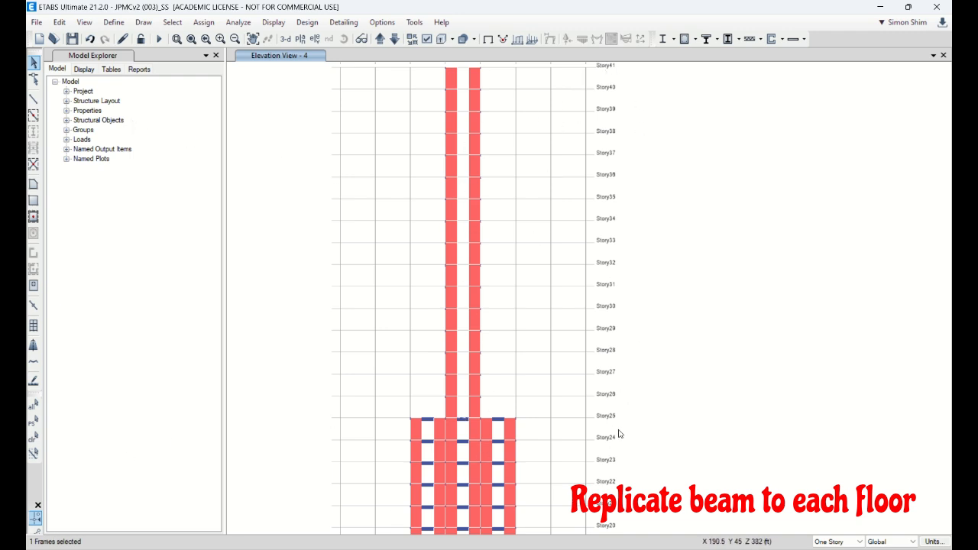
left_click(59, 22)
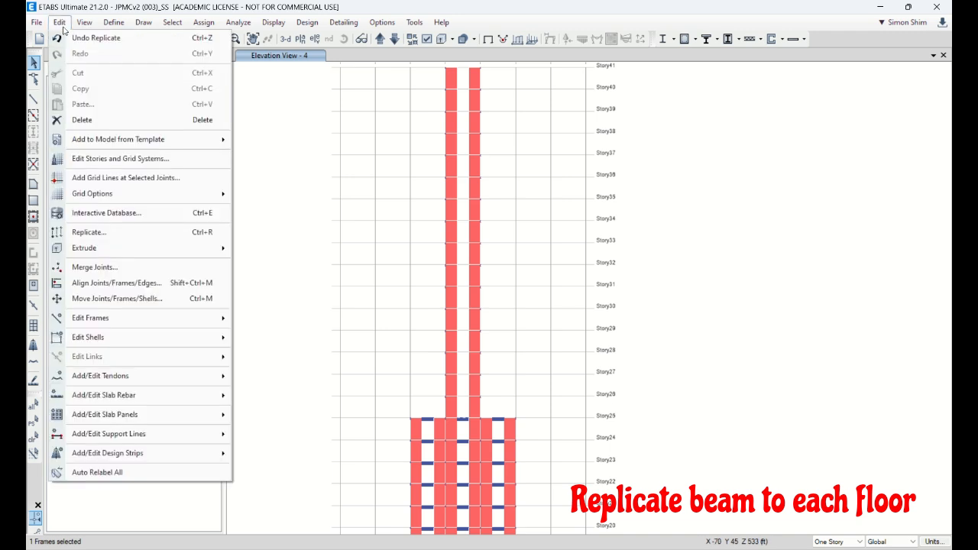
left_click(89, 232)
left_click(494, 178)
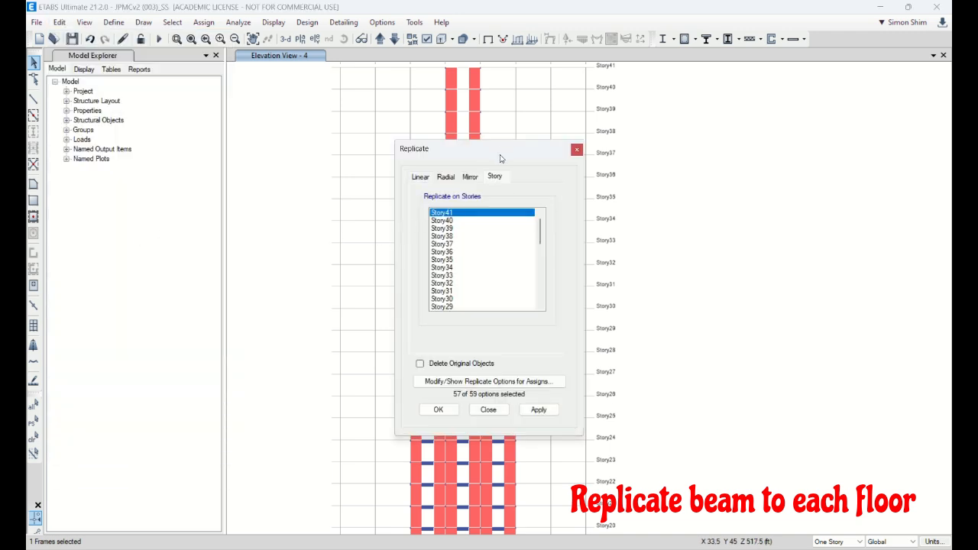
left_click_drag(503, 155, 287, 145)
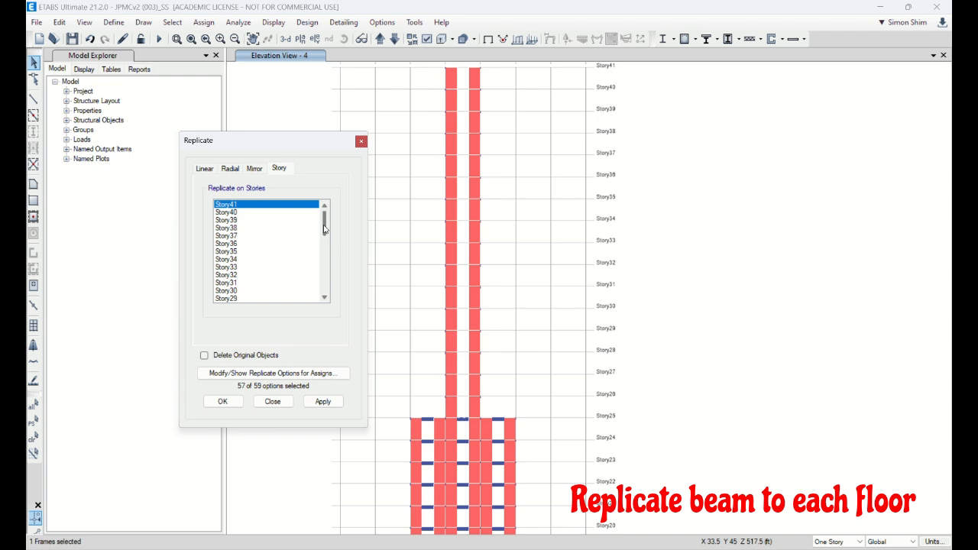
left_click_drag(324, 227, 324, 235)
left_click(237, 293, "shift")
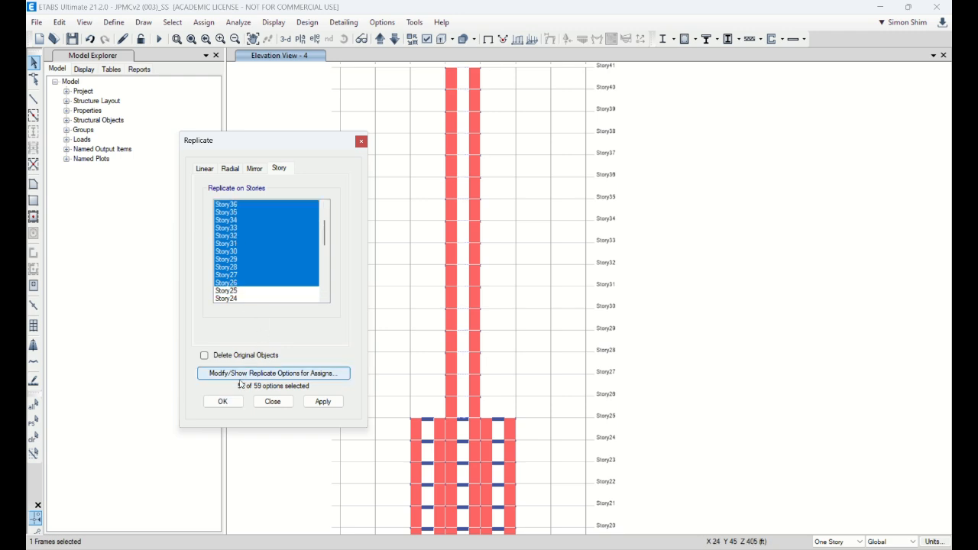
left_click(228, 401)
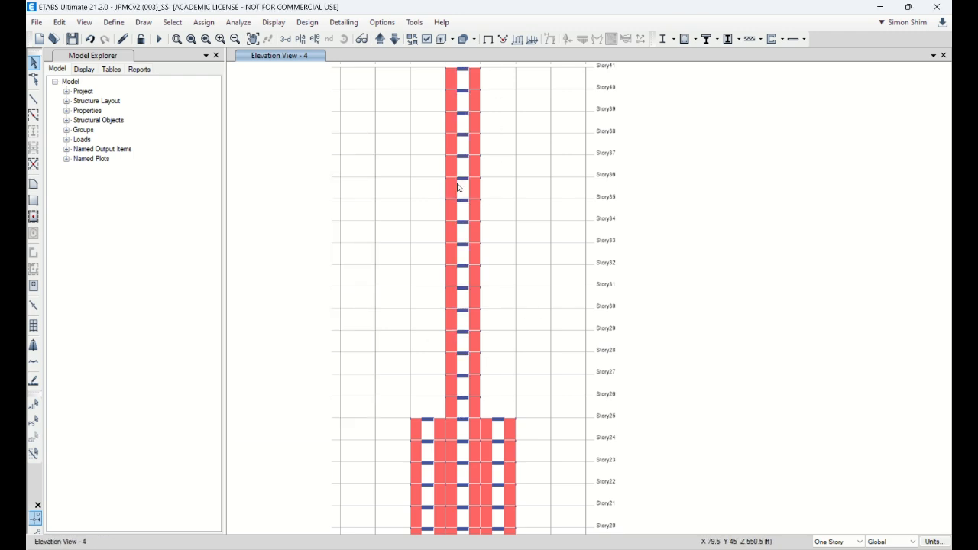
Step: Check the whole grid 4 elevation and switch to the elevation view along grid line 6
left_click(191, 39)
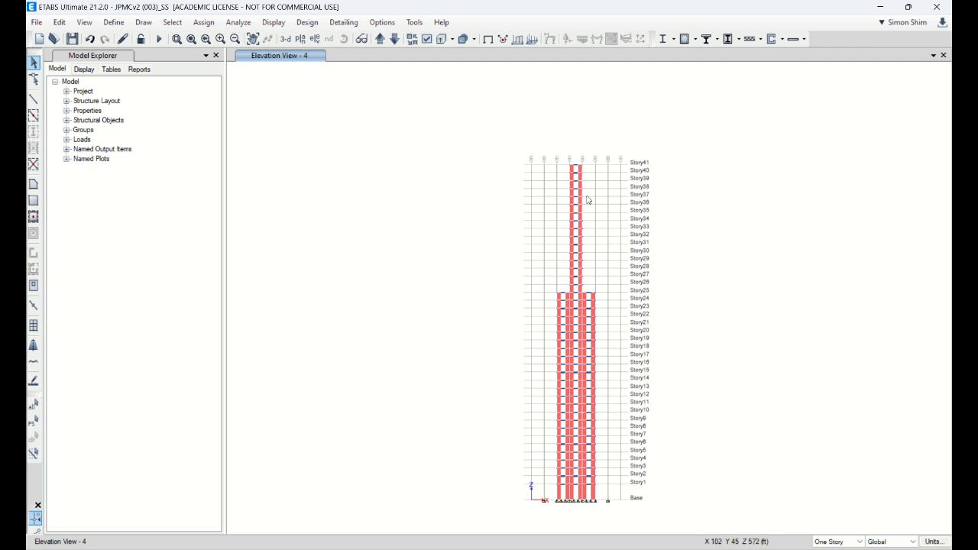
scroll(587, 201, "up", 3)
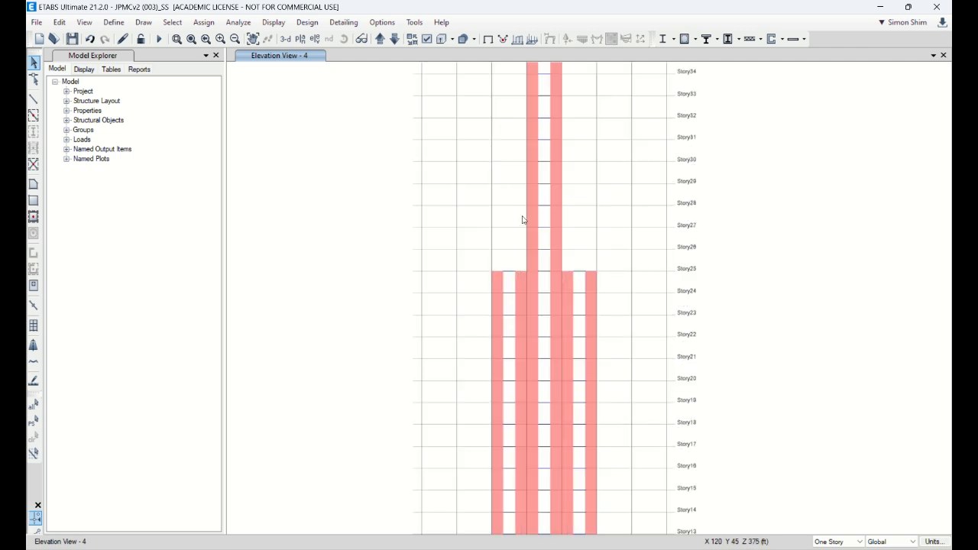
left_click(315, 40)
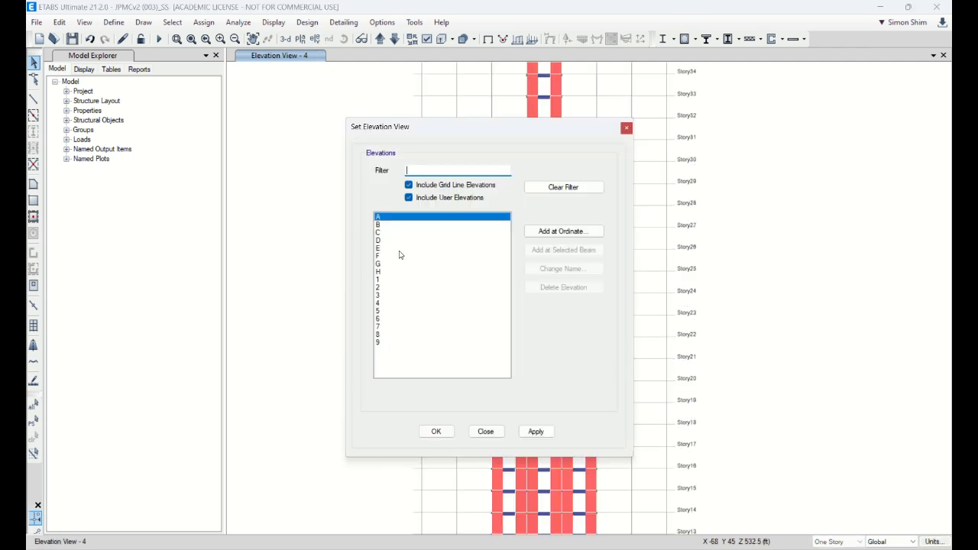
left_click(384, 319)
left_click(437, 432)
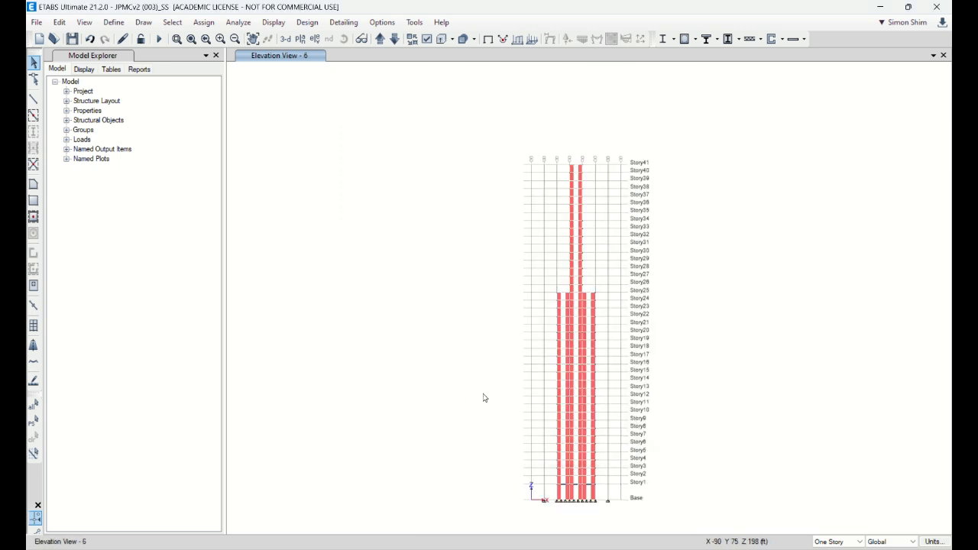
Step: Replicate the three Story1 coupling beams in the grid 6 elevation to Story2 through Story25
scroll(619, 499, "up", 2)
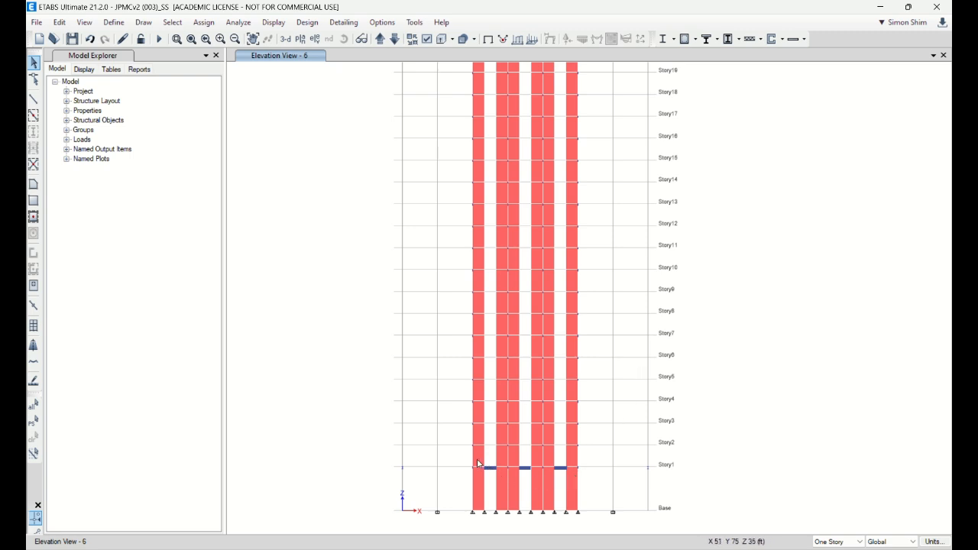
left_click_drag(479, 460, 573, 480)
middle_click_drag(772, 220, 747, 400)
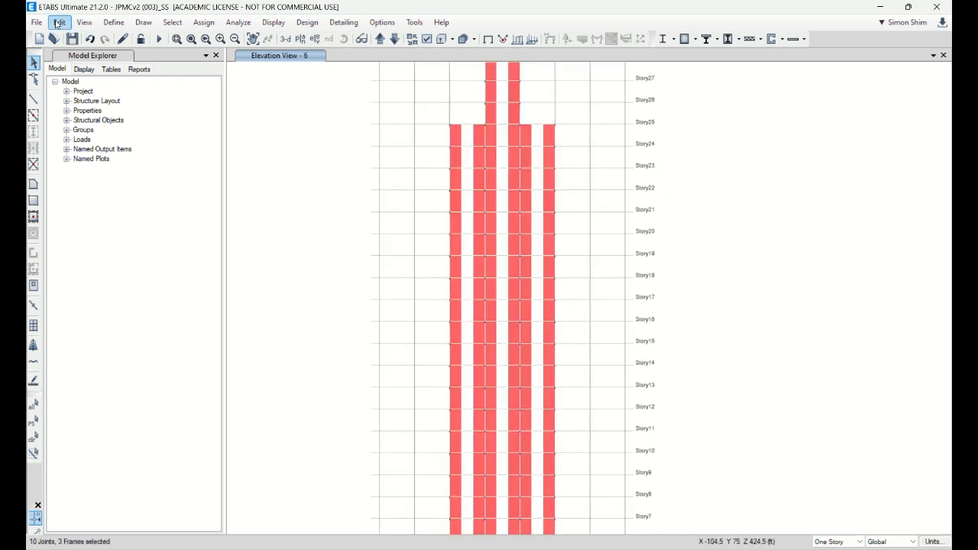
left_click(59, 23)
left_click(126, 230)
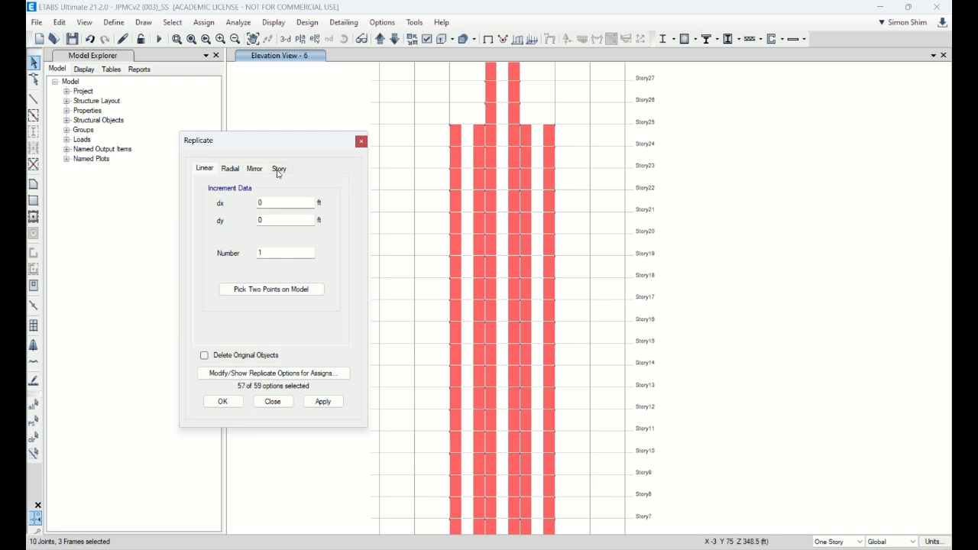
left_click(279, 168)
left_click_drag(320, 226, 318, 257)
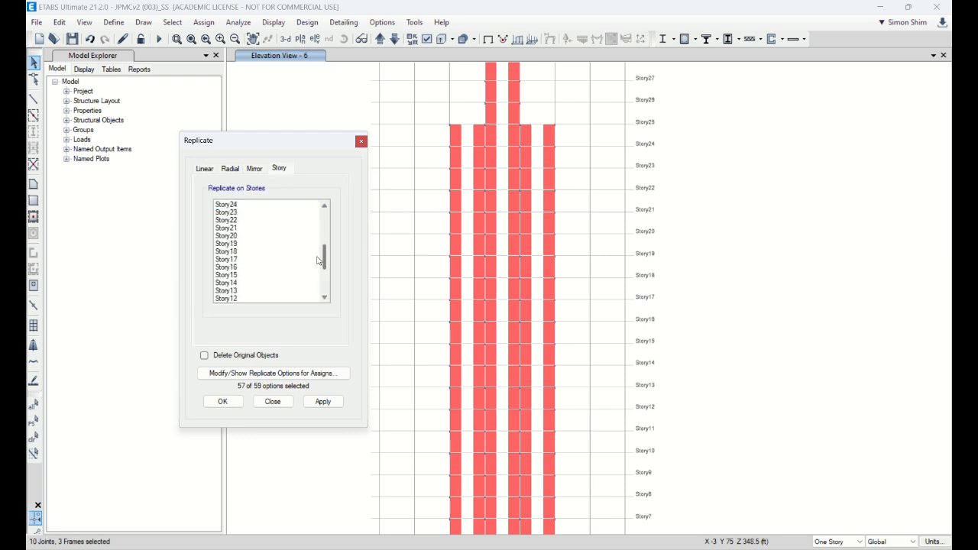
left_click(325, 206)
left_click(325, 206)
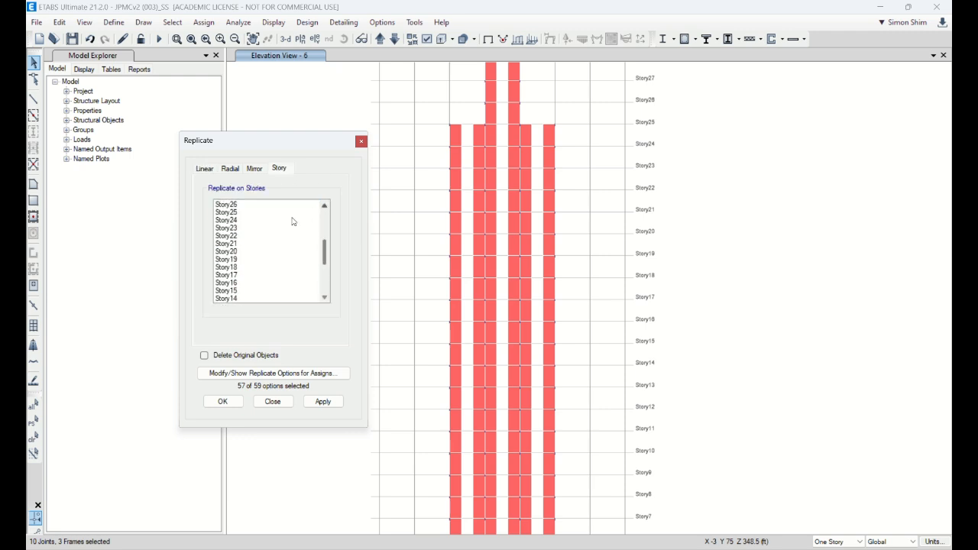
left_click(239, 212)
scroll(324, 256, "down", 5)
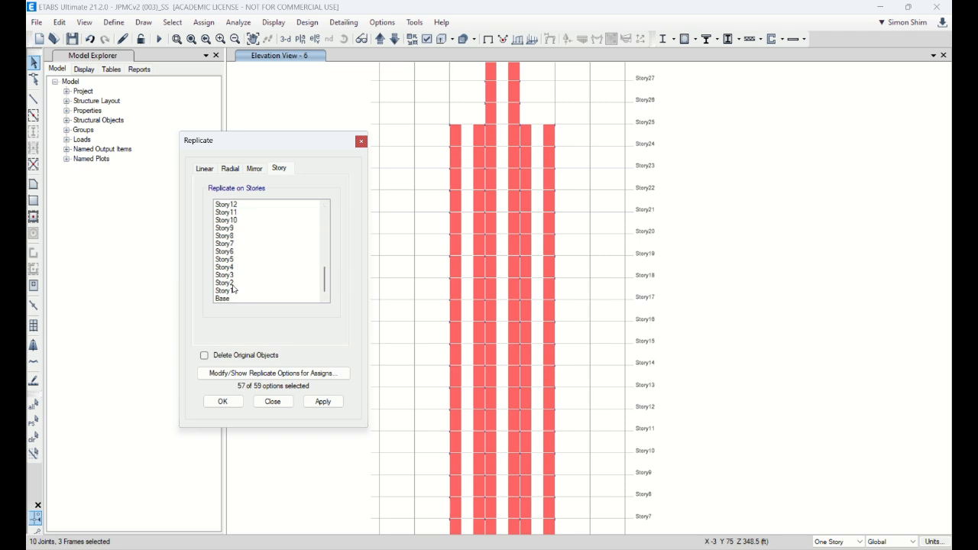
left_click(234, 284, "shift")
left_click(322, 401)
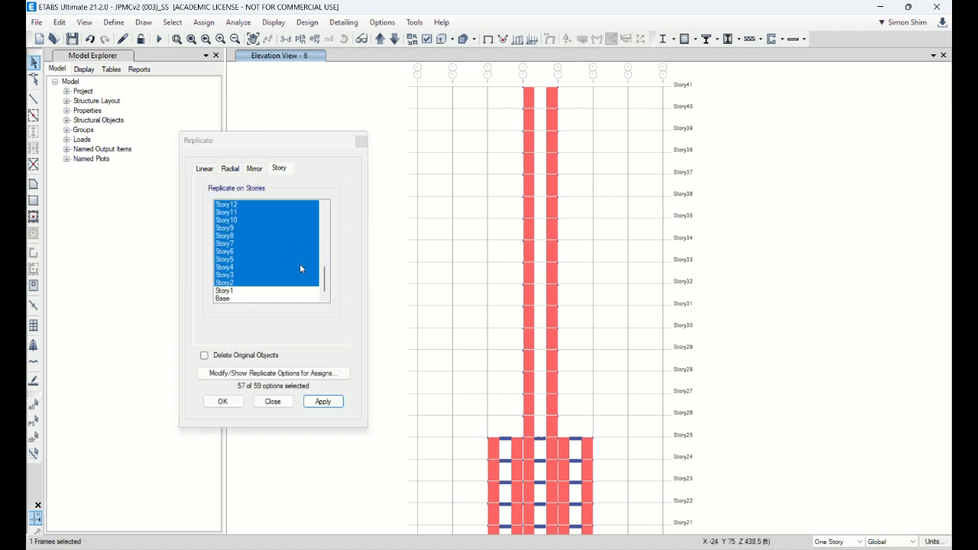
Step: Replicate the middle Story25 coupling beam of the grid 6 elevation to Story26 through Story41
left_click_drag(321, 282, 323, 208)
scroll(314, 233, "up", 5)
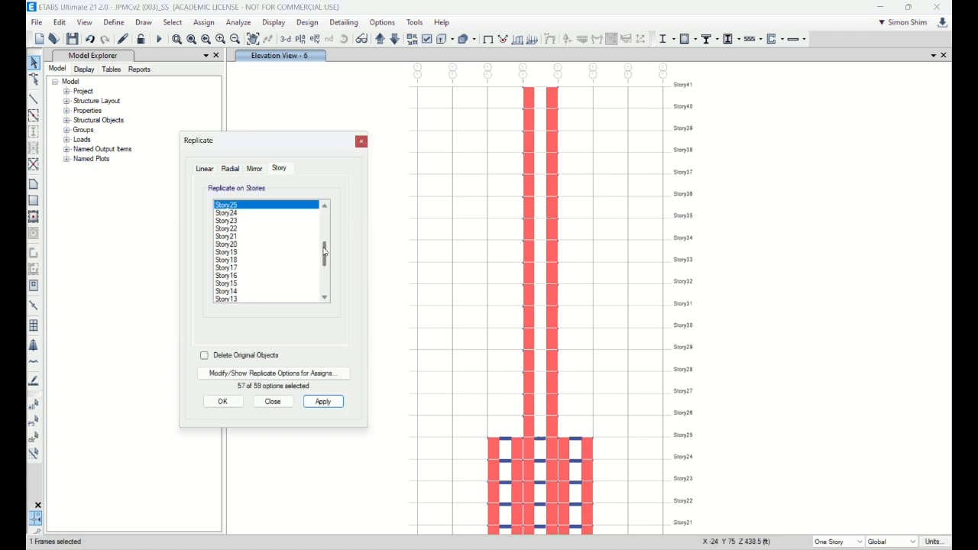
left_click(236, 206)
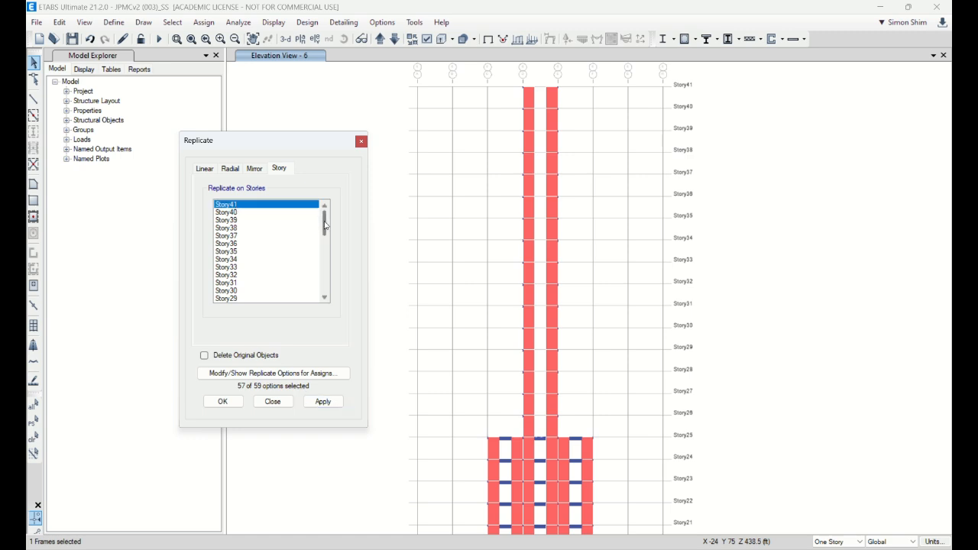
left_click_drag(324, 224, 324, 237)
left_click(239, 275, "shift")
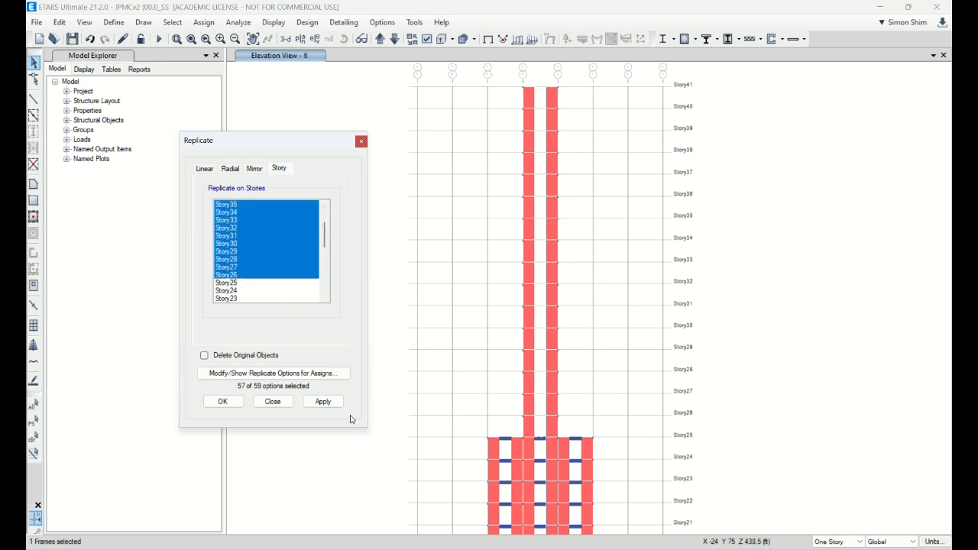
left_click(323, 401)
left_click(272, 402)
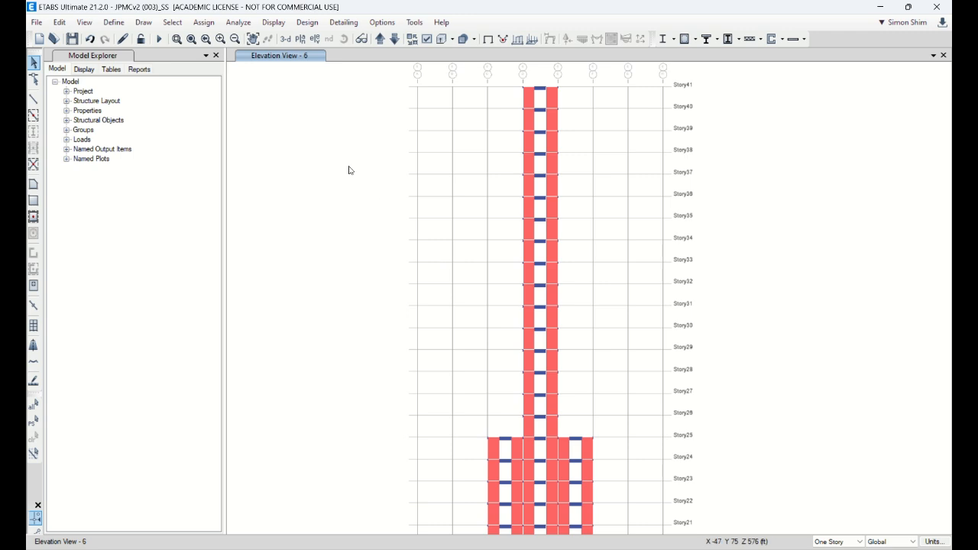
Step: Check the coupling beams in the default 3D view and in the Story27 plan view
left_click(285, 39)
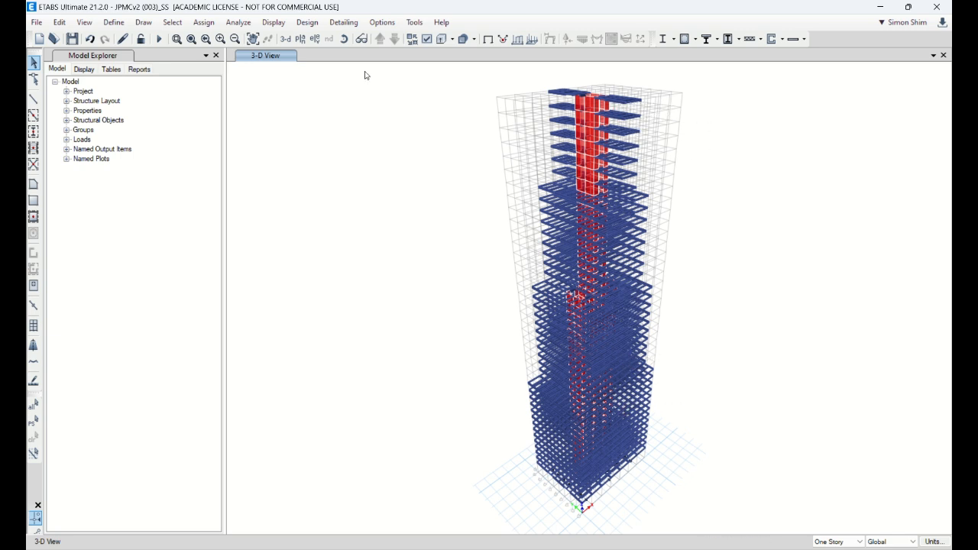
left_click(301, 39)
left_click(458, 354)
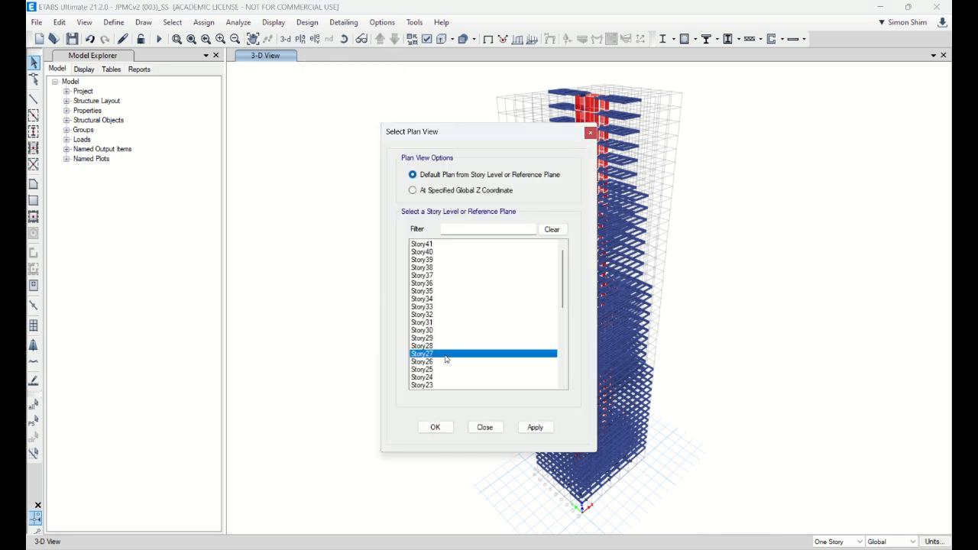
left_click(435, 427)
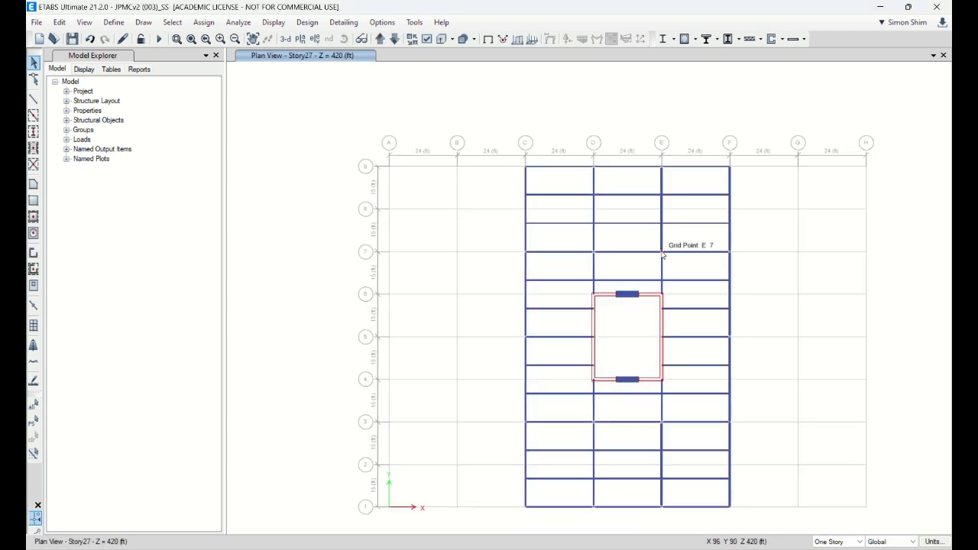
left_click(428, 43)
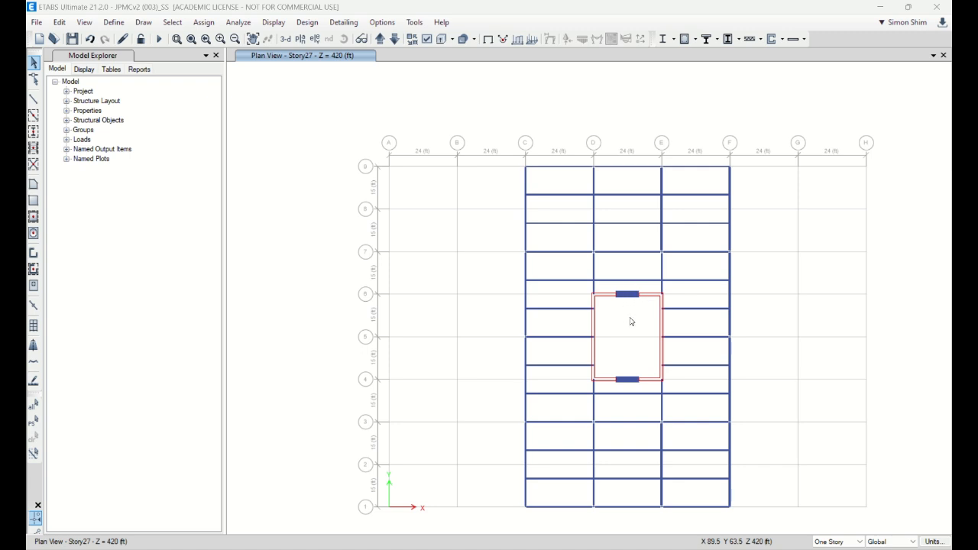
Step: Switch to the elevation view along grid line 4 and color its objects by section properties
left_click(315, 39)
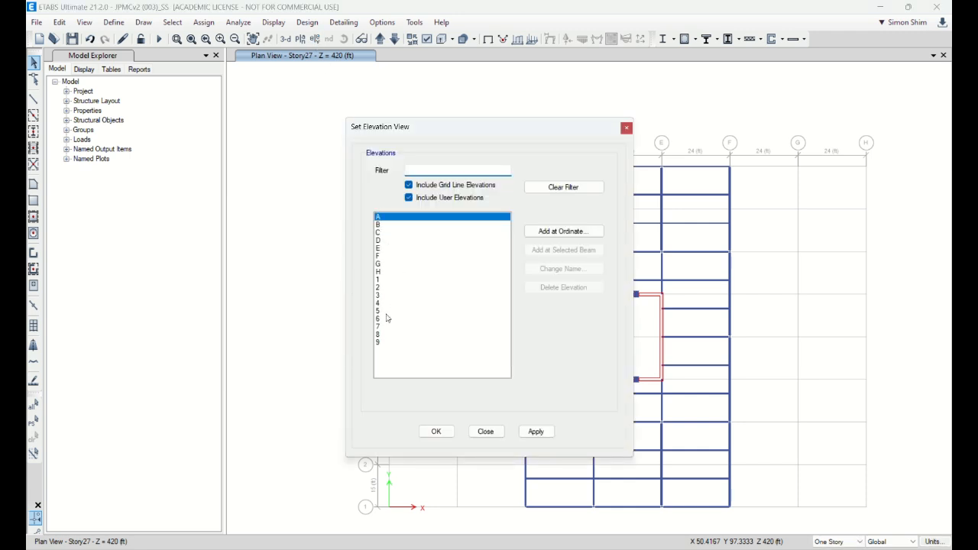
left_click(380, 304)
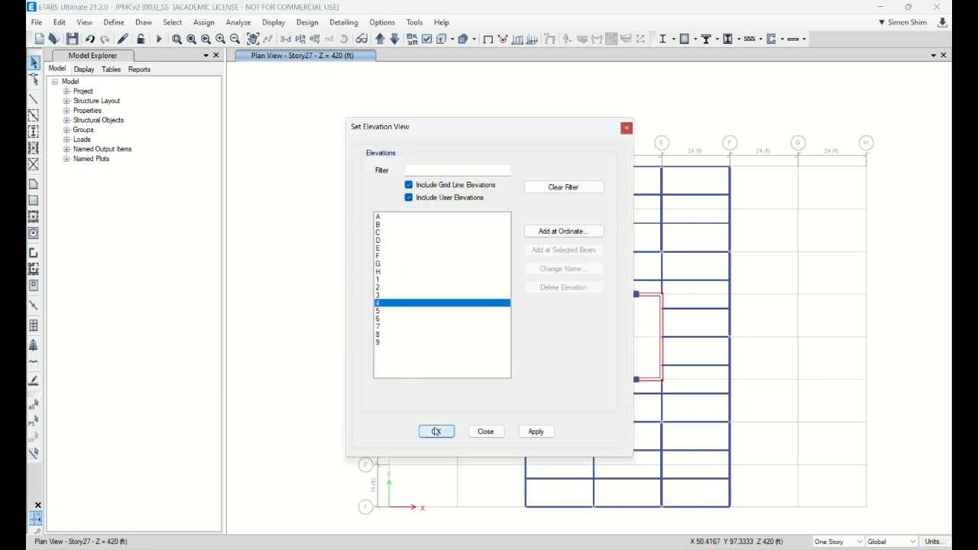
left_click(436, 431)
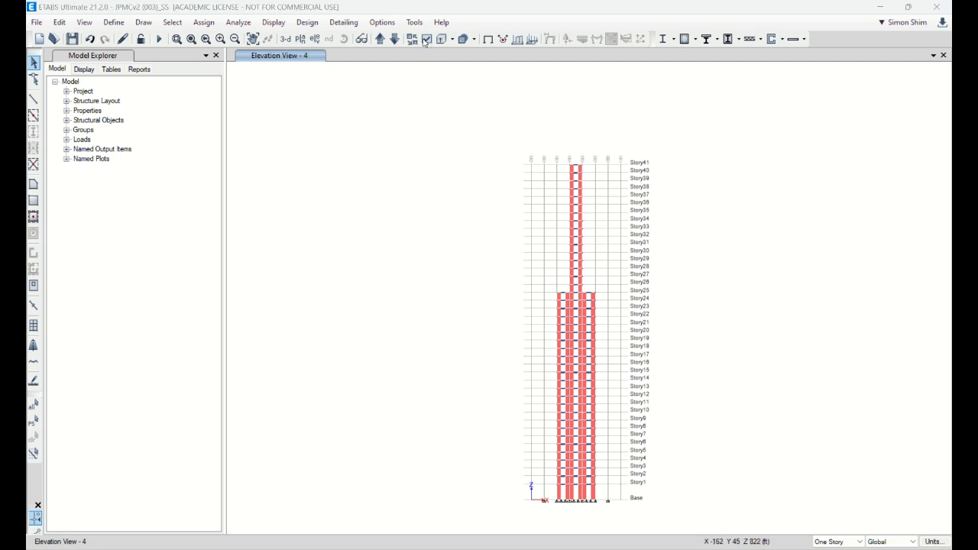
double_click(703, 13)
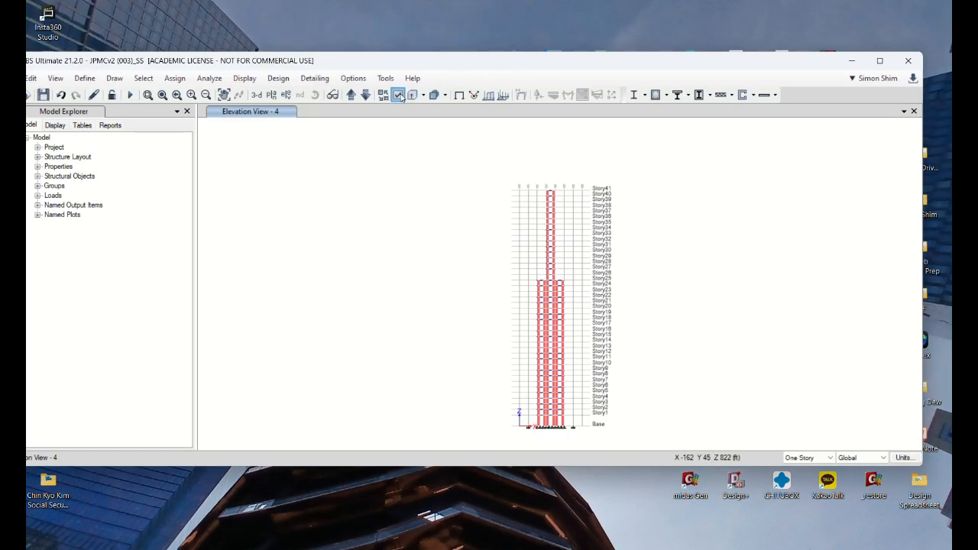
left_click(398, 95)
left_click(196, 133)
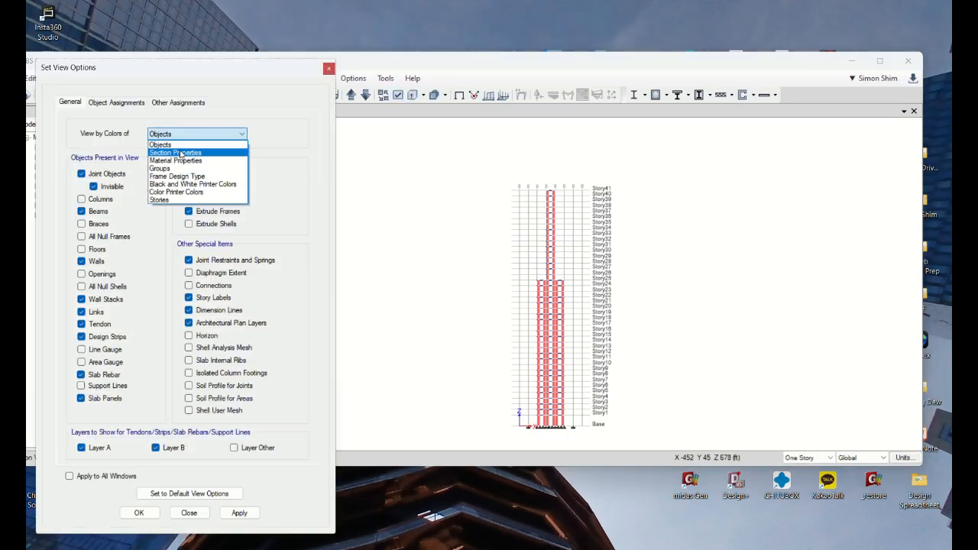
left_click(176, 154)
left_click(239, 513)
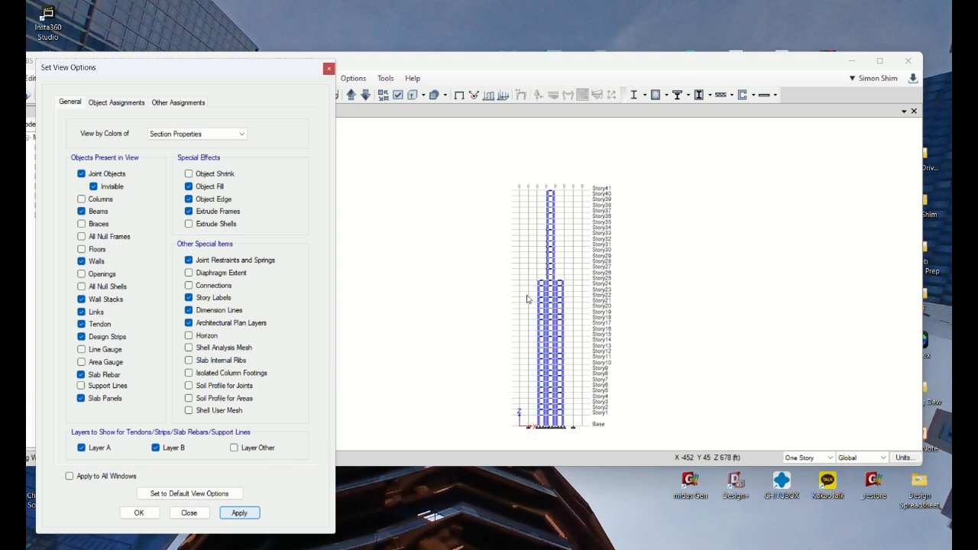
left_click(264, 69)
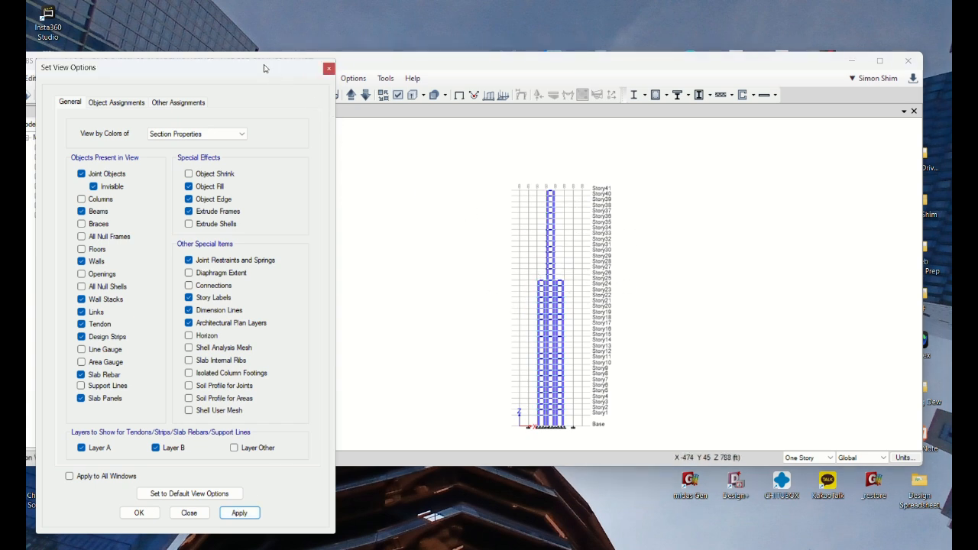
left_click(189, 513)
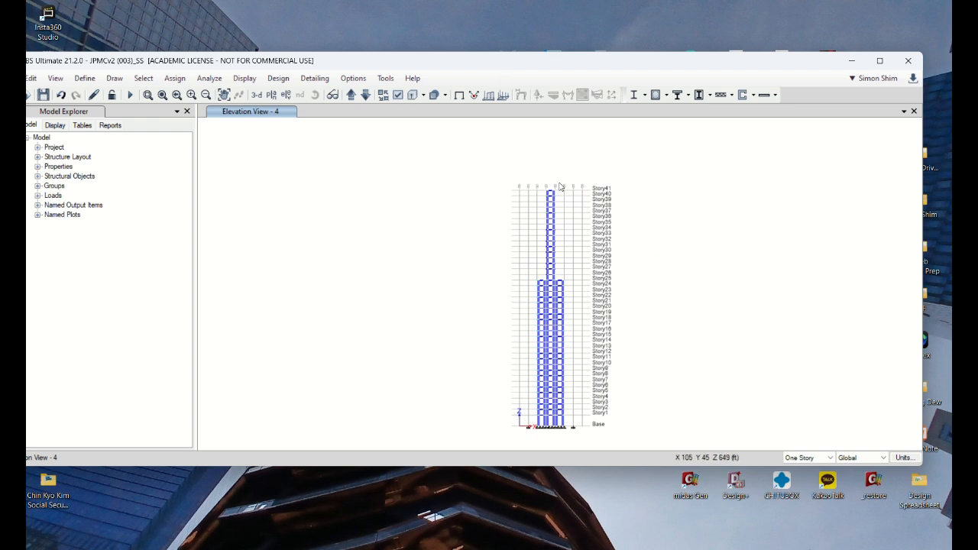
Step: Inspect the section assignment of the outer core wall at Story25 in the grid 4 elevation
scroll(578, 337, "up", 4)
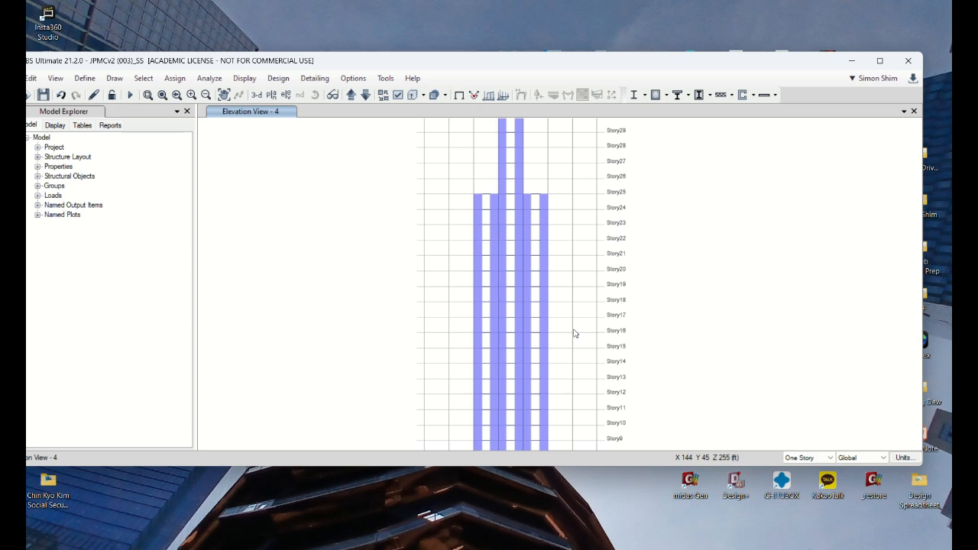
scroll(457, 230, "down", 3)
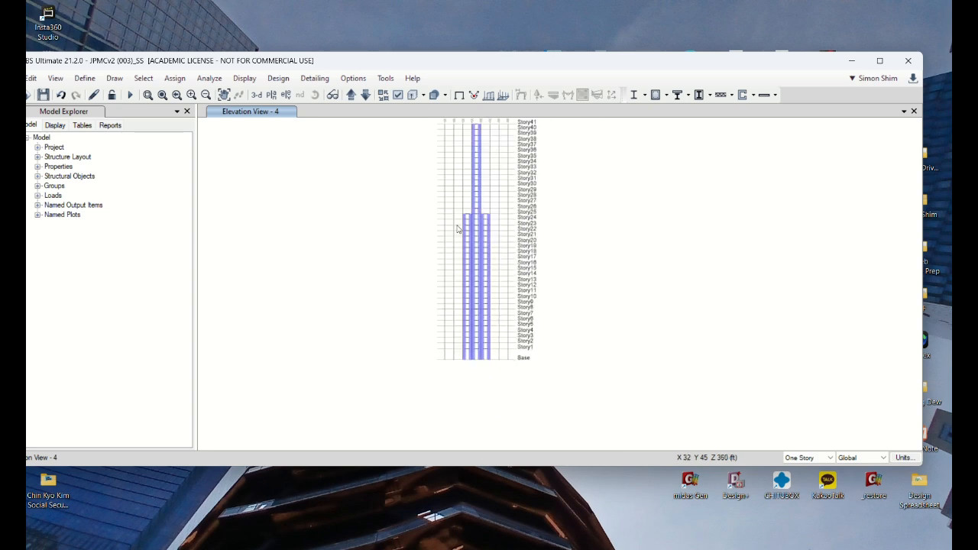
scroll(495, 221, "up", 3)
scroll(493, 222, "up", 3)
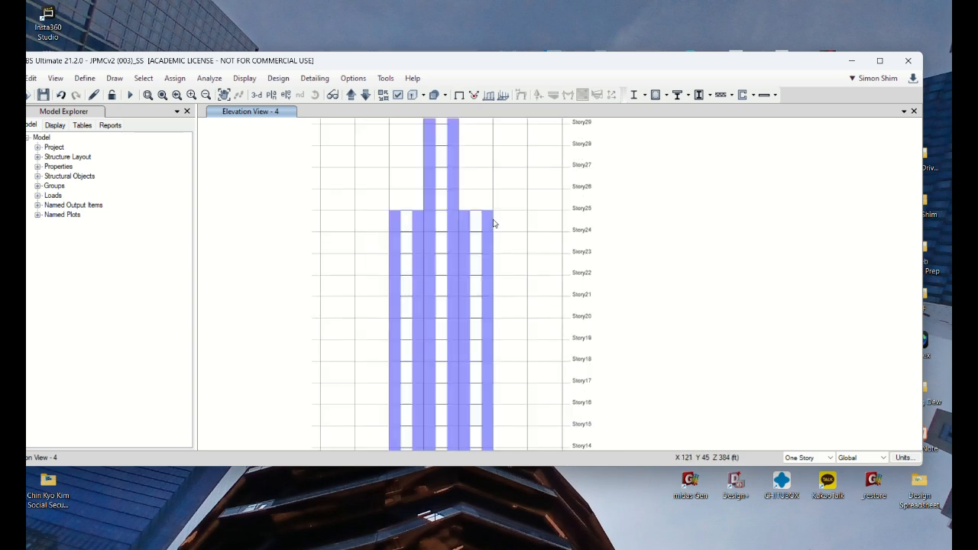
right_click(490, 222)
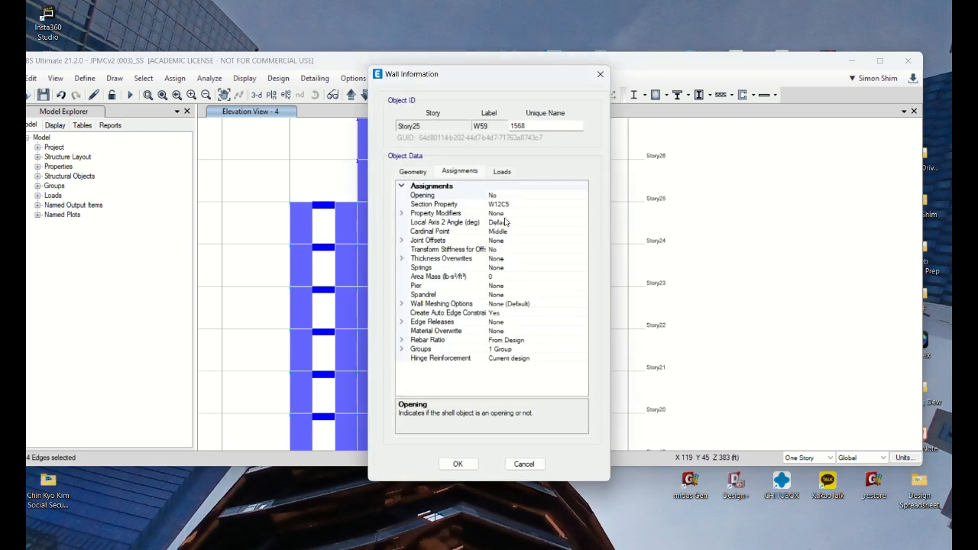
left_click(524, 464)
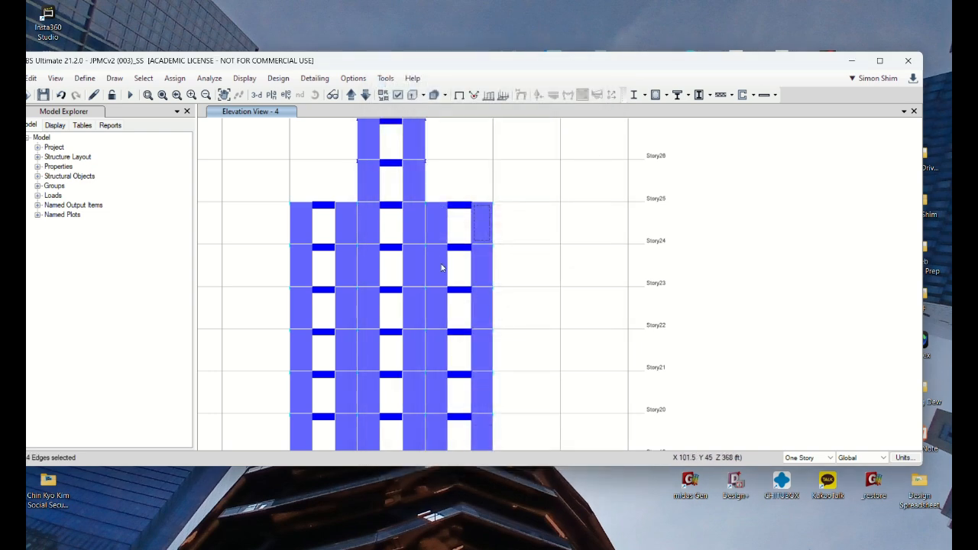
Step: Inspect the section assignment of the outer core wall at Story5 in the grid 4 elevation
scroll(443, 268, "down", 3)
middle_click_drag(590, 344, 592, 197)
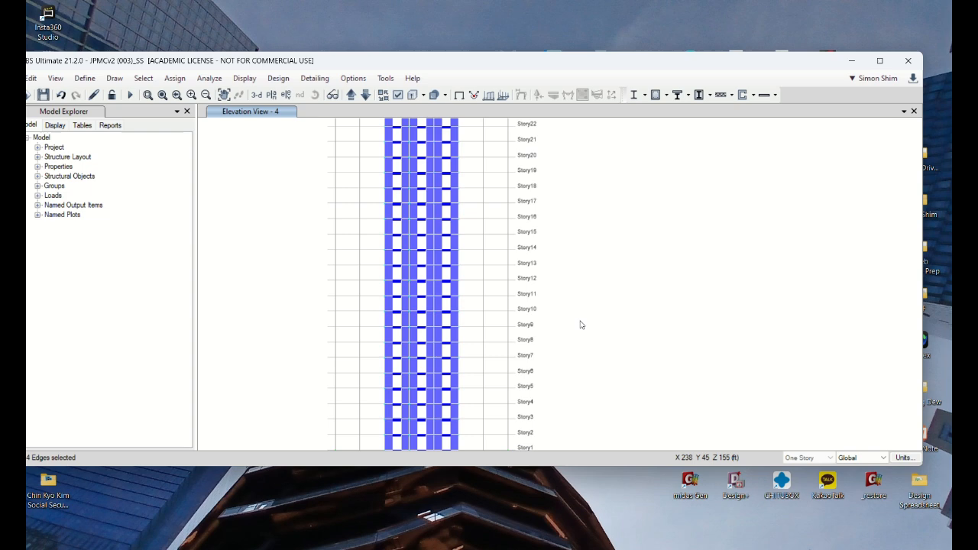
middle_click_drag(493, 379, 512, 253)
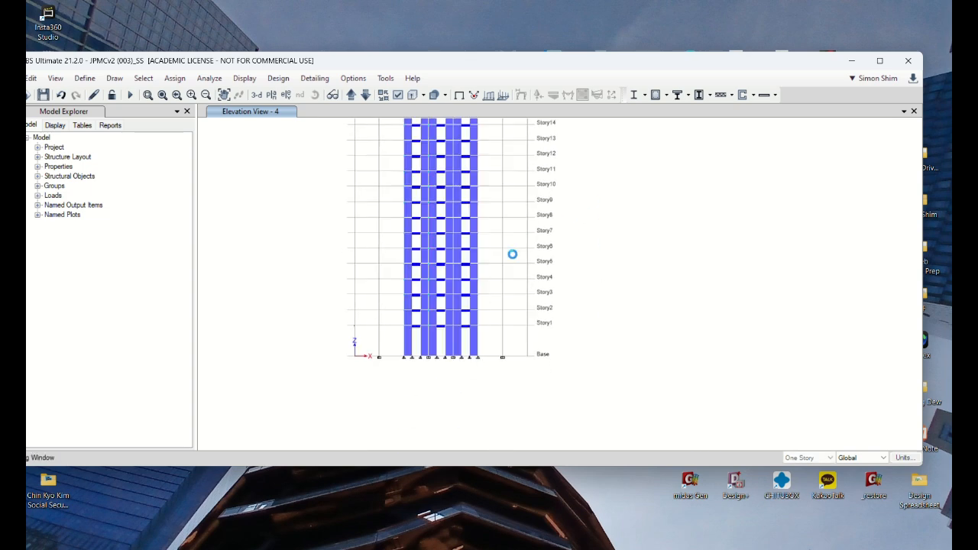
right_click(477, 275)
key("Escape")
right_click(473, 277)
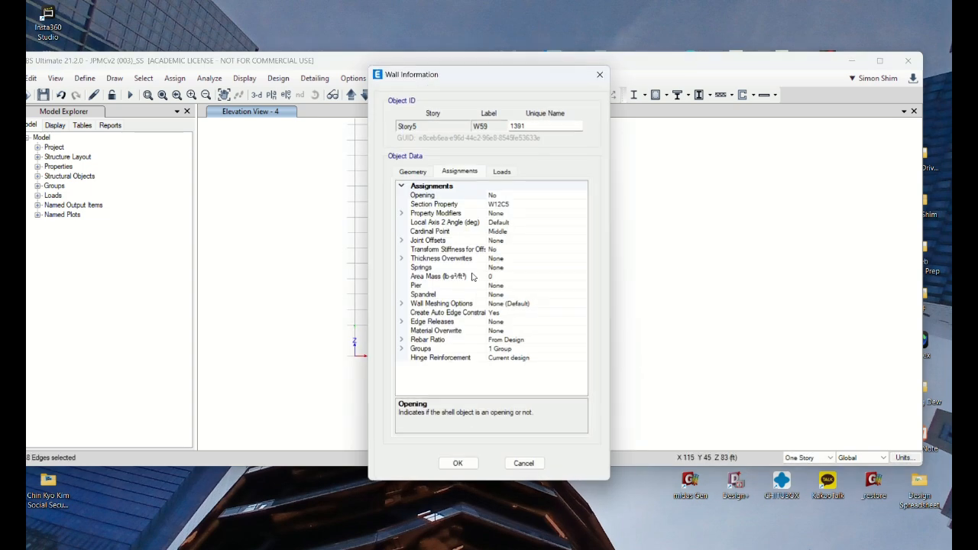
left_click(524, 464)
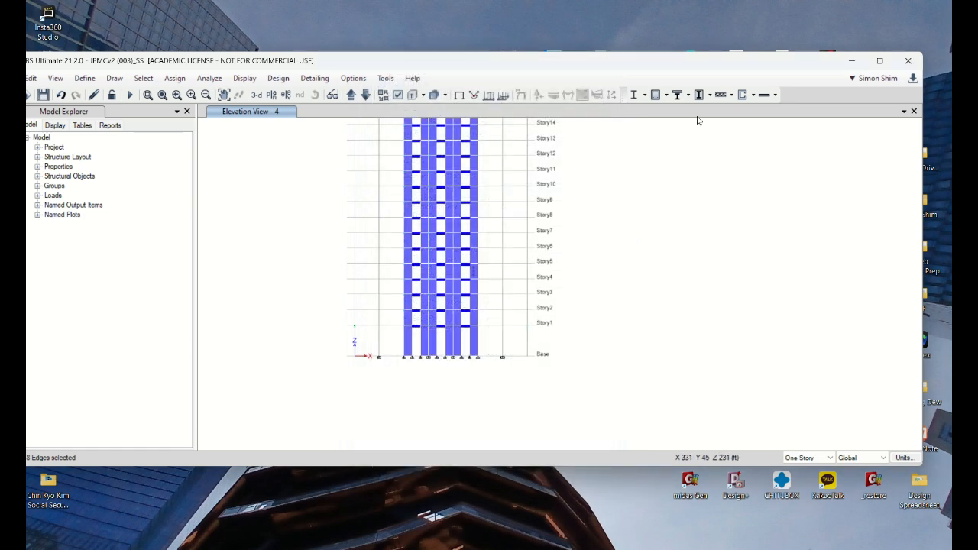
Step: Maximize the program window and set the 3D view to the xz direction with an aperture of 0
double_click(696, 61)
scroll(674, 308, "down", 3)
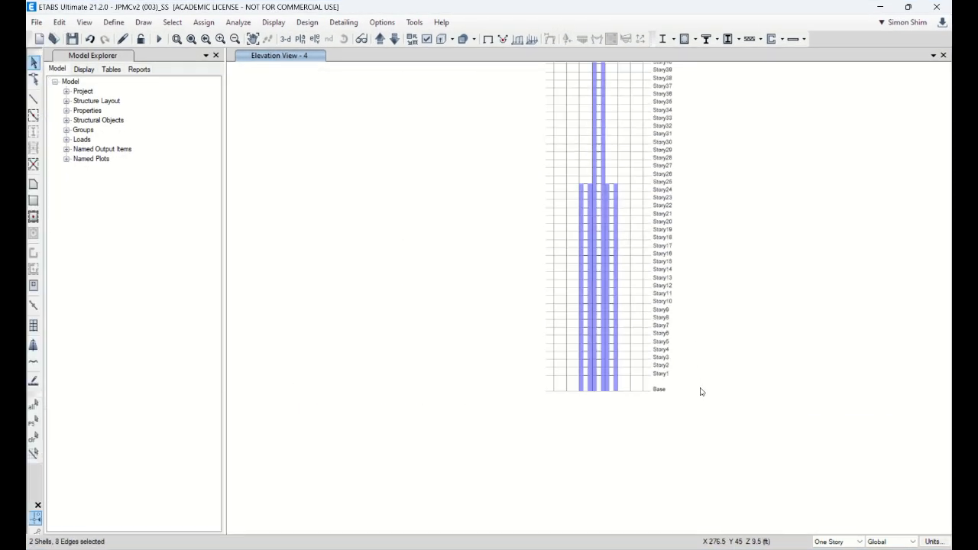
middle_click_drag(752, 207, 684, 249)
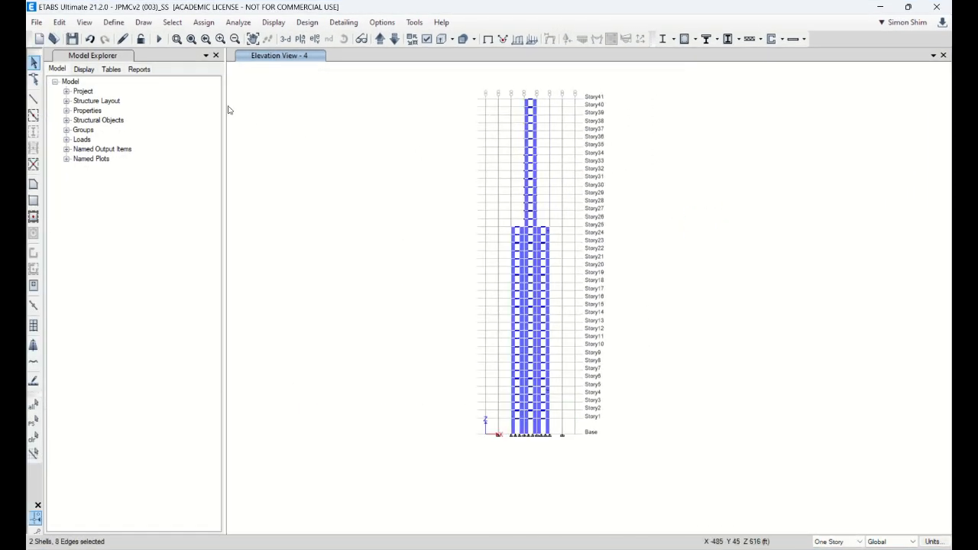
left_click(286, 40)
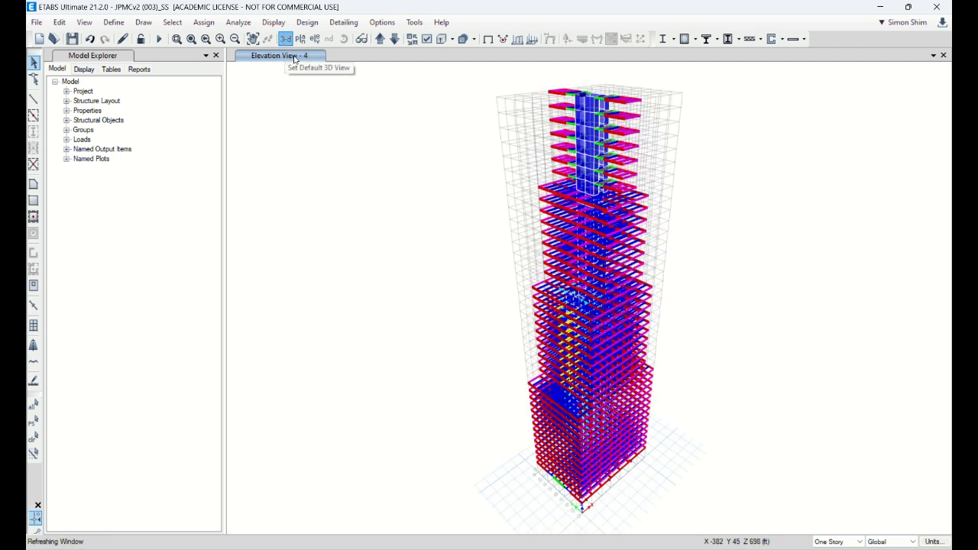
left_click(425, 40)
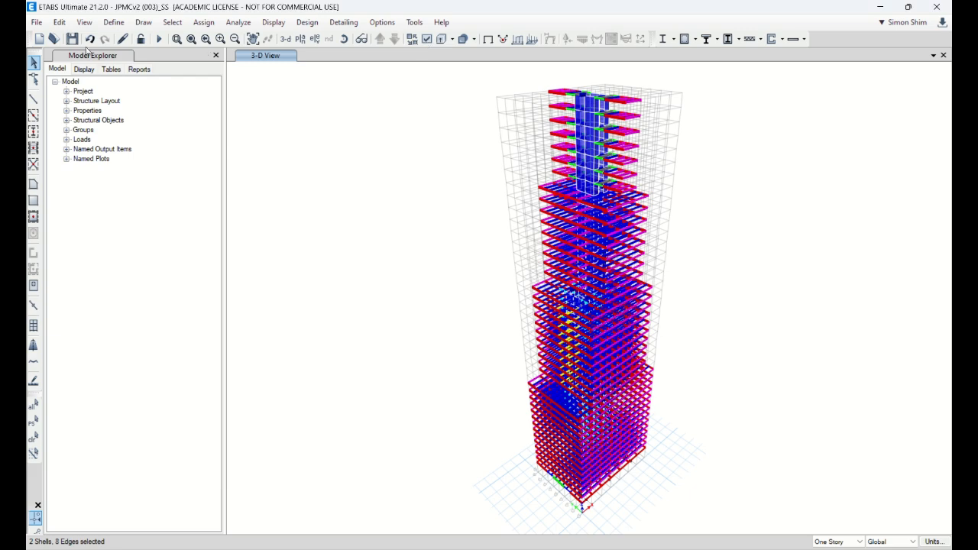
left_click(84, 23)
left_click(107, 35)
left_click(531, 333)
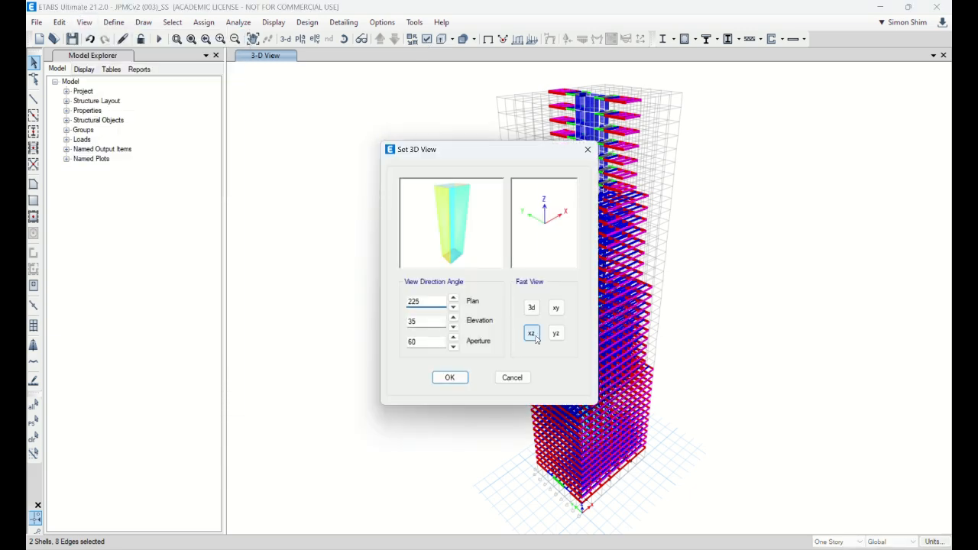
left_click_drag(443, 341, 350, 341)
type("0")
key("Return")
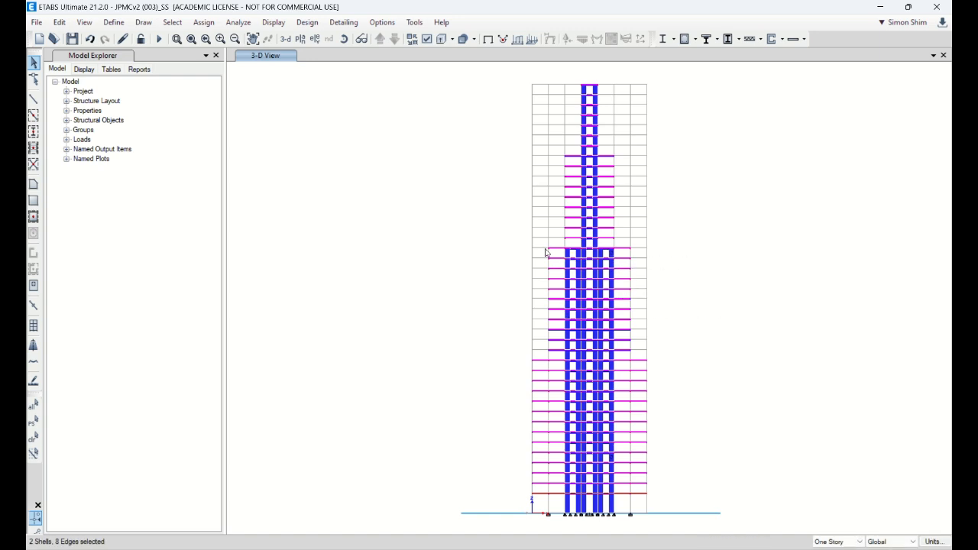
Step: Assign wall section W24C9 to all core walls from the base up to the tower's first setback
left_click_drag(525, 243, 726, 531)
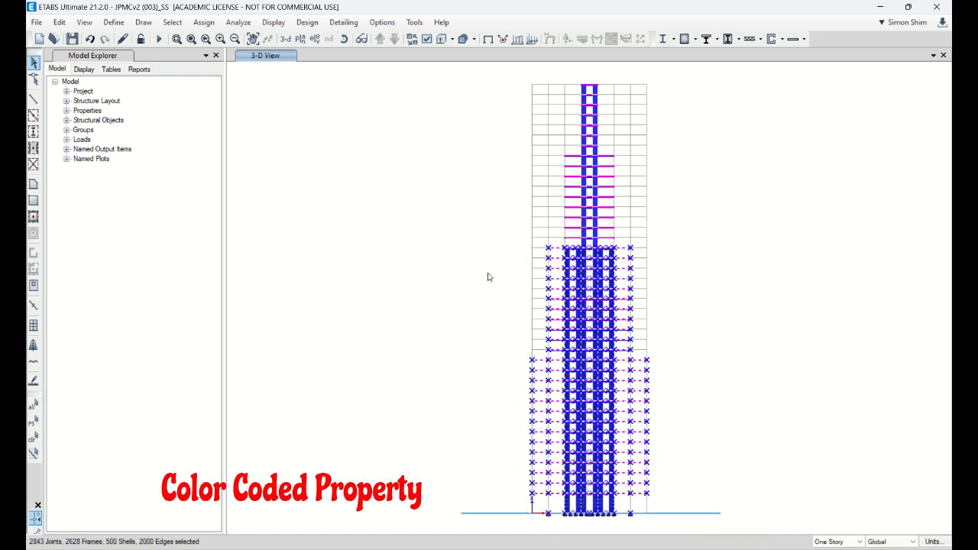
left_click(204, 22)
mouse_move(219, 69)
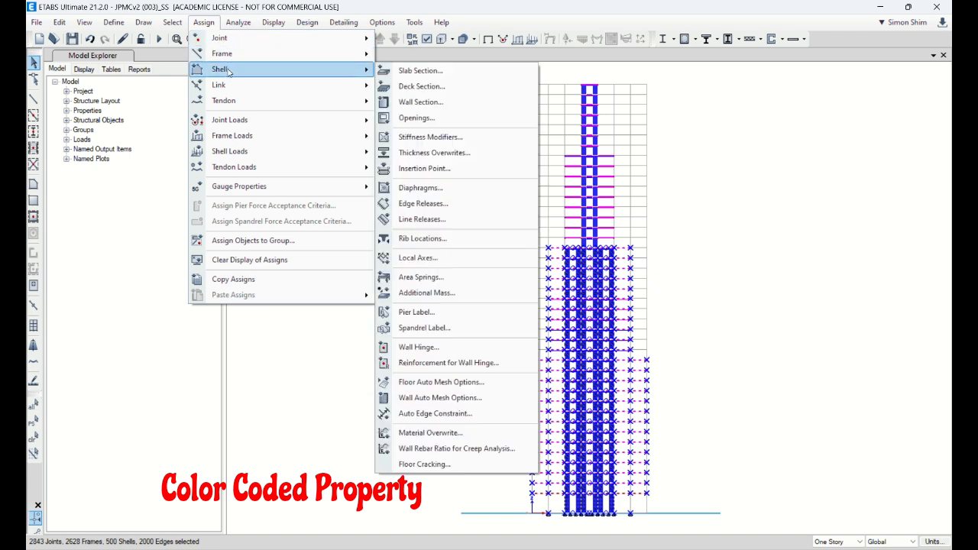
left_click(420, 102)
left_click(439, 222)
left_click_drag(483, 158, 395, 155)
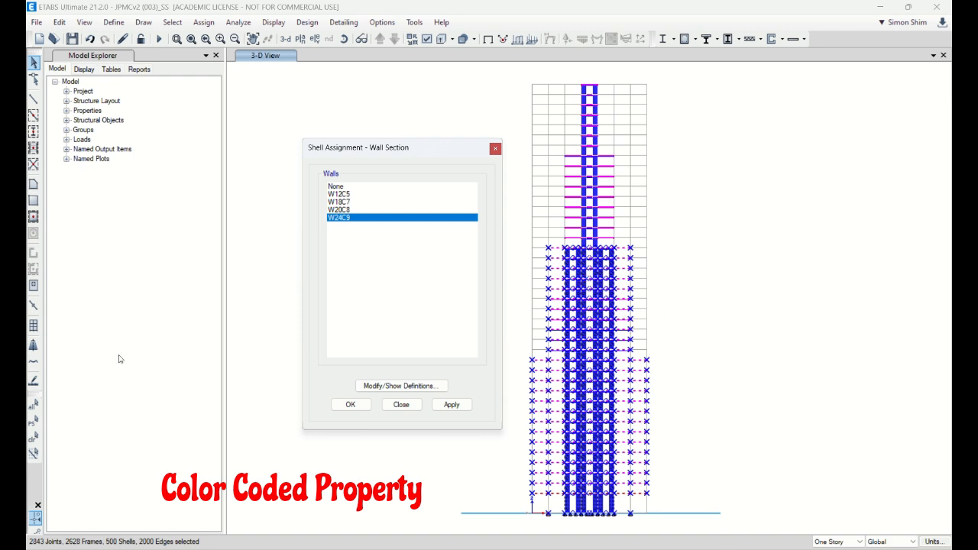
left_click(33, 438)
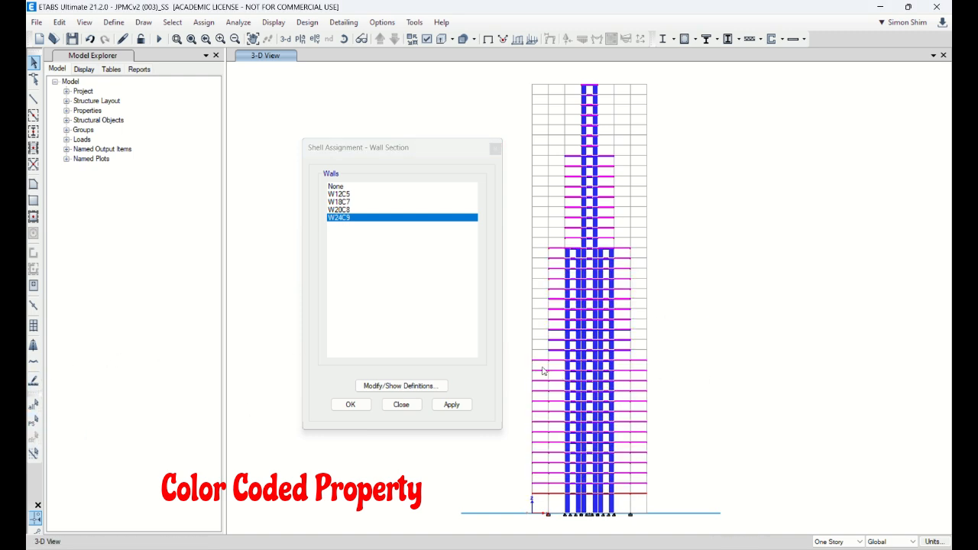
left_click_drag(528, 362, 732, 534)
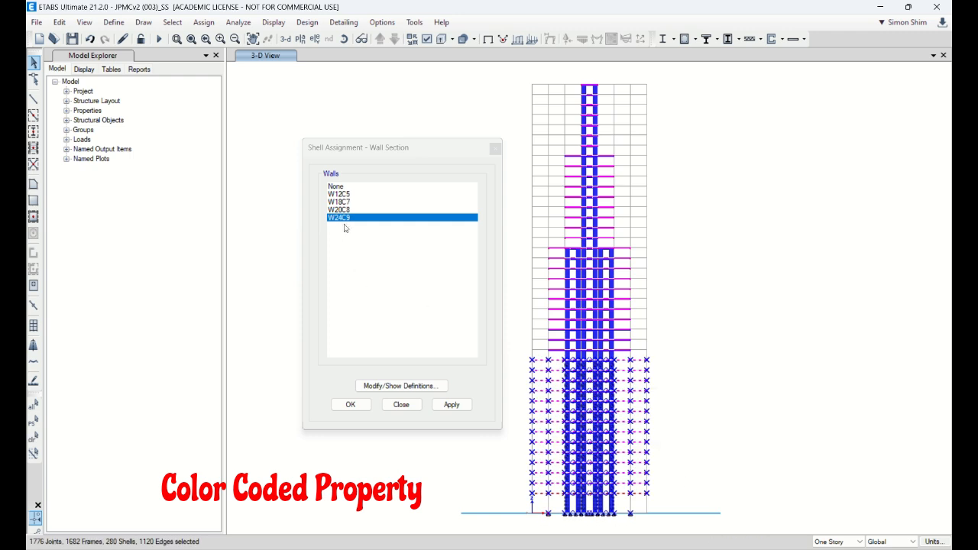
left_click(463, 403)
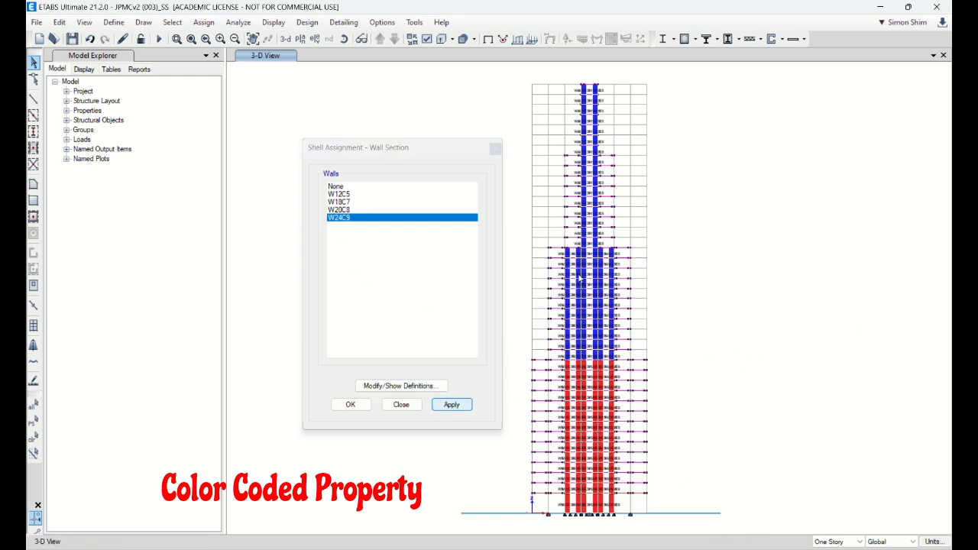
Step: Assign wall section W20C8 to the core walls between the first setback and the level where the outer core walls end
left_click_drag(532, 248, 691, 370)
left_click(345, 210)
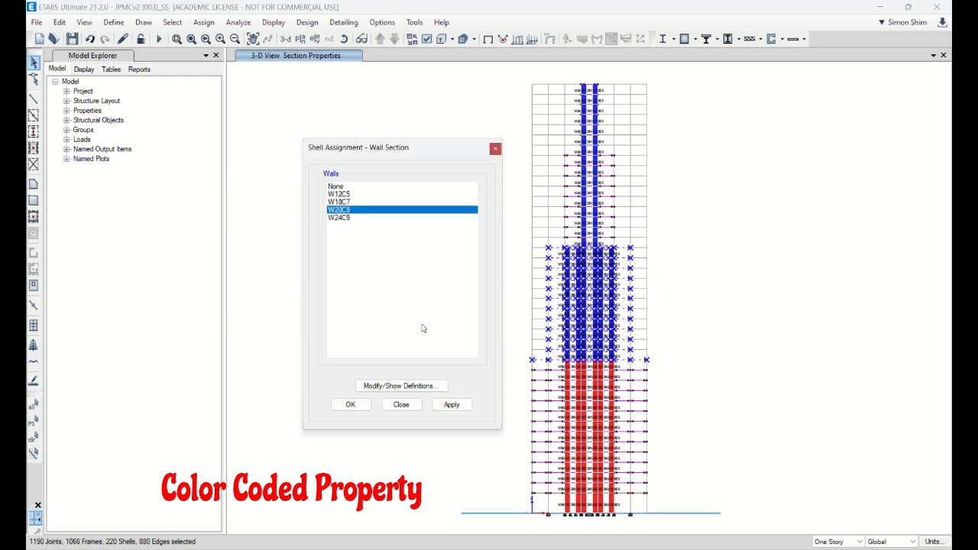
left_click(451, 405)
Step: Assign wall section W18C7 to the upper core walls, above the top of the outer walls, and finish the wall section assignment
left_click_drag(519, 71, 731, 256)
left_click(339, 202)
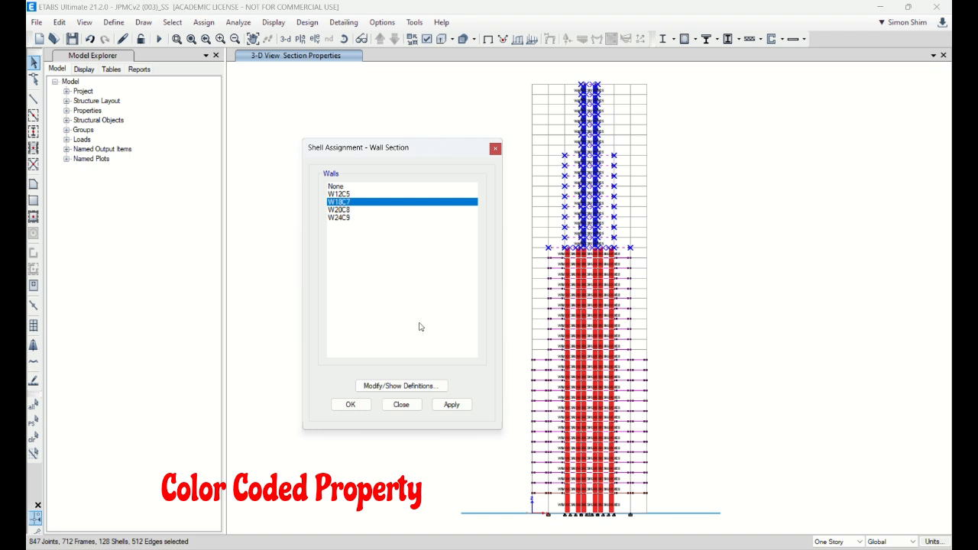
left_click(451, 404)
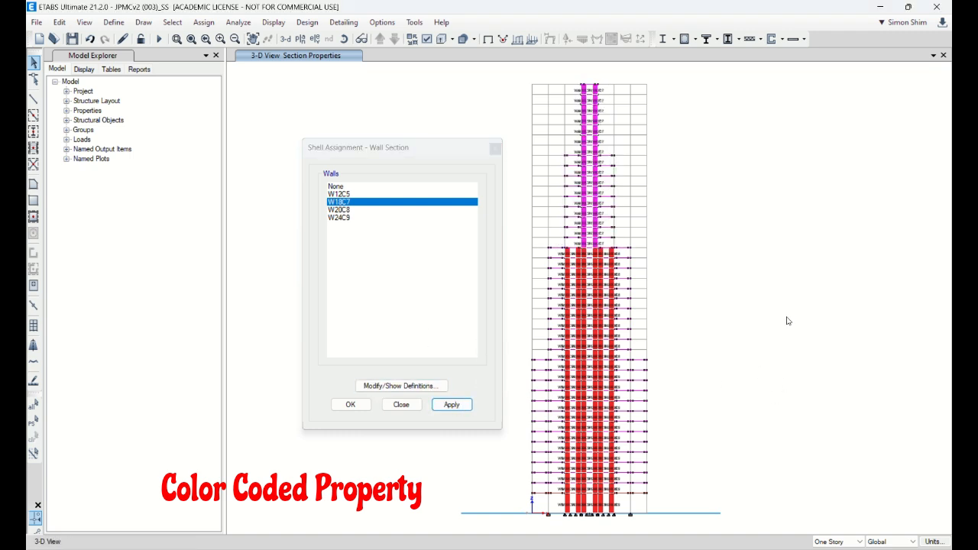
left_click(404, 405)
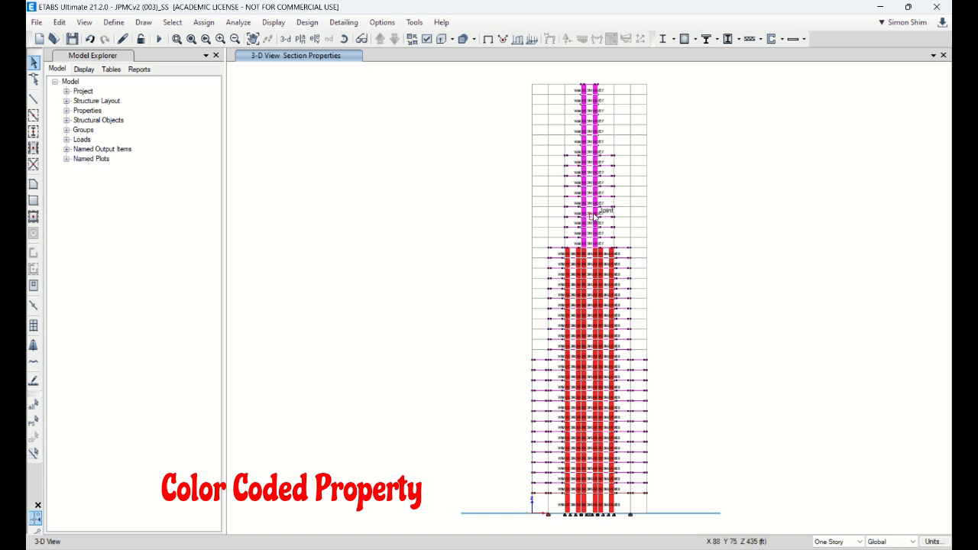
Step: Review the W24C9 wall property definition, including its material, thickness and display color
left_click(114, 26)
mouse_move(144, 56)
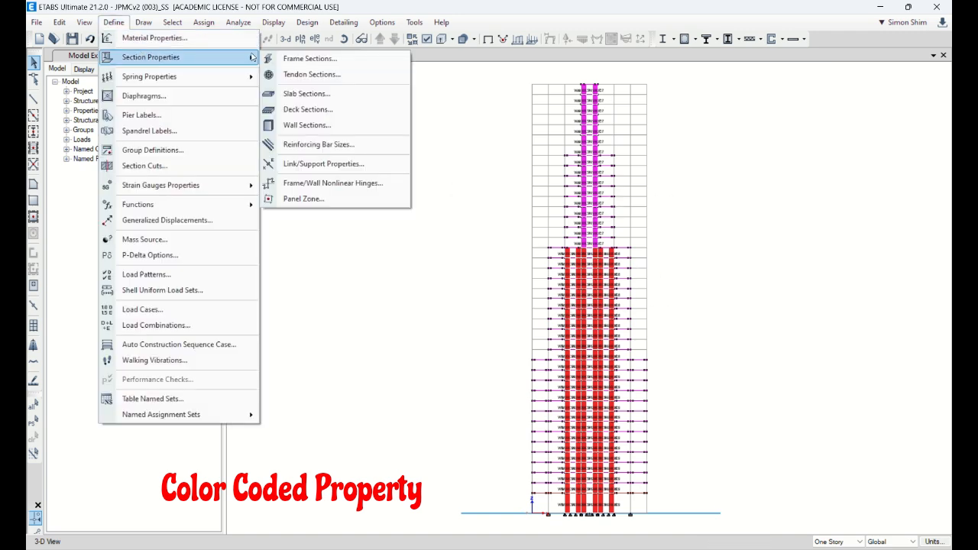
left_click(306, 124)
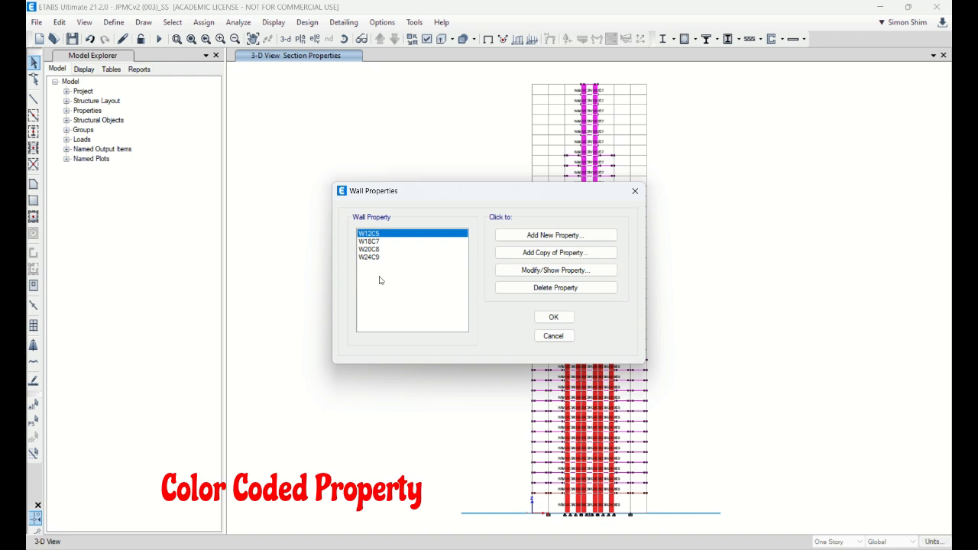
left_click(374, 257)
left_click(556, 270)
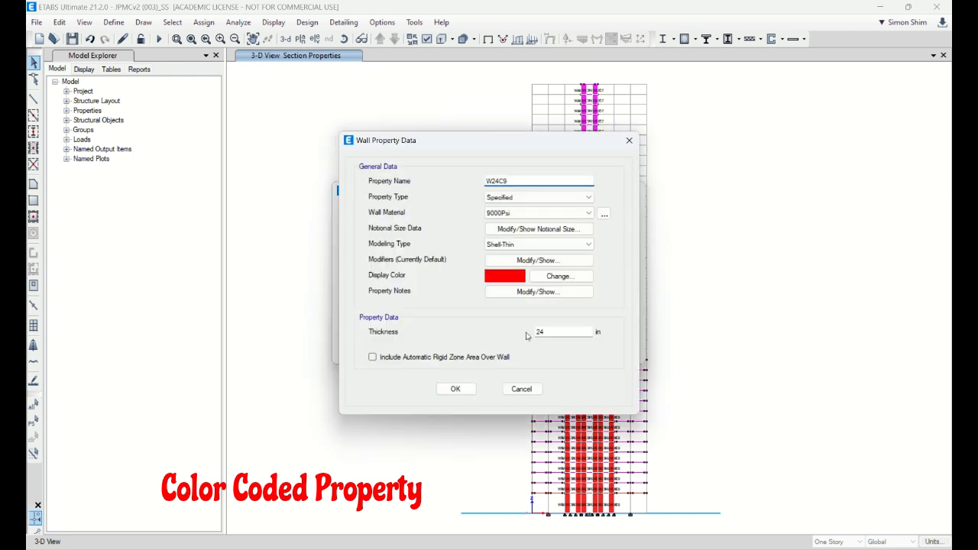
left_click(522, 386)
Step: Change the display color of wall property W20C8 to light green (128, 255, 0) and redisplay the model without section labels
left_click(394, 250)
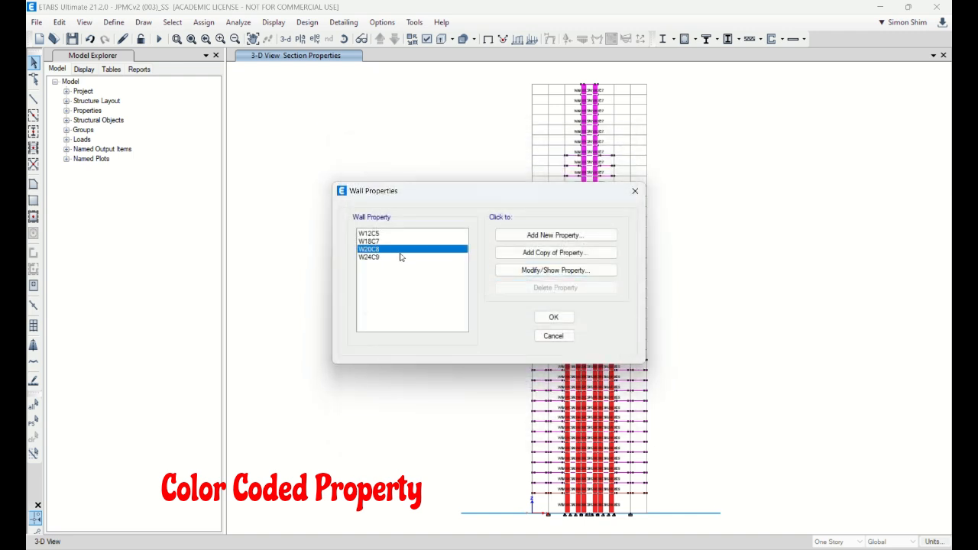
left_click(556, 270)
left_click(509, 278)
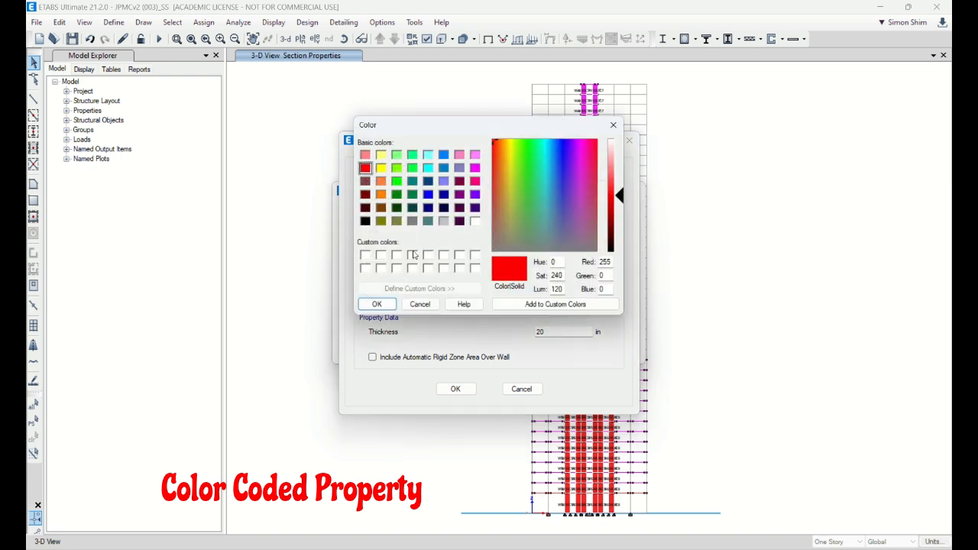
left_click(398, 169)
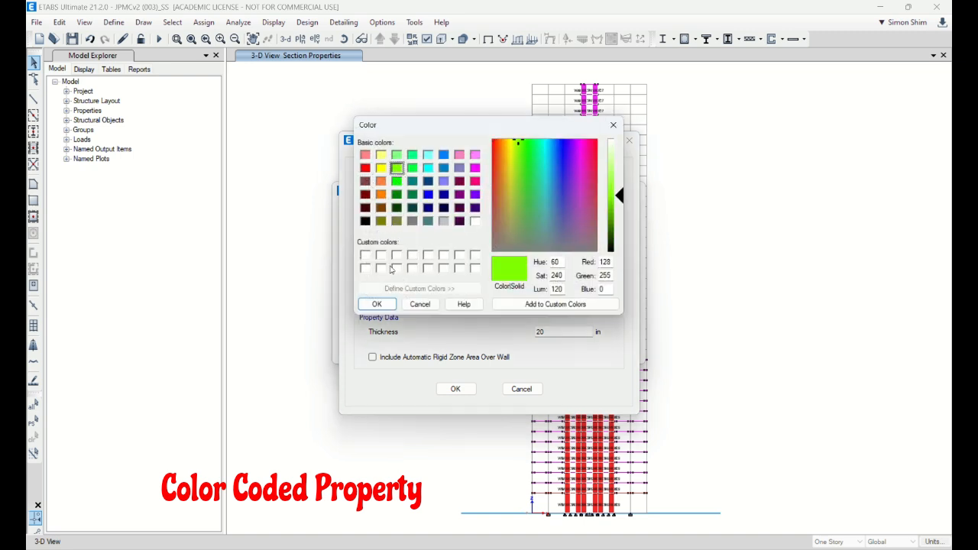
left_click(377, 304)
left_click(455, 389)
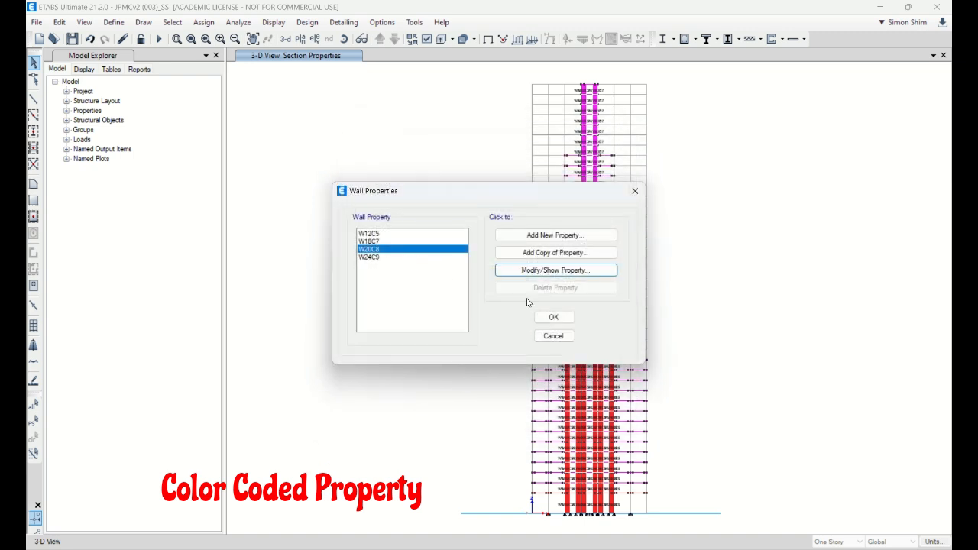
left_click(554, 318)
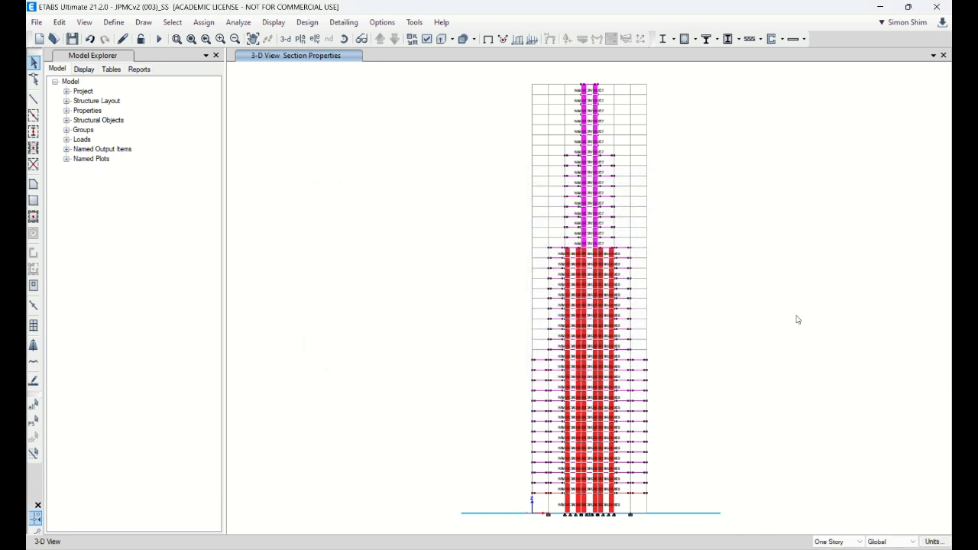
left_click(488, 41)
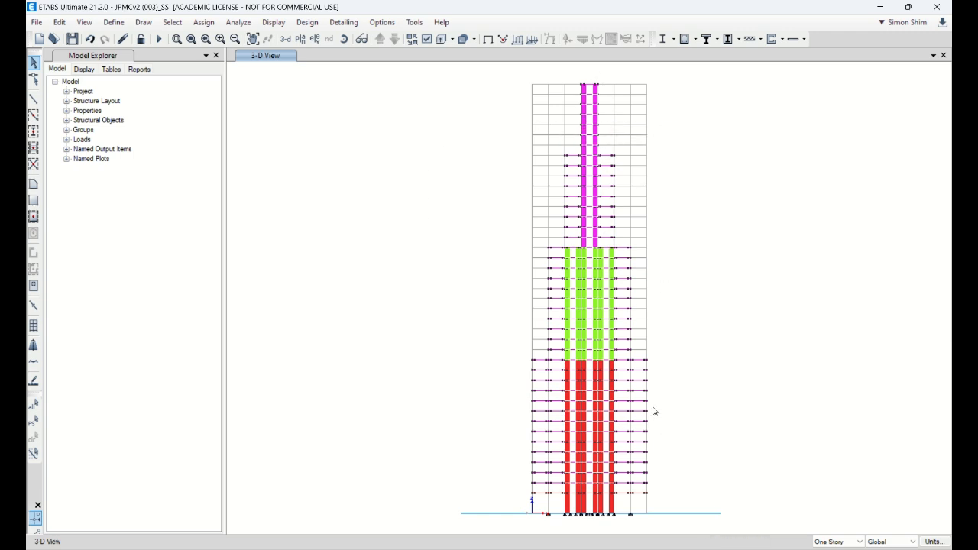
Step: Set the 3D view to the xy direction with an aperture of 0
left_click(84, 22)
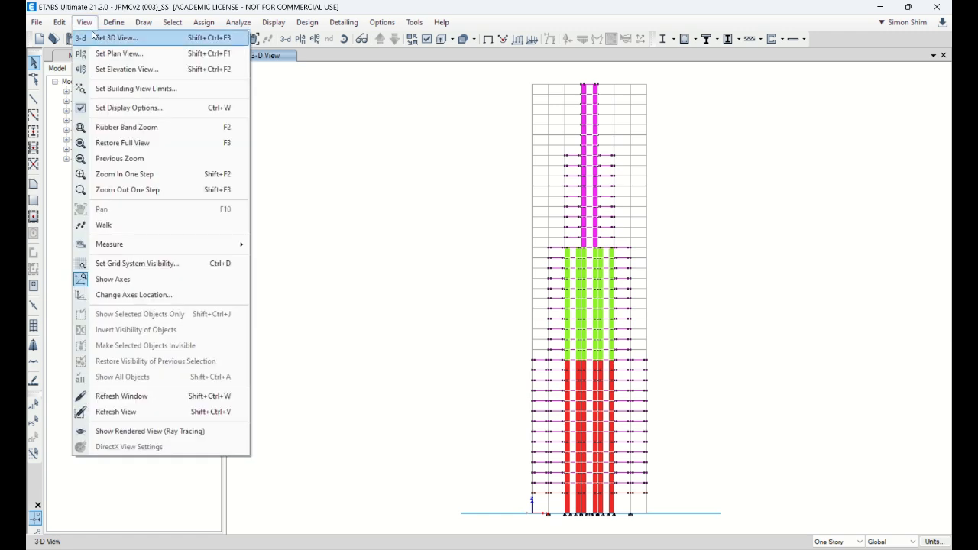
left_click(97, 35)
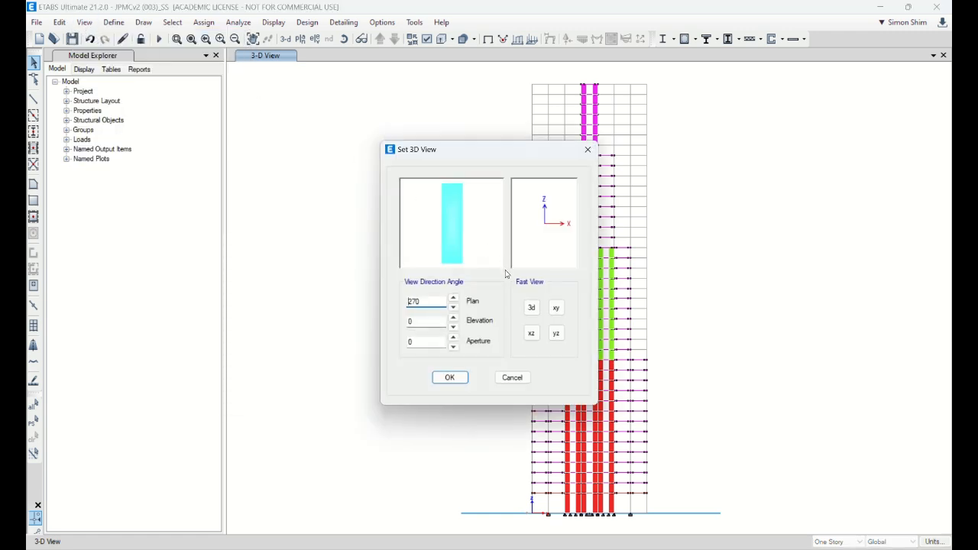
left_click(557, 310)
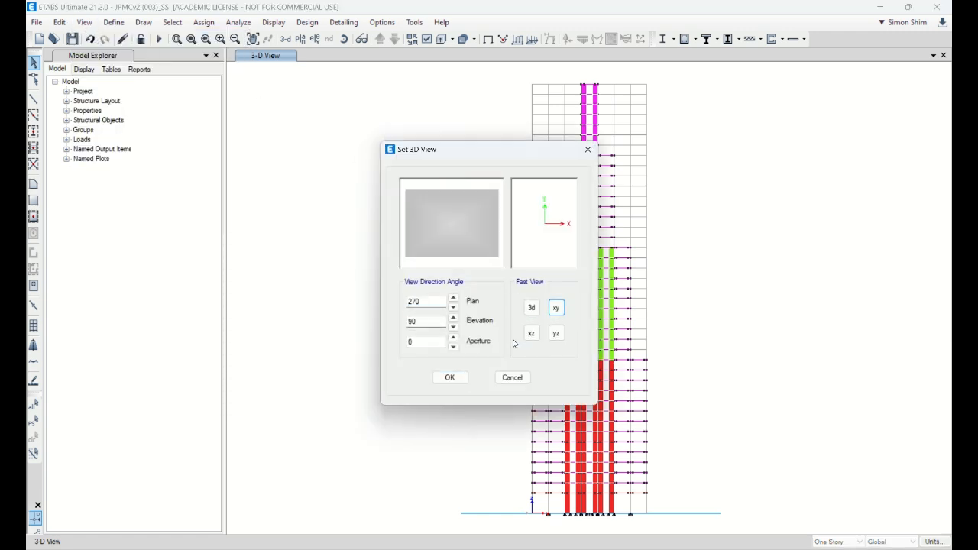
left_click(450, 378)
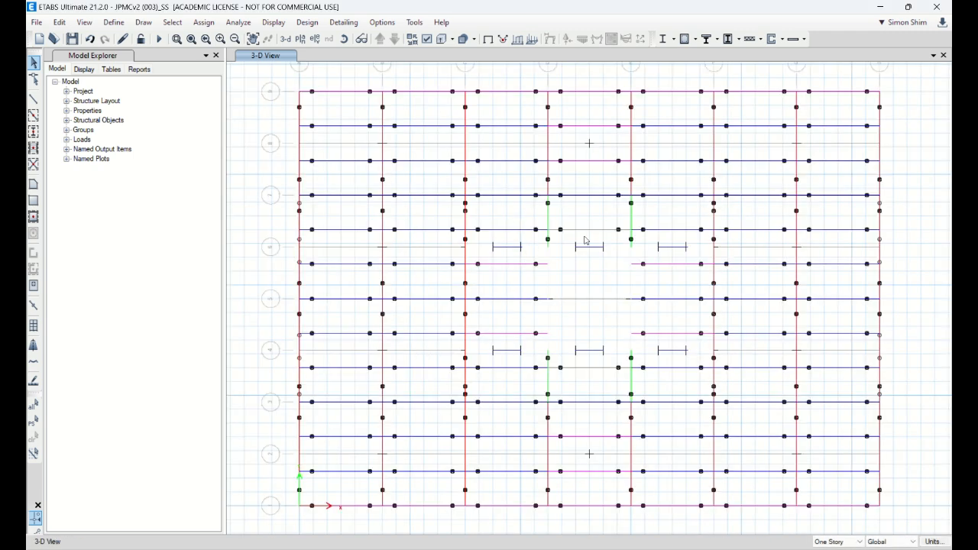
Step: Isolate the core walls and coupling beams so only they are visible, and show them in the default 3D view
left_click_drag(486, 243, 698, 365)
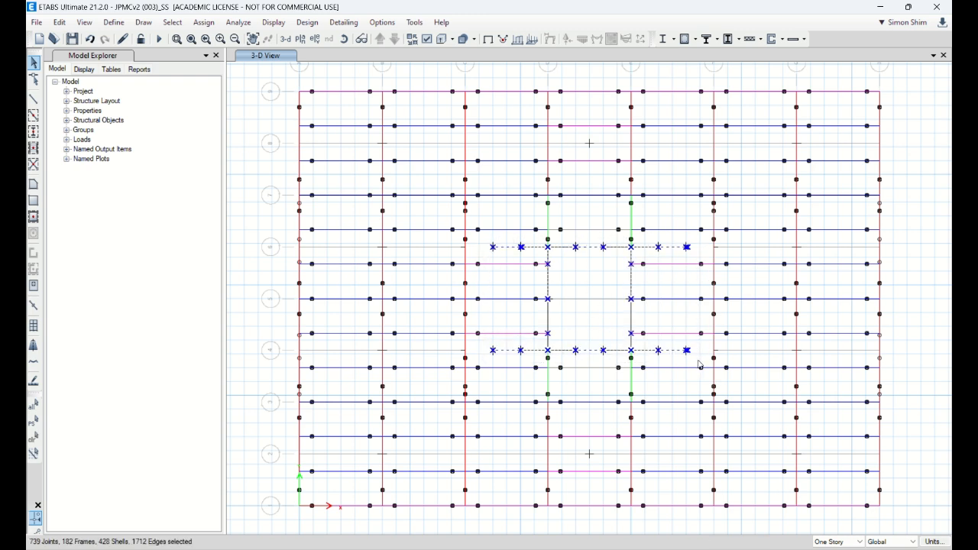
right_click(238, 163)
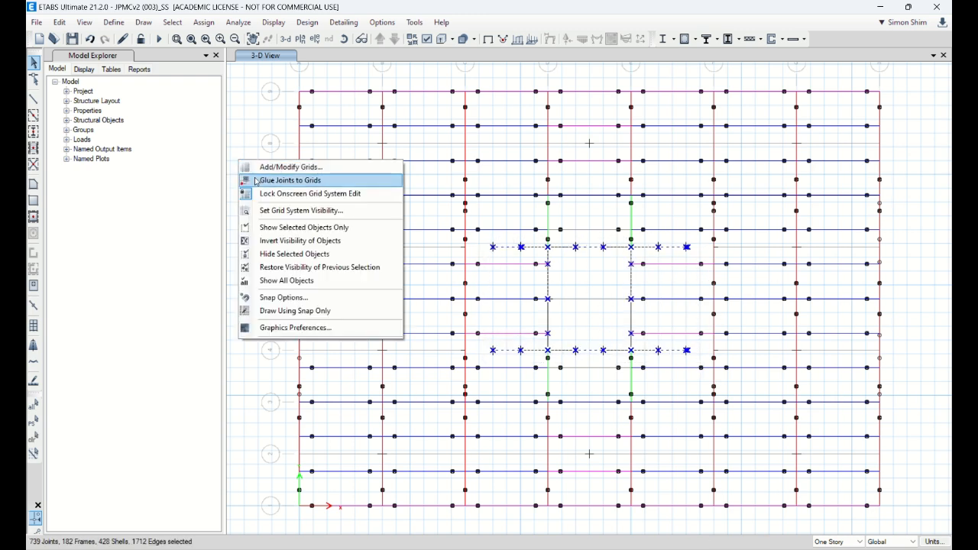
left_click(285, 229)
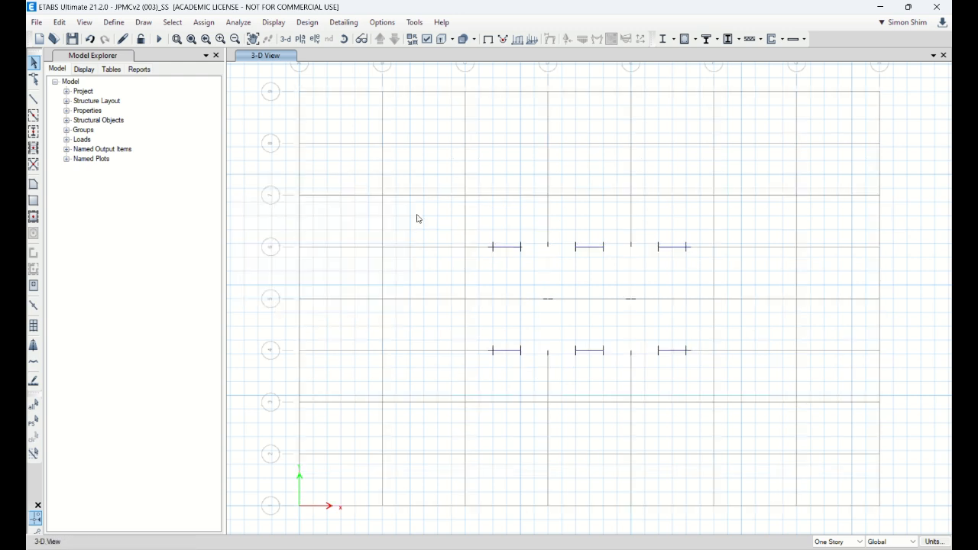
left_click(288, 42)
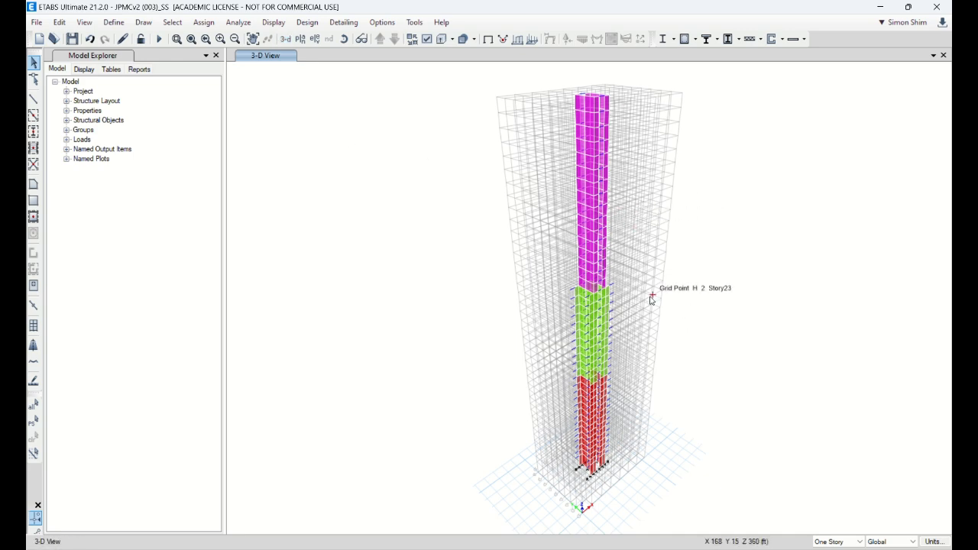
Step: Hide the grid lines and inspect the section assignment of the outer beam extending from the core wall at Story25
scroll(638, 299, "up", 3)
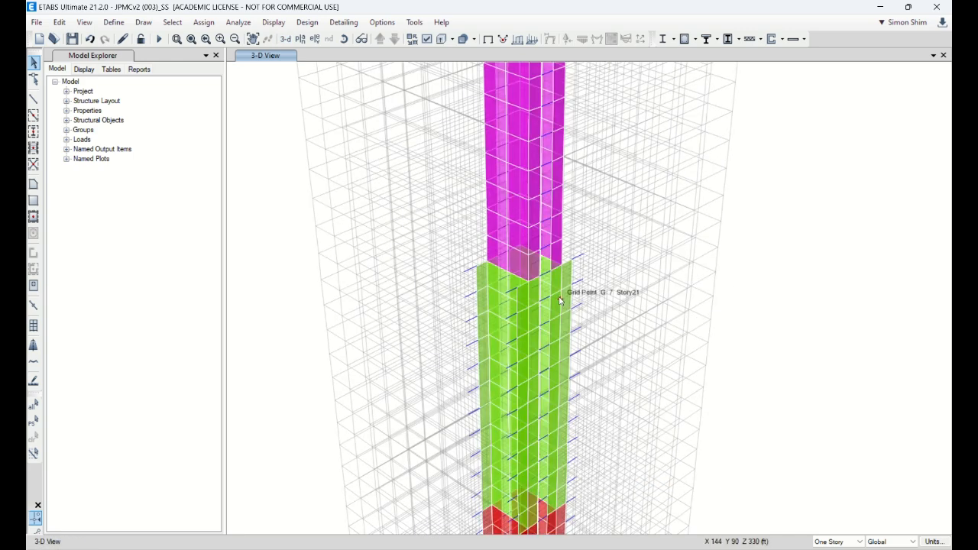
key("F7")
scroll(585, 279, "up", 2)
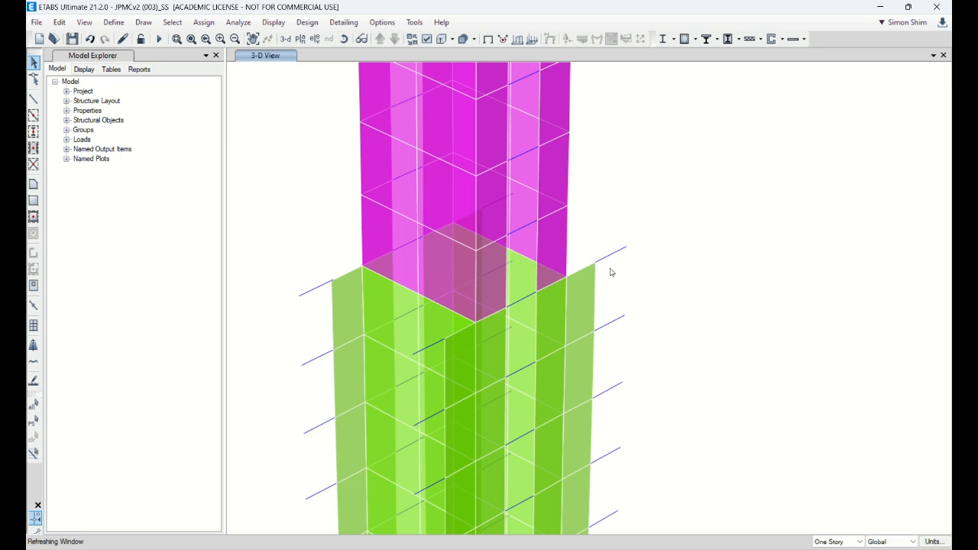
right_click(619, 256)
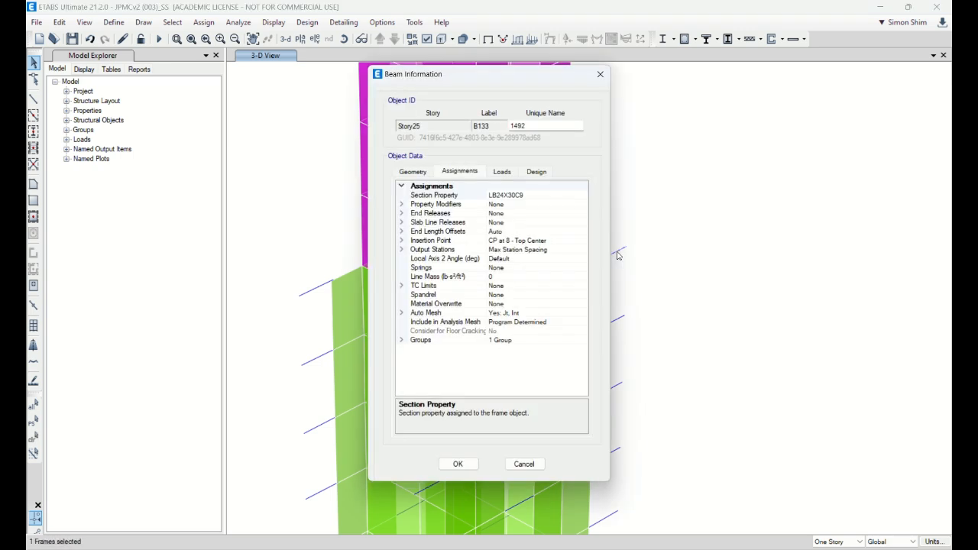
left_click(530, 464)
Step: Examine the isolated core's walls and beams from its xz side
scroll(412, 276, "down", 3)
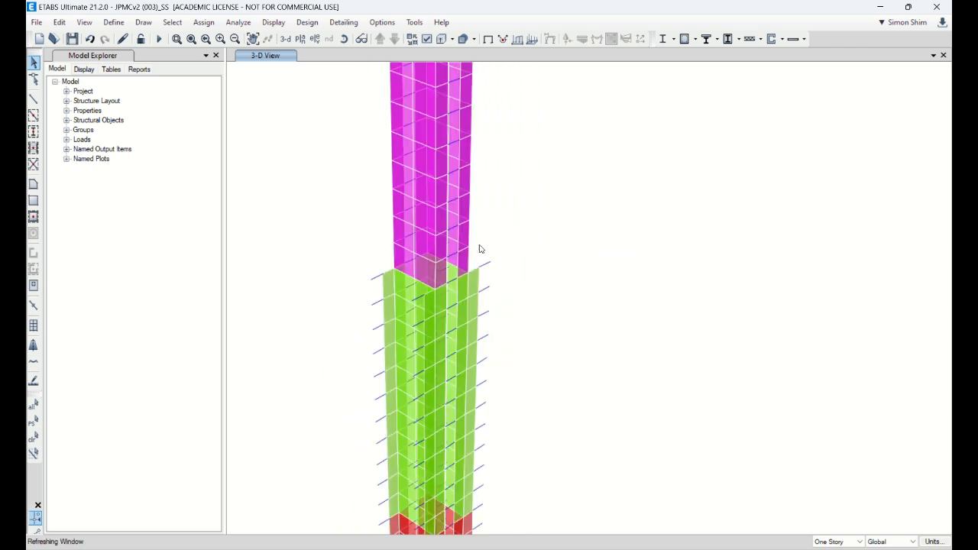
left_click(343, 44)
left_click_drag(604, 359, 820, 400)
left_click(418, 300)
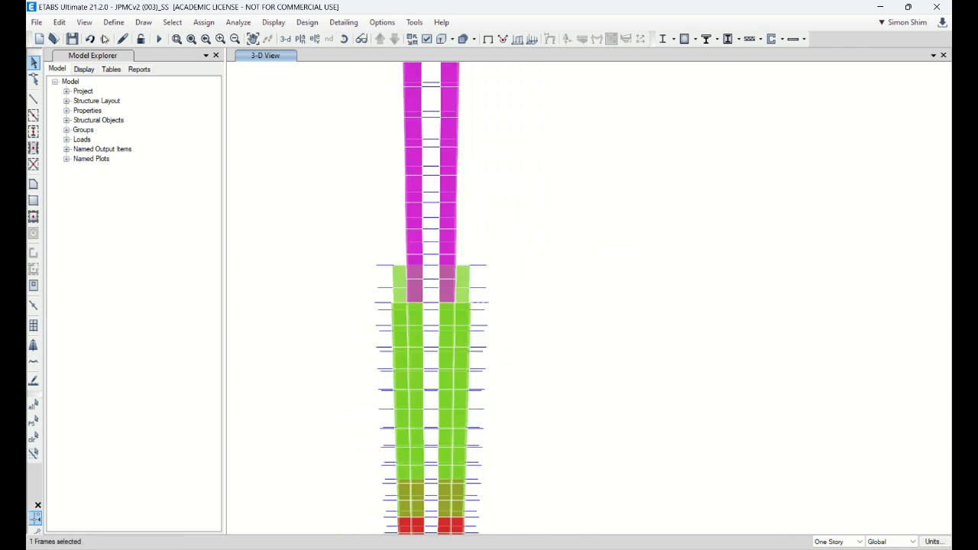
Step: Switch the 3D view to a flat xy plan view and show all of the model's objects
left_click(84, 22)
left_click(107, 36)
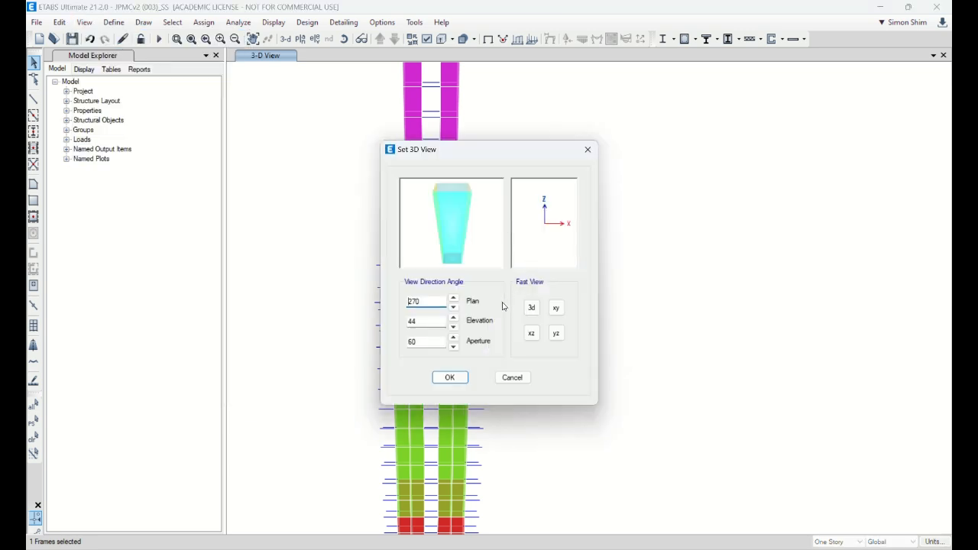
left_click(556, 308)
left_click_drag(425, 342, 359, 343)
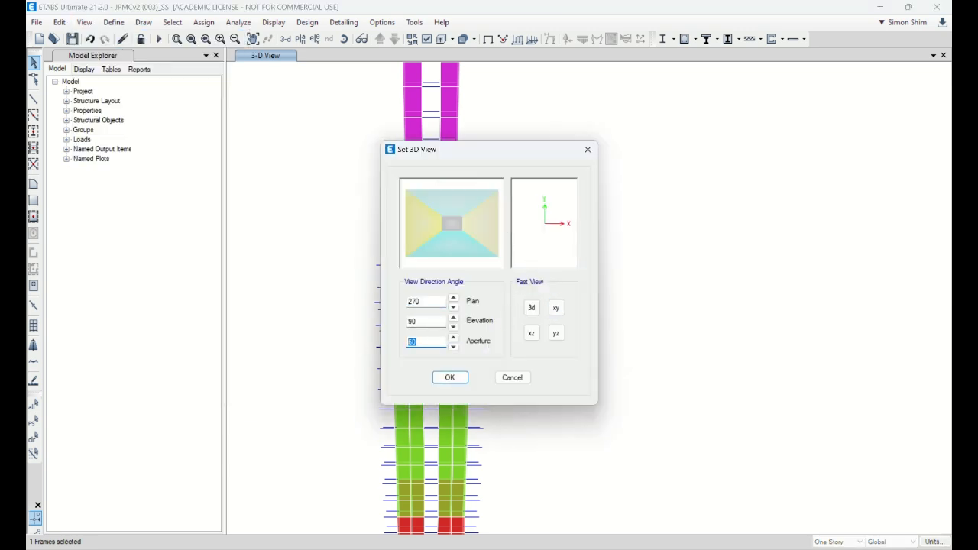
key("Return")
right_click(770, 203)
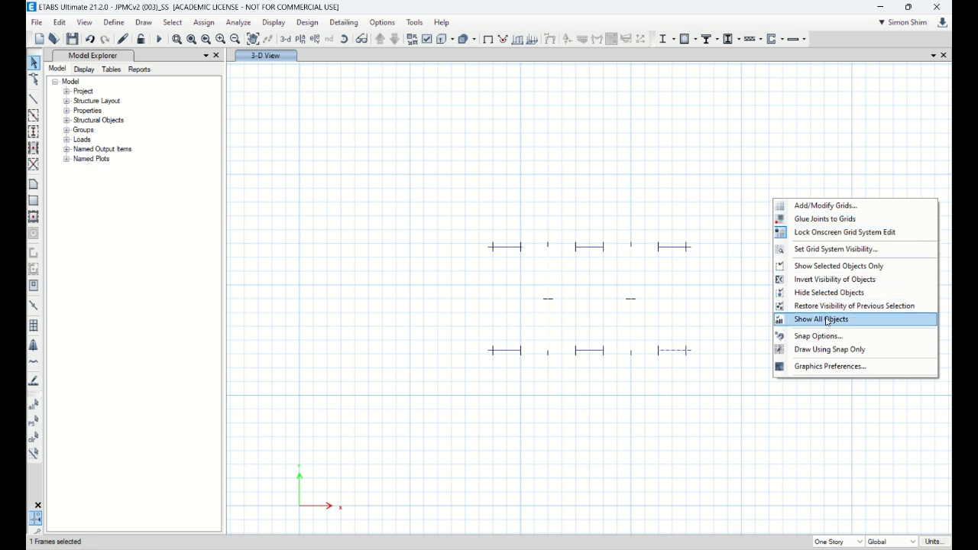
left_click(828, 321)
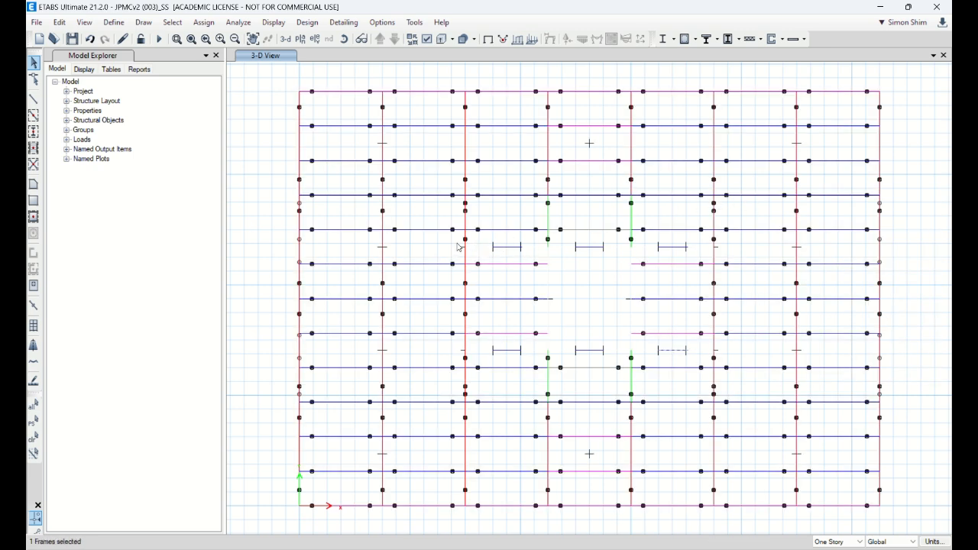
Step: Isolate the objects inside the central core rectangle and examine them in the default 3D view
left_click_drag(459, 245, 724, 363)
right_click(264, 149)
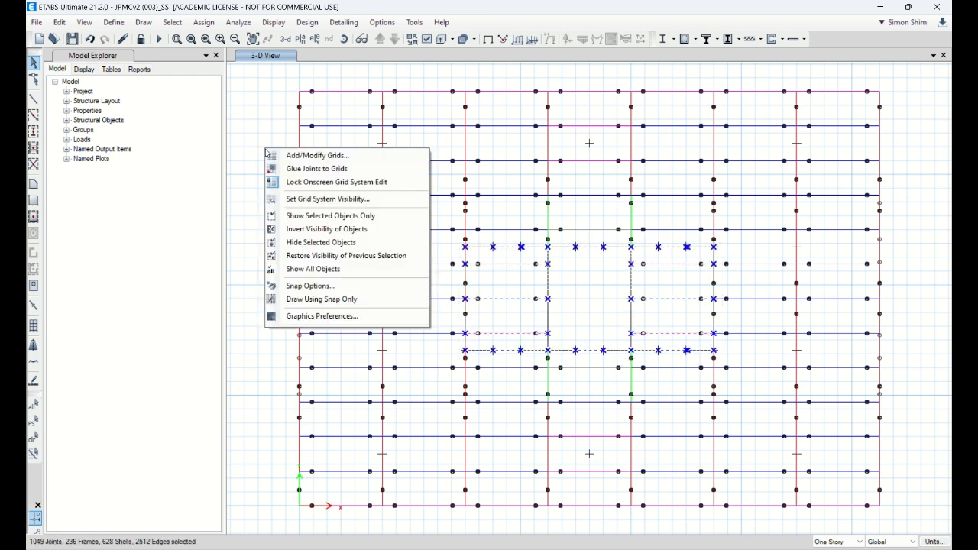
left_click(317, 211)
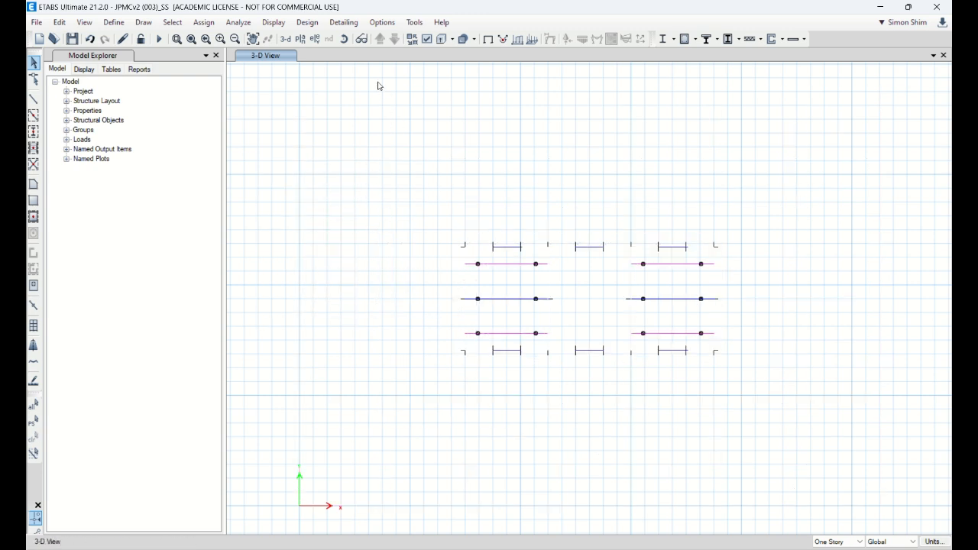
left_click(285, 39)
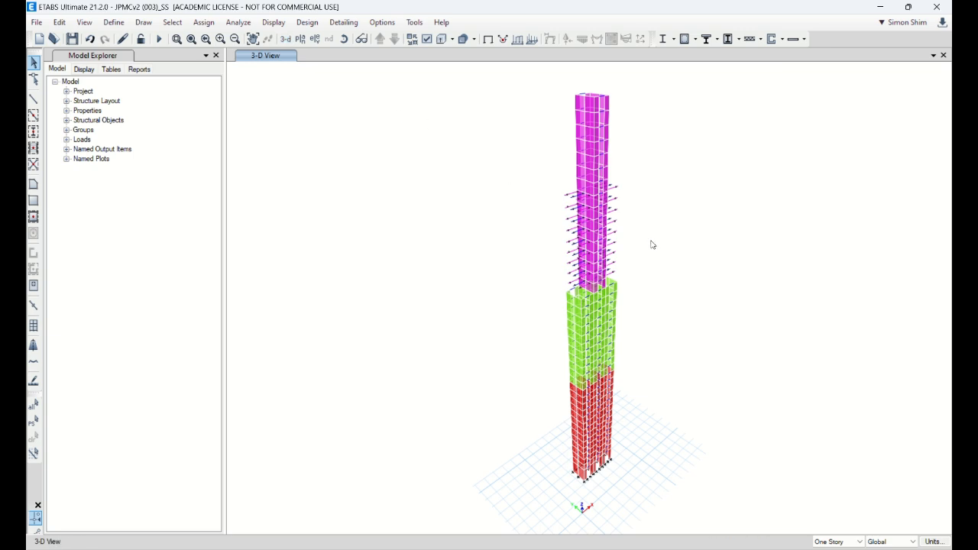
scroll(652, 245, "up", 4)
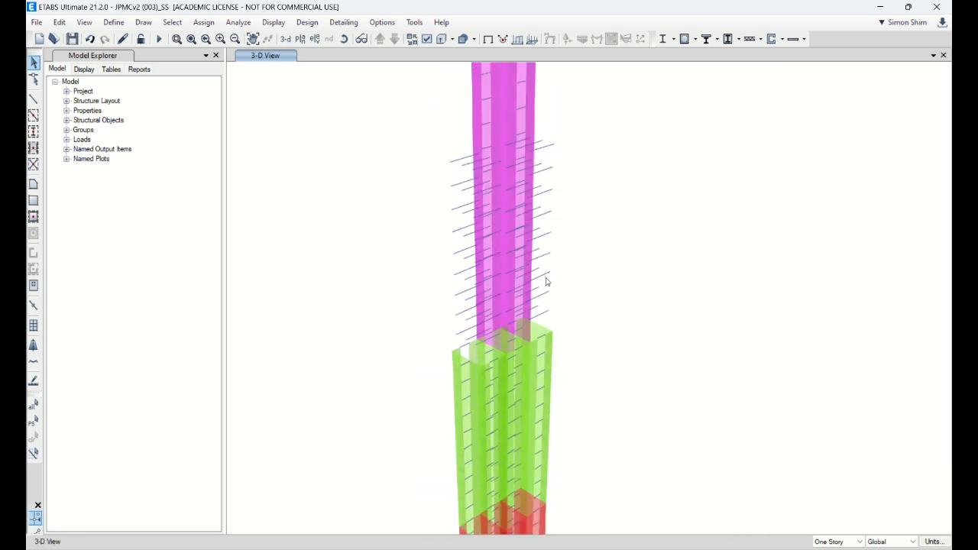
scroll(547, 282, "down", 4)
scroll(586, 382, "up", 3)
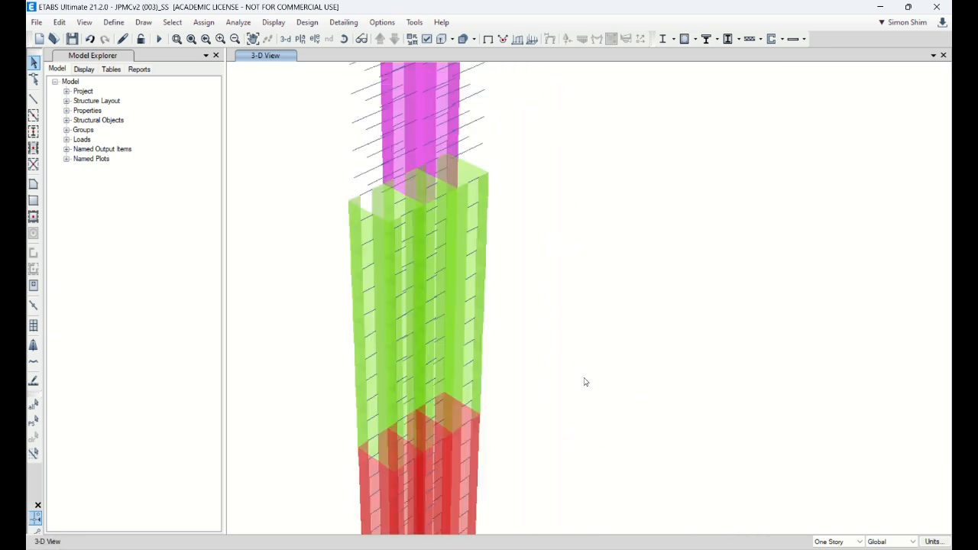
scroll(500, 283, "down", 4)
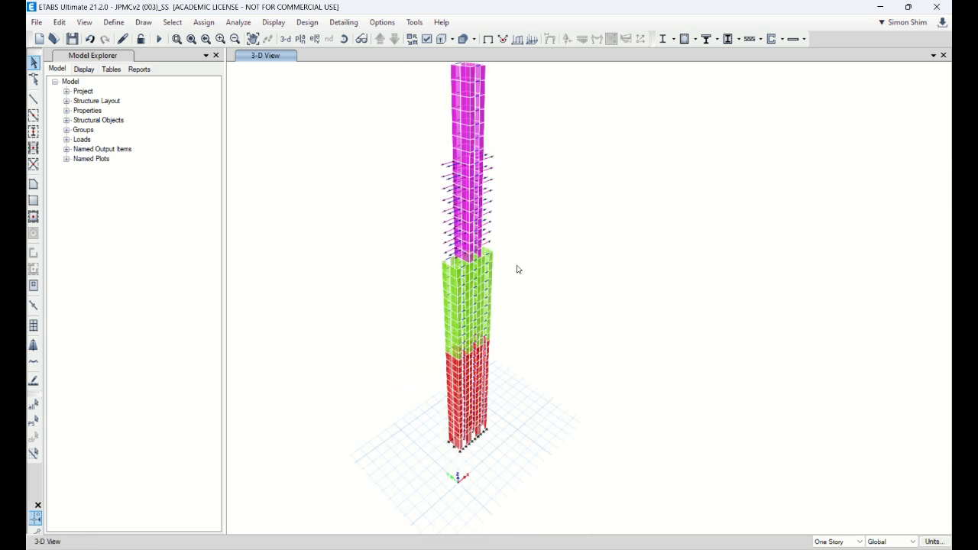
Step: Select all walls of the isolated core by object type
left_click(172, 22)
mouse_move(191, 37)
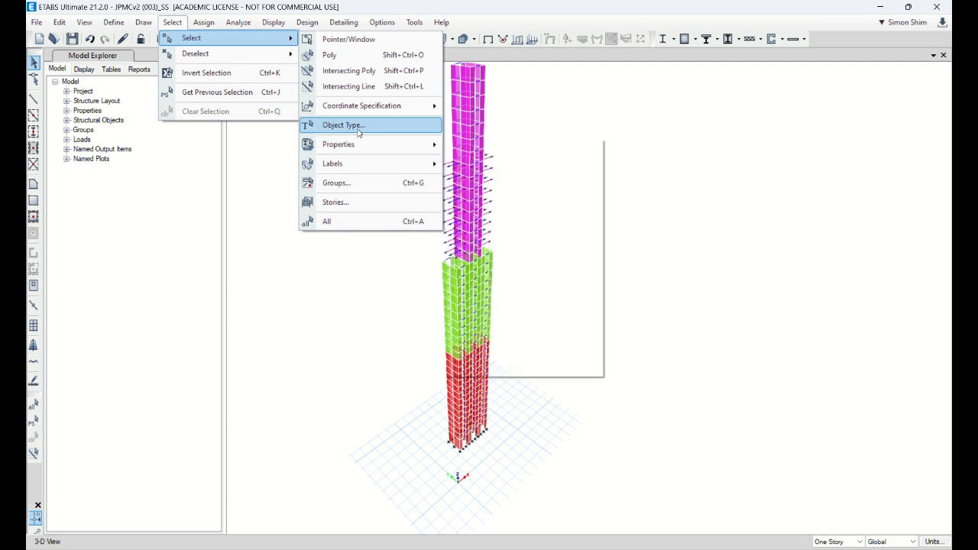
mouse_move(378, 146)
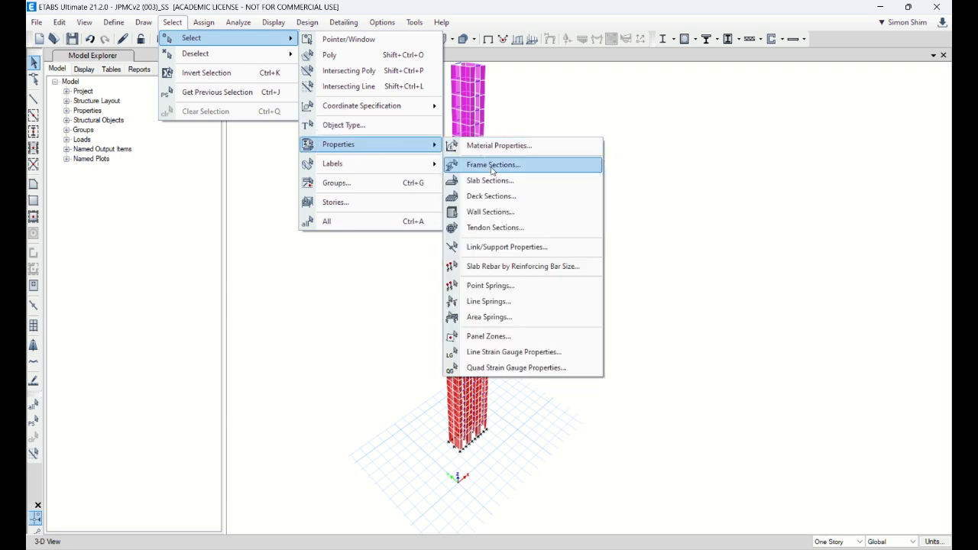
left_click(397, 127)
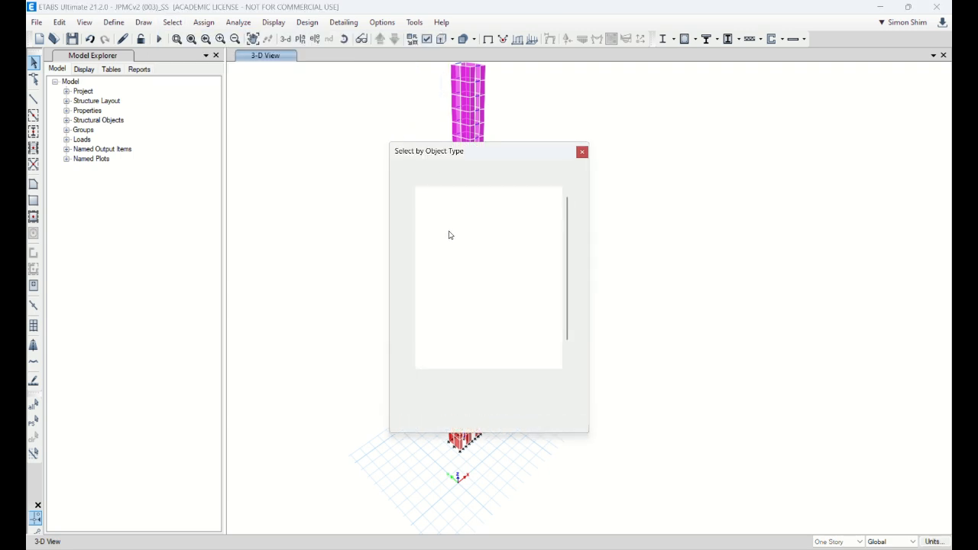
left_click(440, 286)
key("w")
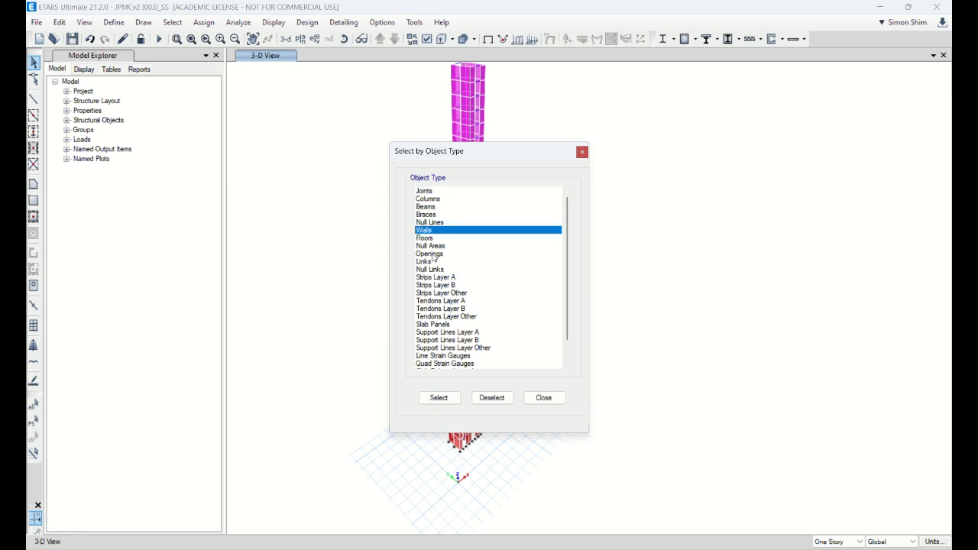
left_click(439, 398)
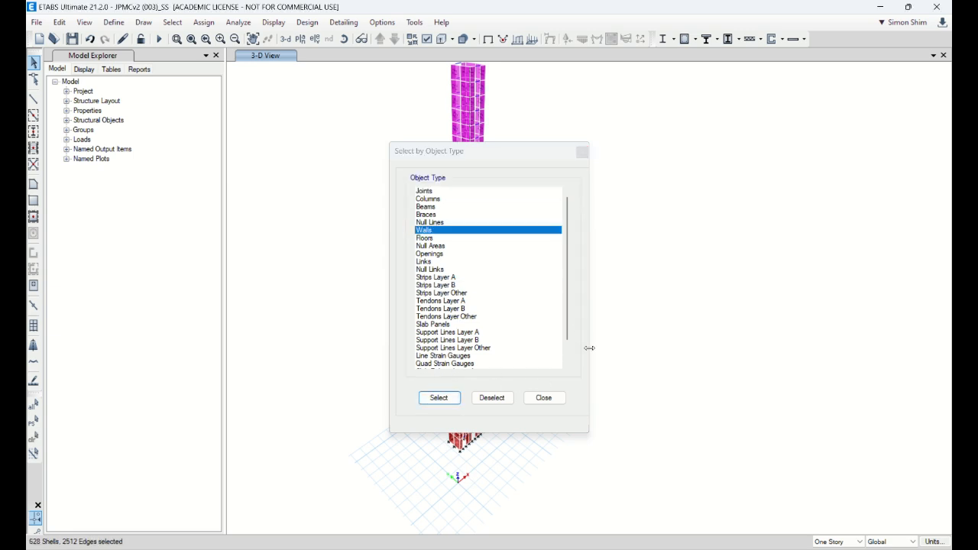
left_click(544, 398)
Step: Add all frames with sections LB18X30C7, LB20X30C8 and LB24X30C9 to the selection and show only the selected objects
left_click(174, 22)
mouse_move(184, 39)
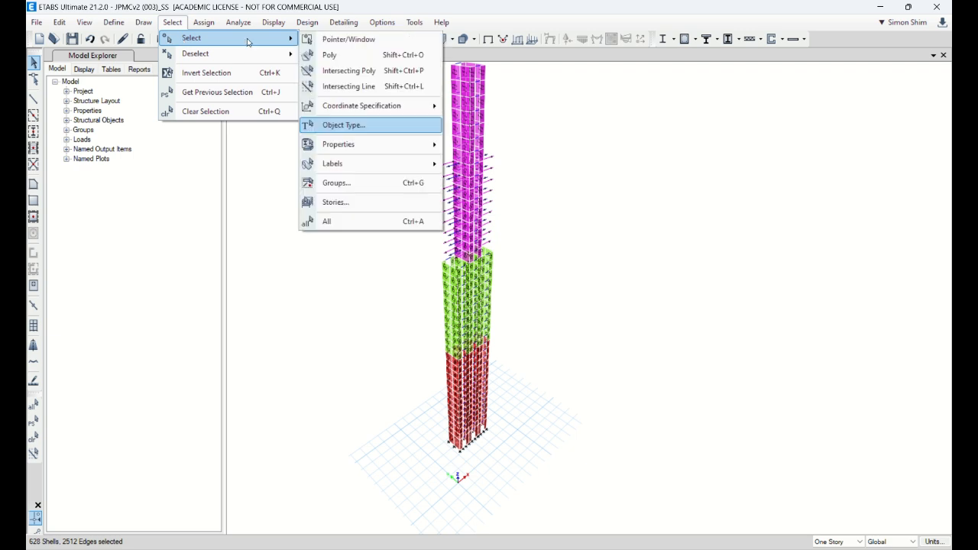
mouse_move(373, 149)
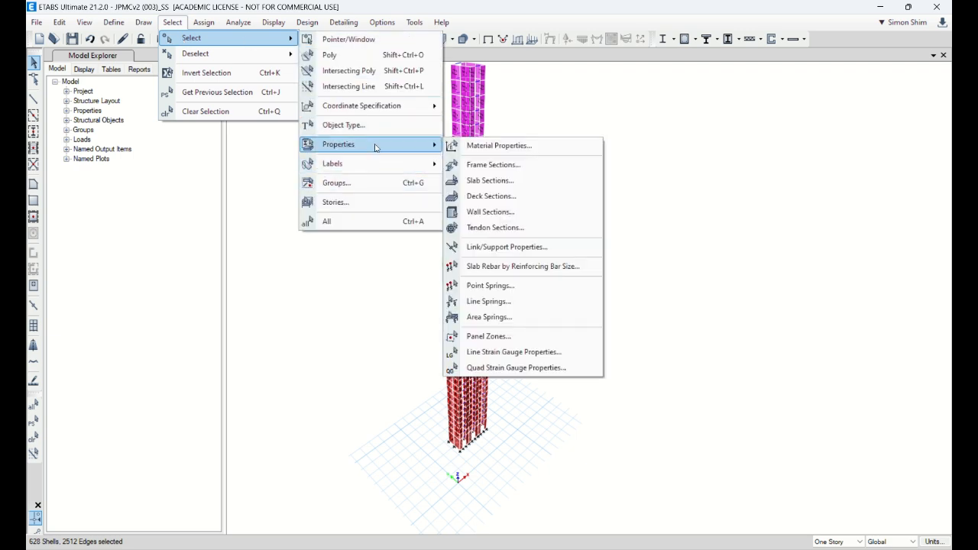
left_click(489, 164)
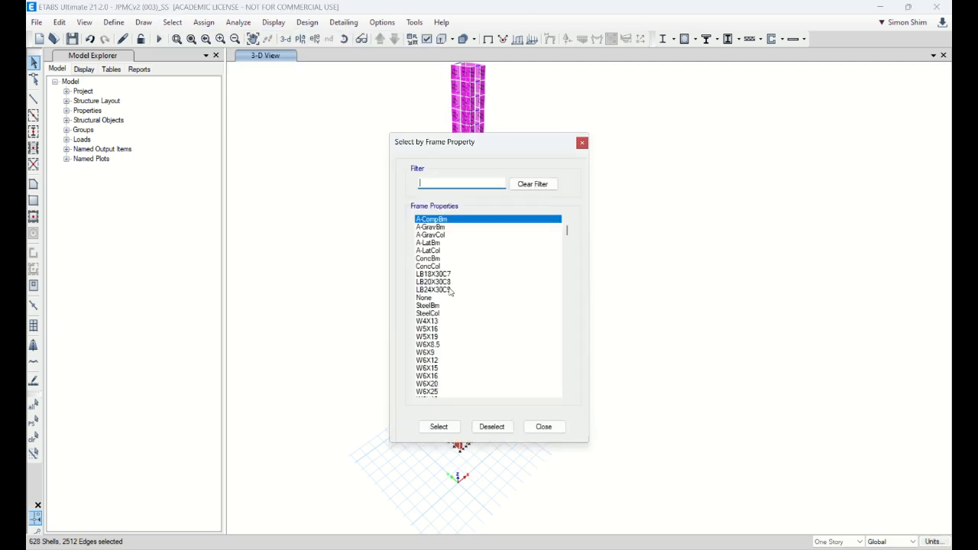
left_click(444, 273)
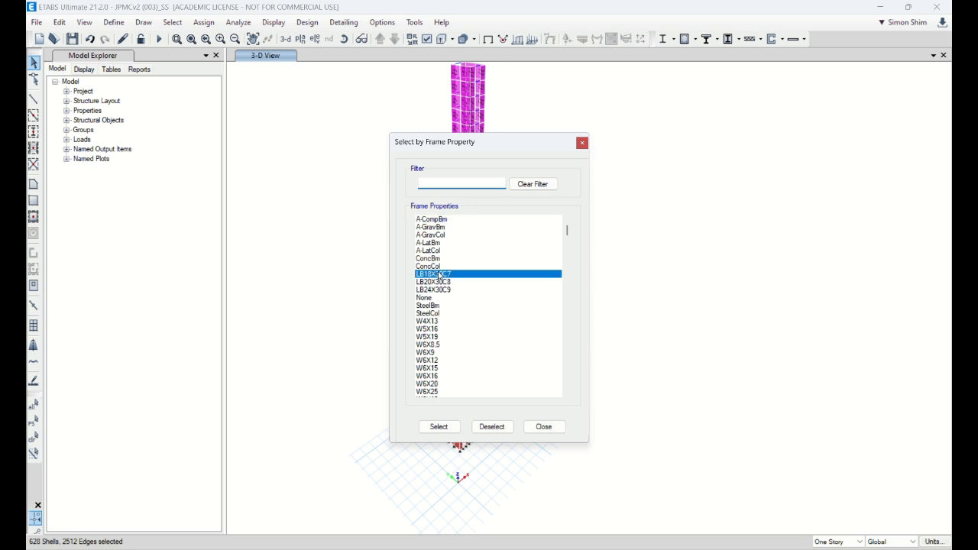
left_click(442, 290, "ctrl")
left_click(442, 281, "ctrl")
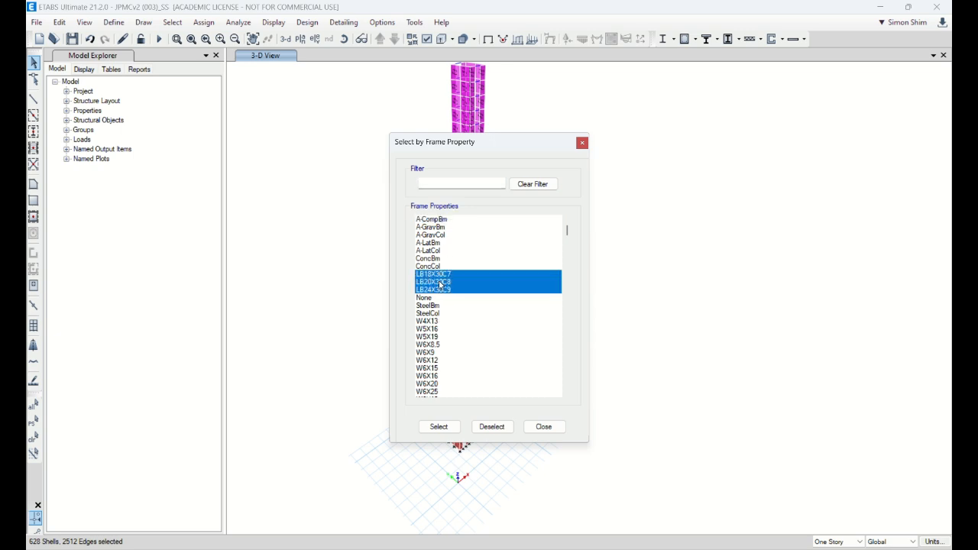
left_click(440, 426)
left_click(539, 426)
right_click(677, 255)
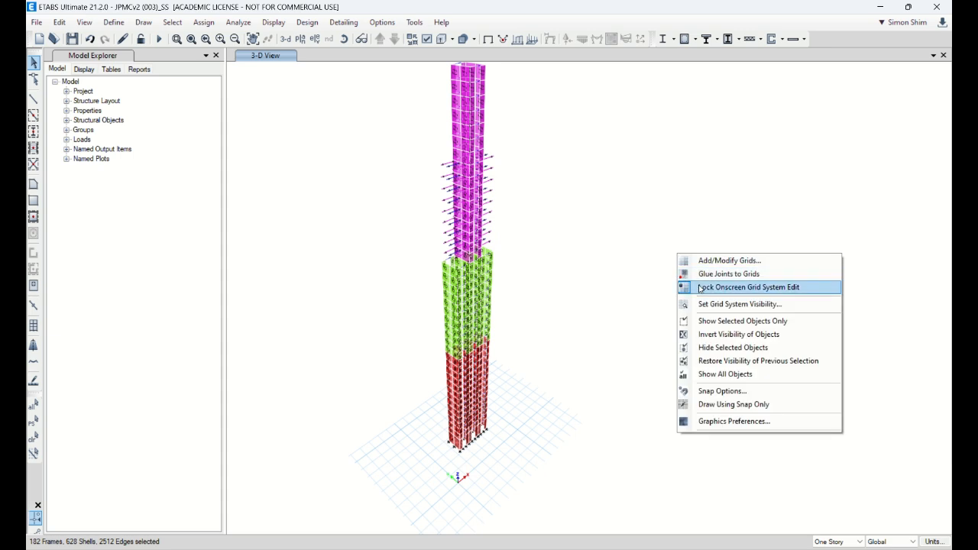
left_click(723, 321)
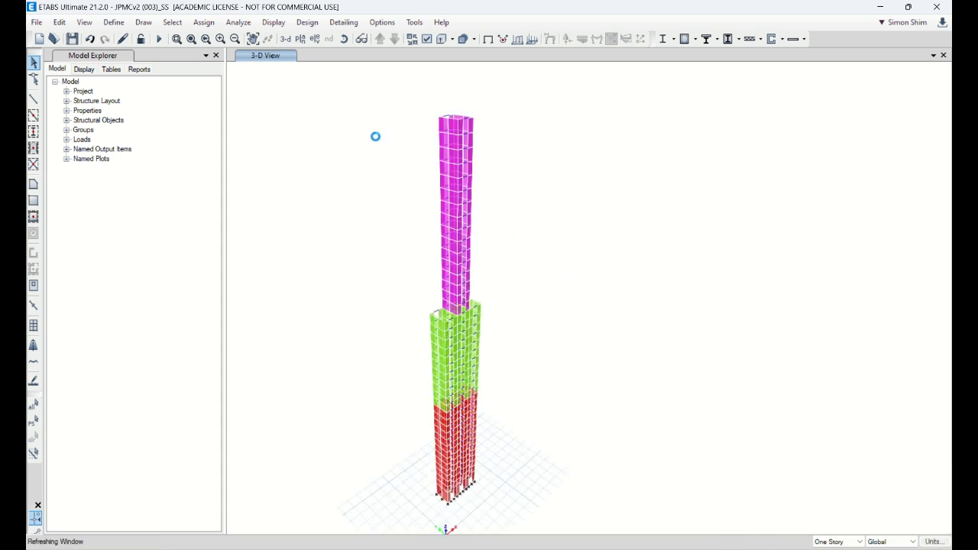
Step: Select the whole isolated core with its walls and link beams and start assigning it to a group
left_click_drag(369, 100, 594, 533)
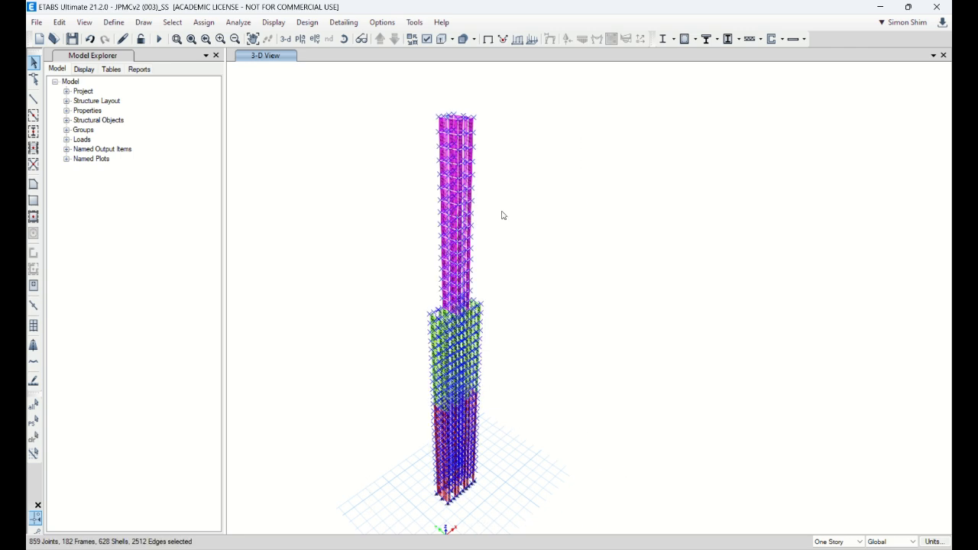
left_click(204, 22)
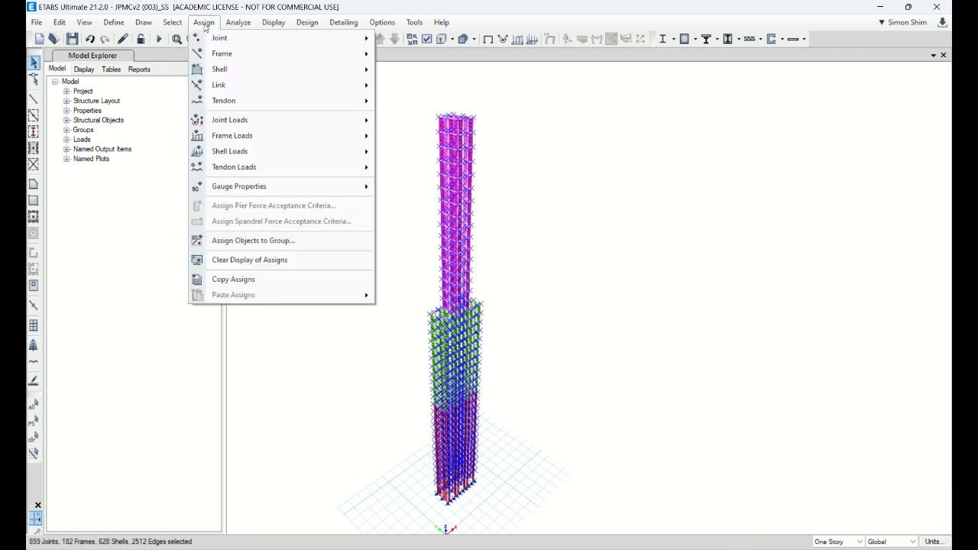
left_click(275, 240)
Step: Filter the group list by "Core" and set the assignment option to Add to Group
type("w")
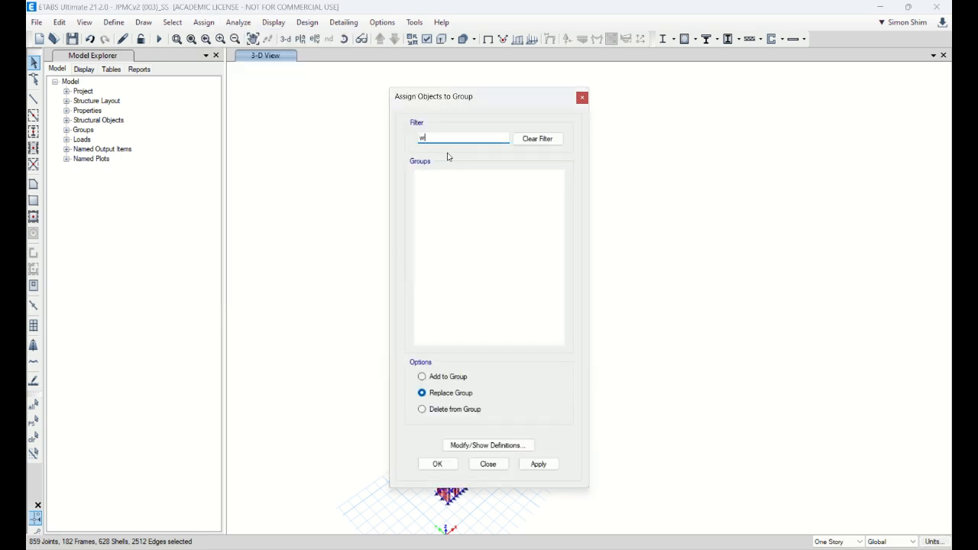
key("BackSpace")
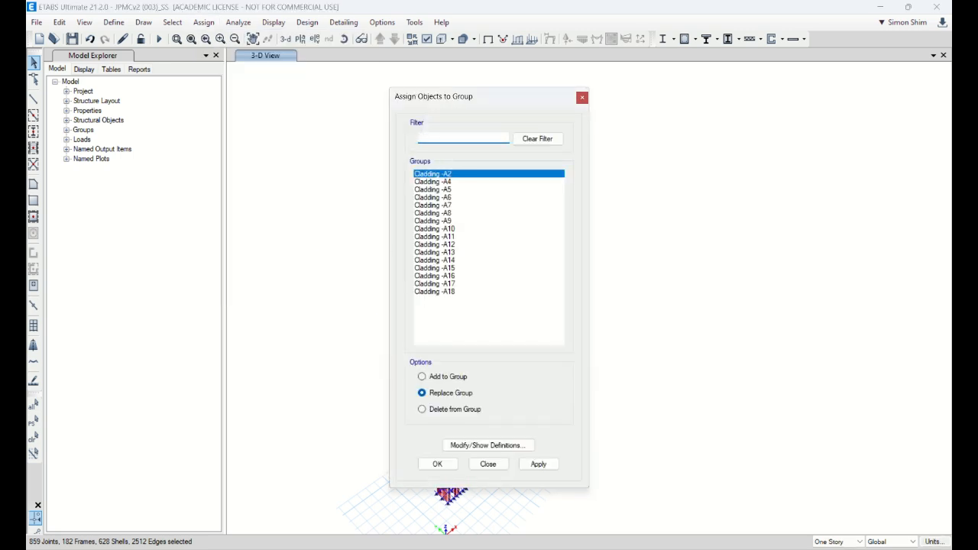
type("cORE")
key("BackSpace")
key("Caps_Lock")
key("BackSpace")
key("BackSpace")
key("BackSpace")
type("Co")
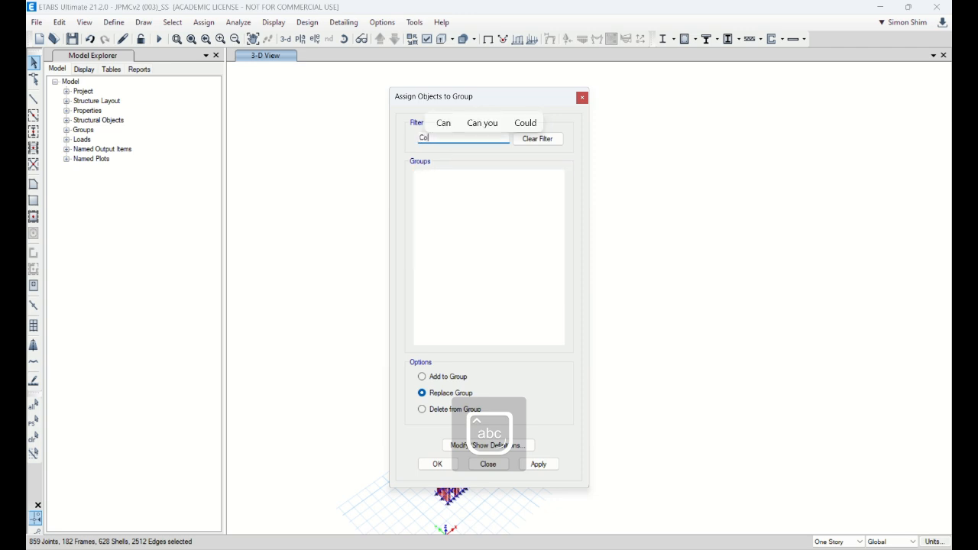
type("re")
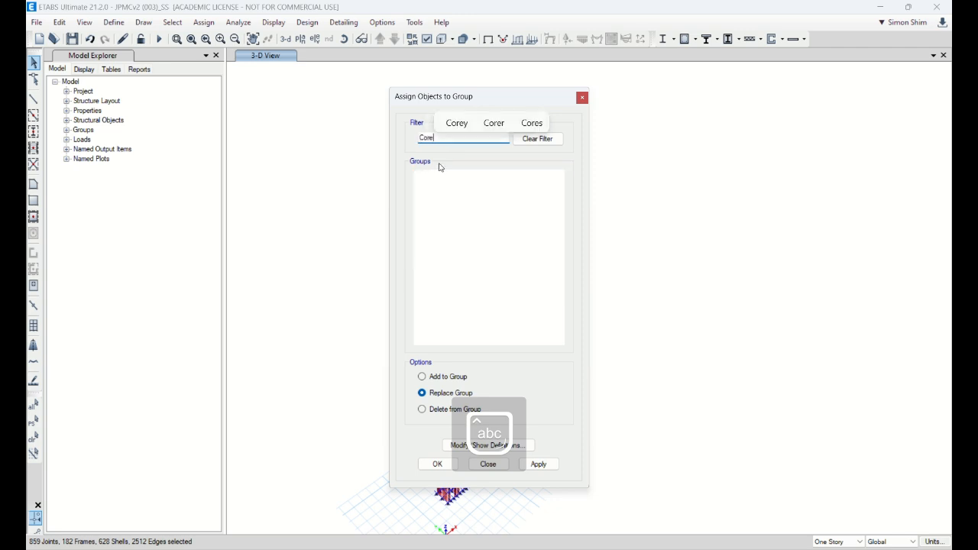
left_click(466, 378)
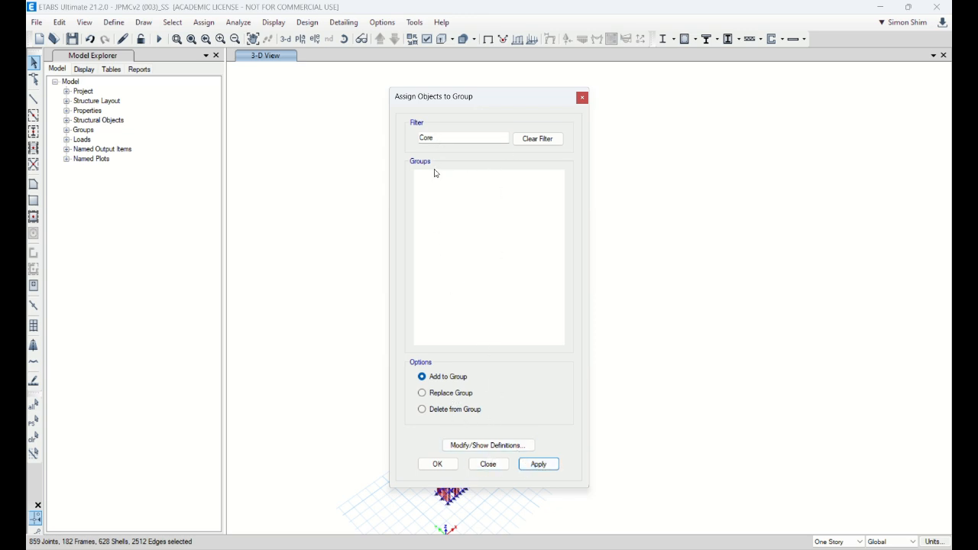
Step: Add a new group to the group definitions
left_click(488, 445)
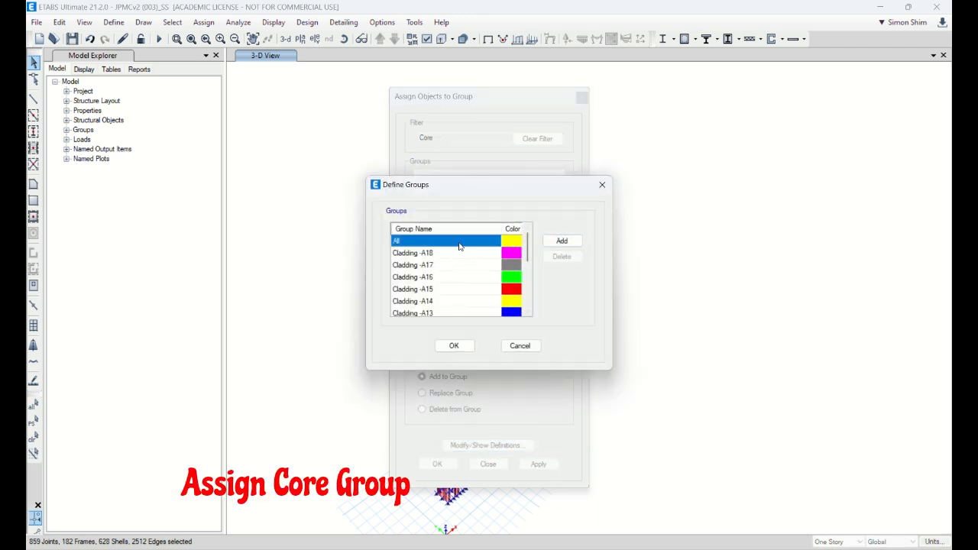
left_click(562, 241)
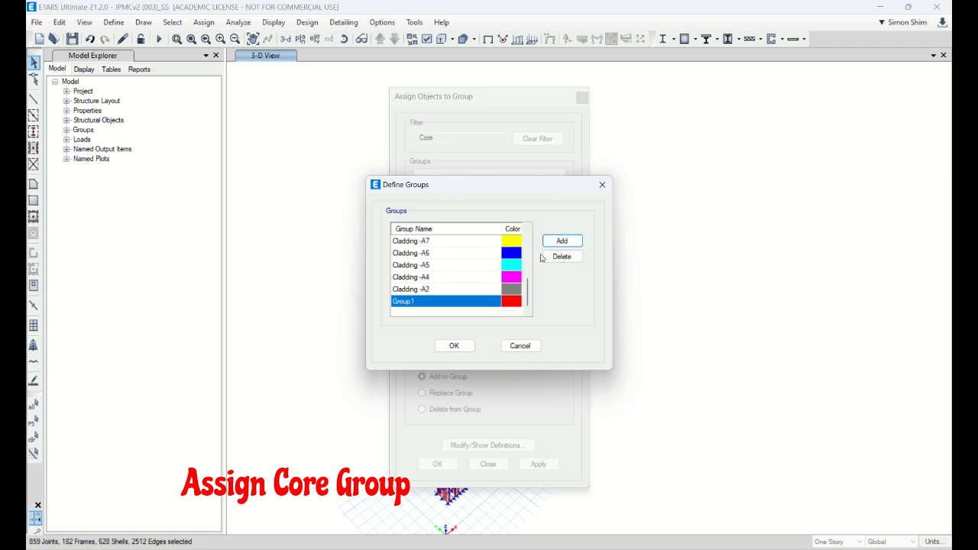
left_click(454, 345)
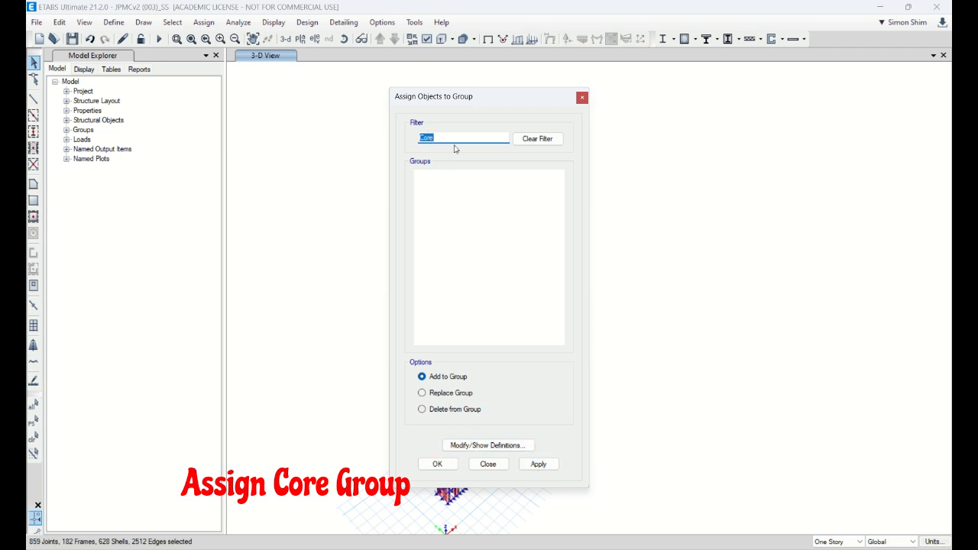
Step: Rename the newly added group as CORE and add the selected core objects to it
left_click(504, 448)
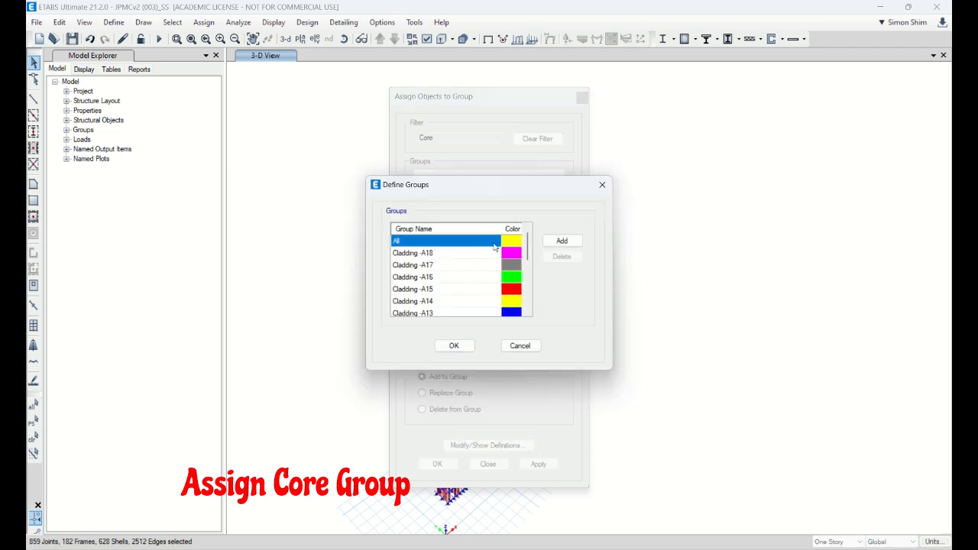
left_click_drag(528, 246, 524, 313)
left_click(434, 303)
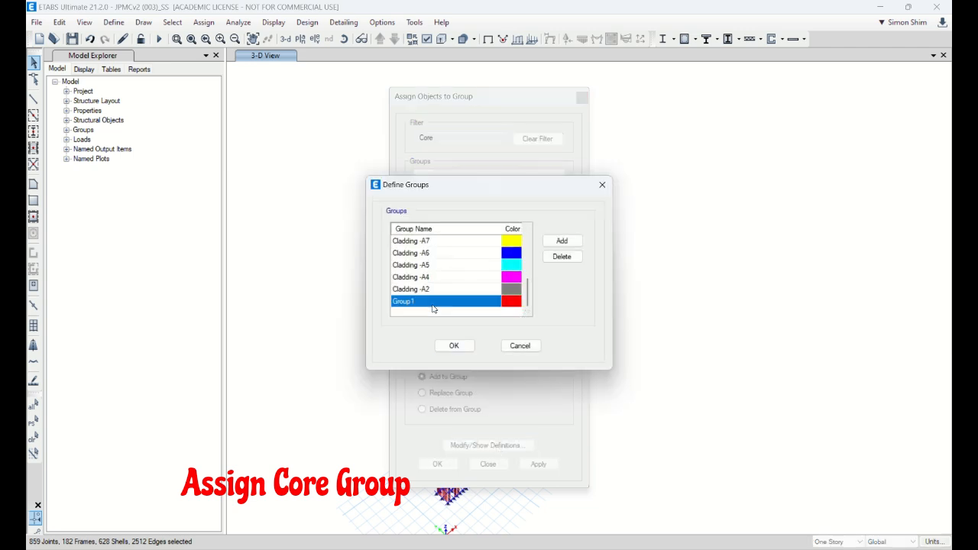
left_click(431, 301)
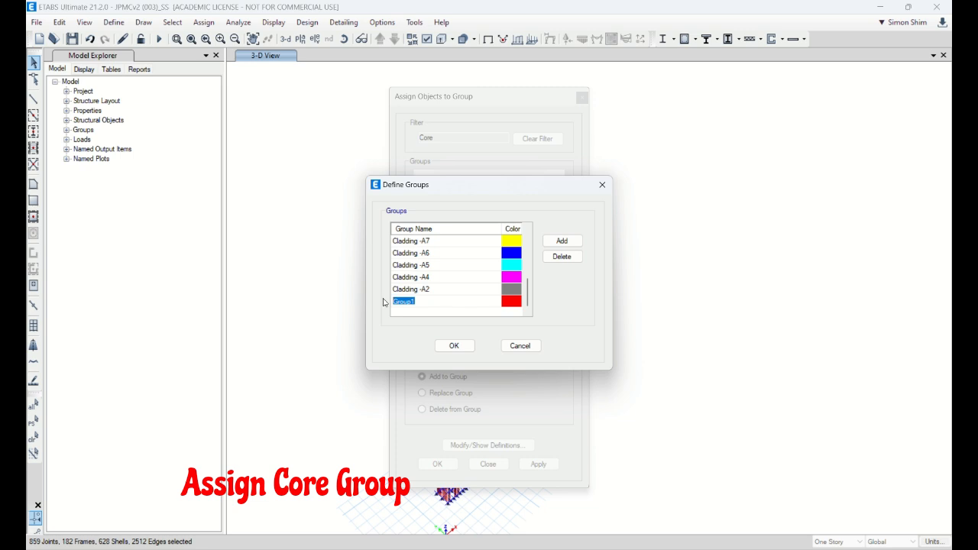
left_click(440, 348)
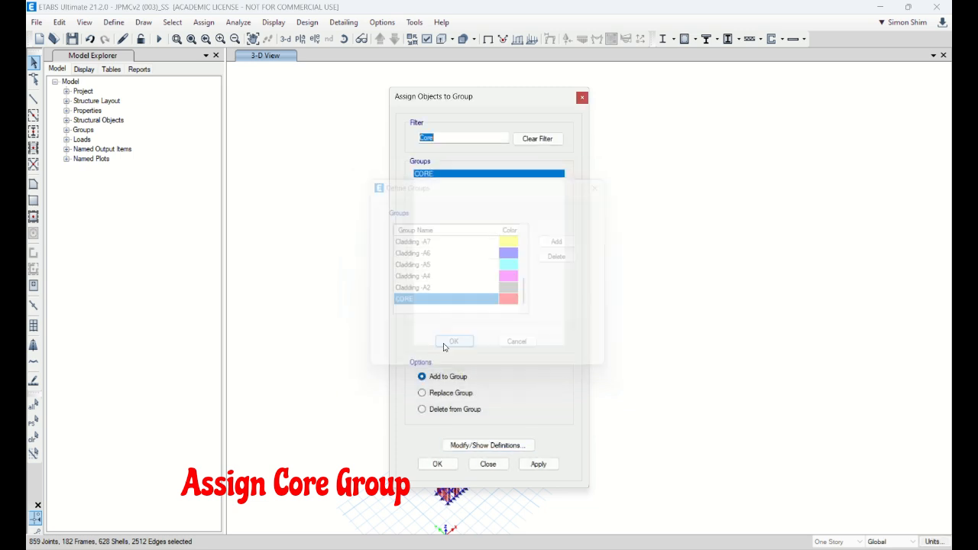
left_click(539, 464)
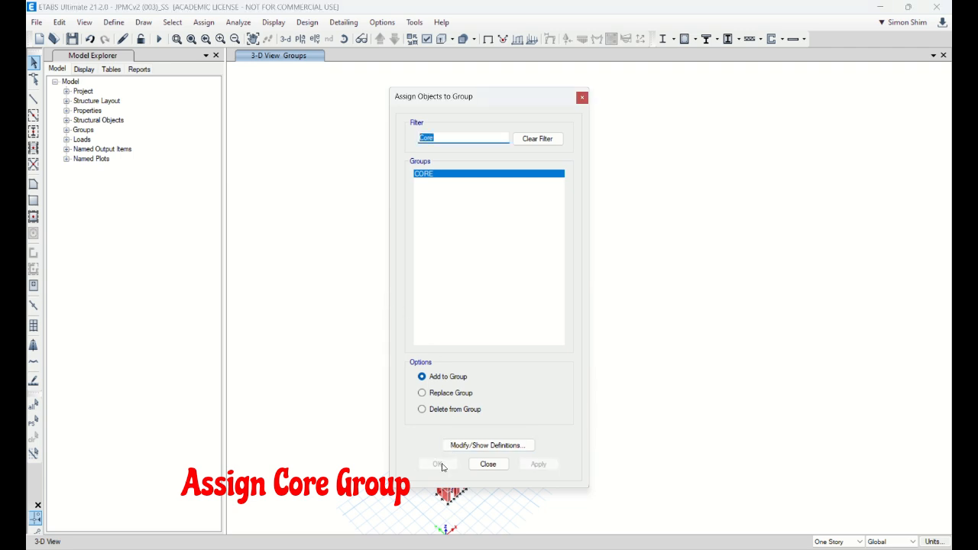
left_click(488, 464)
Step: Select the whole core again and assign it to the CORE group with the Replace Group option
left_click_drag(370, 93, 572, 517)
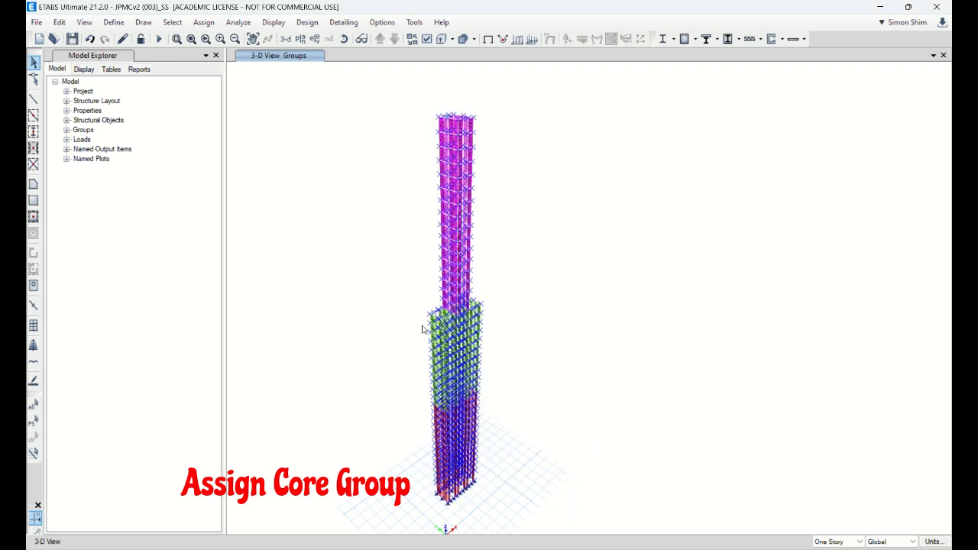
left_click(204, 22)
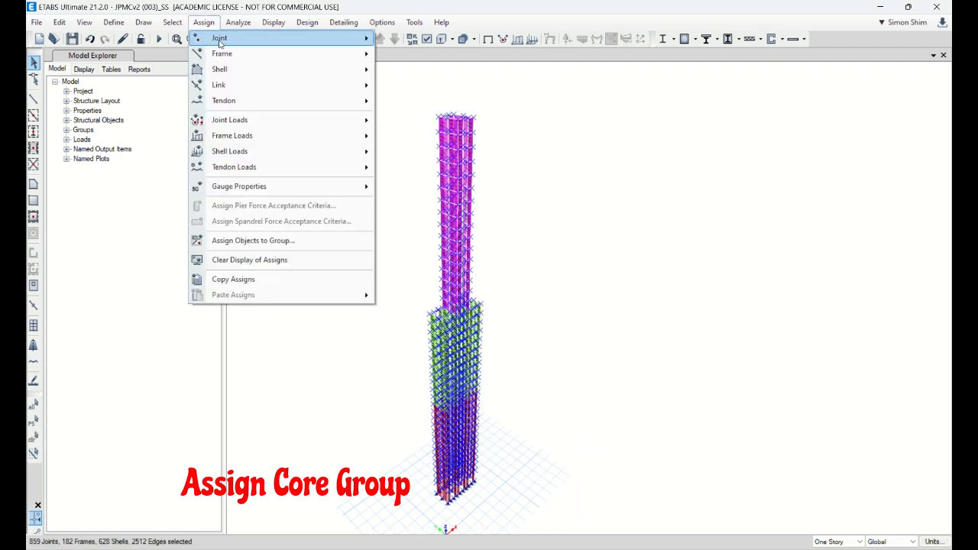
left_click(282, 241)
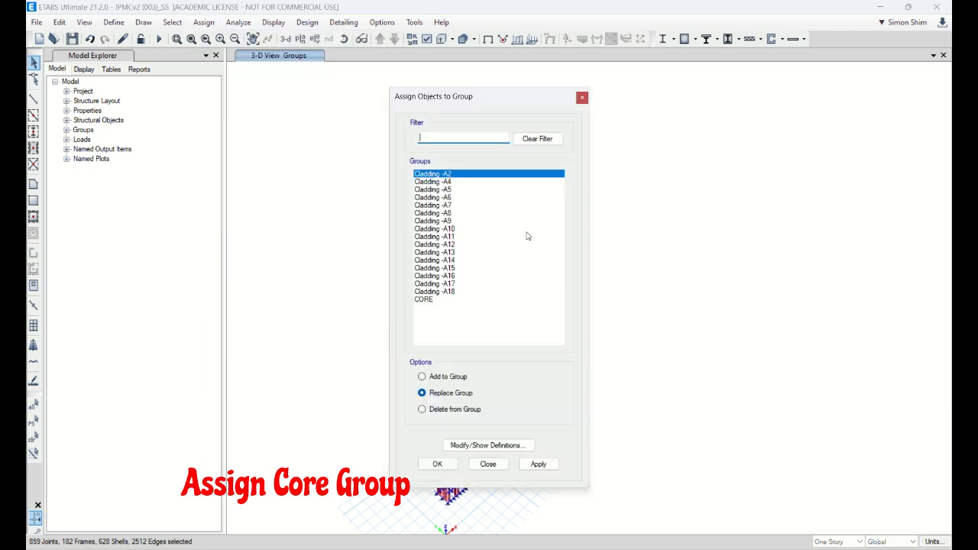
left_click(430, 301)
left_click(539, 464)
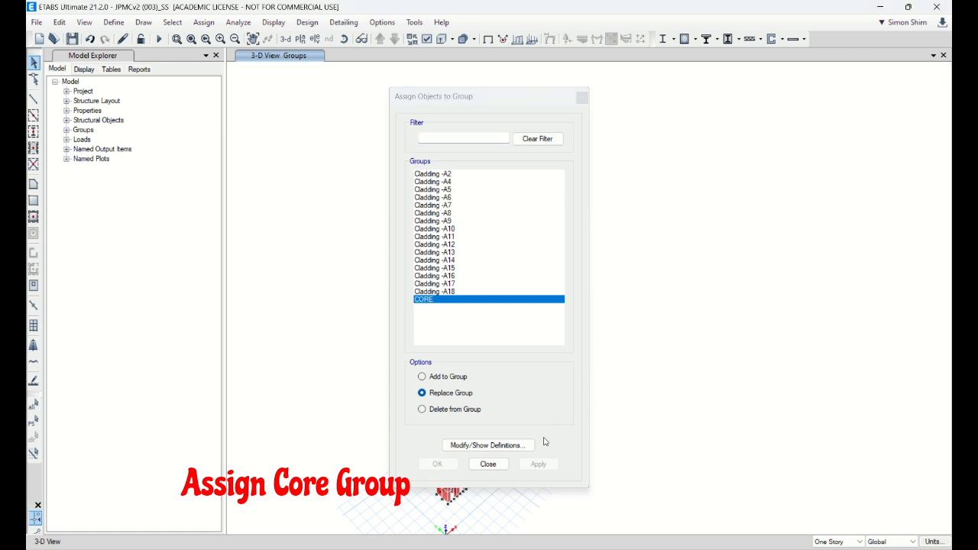
left_click(501, 463)
Step: Select objects by the CORE group to check which walls and link beams belong to it
left_click(185, 24)
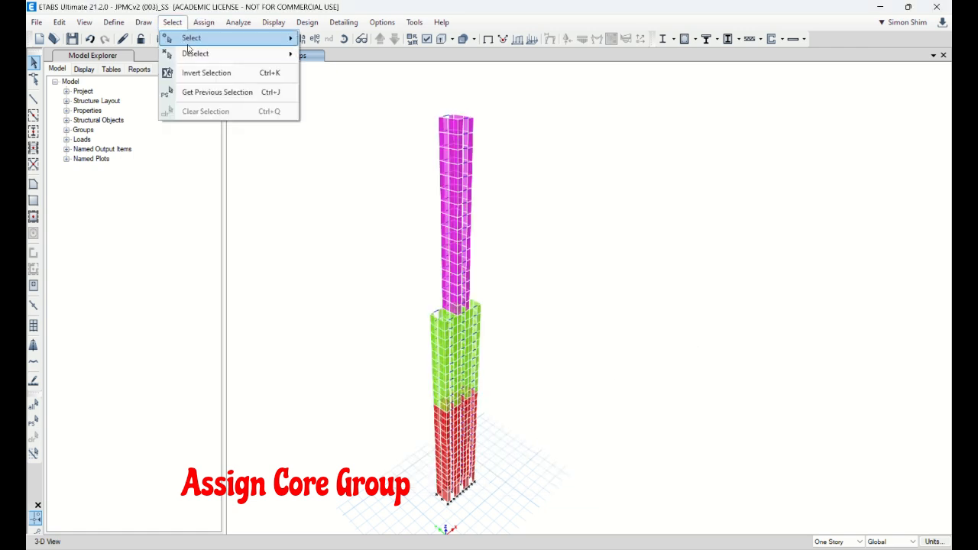
mouse_move(191, 37)
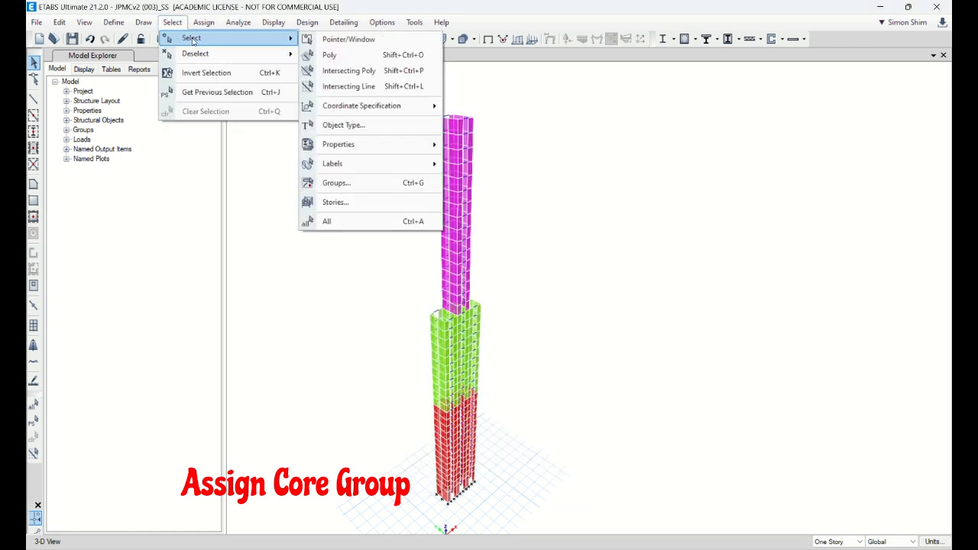
left_click(349, 184)
left_click(439, 325)
left_click(438, 397)
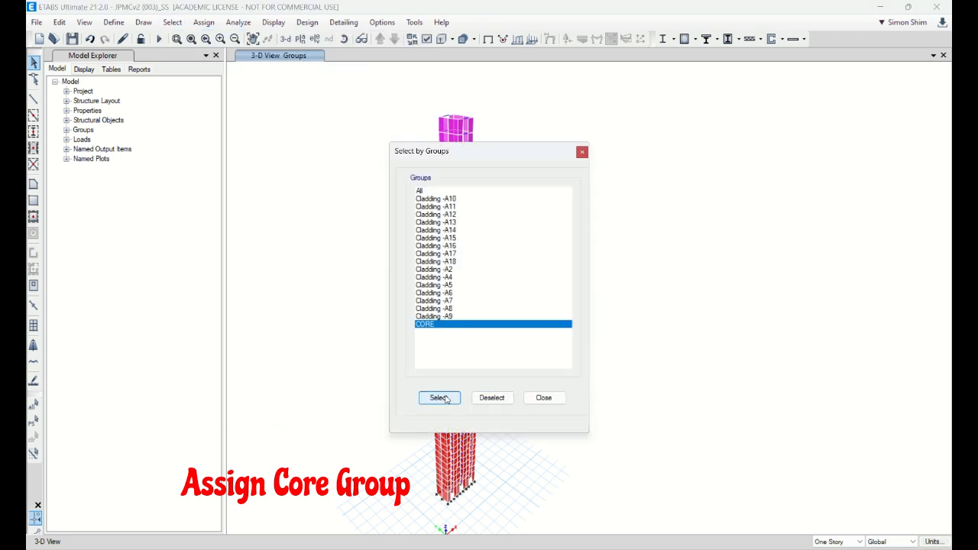
left_click_drag(504, 154, 214, 139)
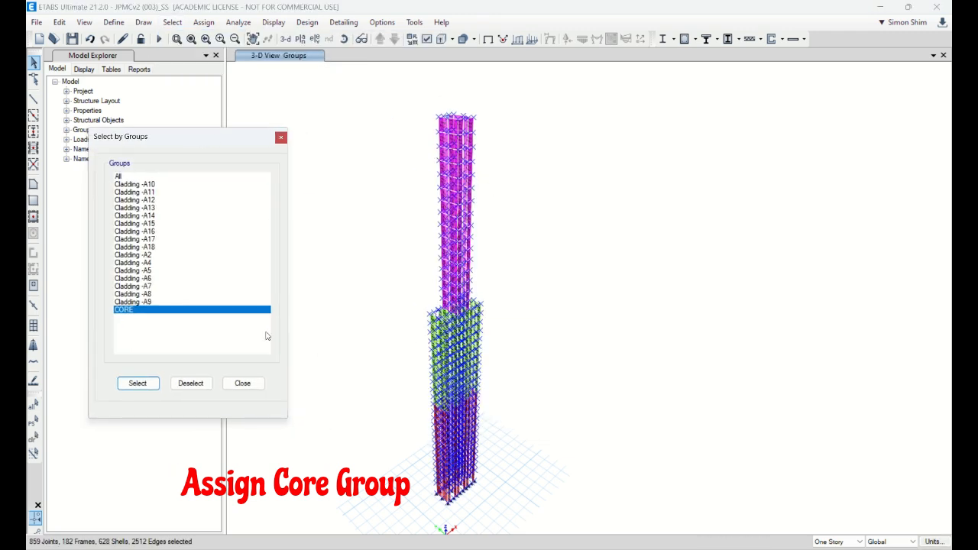
left_click(233, 384)
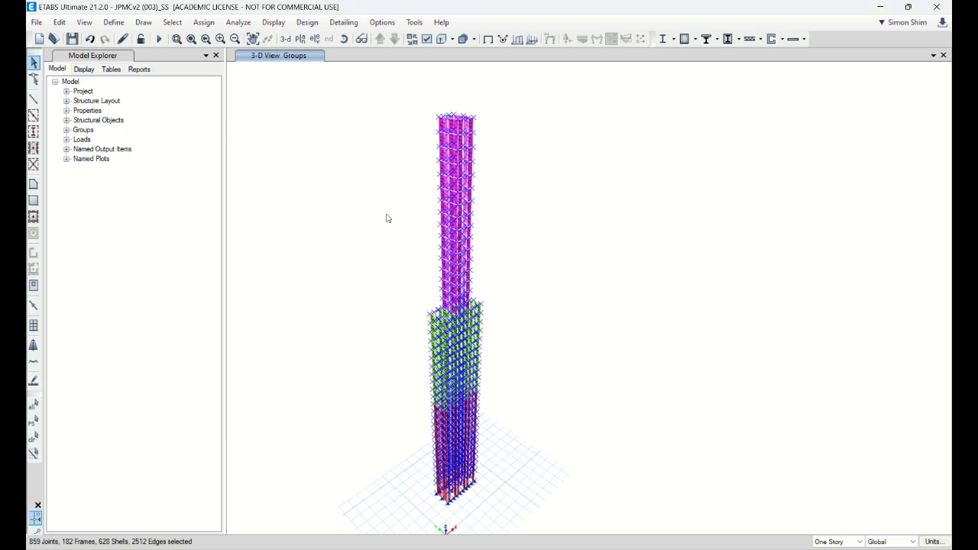
Step: Show the elevation view along grid line 4 and clear the current selection
left_click(343, 40)
left_click_drag(655, 295, 476, 207)
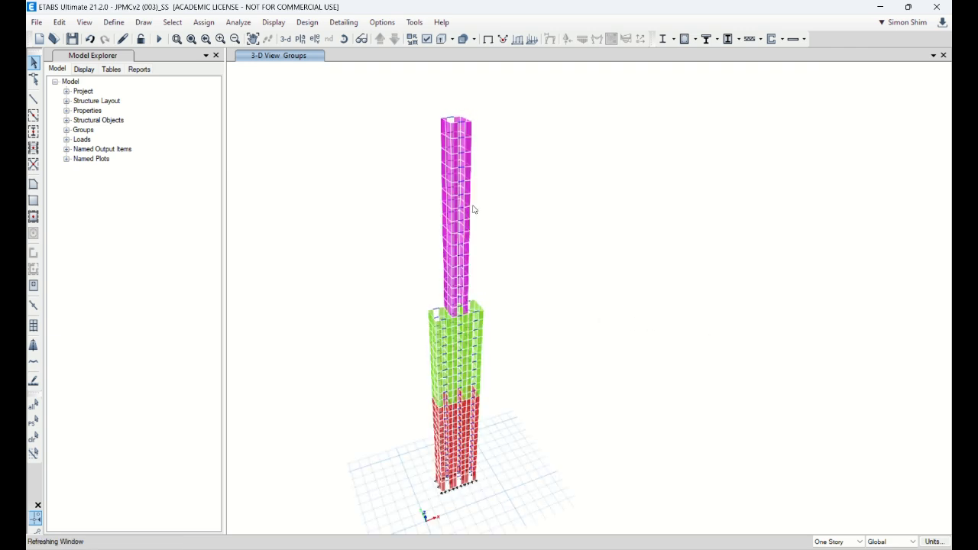
left_click(316, 40)
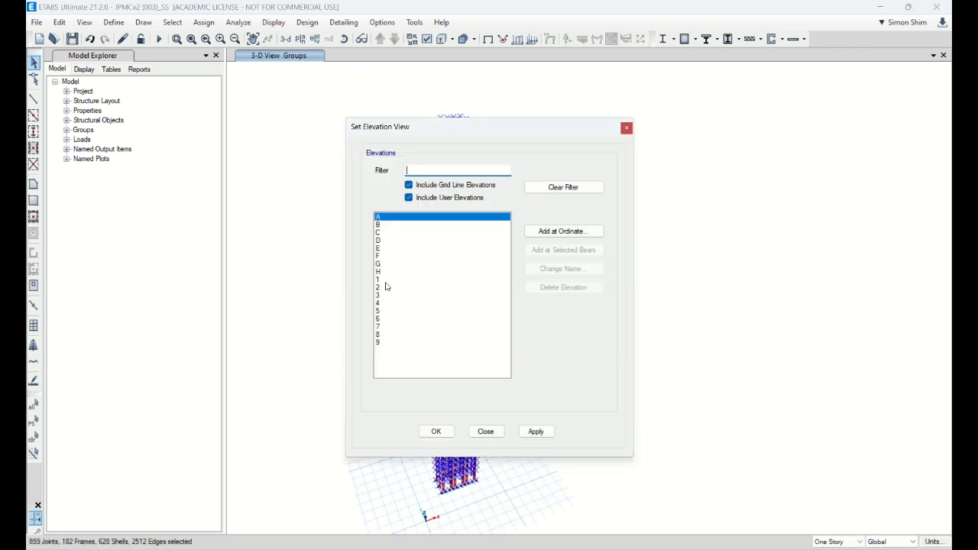
left_click(382, 303)
left_click(436, 432)
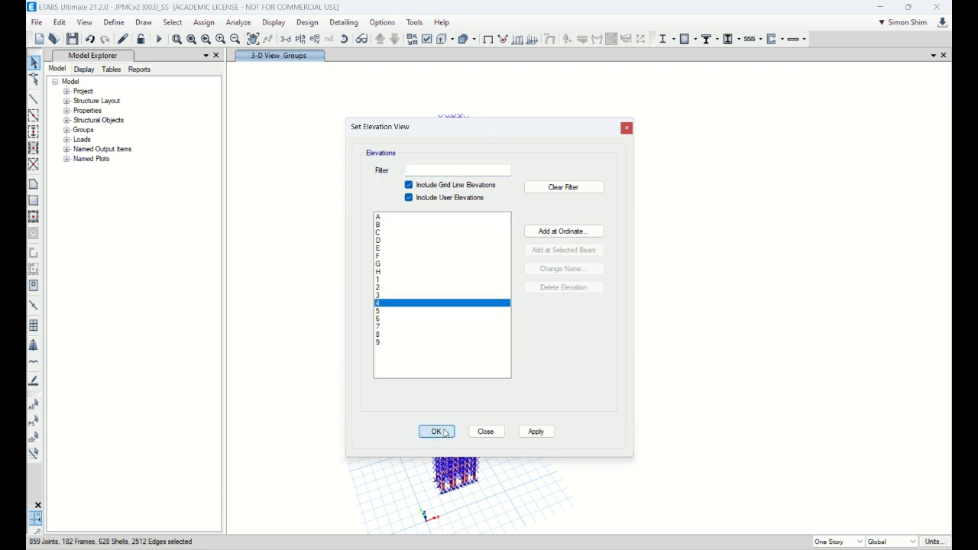
left_click(33, 437)
Step: Inspect the section assignment of the central link beam at the boundary between the red and green wall zones
scroll(618, 446, "up", 3)
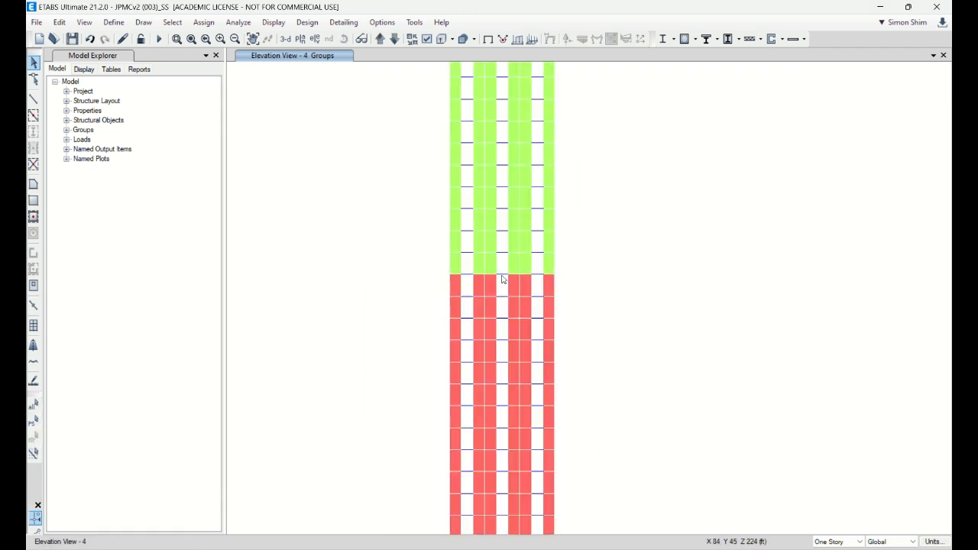
scroll(646, 278, "down", 2)
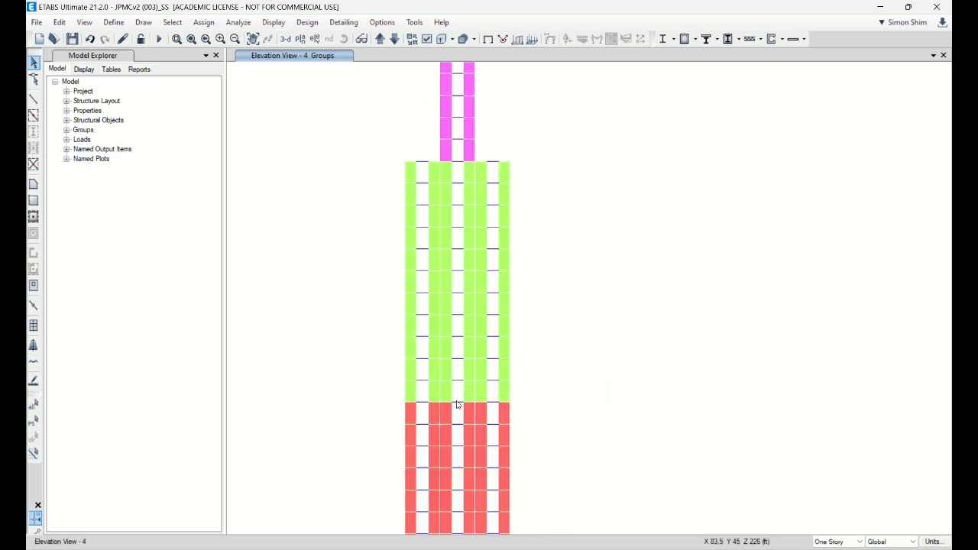
right_click(457, 403)
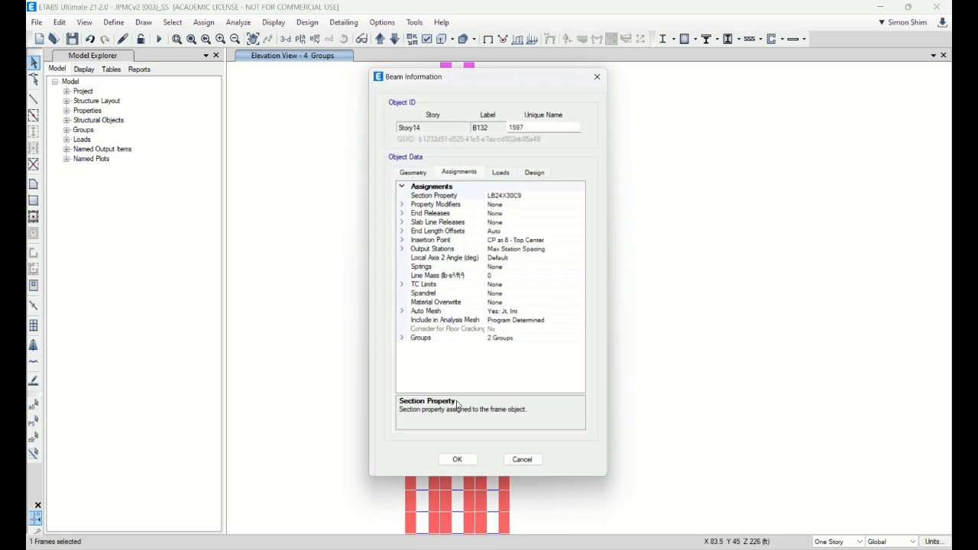
left_click(526, 461)
Step: Assign frame section LB20X30C8 to the link beams in the green wall zone above its lowest story
left_click_drag(378, 156, 399, 277)
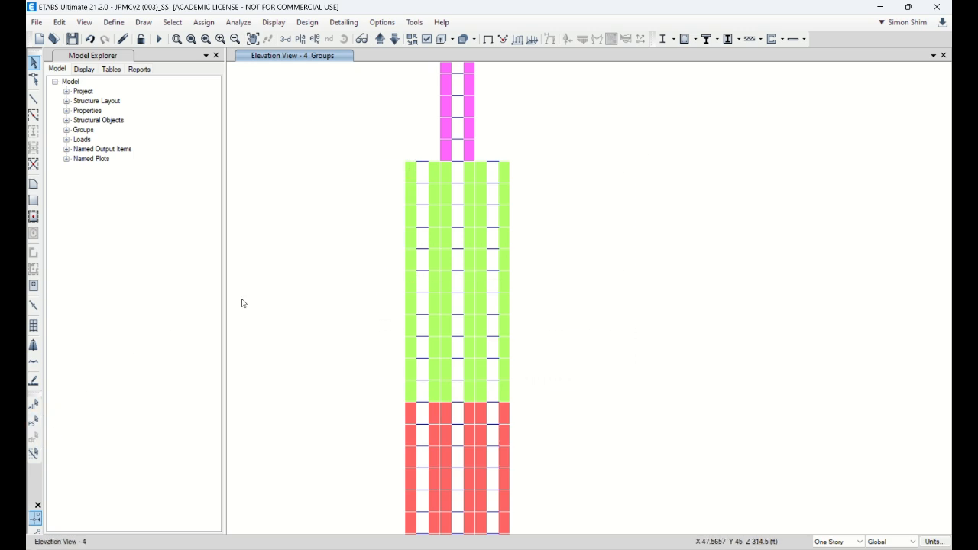
left_click_drag(384, 156, 621, 389)
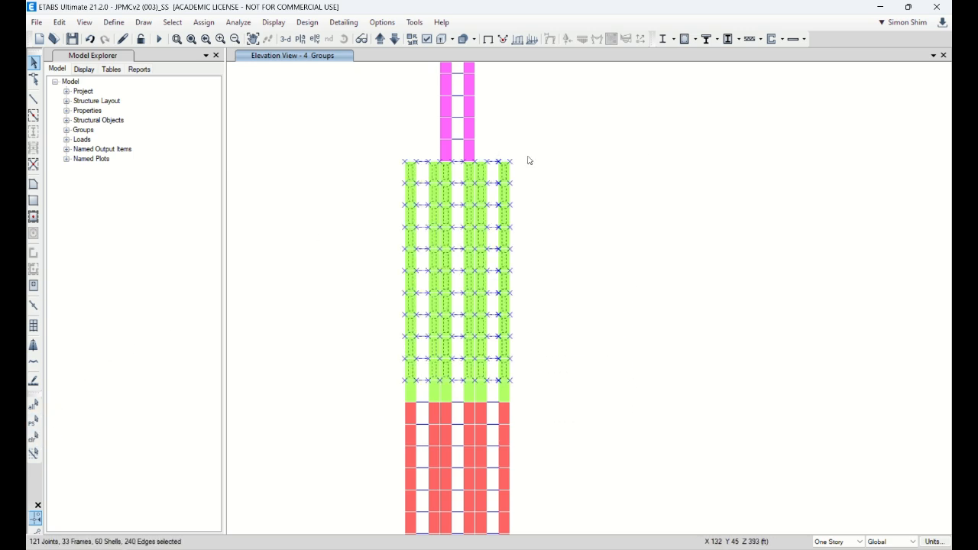
left_click(203, 22)
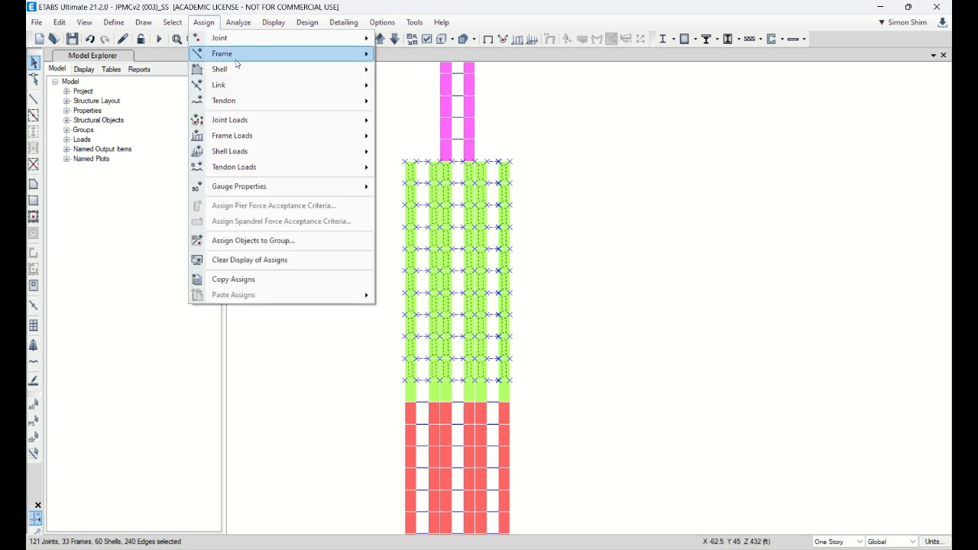
mouse_move(242, 60)
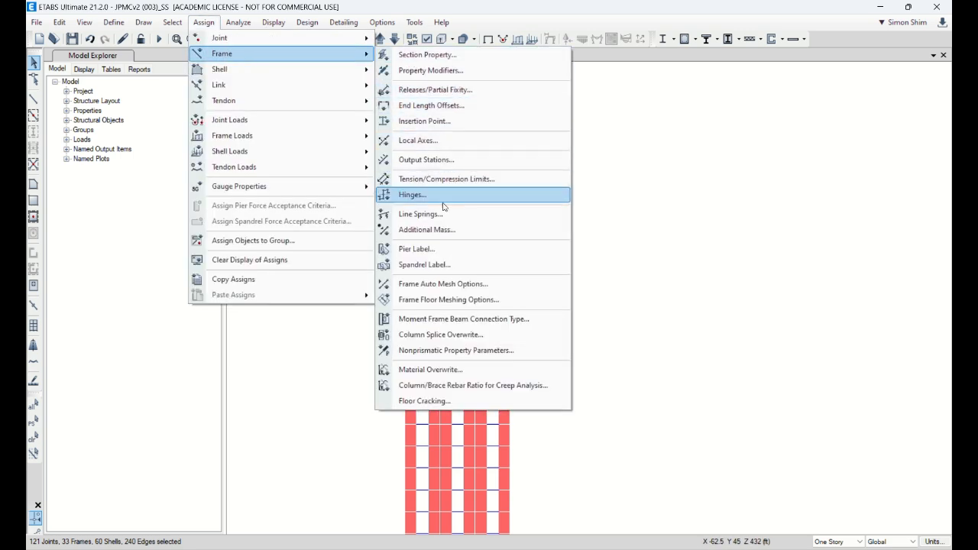
left_click(443, 57)
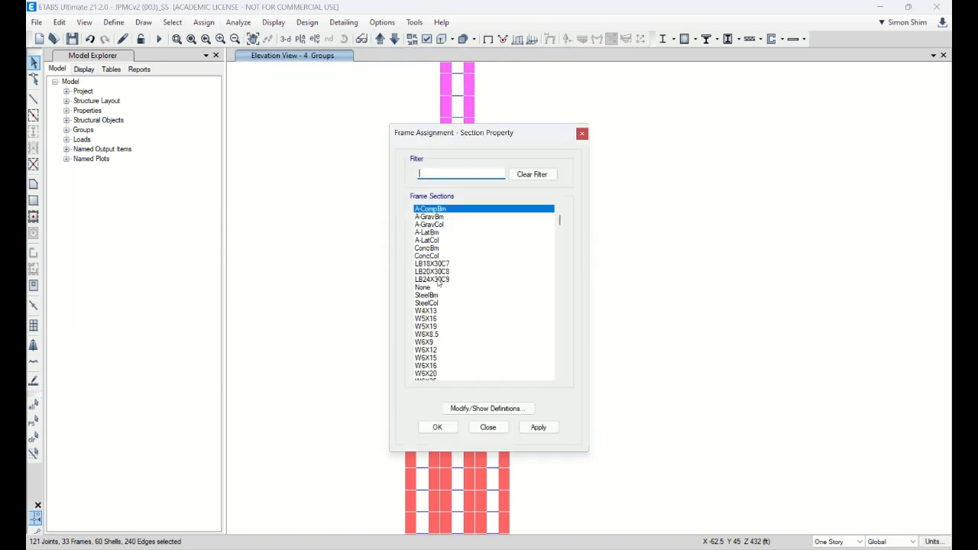
left_click(440, 272)
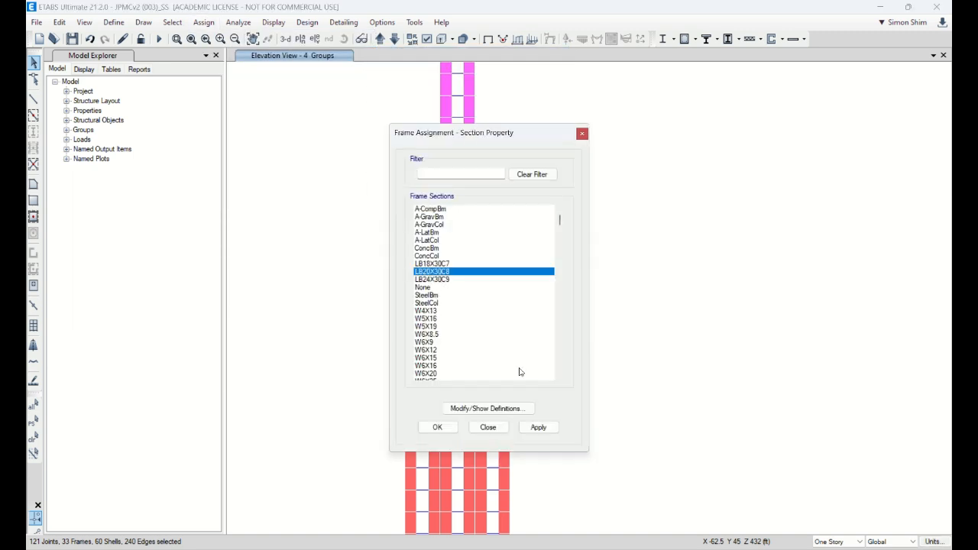
left_click_drag(515, 132, 324, 125)
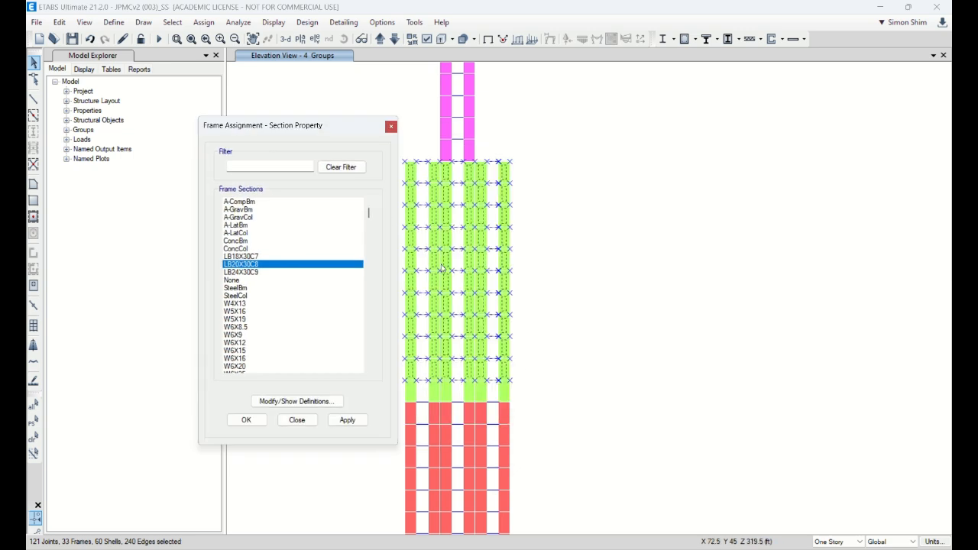
left_click(337, 425)
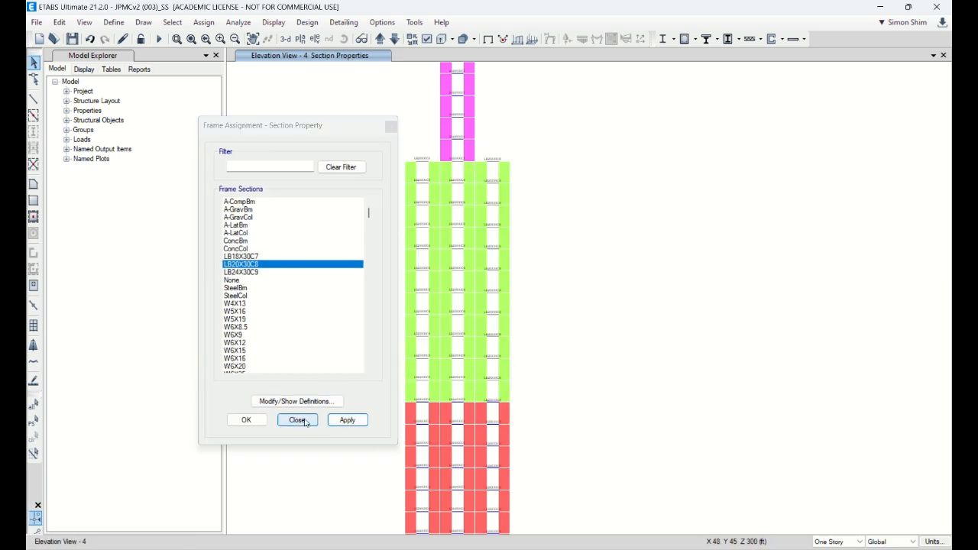
Step: Assign frame section LB18X30C7 to the link beams in the magenta upper wall zone and finish the section assignment
middle_click_drag(617, 222, 676, 518)
left_click_drag(468, 85, 625, 445)
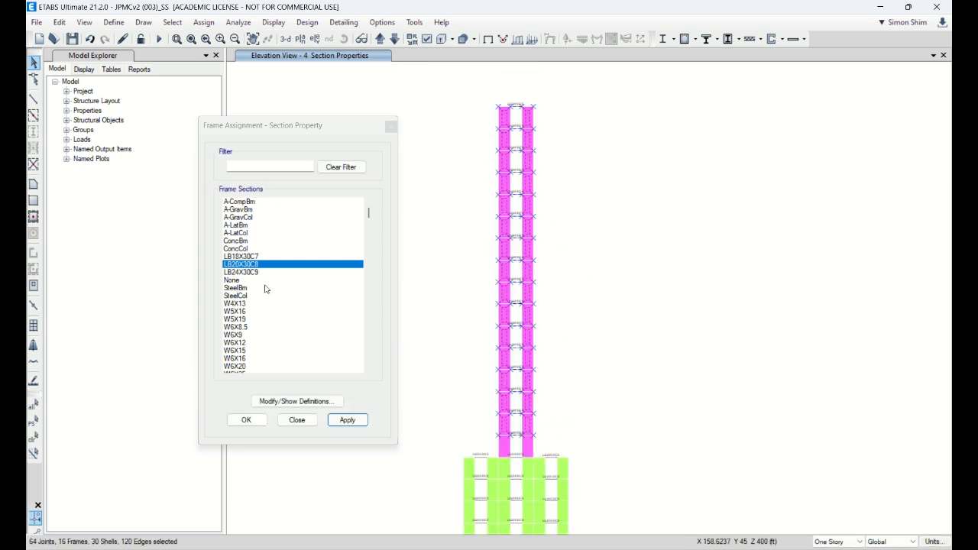
left_click(251, 257)
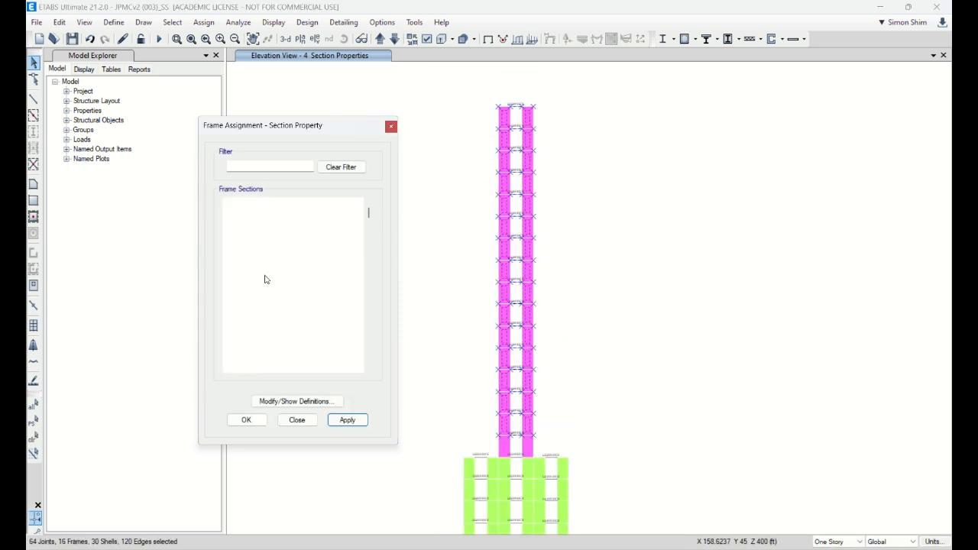
left_click(346, 419)
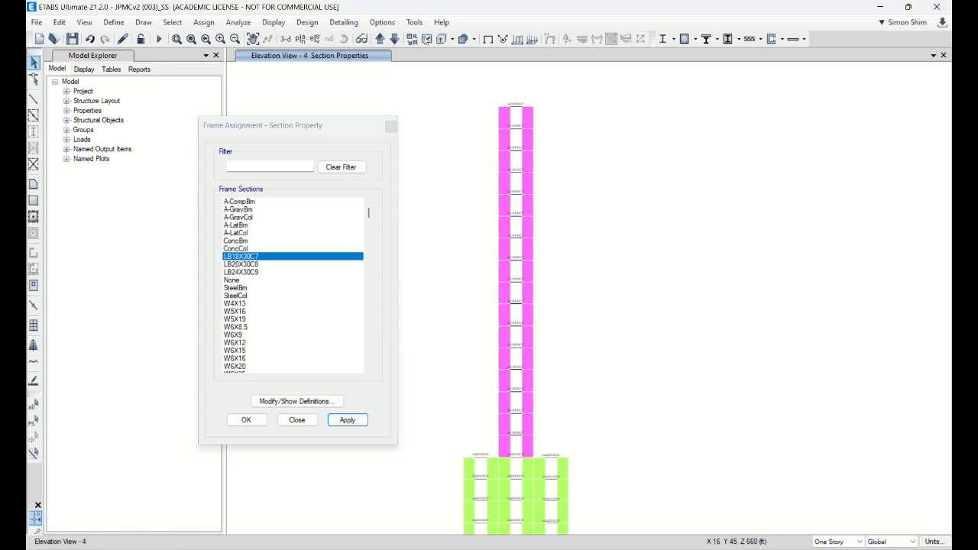
left_click(427, 40)
left_click(295, 421)
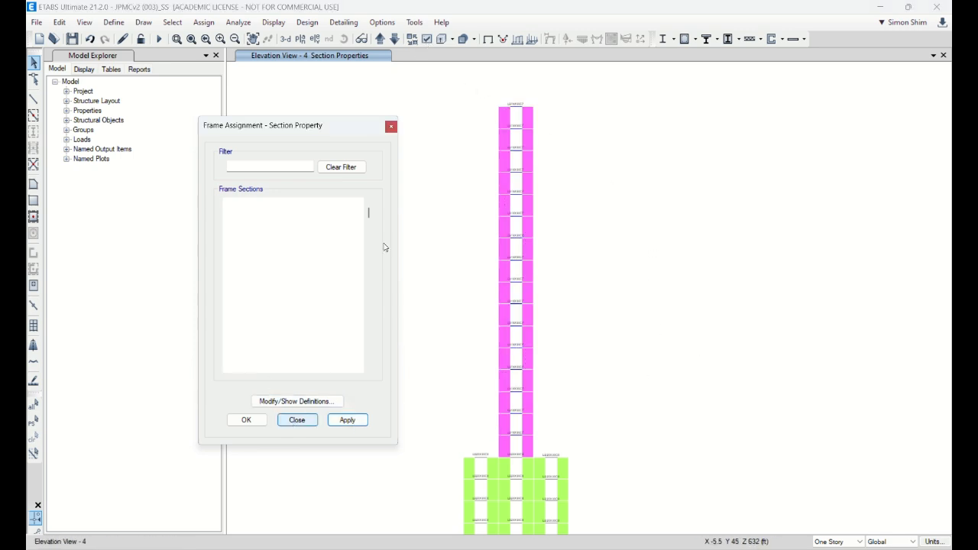
Step: Display the shell section assignments on the walls in the elevation view
left_click(427, 44)
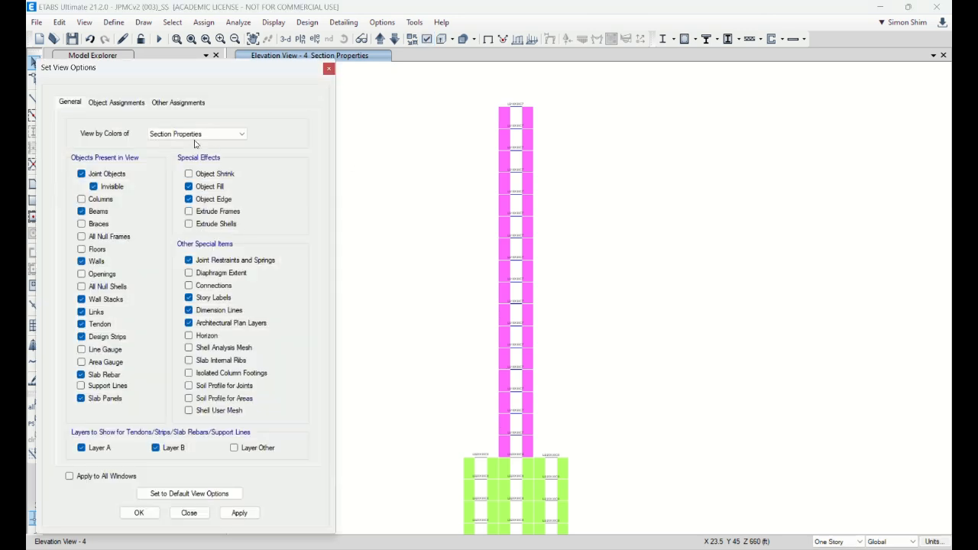
left_click(131, 102)
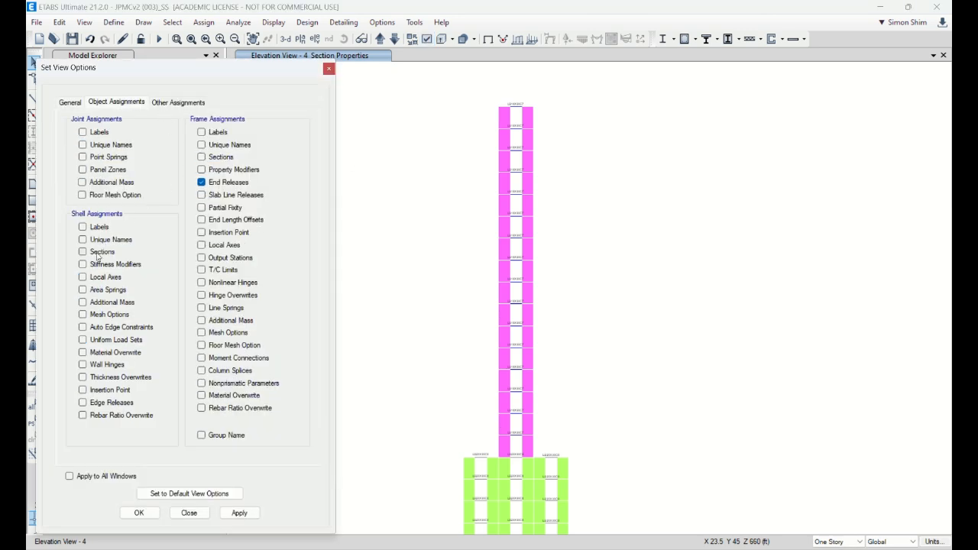
left_click(239, 513)
scroll(520, 125, "up", 3)
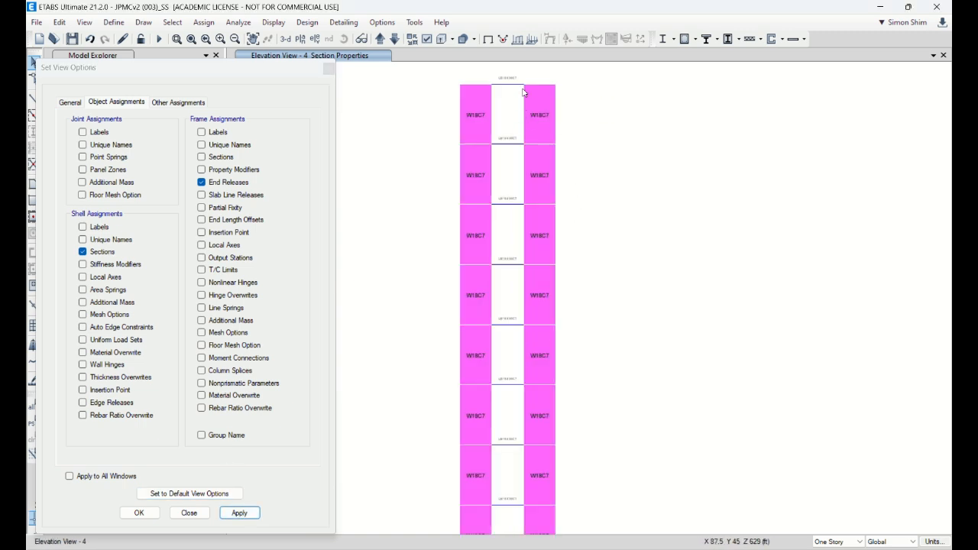
Step: Inspect the link beam section labels against the wall sections in the magenta and green zones of elevation 4 and close the view options
middle_click_drag(607, 108, 593, 162)
scroll(482, 131, "up", 3)
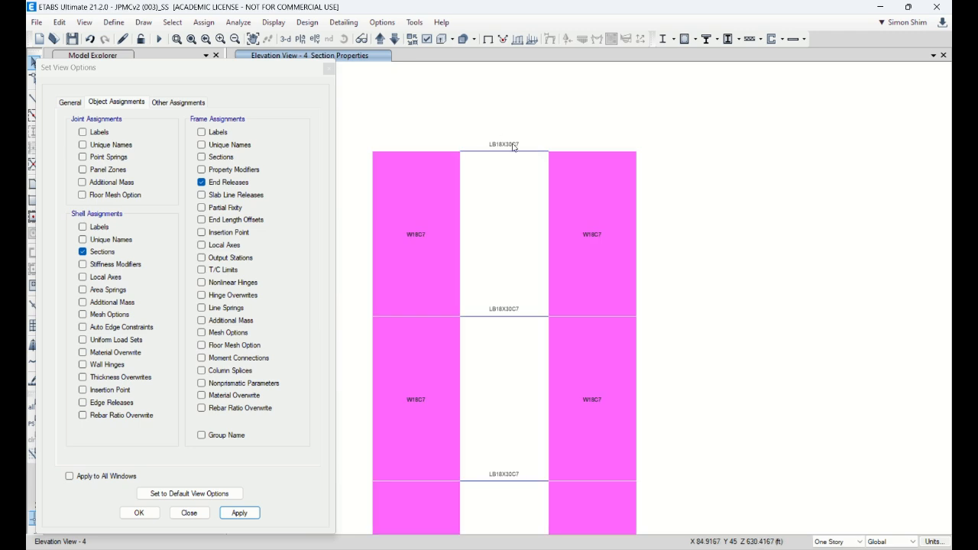
scroll(504, 142, "up", 3)
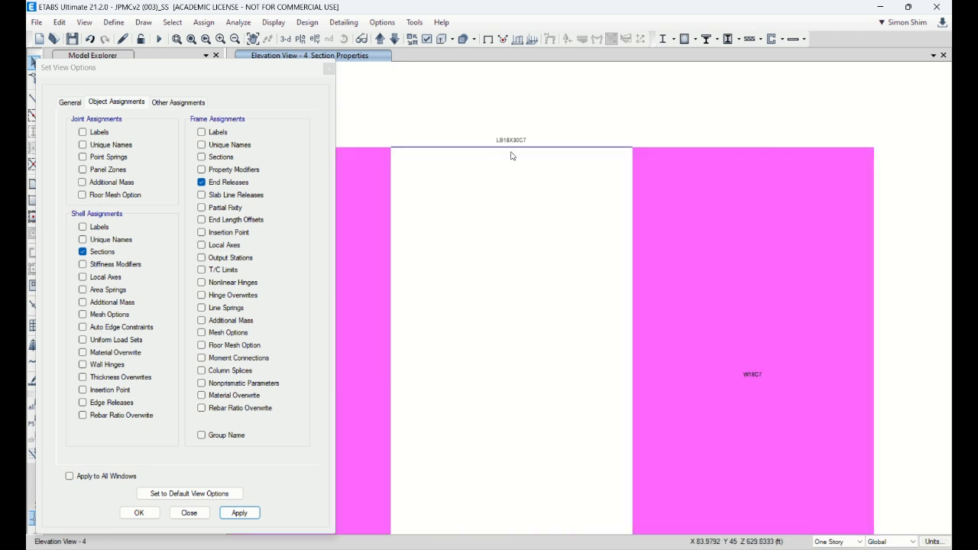
scroll(539, 142, "down", 10)
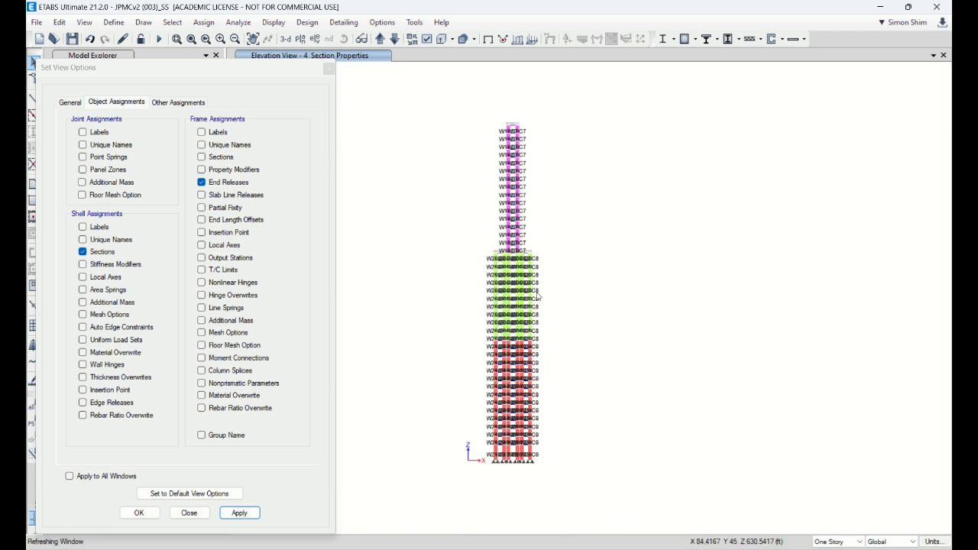
scroll(537, 296, "up", 8)
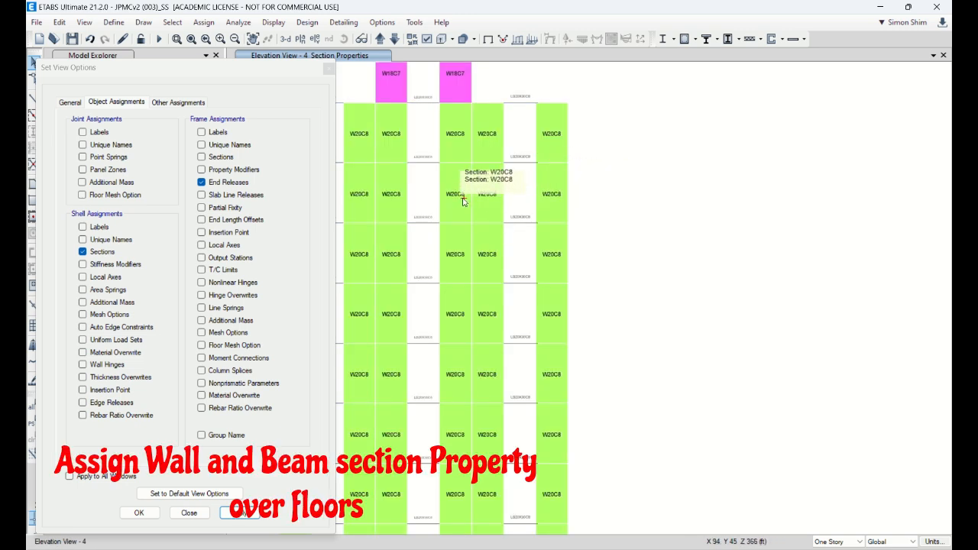
scroll(428, 169, "up", 3)
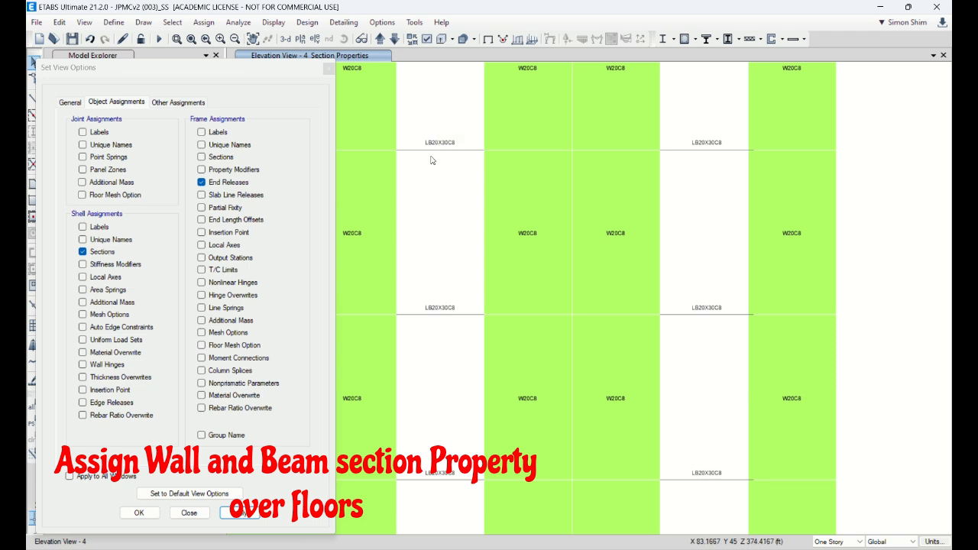
scroll(478, 145, "down", 5)
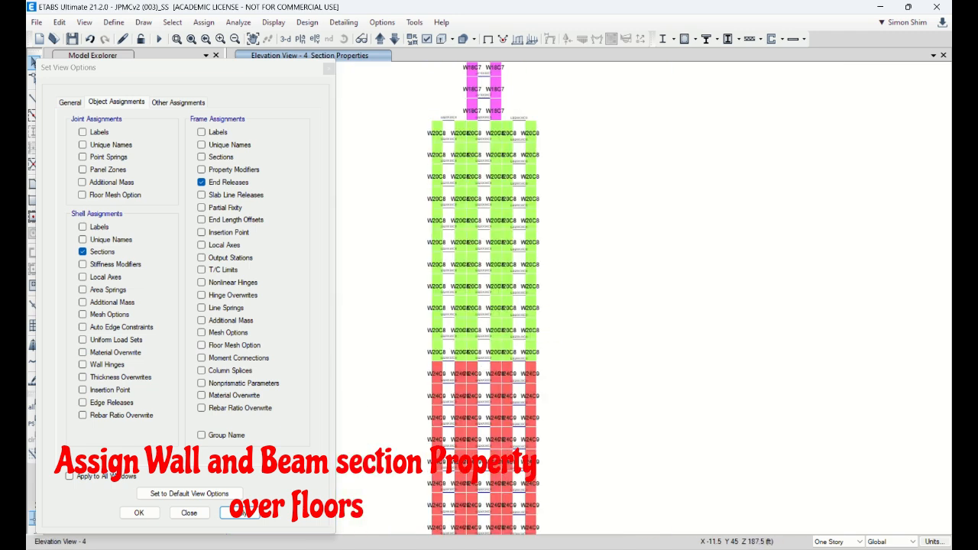
left_click(188, 513)
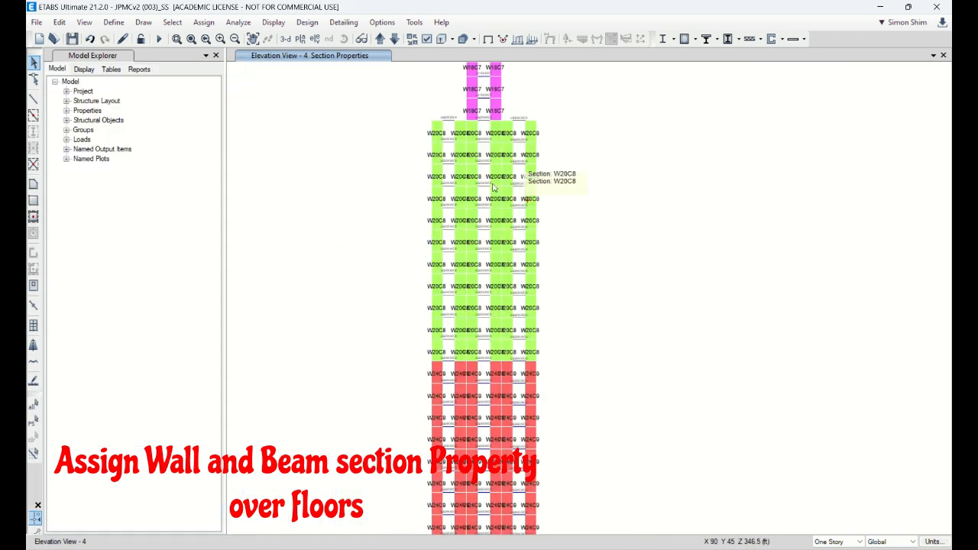
Step: Switch to the elevation view along grid line 6
left_click(315, 39)
left_click(390, 318)
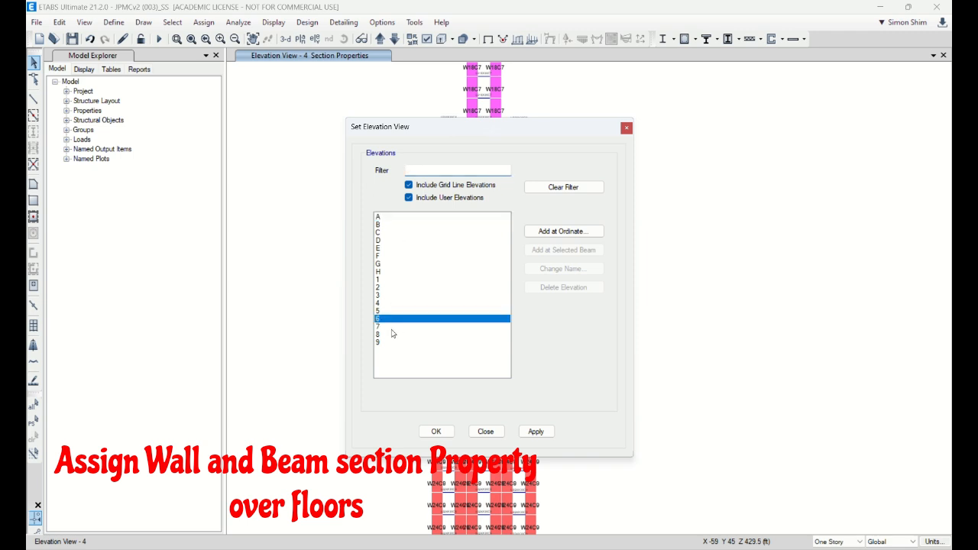
left_click(436, 432)
scroll(716, 369, "up", 5)
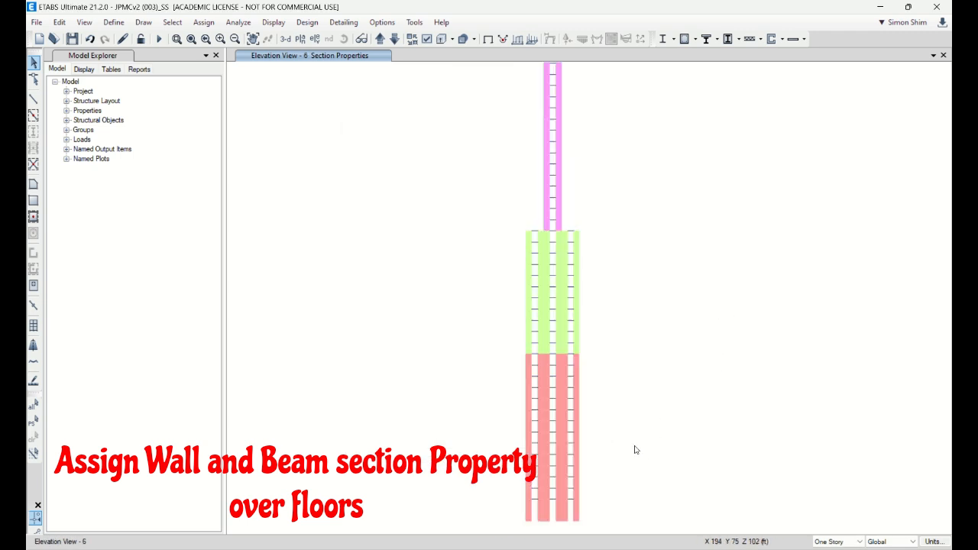
scroll(599, 356, "down", 1)
Step: Assign frame section LB20X30C8 to the link beams in elevation 6's green wall zone above its lowest story
scroll(473, 211, "up", 2)
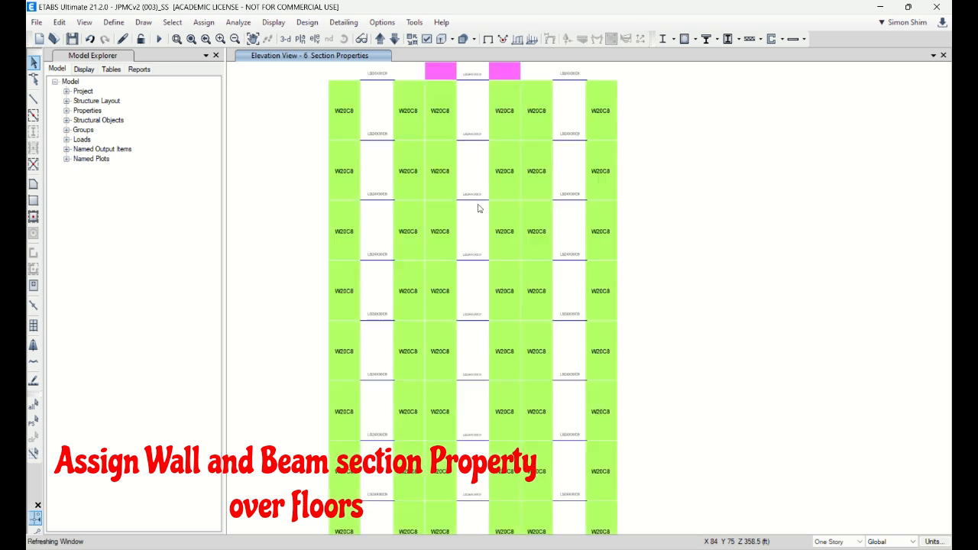
scroll(478, 203, "down", 2)
left_click_drag(369, 138, 623, 385)
left_click(204, 23)
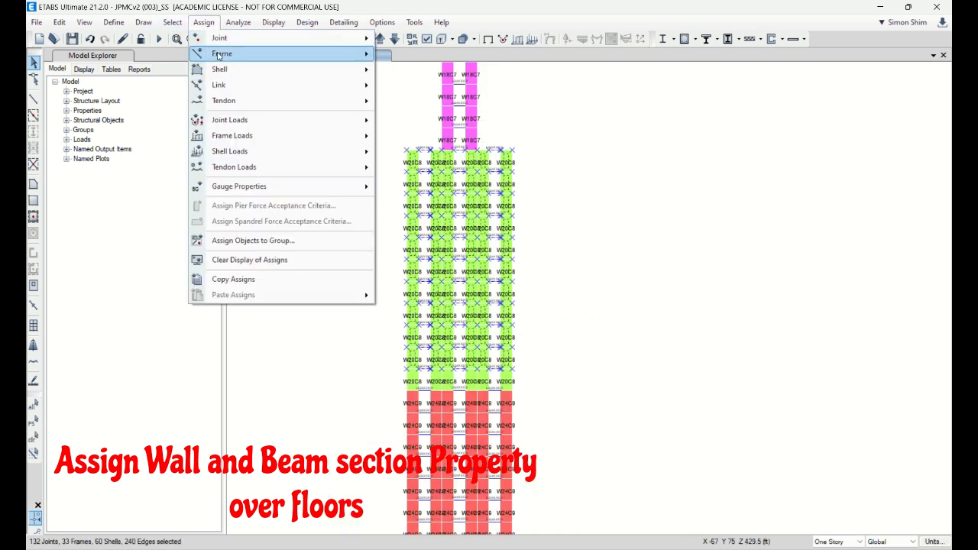
mouse_move(222, 55)
left_click(457, 58)
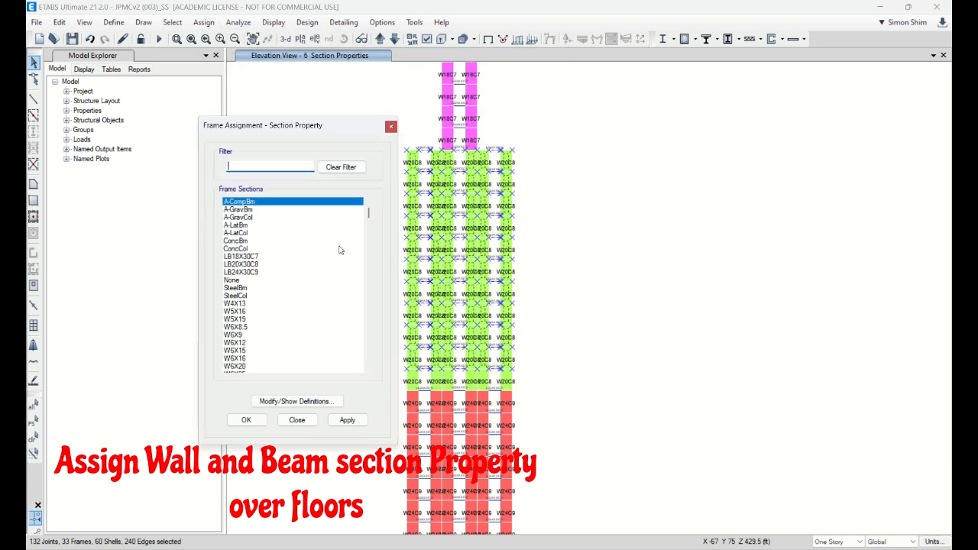
left_click(243, 263)
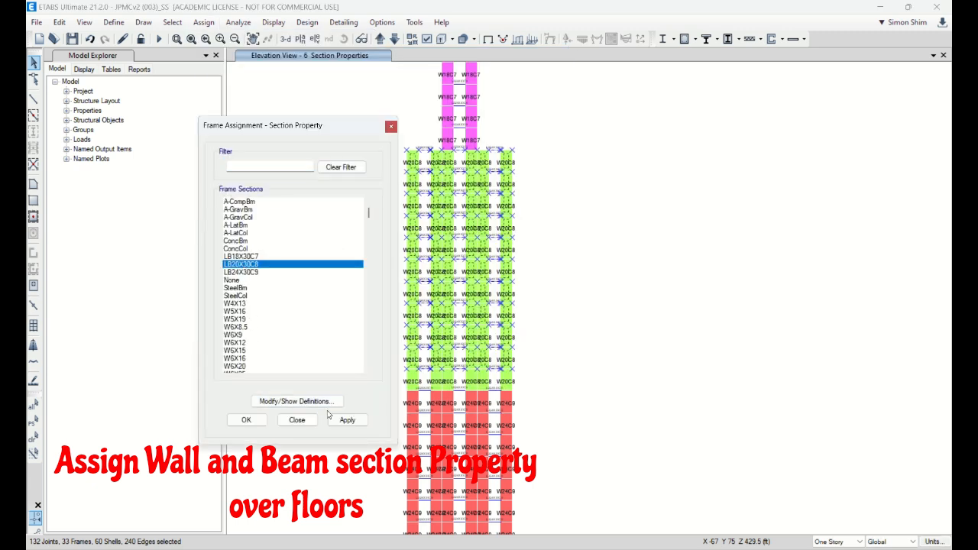
left_click(329, 415)
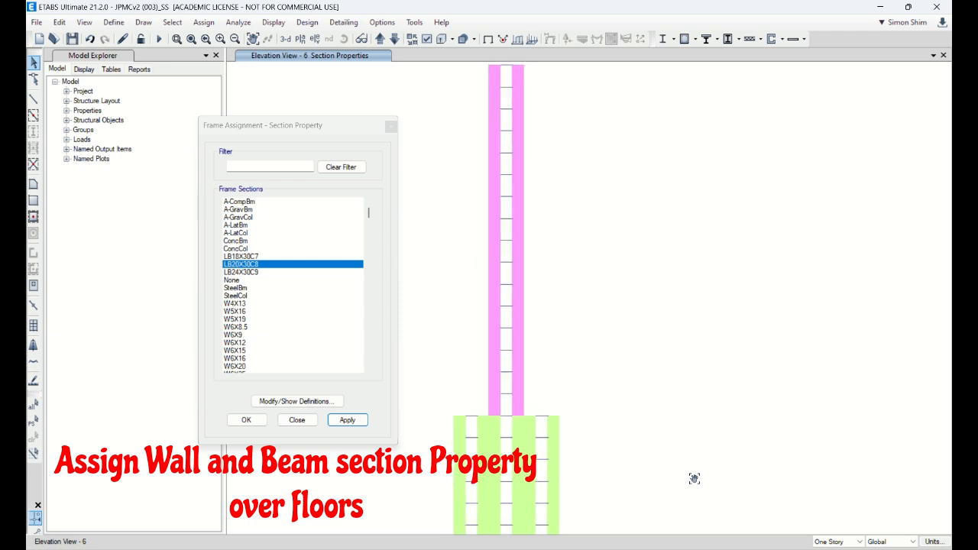
Step: Assign frame section LB18X30C7 to the link beams in elevation 6's magenta upper wall zone and check the top beams' labels
left_click_drag(453, 95, 623, 450)
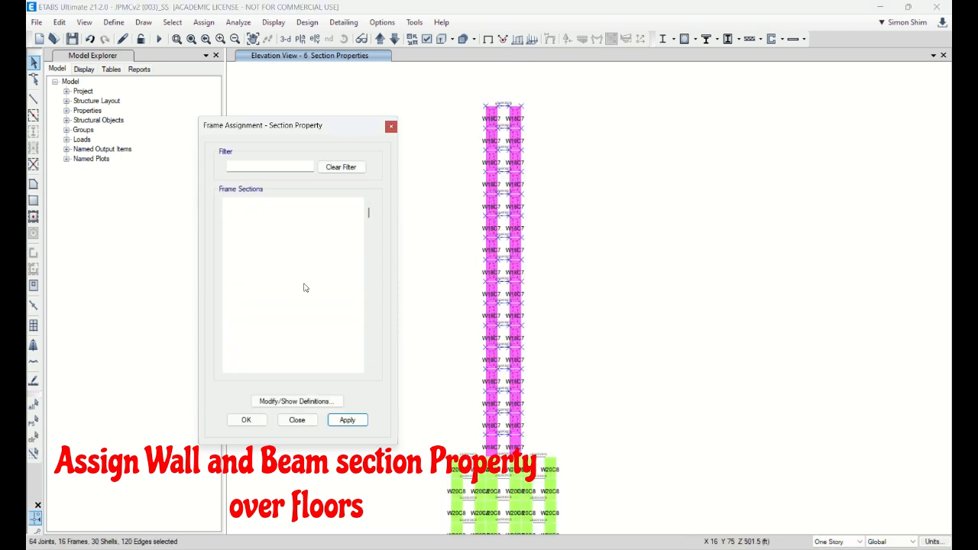
left_click(348, 421)
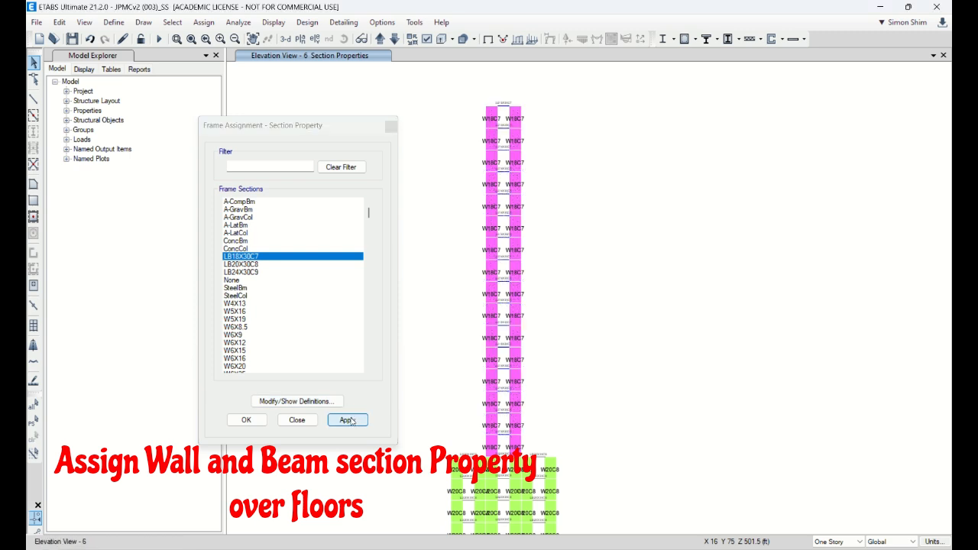
scroll(502, 109, "up", 5)
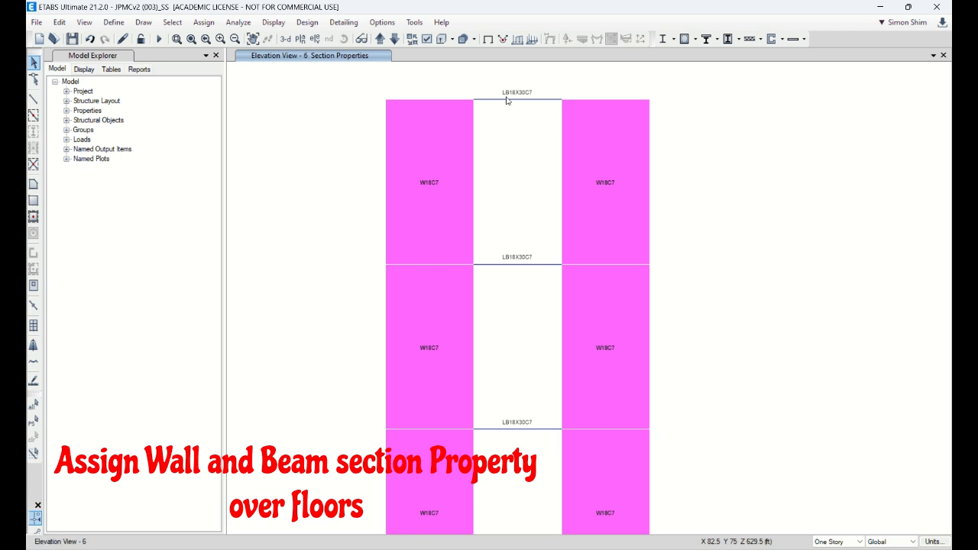
scroll(396, 168, "down", 5)
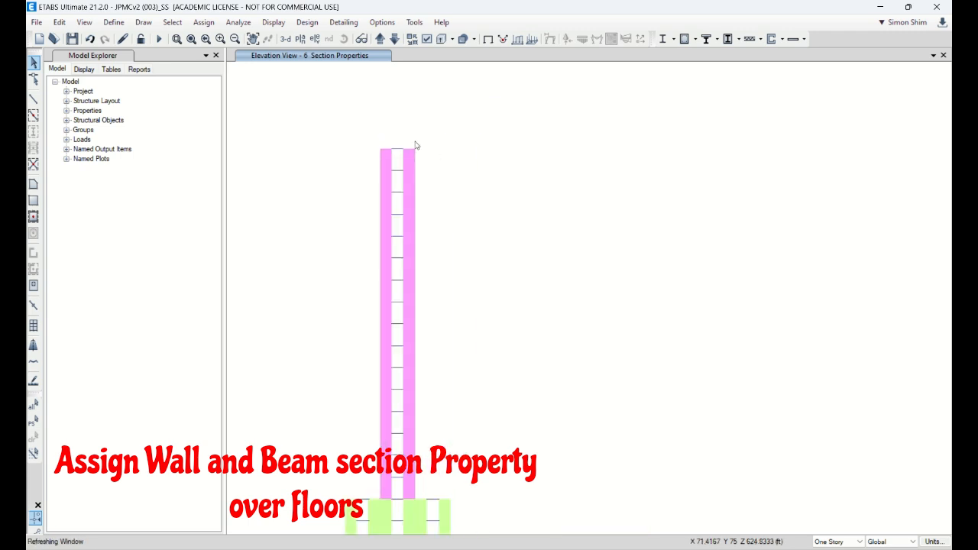
left_click(192, 39)
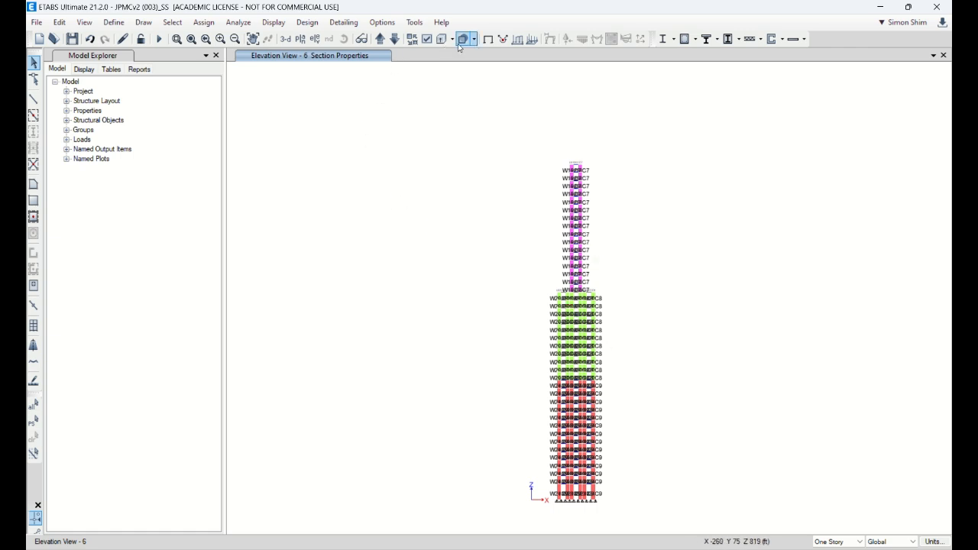
Step: Run the analysis from the 3-D view and return to the undeformed shape in a smaller program window
left_click(285, 38)
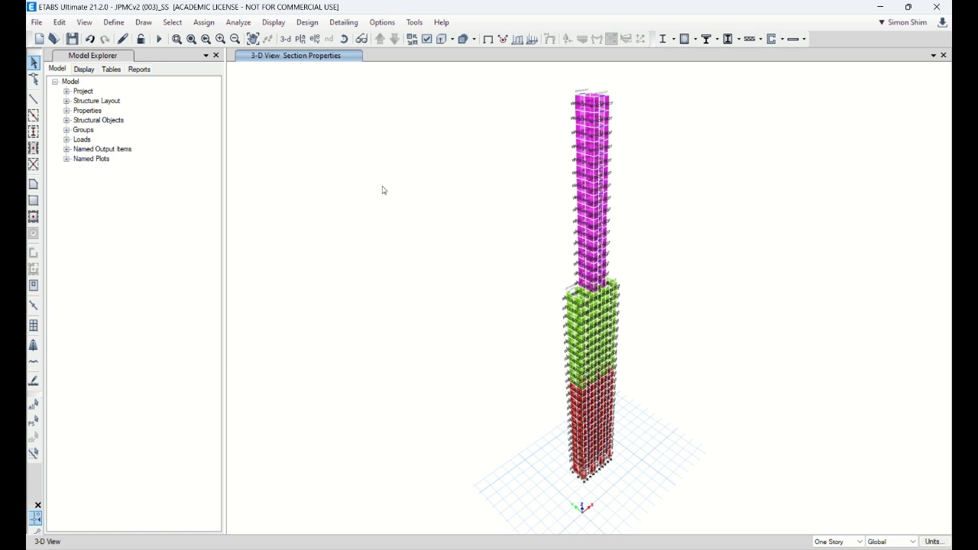
left_click(157, 40)
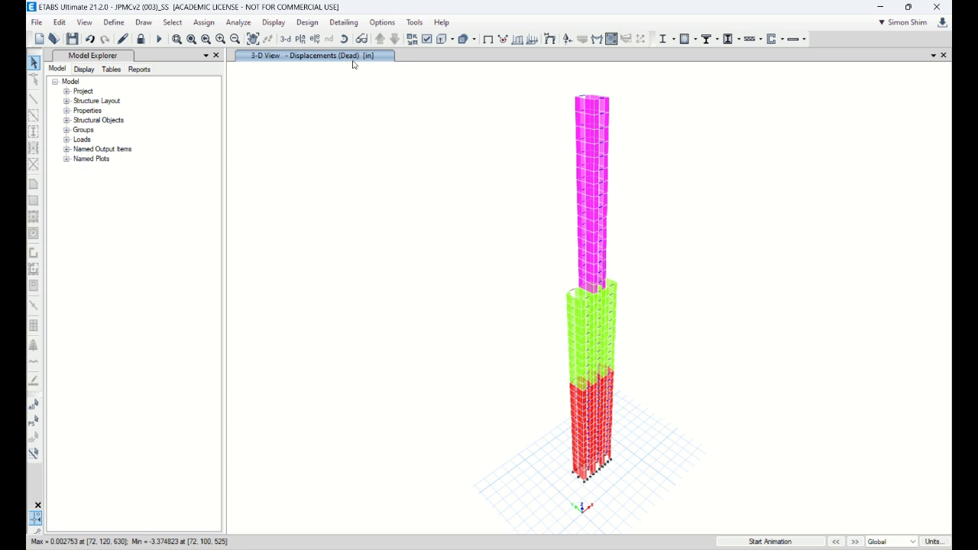
double_click(631, 15)
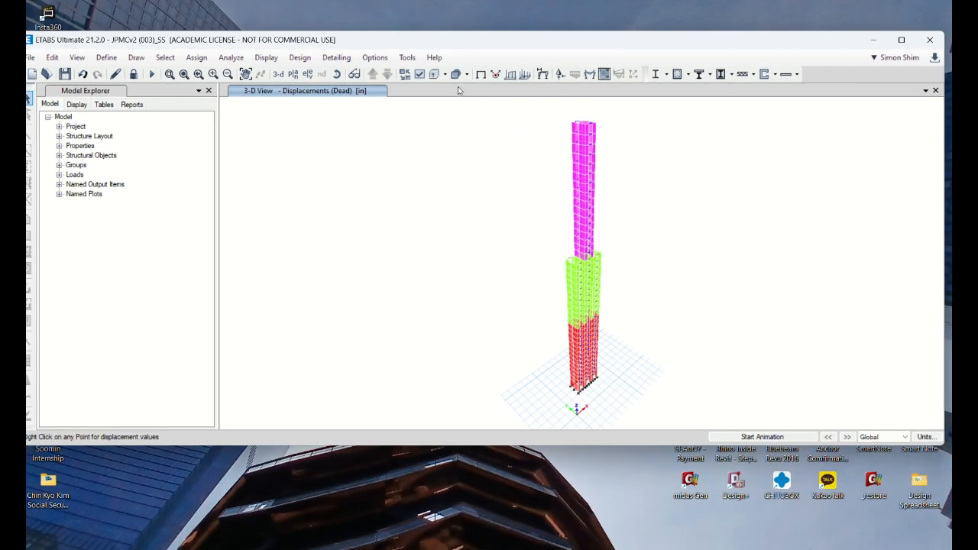
left_click(483, 74)
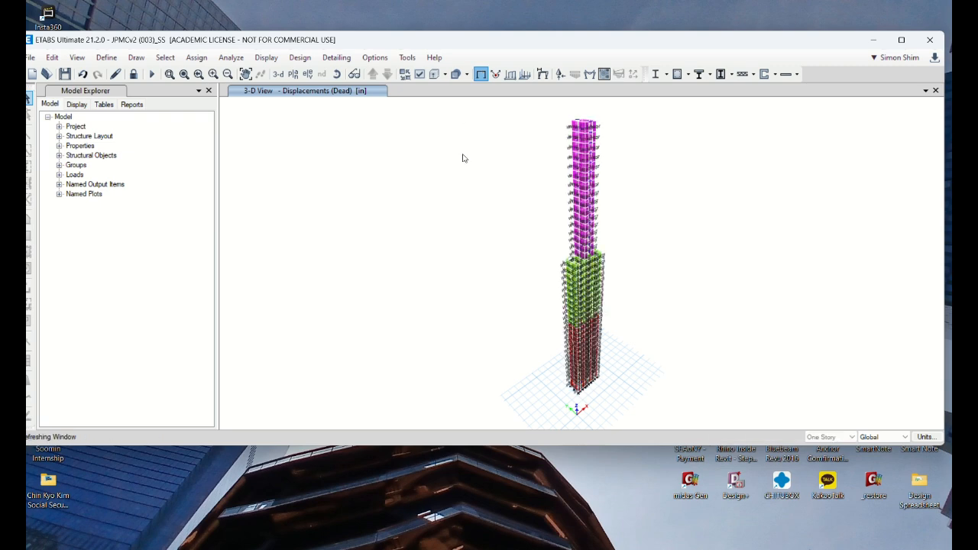
Step: Review the ASCE 7-16 lateral load settings of the Wind load pattern and leave them without changes
left_click(107, 58)
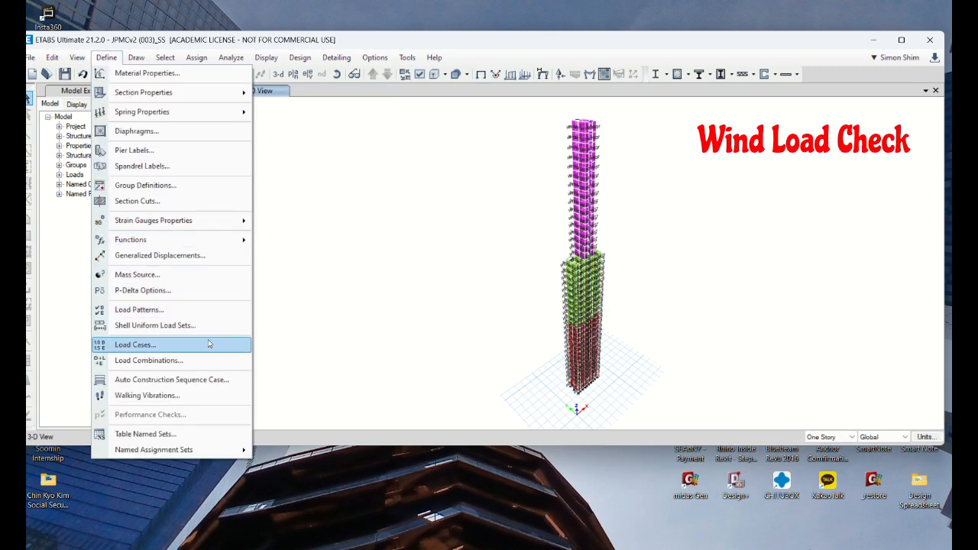
left_click(191, 310)
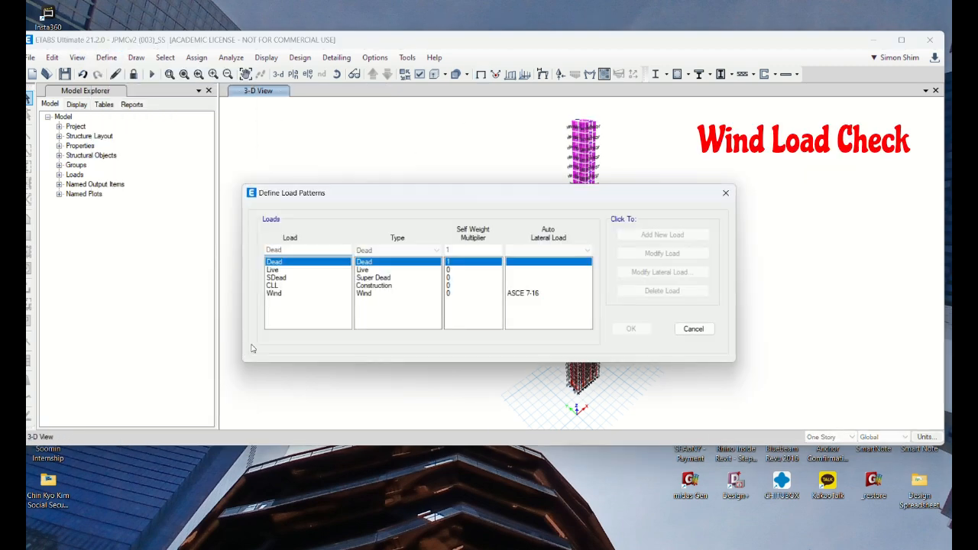
left_click(281, 294)
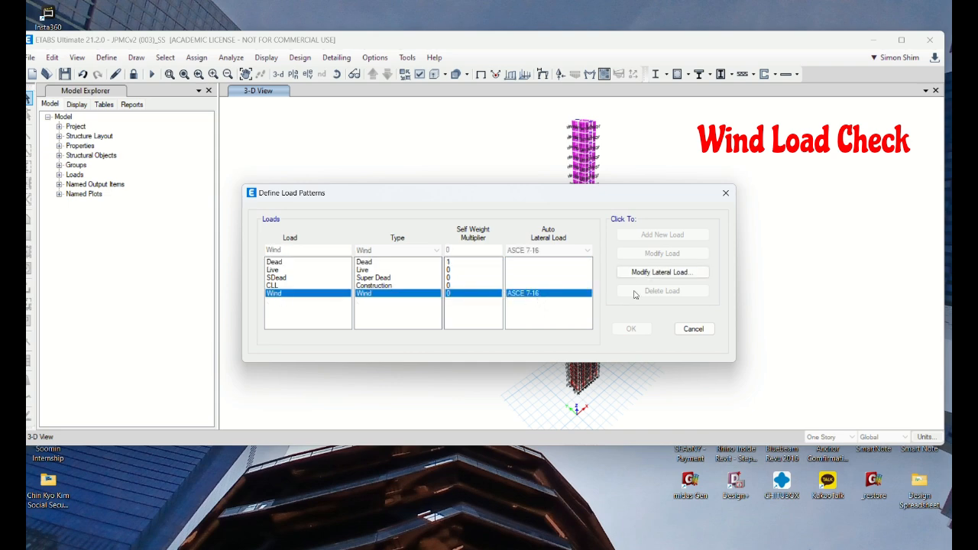
left_click(662, 272)
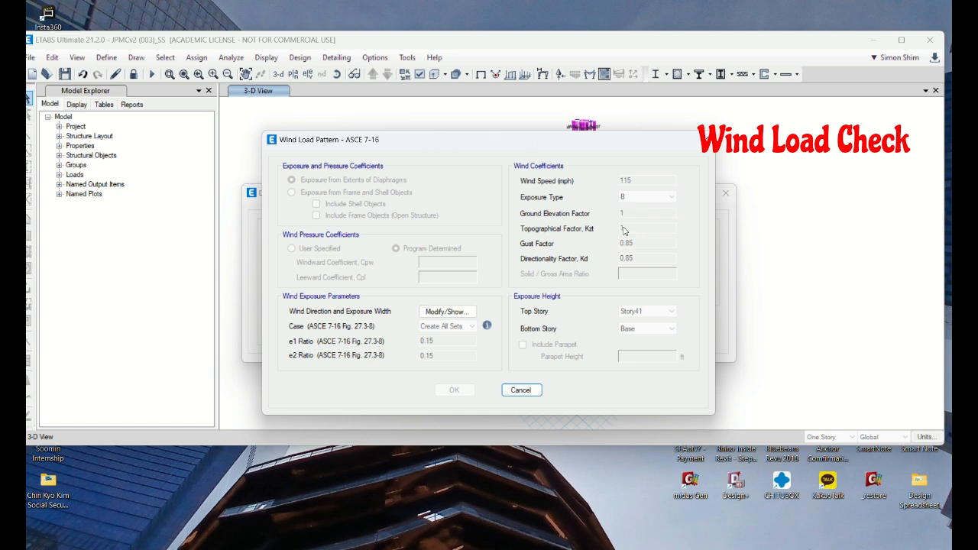
left_click(527, 392)
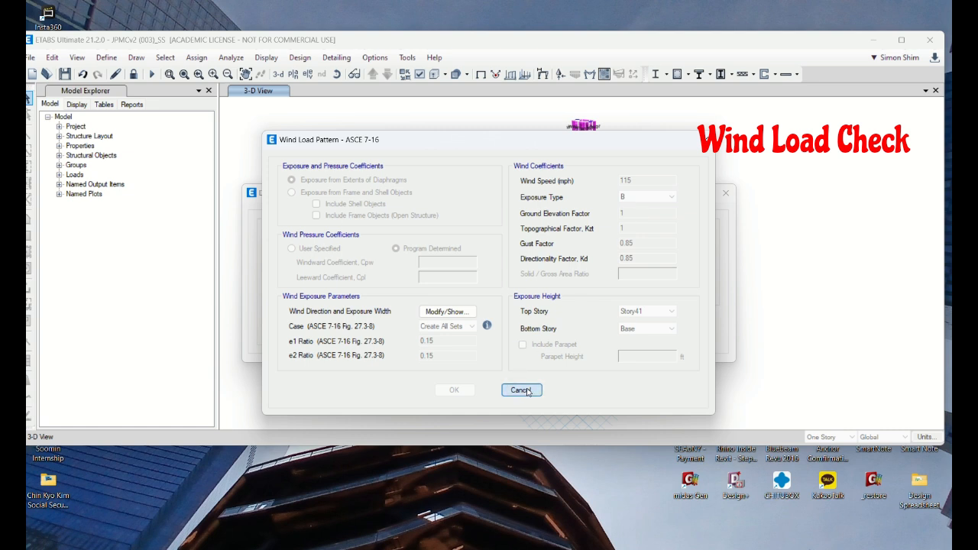
left_click(695, 332)
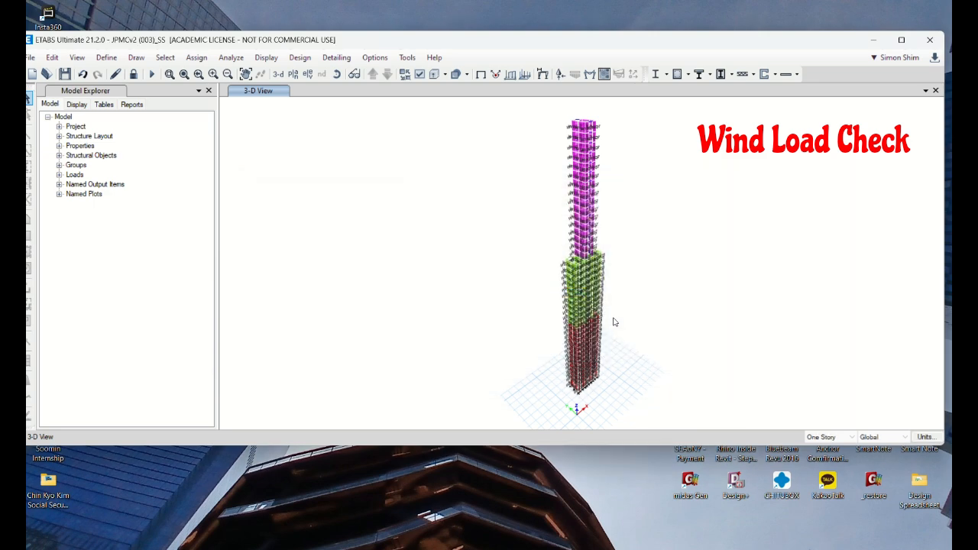
Step: Add a new load combination named SerWind(0.6xWu)
left_click(107, 57)
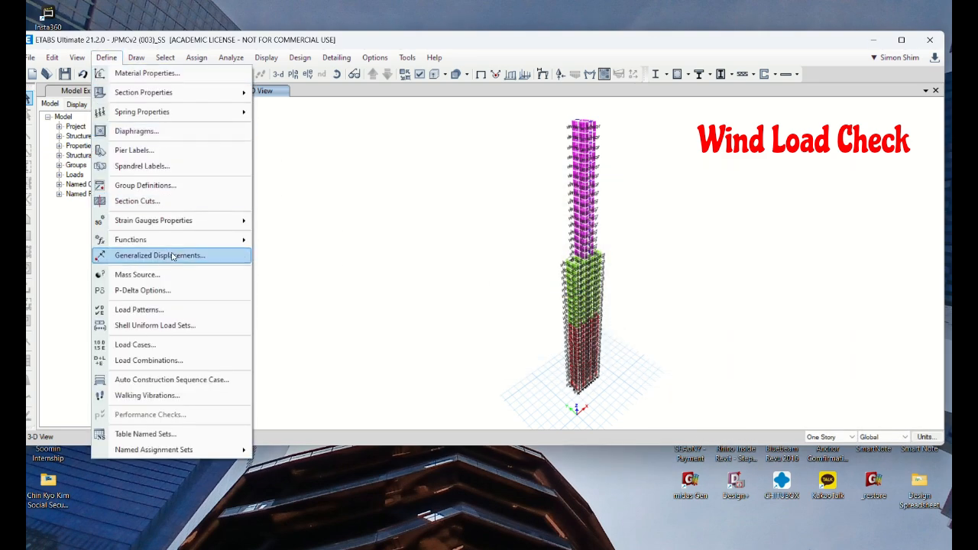
left_click(187, 361)
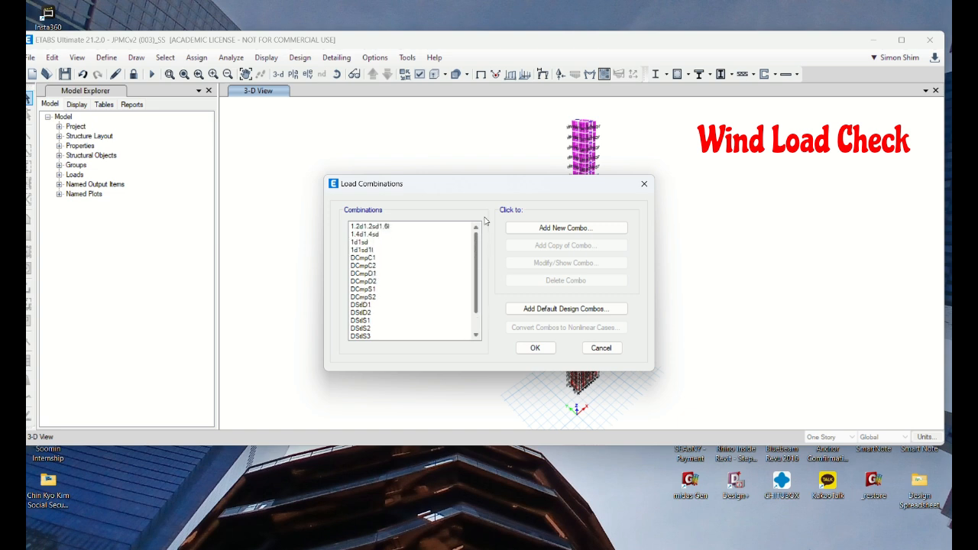
left_click(565, 228)
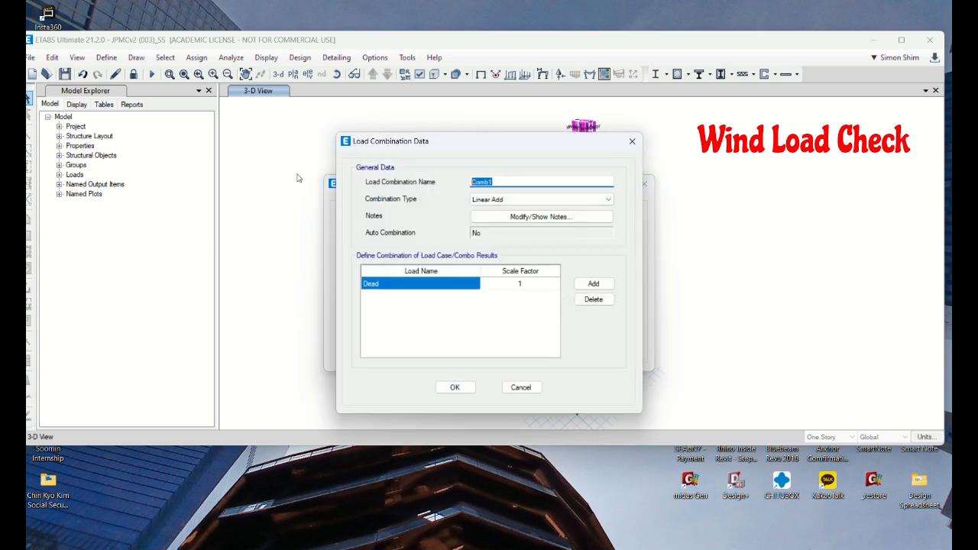
type("SerWind")
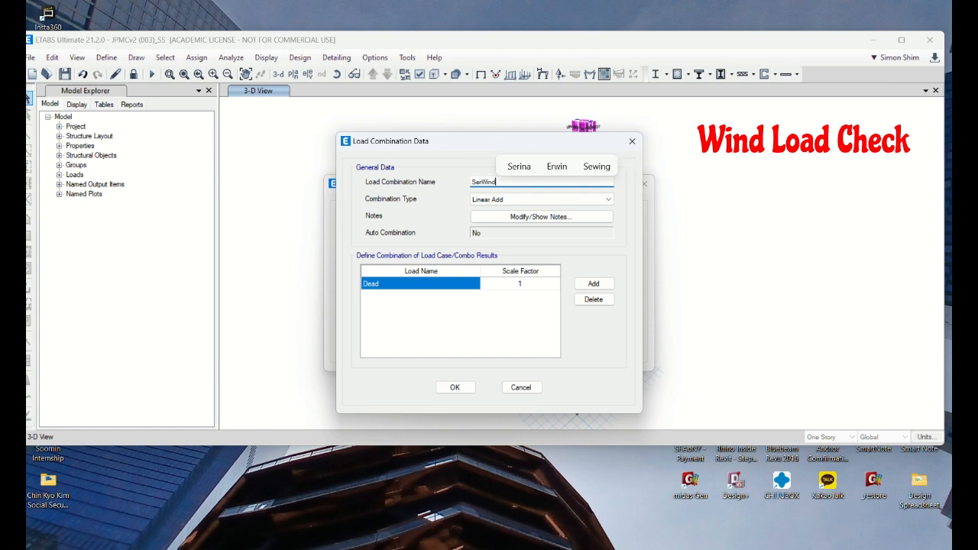
type("(0.6xWu")
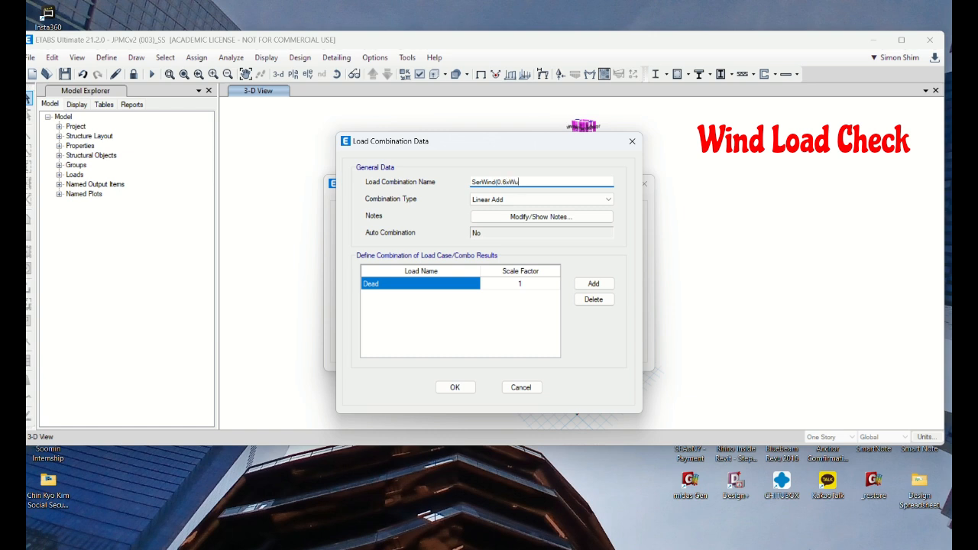
Step: Replace the Dead load in the SerWind(0.6xWu) combination with the Wind load case
left_click(474, 284)
left_click(474, 284)
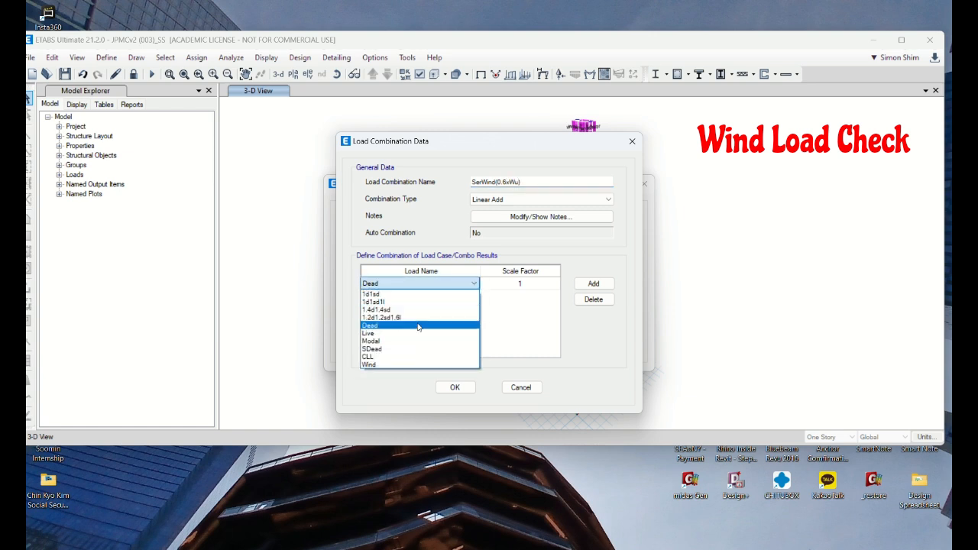
left_click(392, 356)
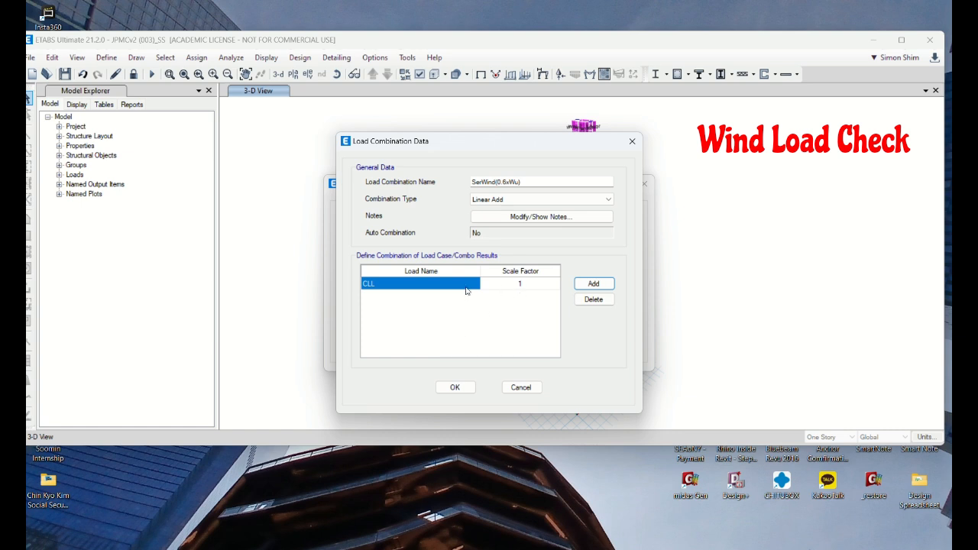
left_click(448, 287)
left_click(474, 284)
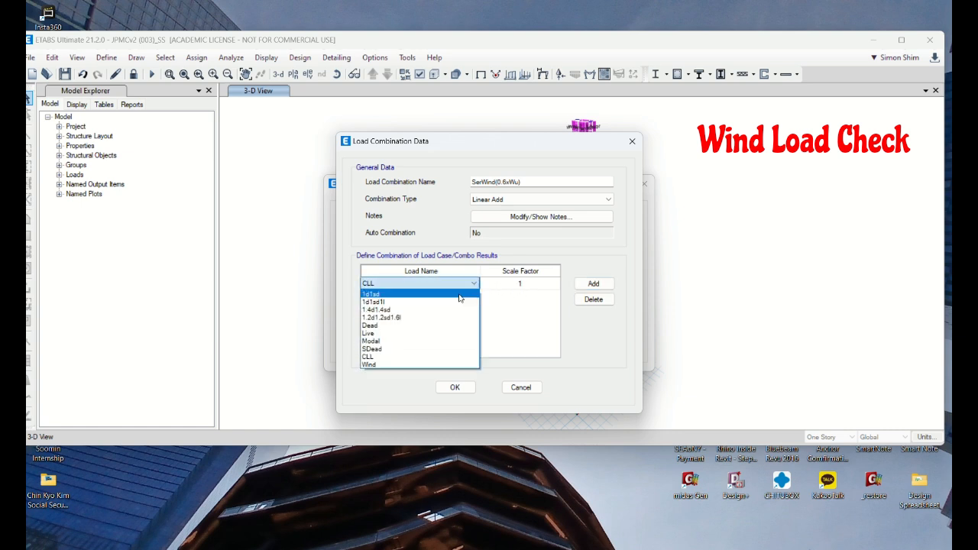
left_click(389, 365)
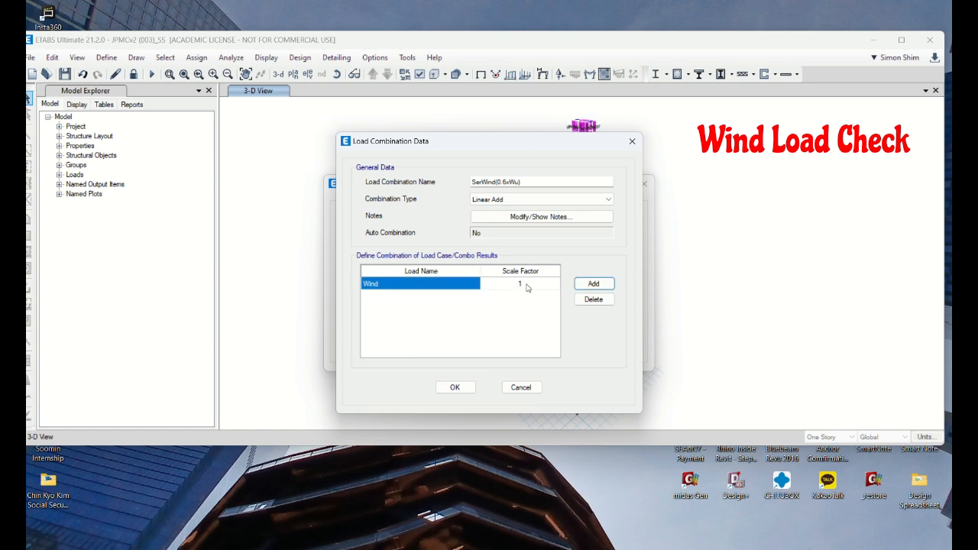
Step: Set the Wind load's scale factor to 0.6, then save the combination and close the load combinations list
left_click(531, 287)
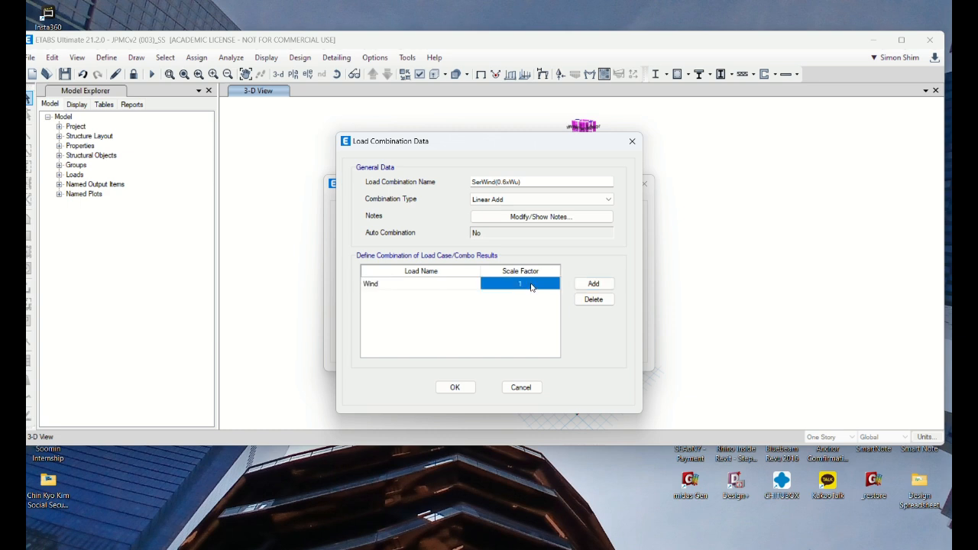
type("0.6")
key("Return")
type("0.6")
left_click(456, 388)
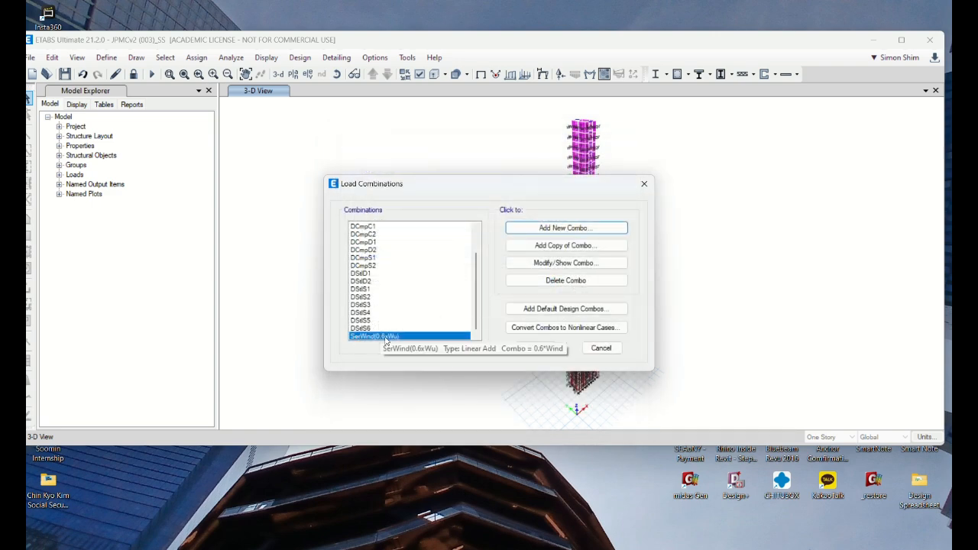
left_click(536, 348)
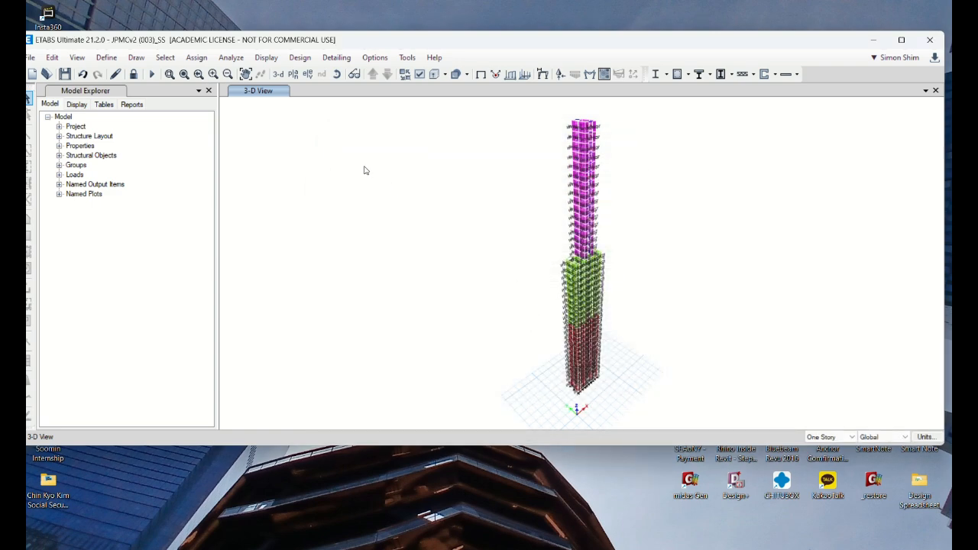
Step: Maximize the program window and bring all hidden objects back into the 3-D view
double_click(393, 43)
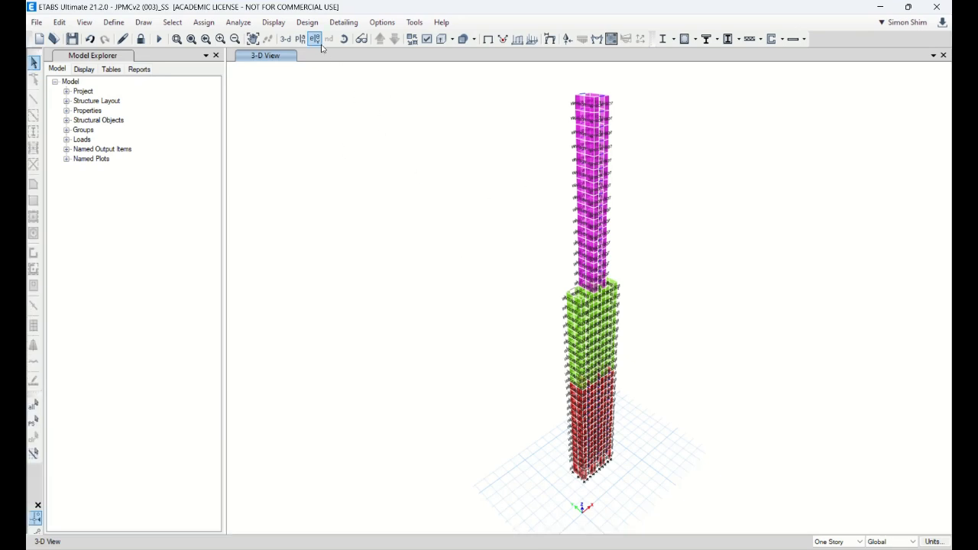
right_click(384, 158)
left_click(441, 279)
right_click(407, 180)
left_click(384, 138)
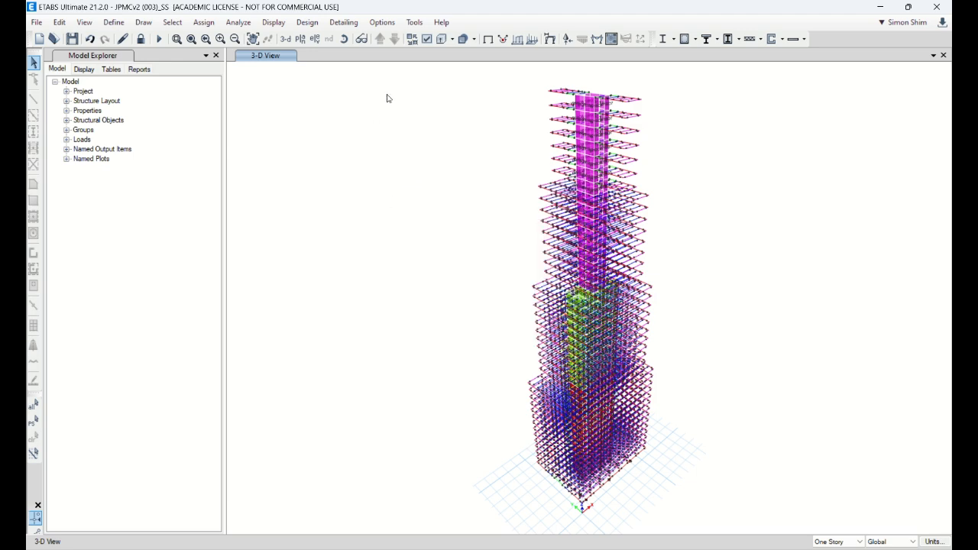
Step: Turn on the display of columns, braces, all null frames and floors in the 3-D view
left_click(425, 37)
double_click(637, 25)
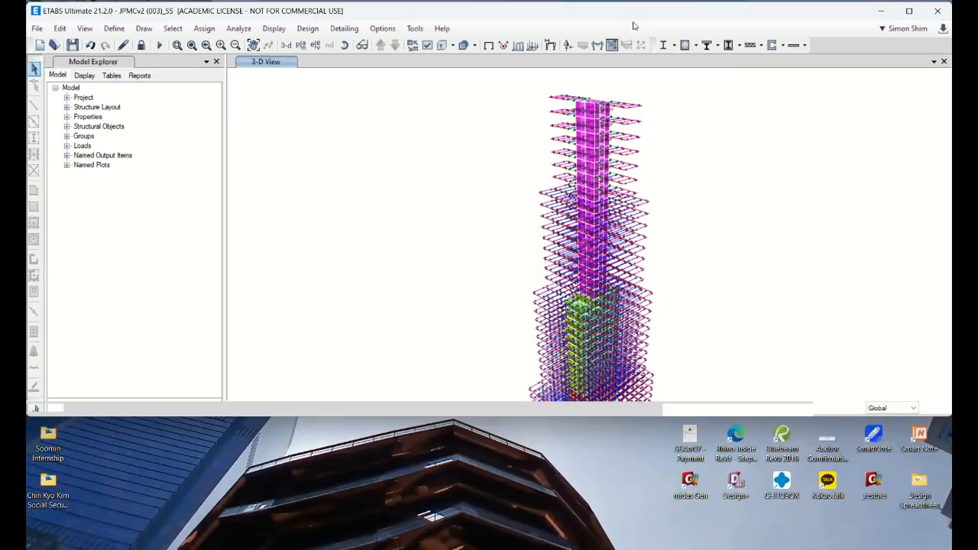
left_click(438, 59)
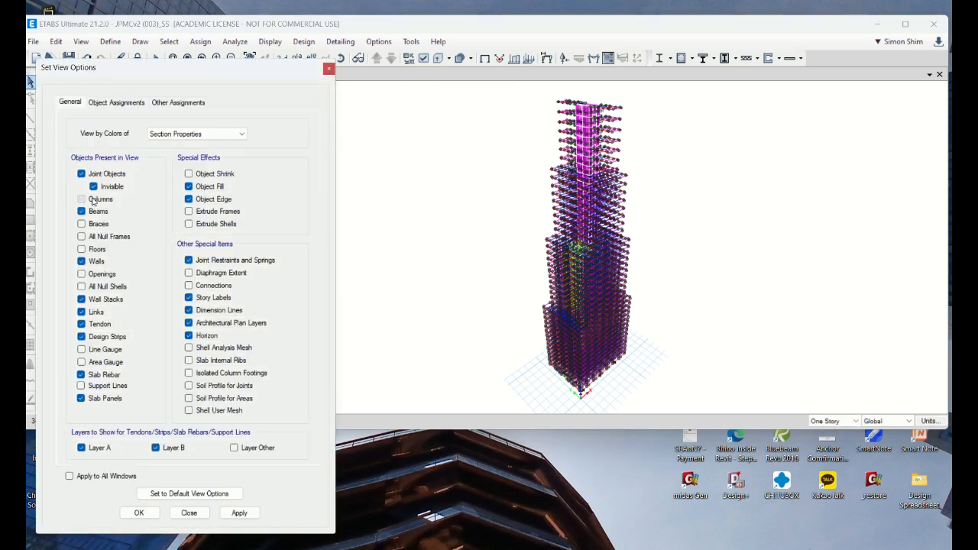
left_click(95, 200)
left_click(90, 225)
left_click(90, 237)
left_click(91, 254)
left_click(139, 512)
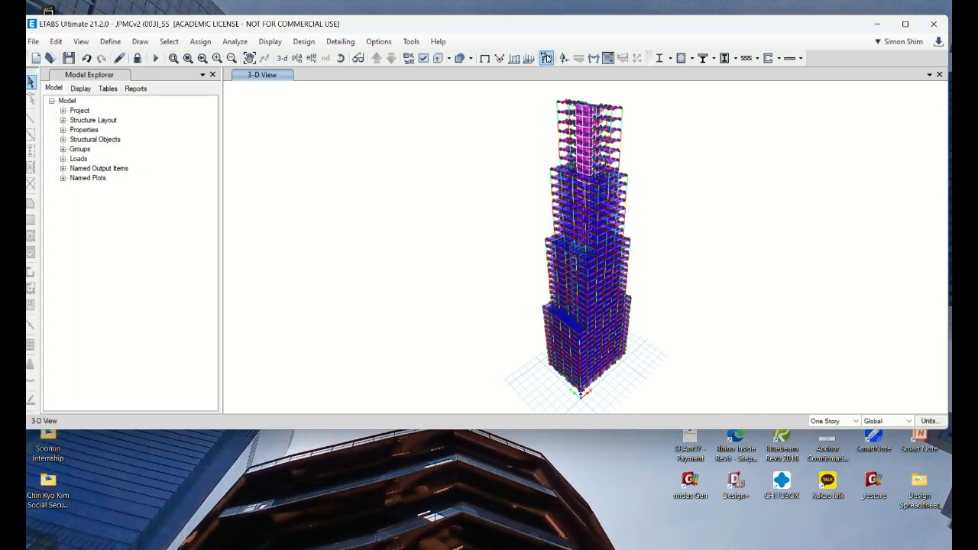
Step: Colour the 3-D view by Objects instead of by section properties
double_click(718, 28)
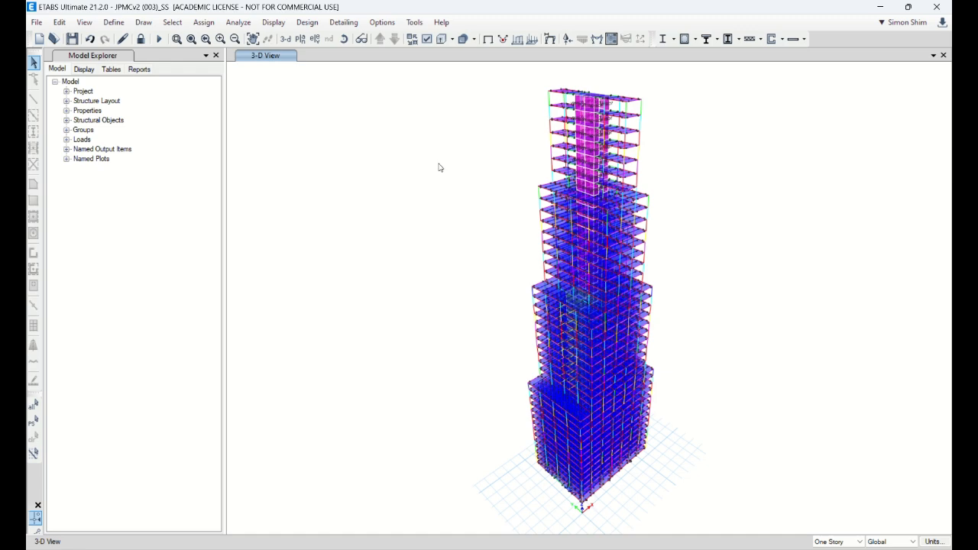
left_click(428, 41)
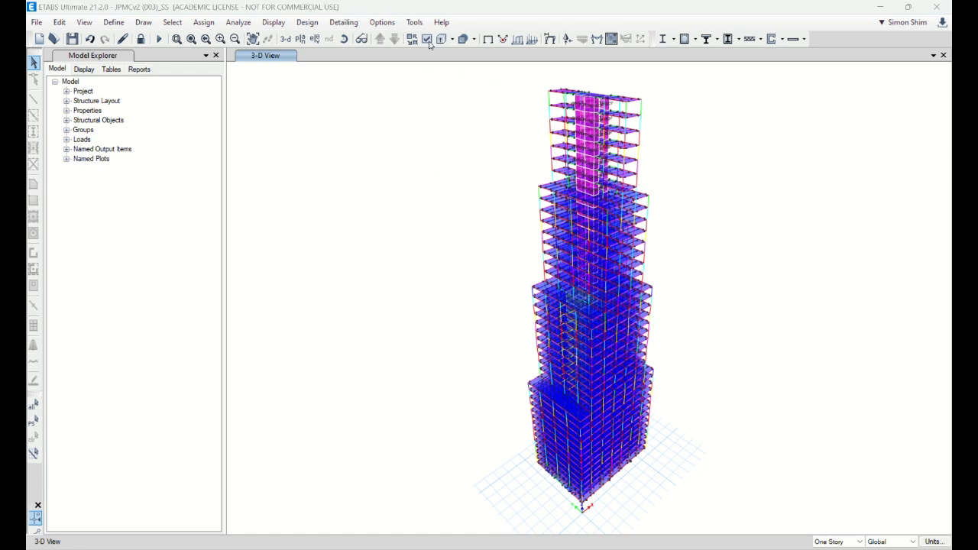
double_click(609, 6)
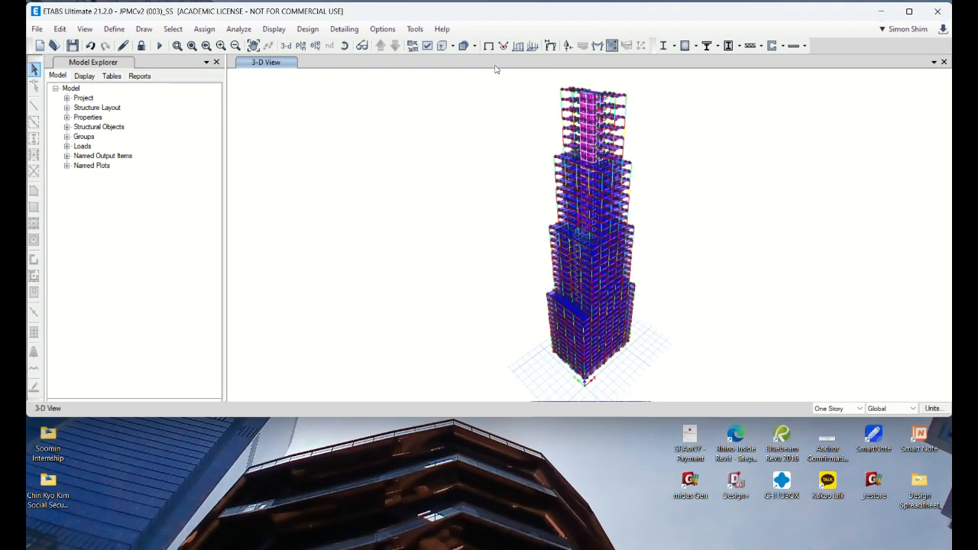
left_click(436, 68)
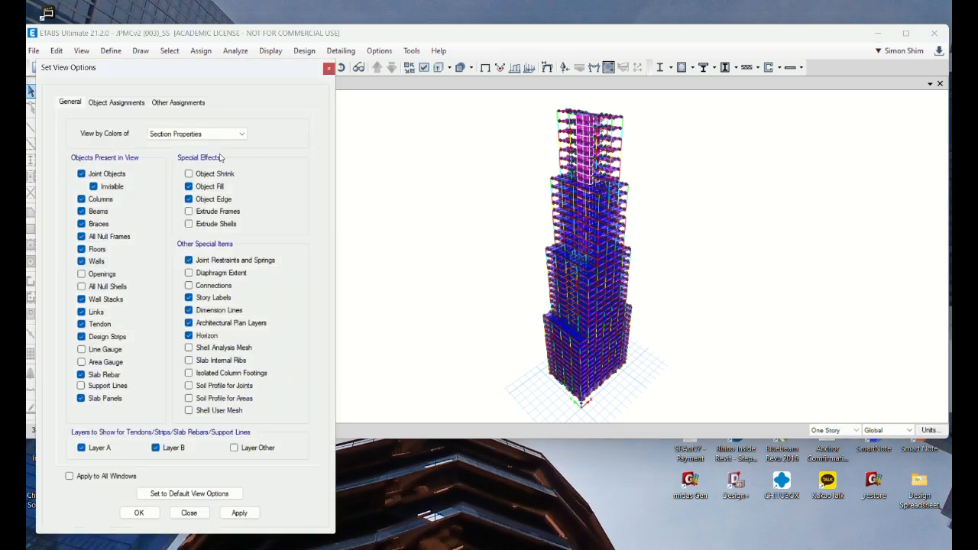
left_click(201, 137)
left_click(176, 145)
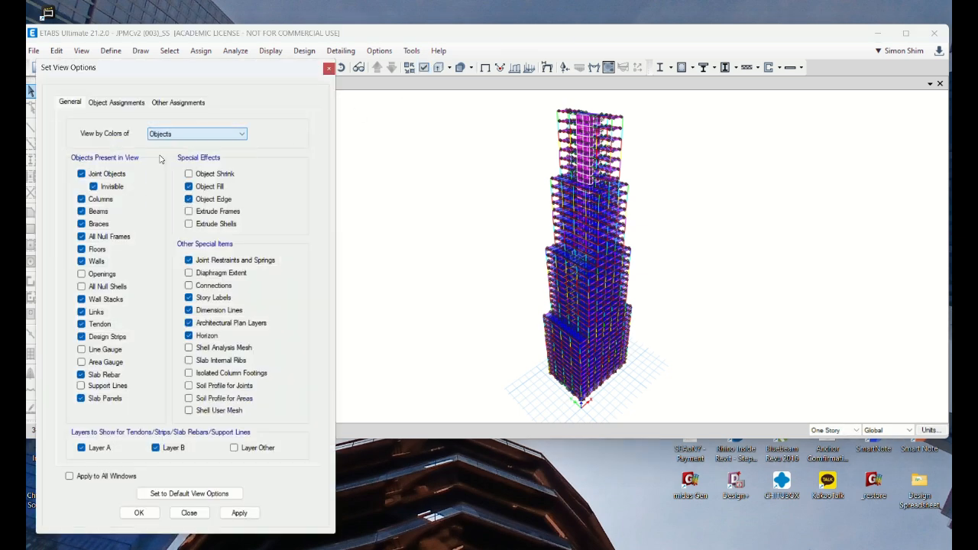
left_click(139, 512)
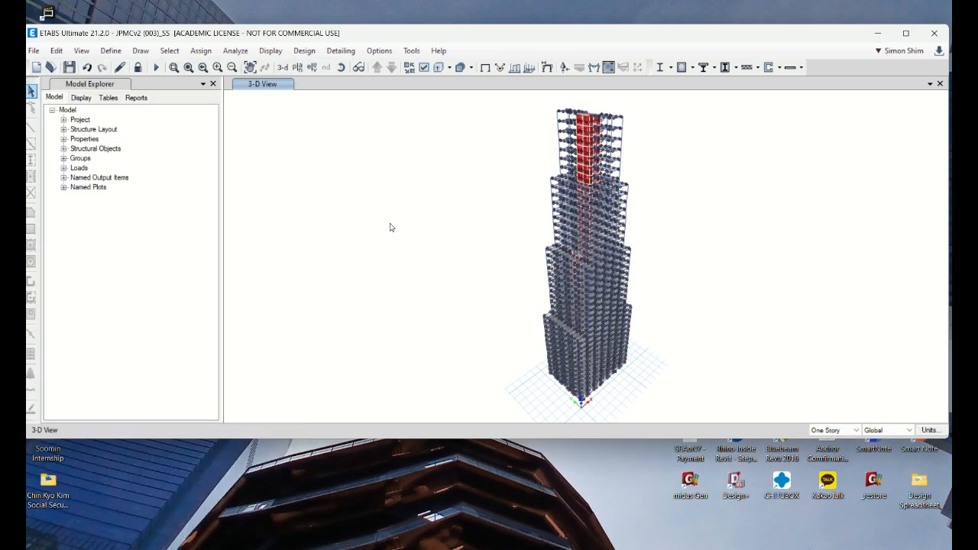
Step: Show the maximum story displacement plot for the Wind load case in the maximized window
double_click(585, 33)
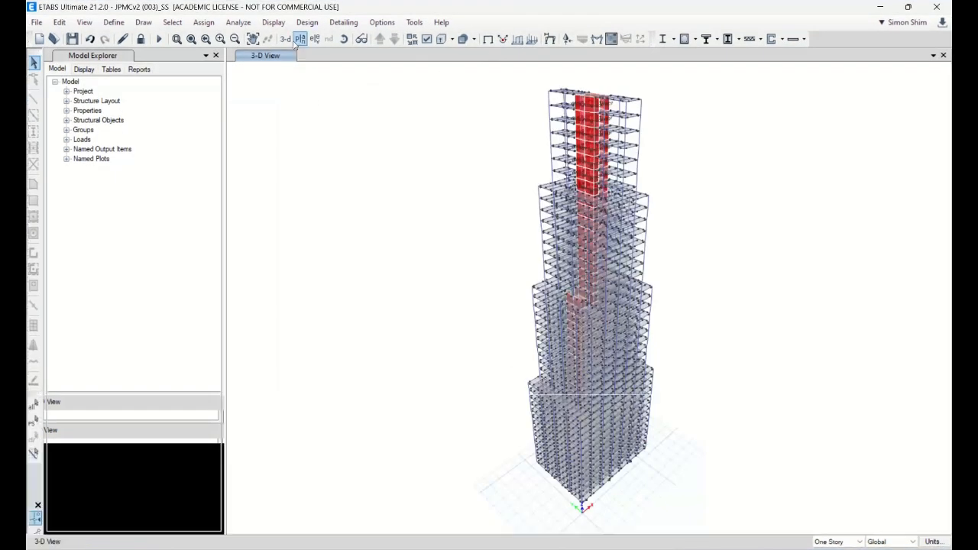
left_click(275, 22)
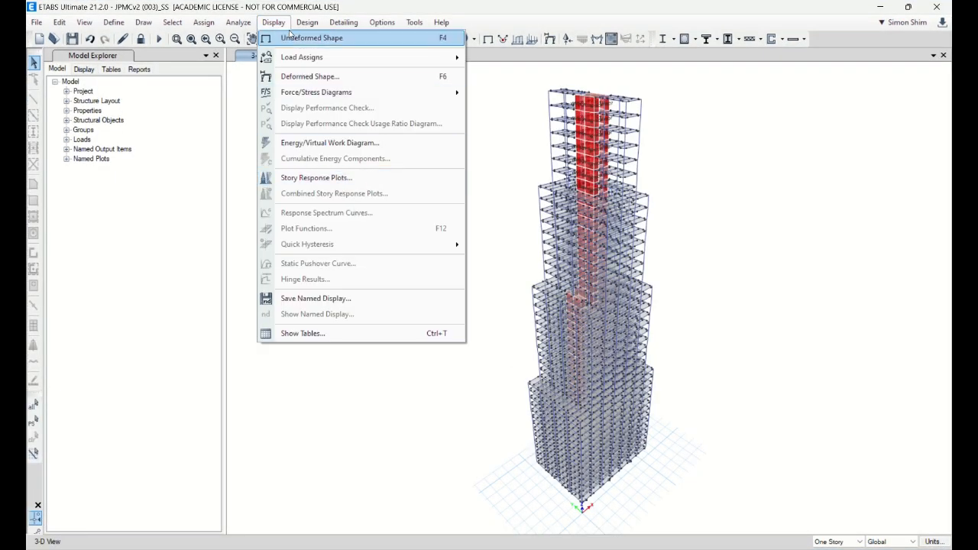
left_click(341, 180)
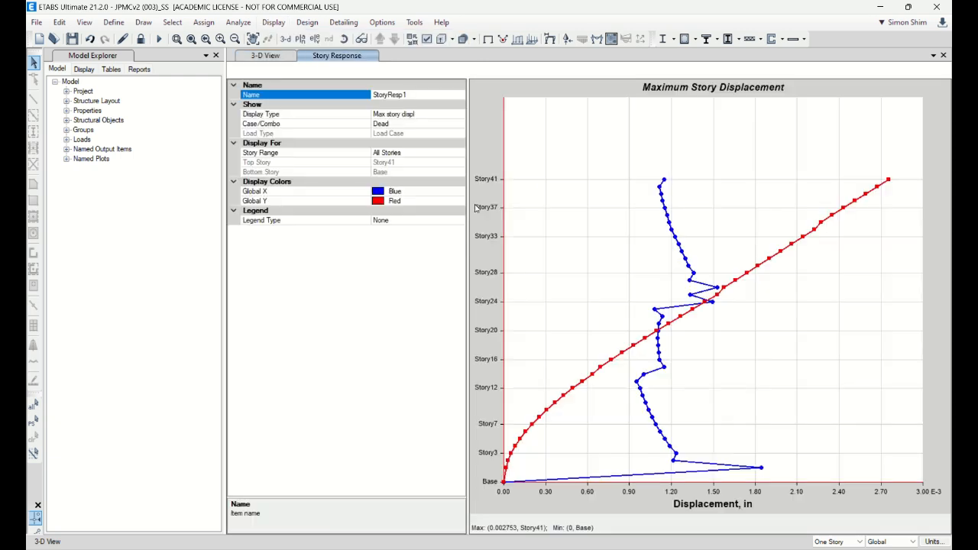
left_click(441, 124)
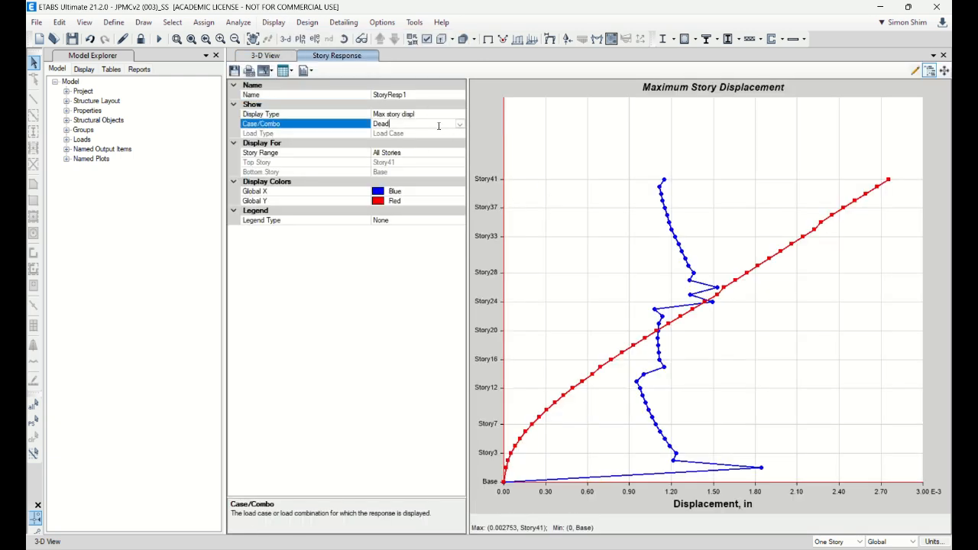
left_click(460, 125)
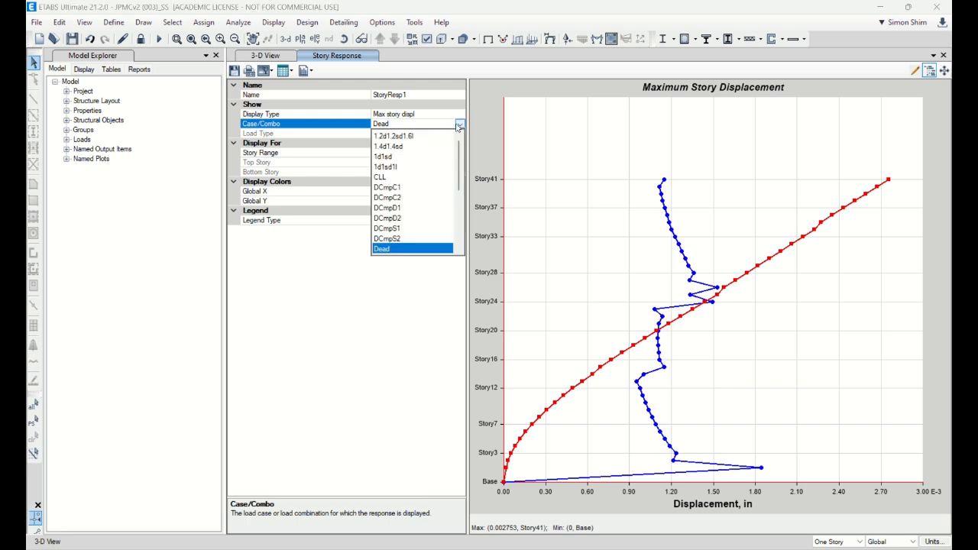
left_click_drag(460, 177, 454, 238)
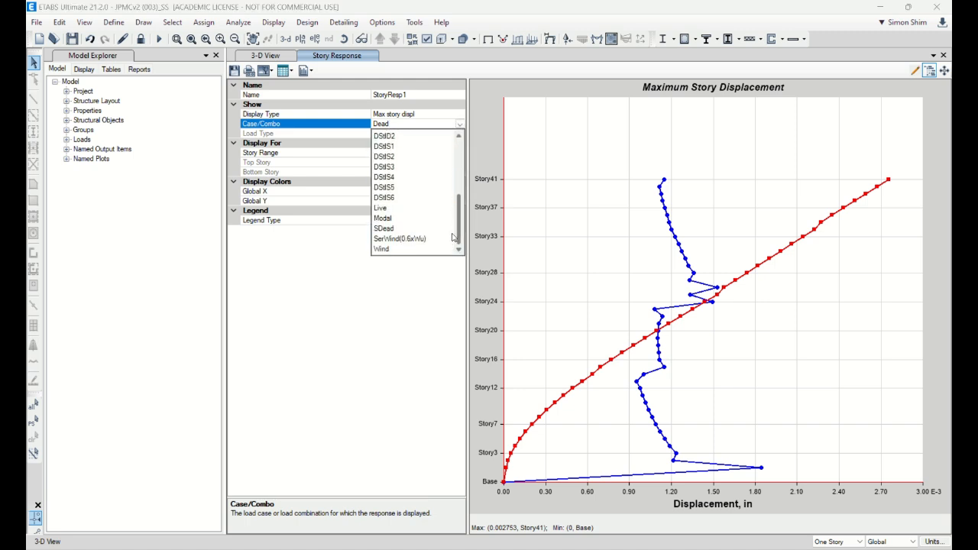
left_click(405, 248)
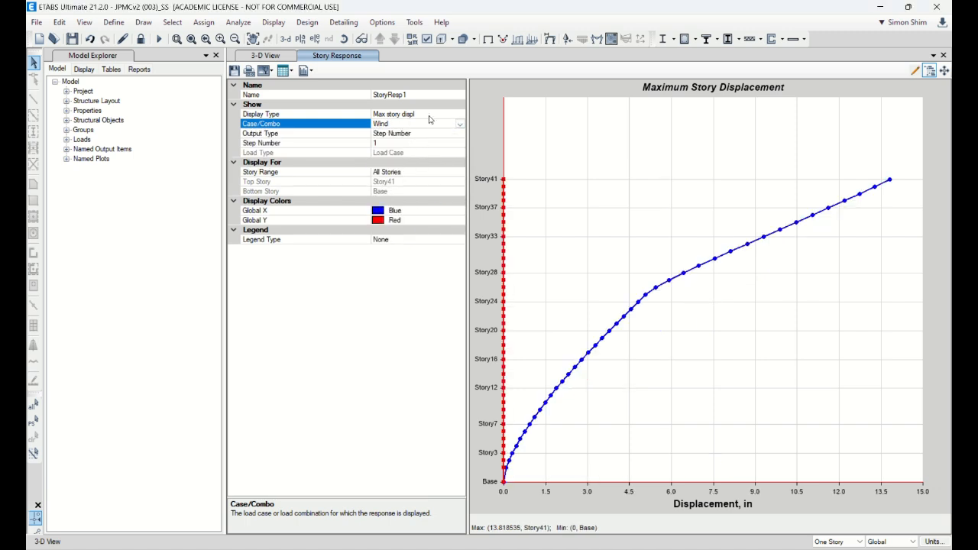
Step: Review the display types available for the Wind story response plot
left_click(446, 109)
left_click(447, 113)
left_click(460, 115)
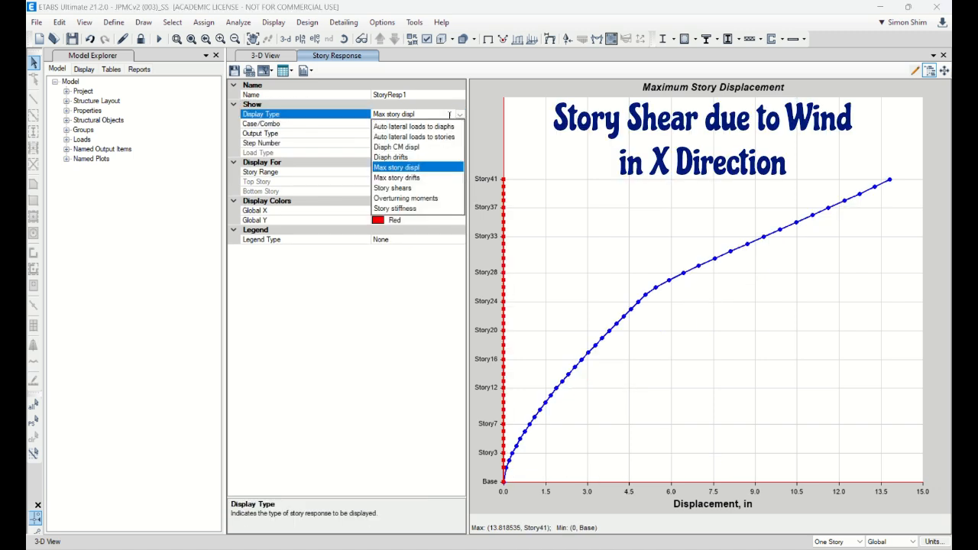
left_click(398, 301)
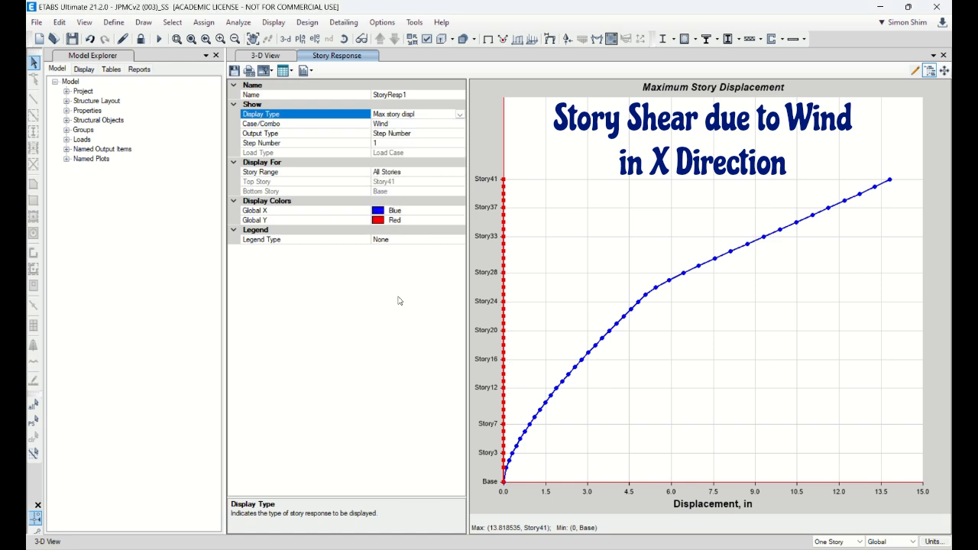
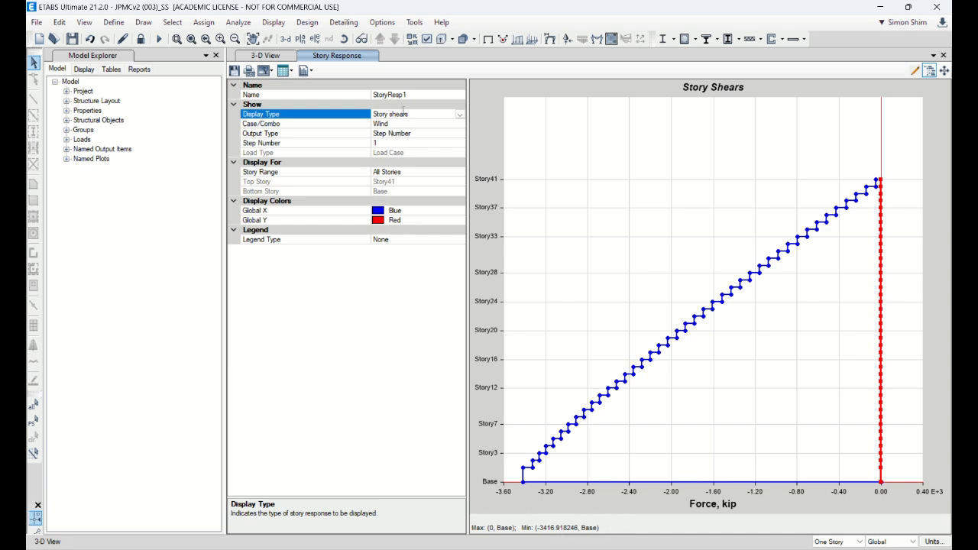
Step: Set the Wind story shear plot to step number 2
left_click(457, 127)
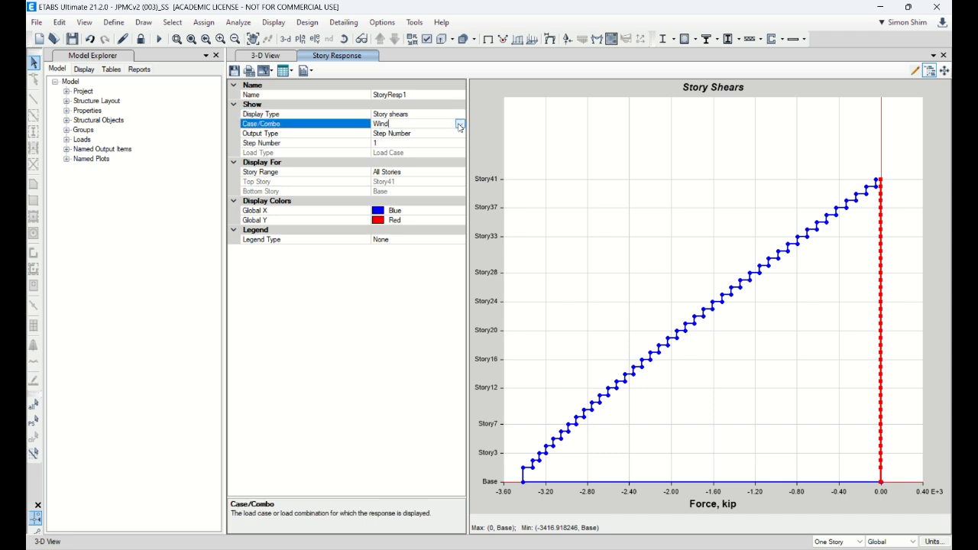
left_click(401, 143)
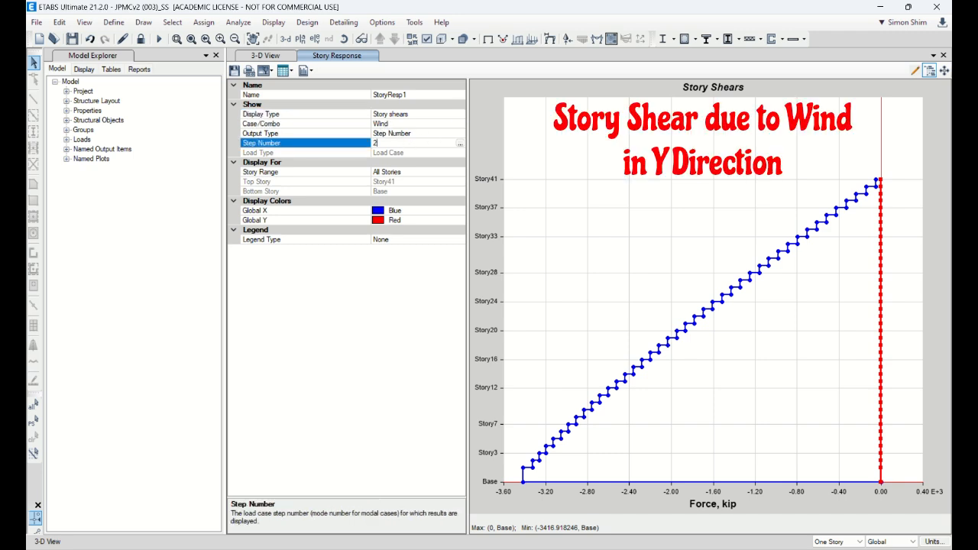
key("Return")
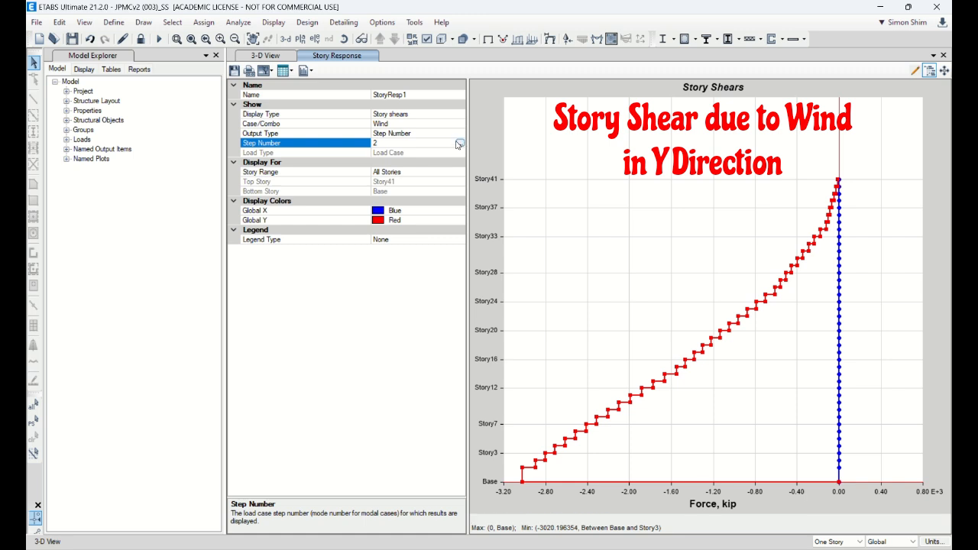
Step: Show the story overturning moments for the Wind case at step number 1
left_click(442, 114)
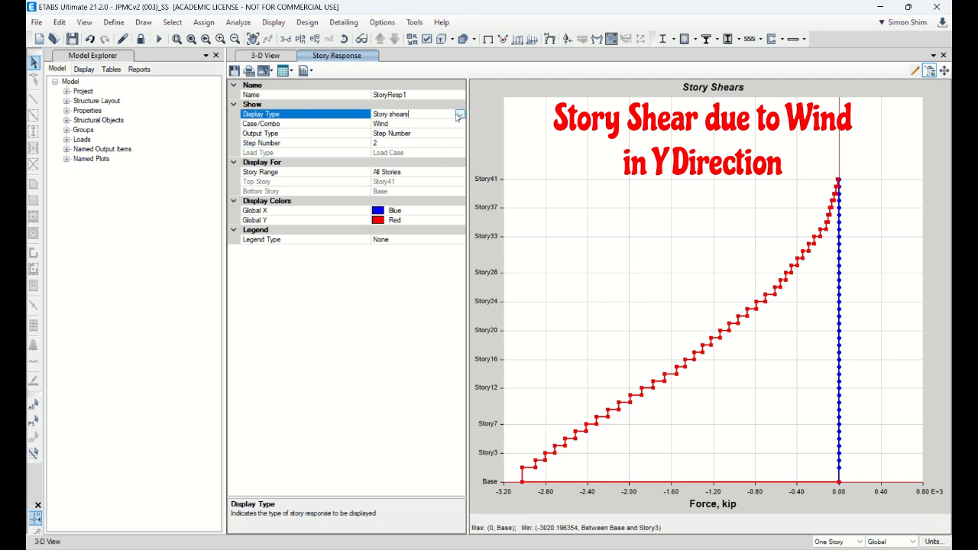
left_click(460, 114)
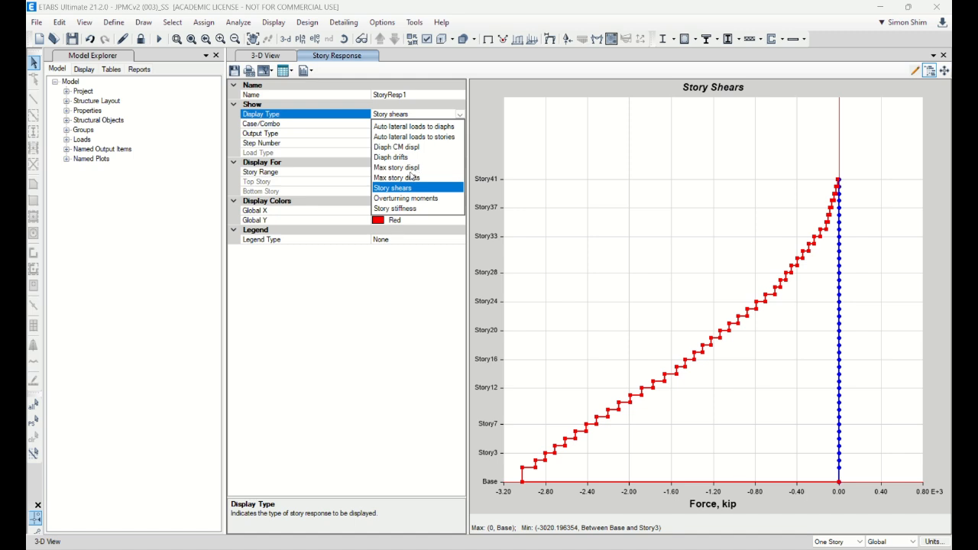
left_click(419, 200)
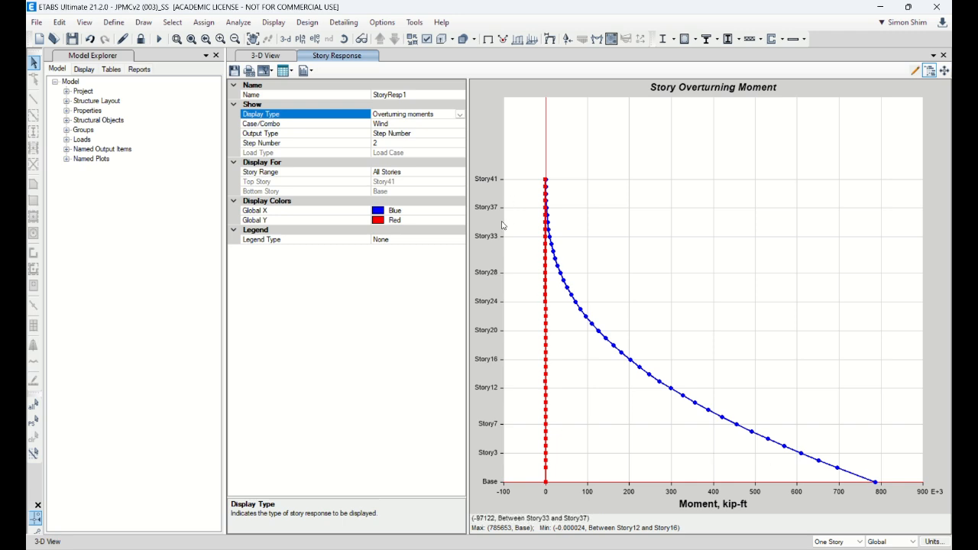
left_click(445, 143)
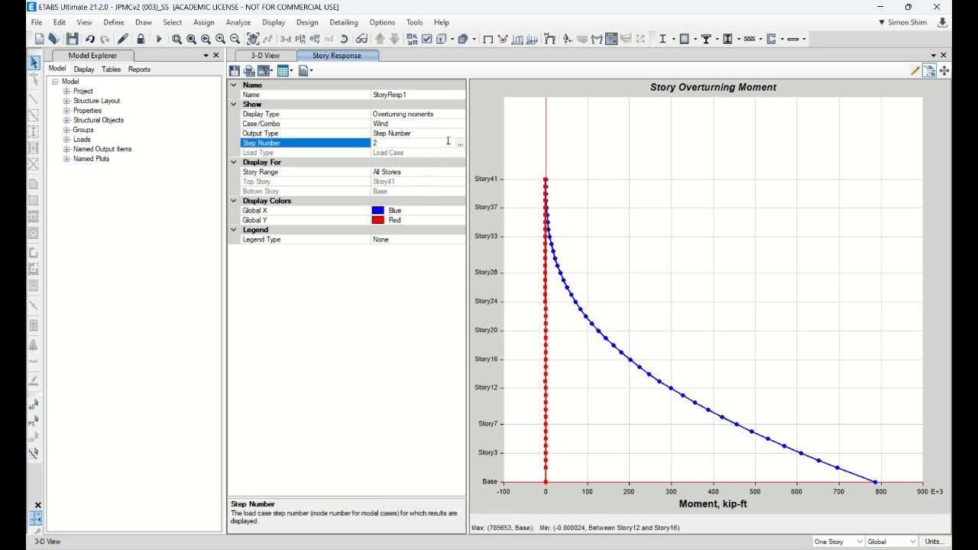
type("1")
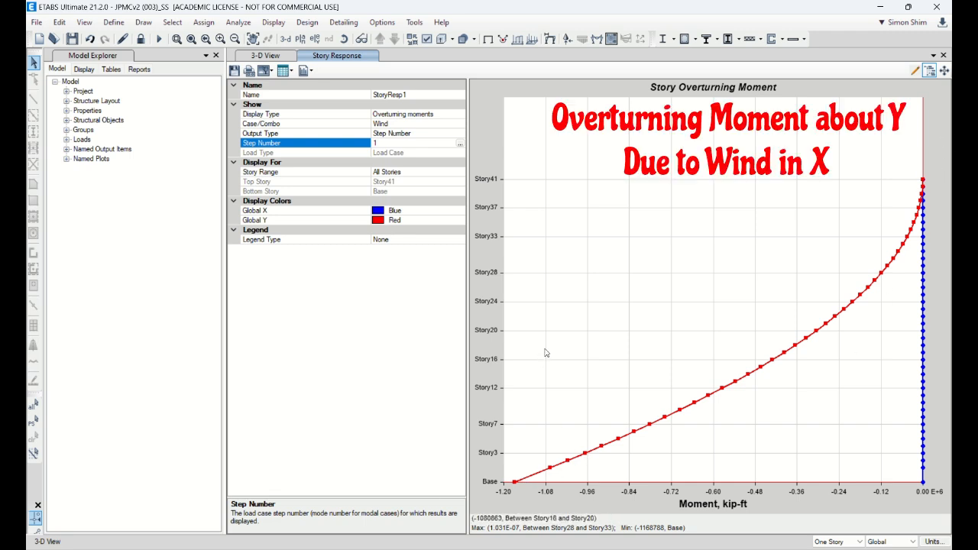
Step: Show the diaphragm centre-of-mass displacement plot for the SerWind(0.6xWu) combination
left_click(448, 113)
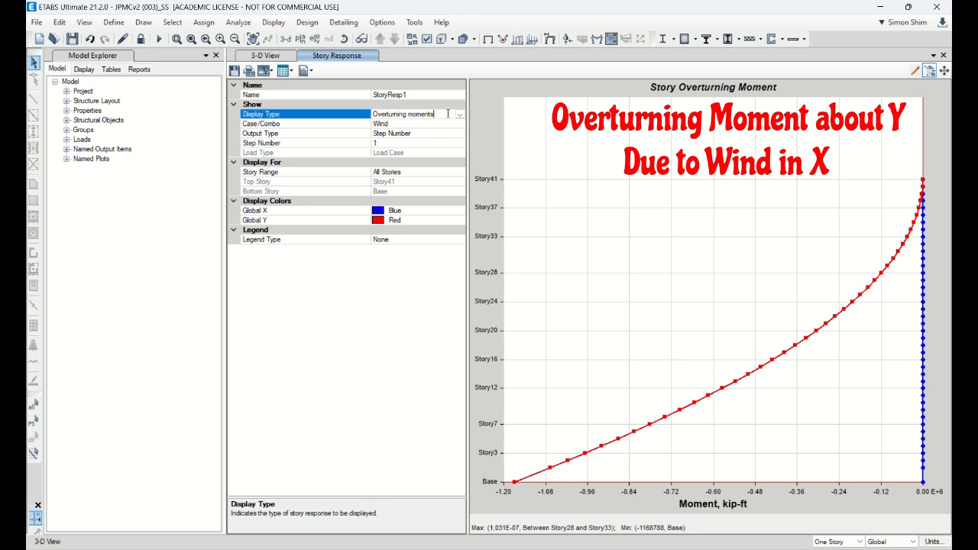
left_click(456, 114)
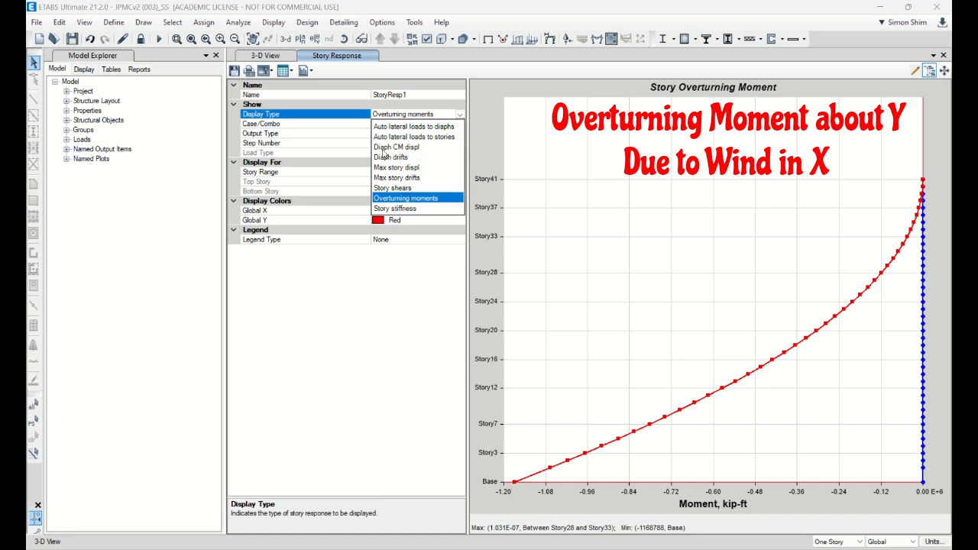
left_click(405, 147)
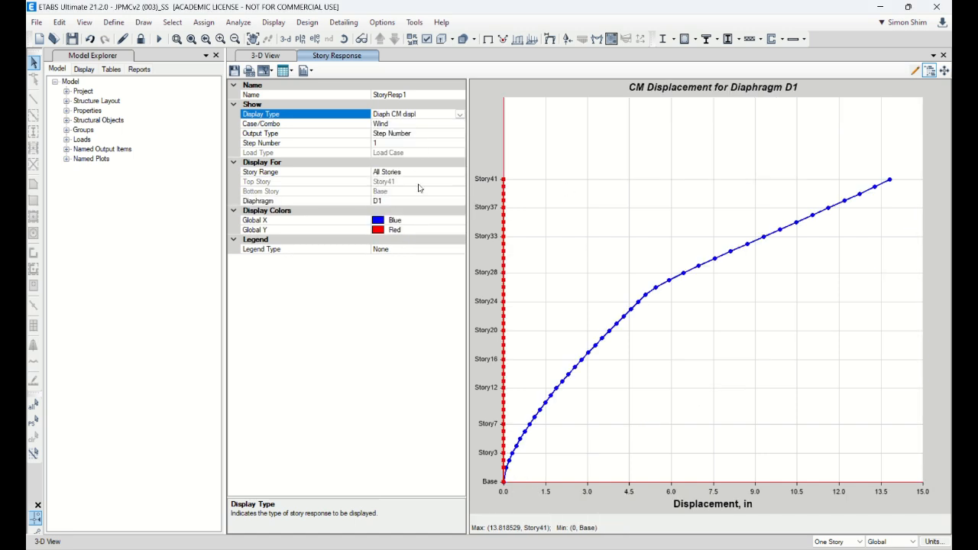
left_click(424, 124)
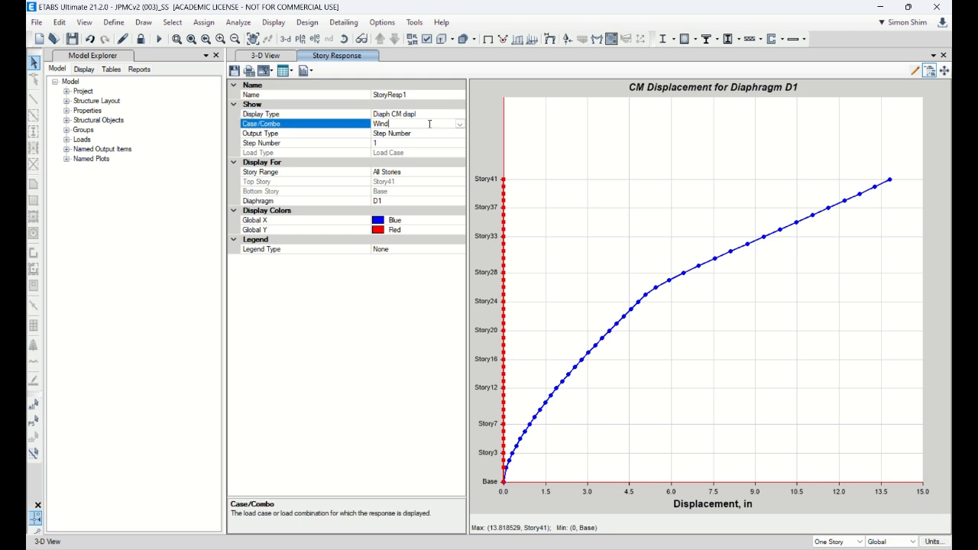
left_click(460, 124)
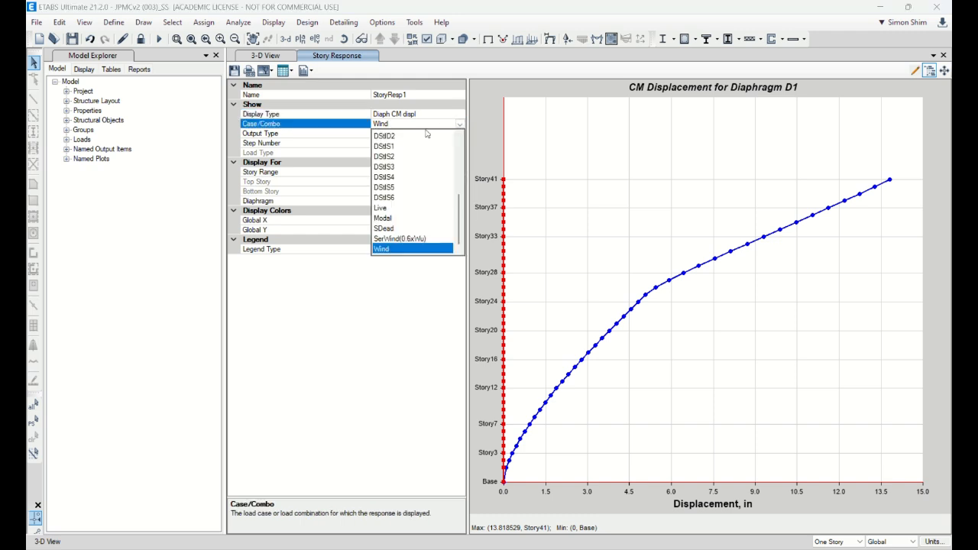
left_click(402, 238)
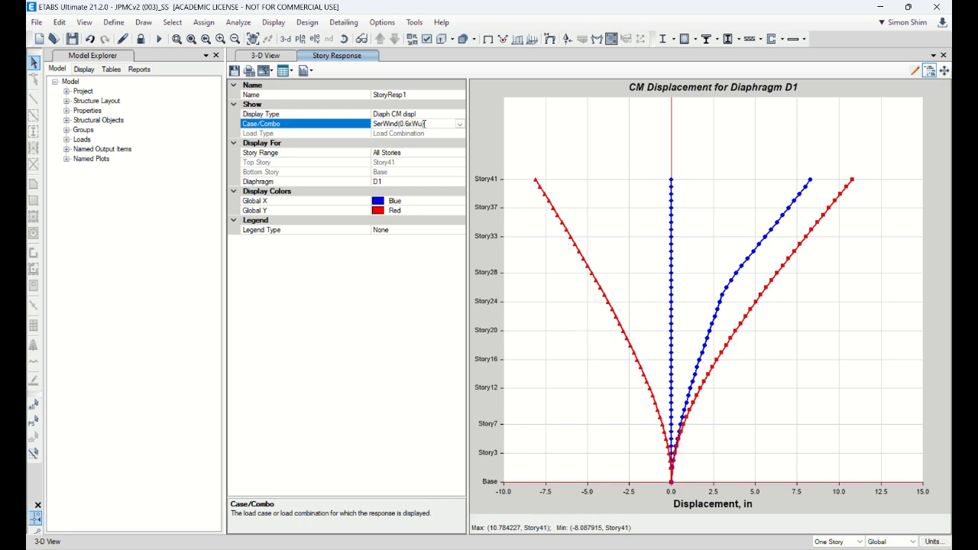
Step: Show the diaphragm D1 drift plot over all stories for the SerWind(0.6xWu) combination
left_click(435, 115)
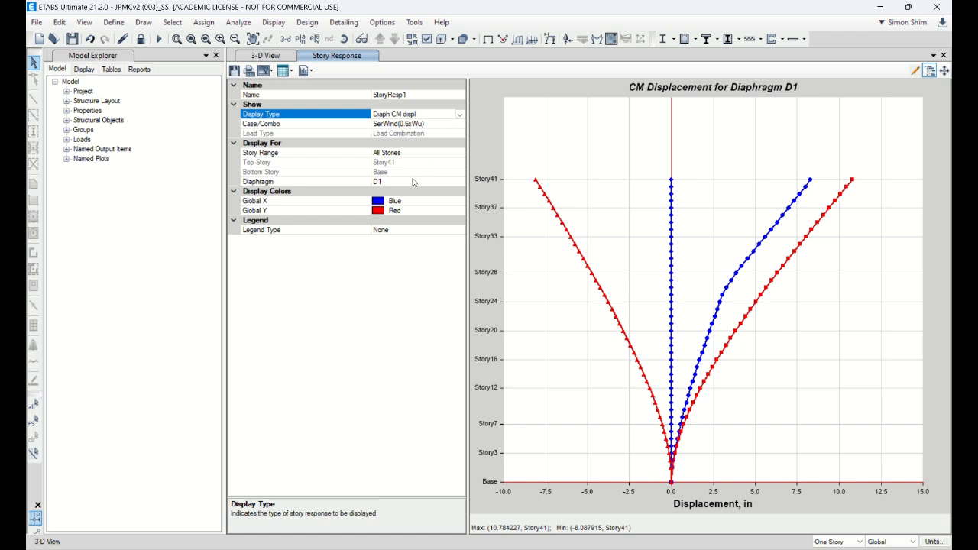
left_click(405, 180)
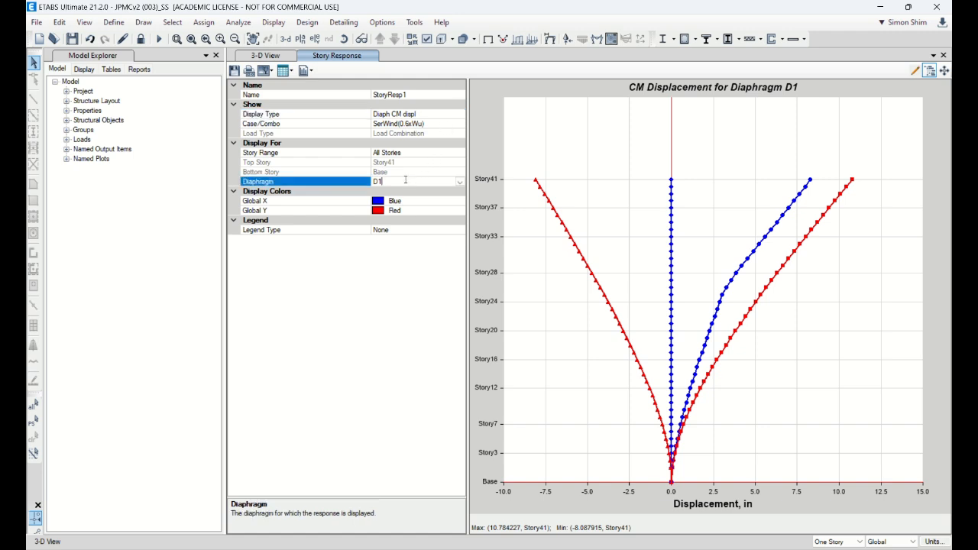
left_click(430, 153)
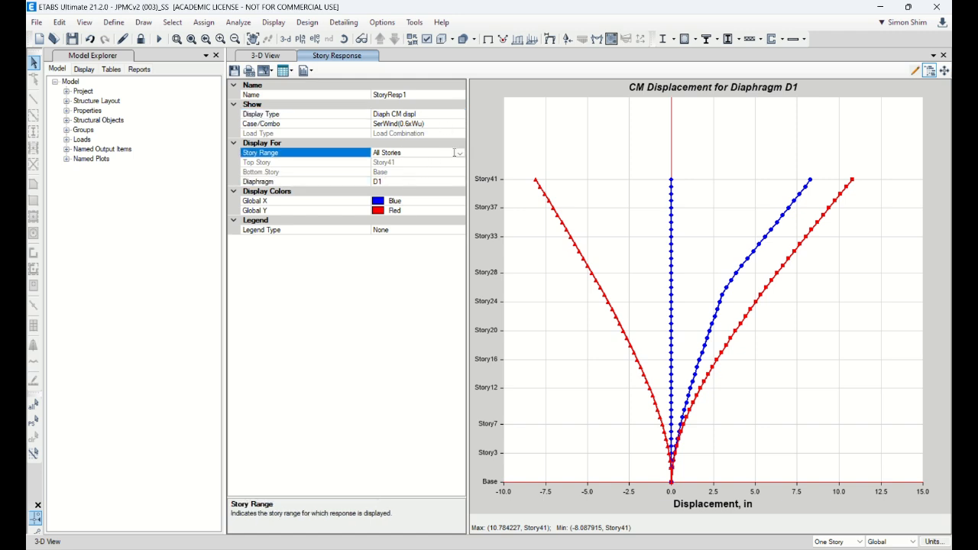
left_click(459, 154)
left_click(435, 163)
left_click(448, 126)
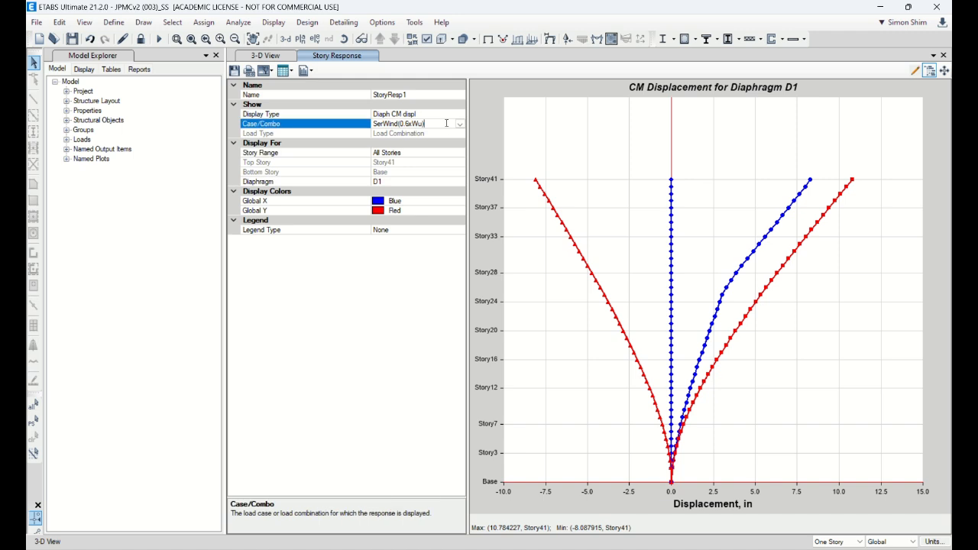
left_click(448, 116)
left_click(449, 116)
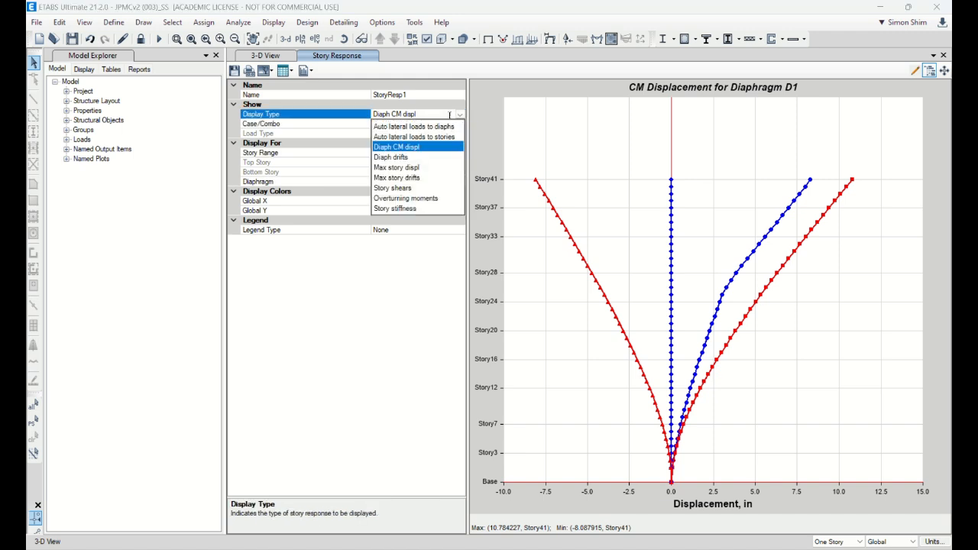
left_click(407, 157)
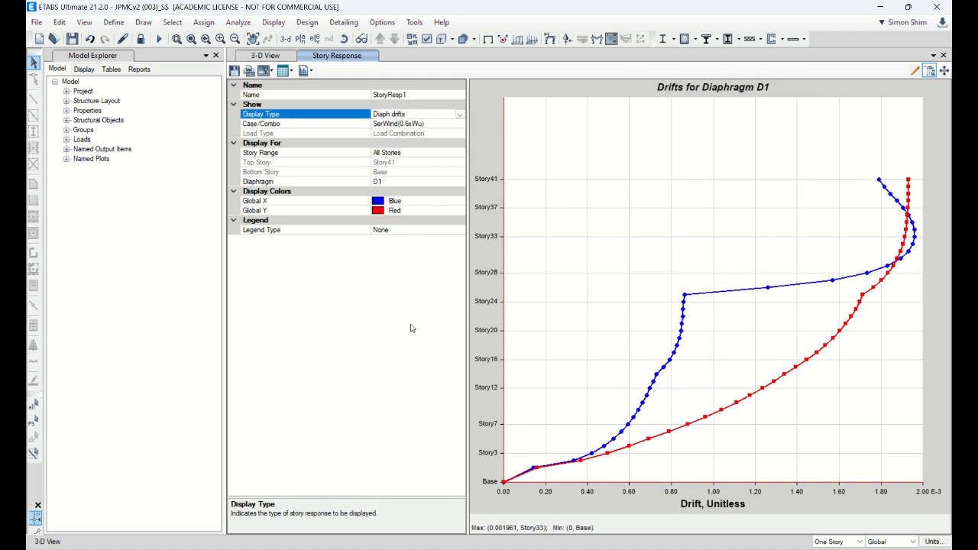
Step: Show the maximum story displacement plot, keeping the SerWind(0.6xWu) combination
left_click(457, 114)
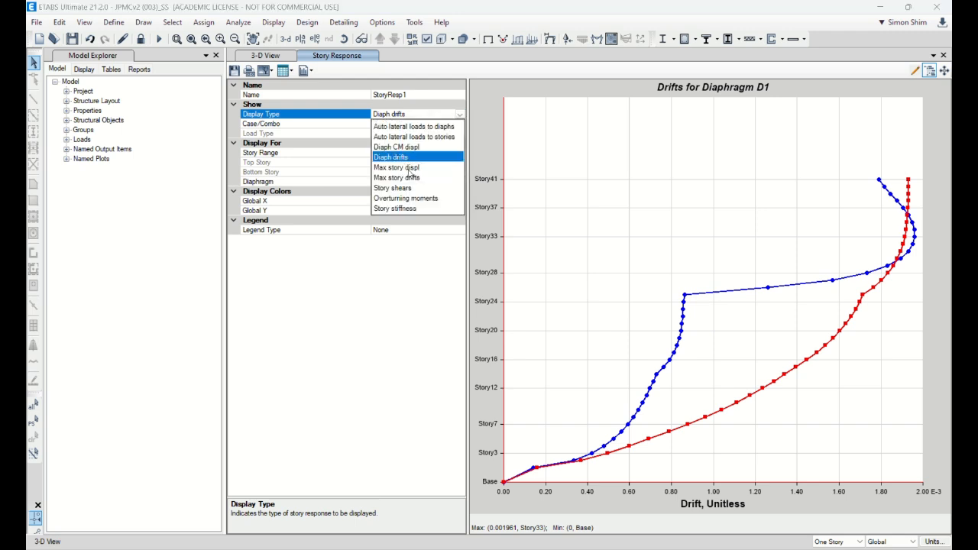
left_click(411, 159)
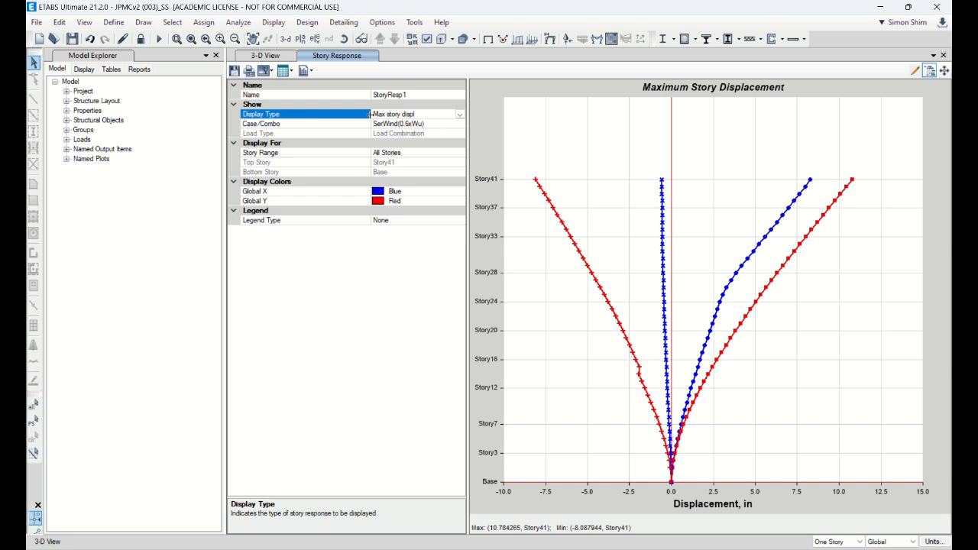
left_click(432, 126)
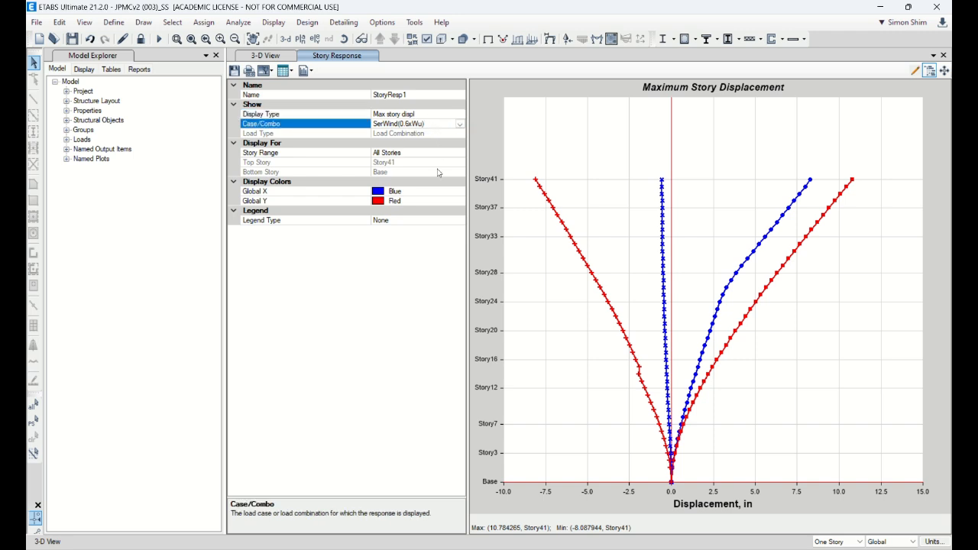
left_click(460, 125)
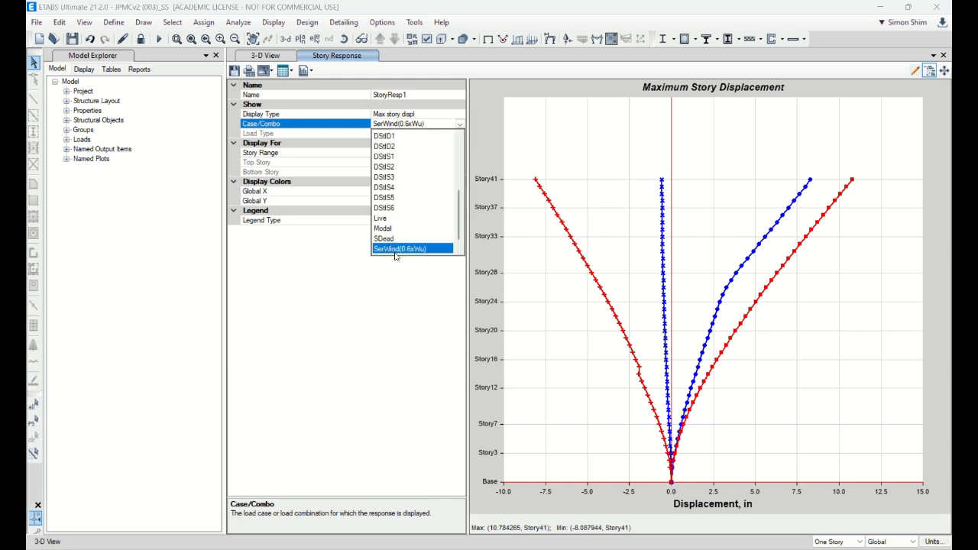
left_click(426, 247)
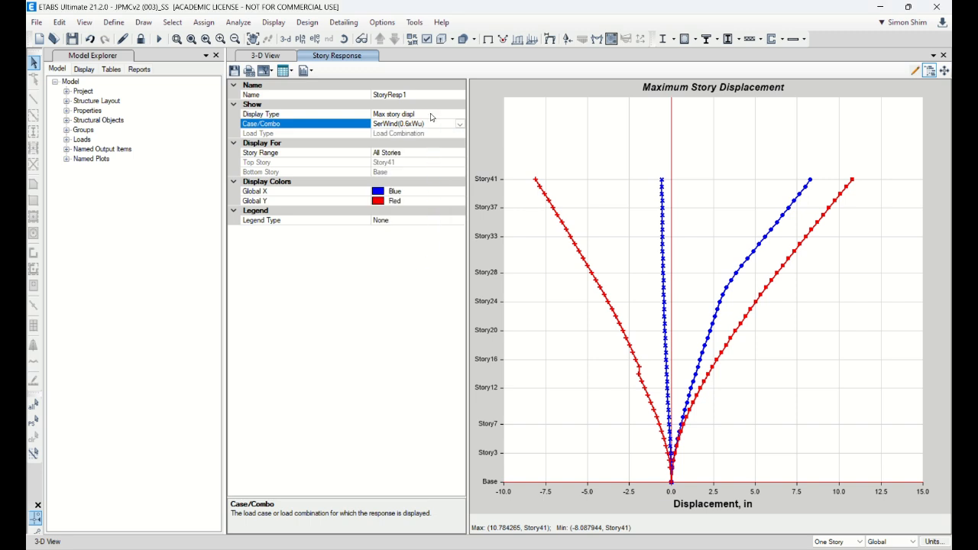
left_click(430, 115)
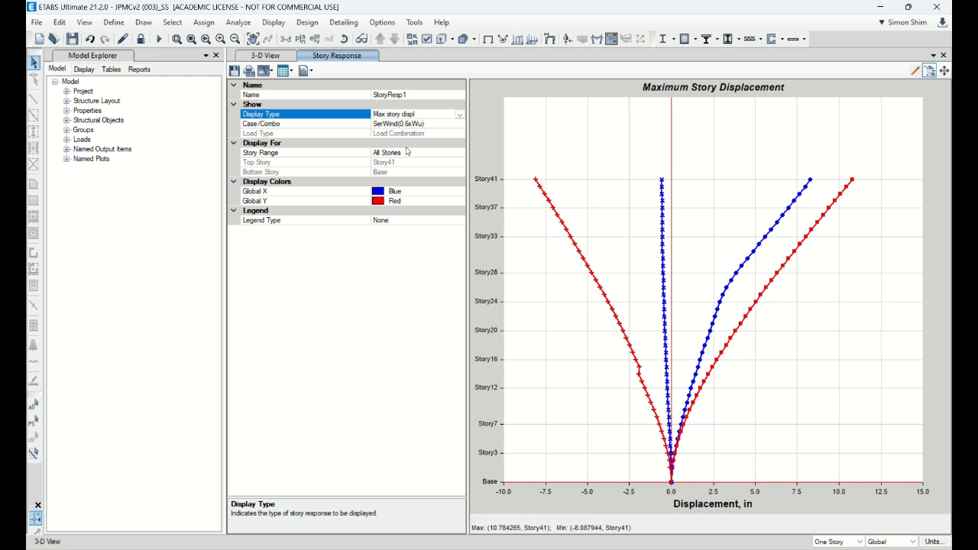
Step: Plot the maximum story displacement for the Wind load case with the output type set to Step Number
left_click(461, 126)
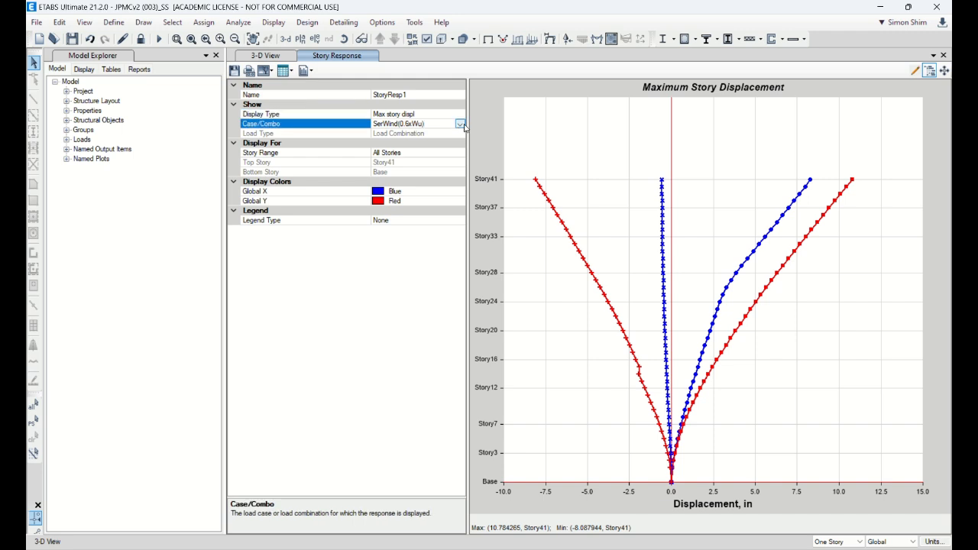
left_click(460, 124)
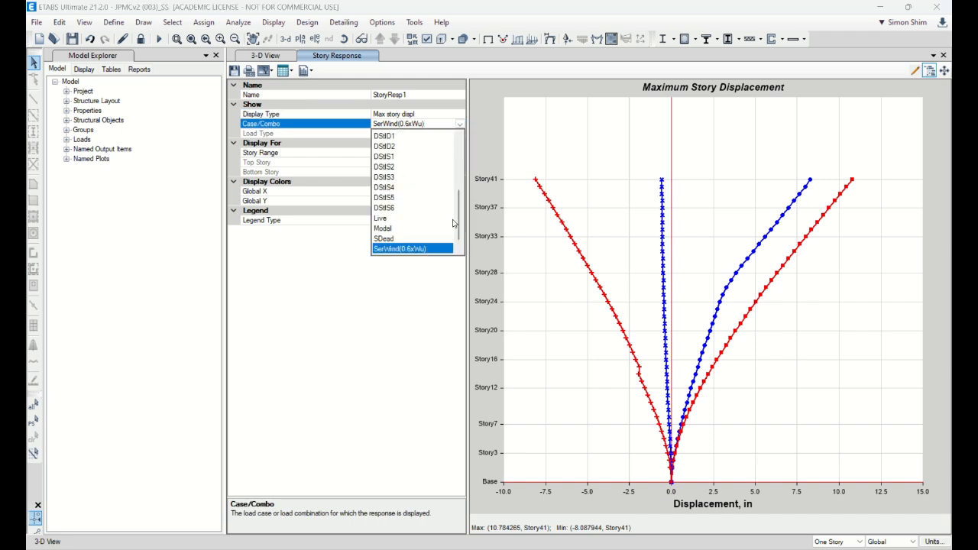
left_click_drag(459, 231, 458, 241)
left_click(392, 251)
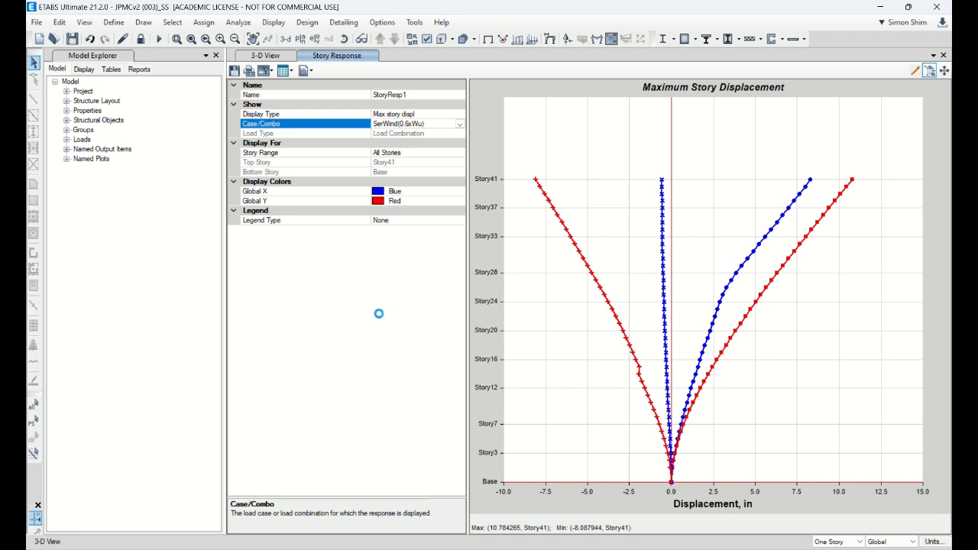
left_click(438, 135)
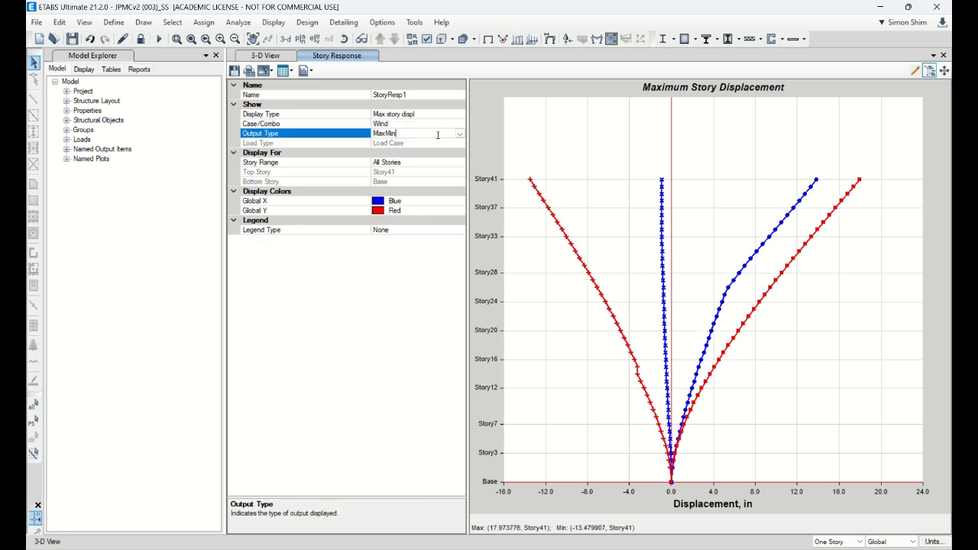
left_click(438, 134)
left_click(412, 154)
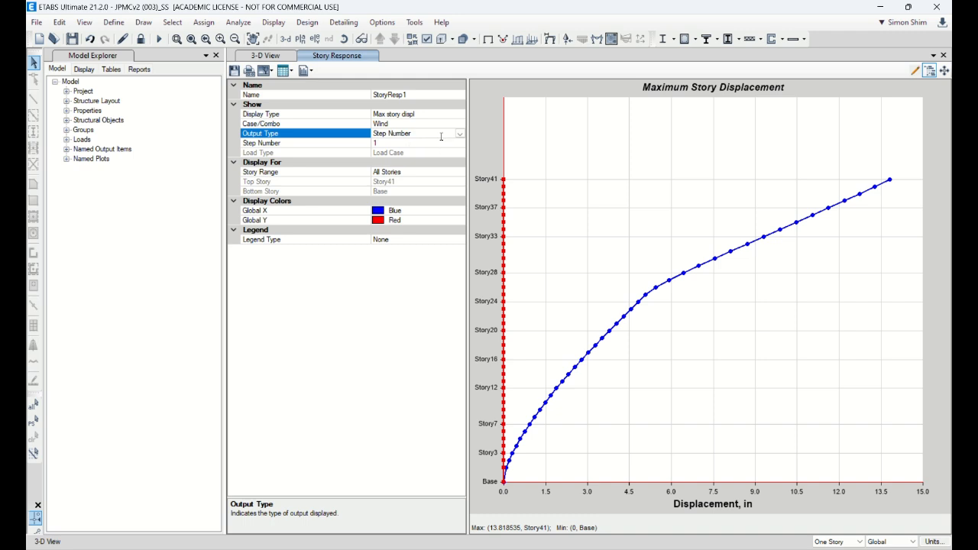
Step: Switch the maximum story displacement plot back to the SerWind(0.6xWu) combination
left_click(412, 124)
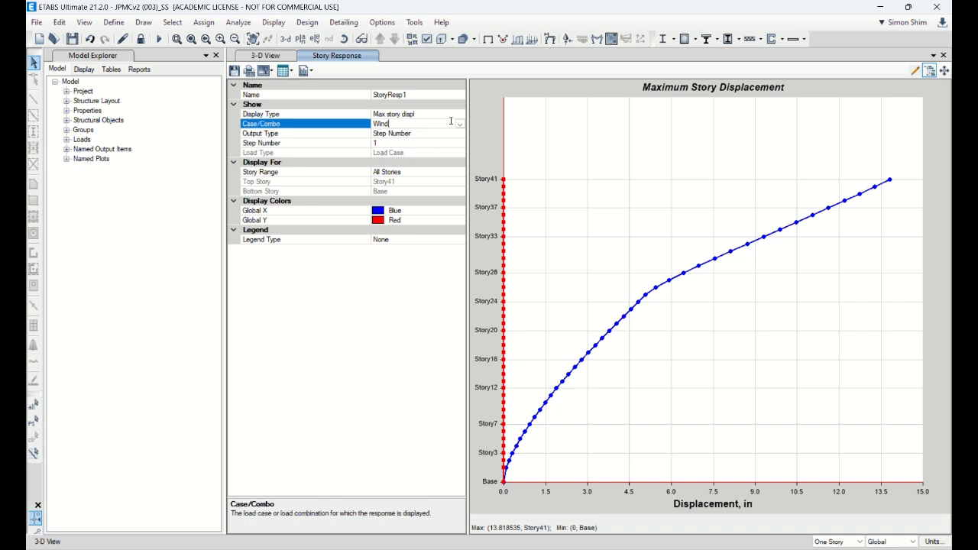
left_click(459, 123)
left_click(399, 238)
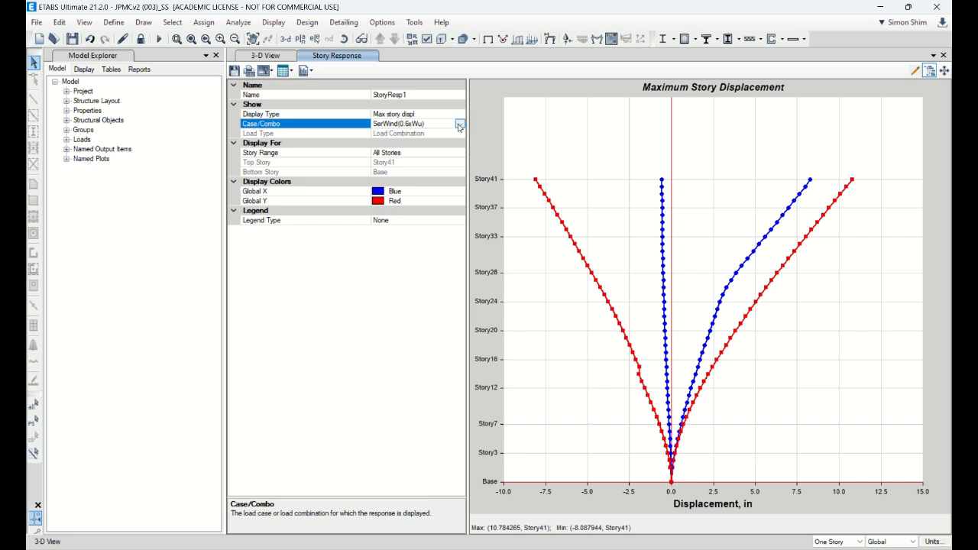
Step: Plot the maximum story displacement for the Wind load case, using Step Number as the output type
left_click(459, 127)
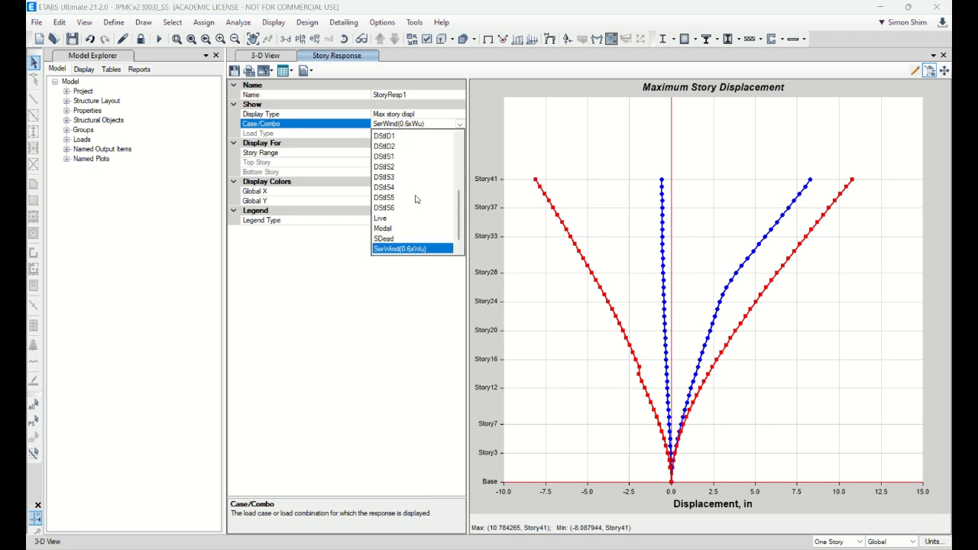
scroll(406, 239, "down", 1)
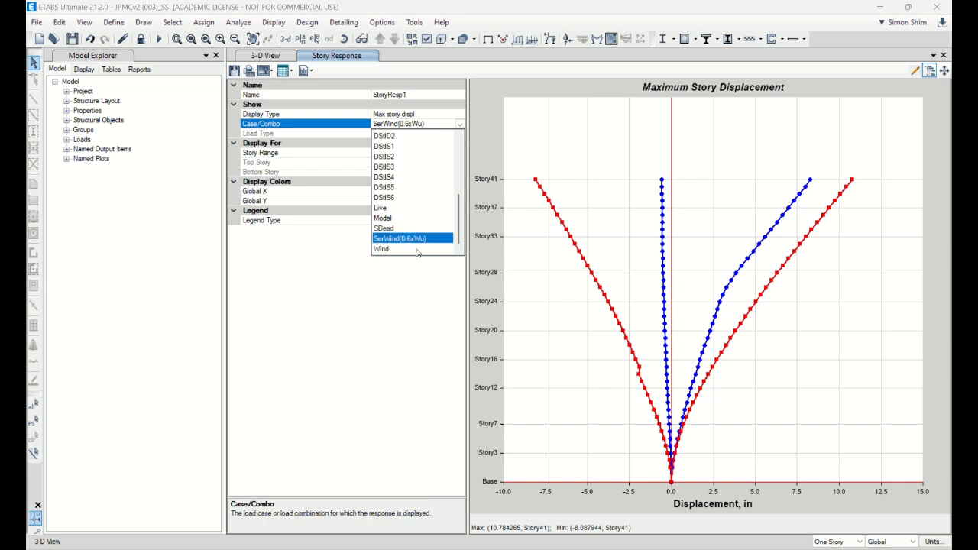
left_click(396, 250)
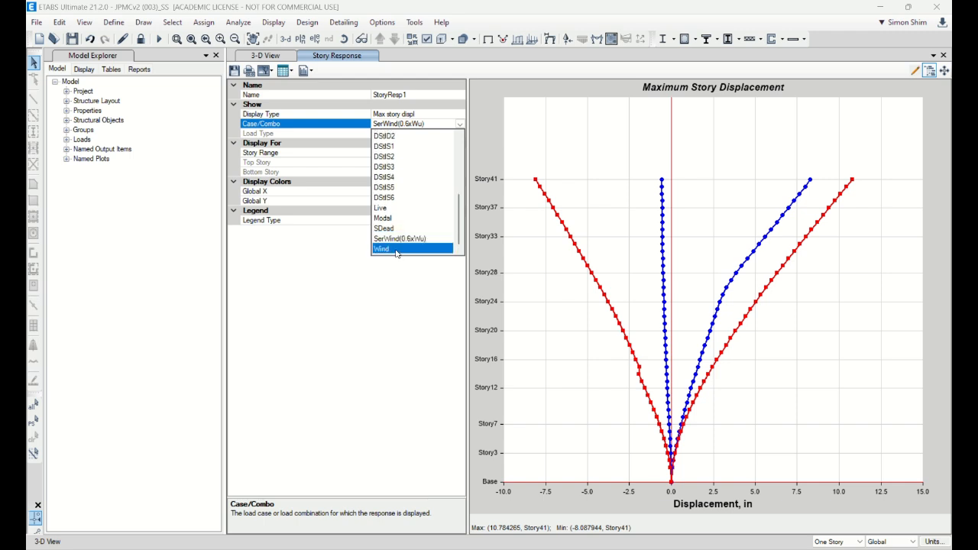
left_click(396, 250)
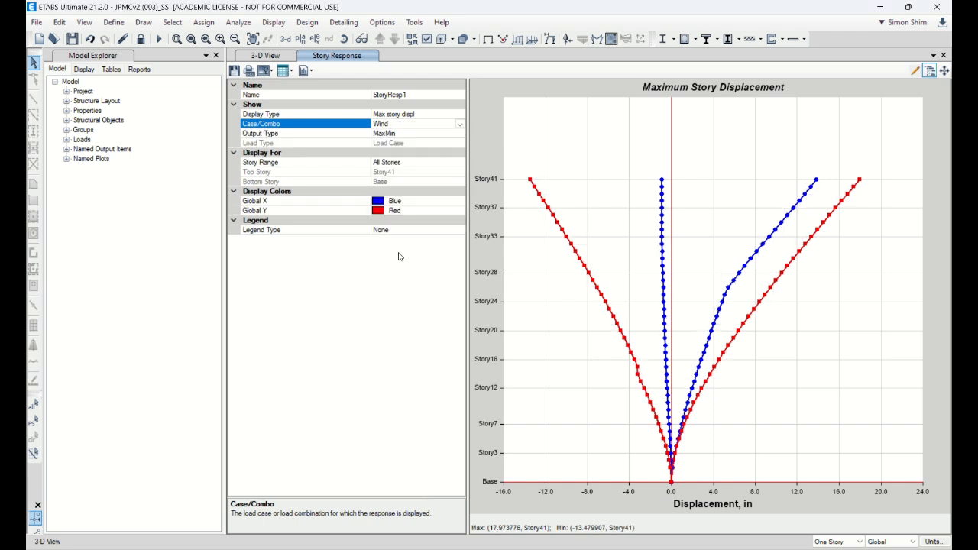
left_click(418, 134)
left_click(457, 133)
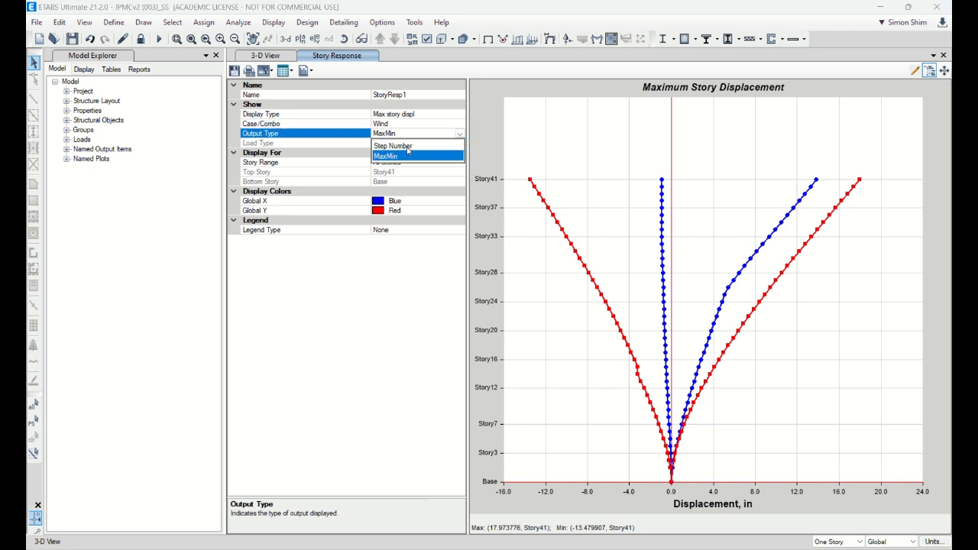
left_click(407, 145)
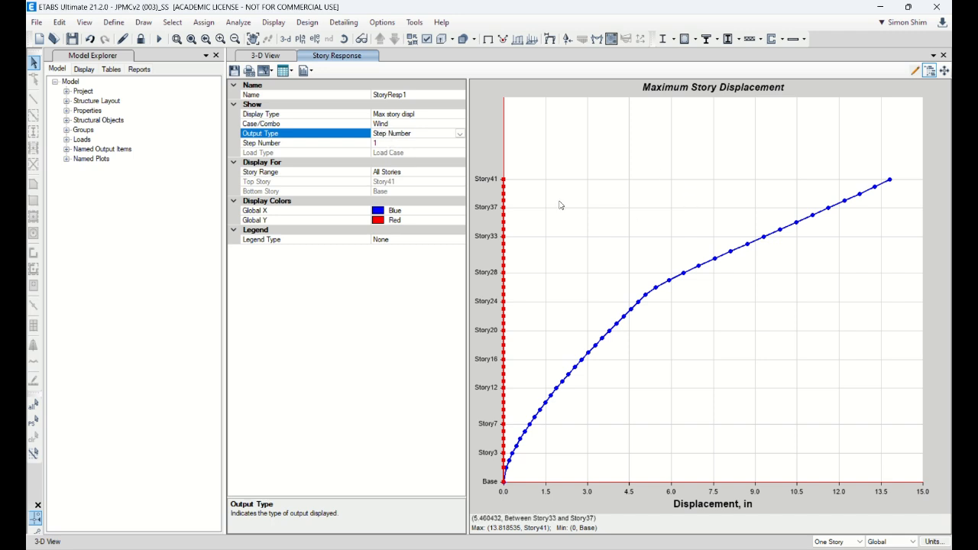
Step: Return the story displacement plot to the SerWind(0.6xWu) combination
left_click(432, 124)
left_click(458, 124)
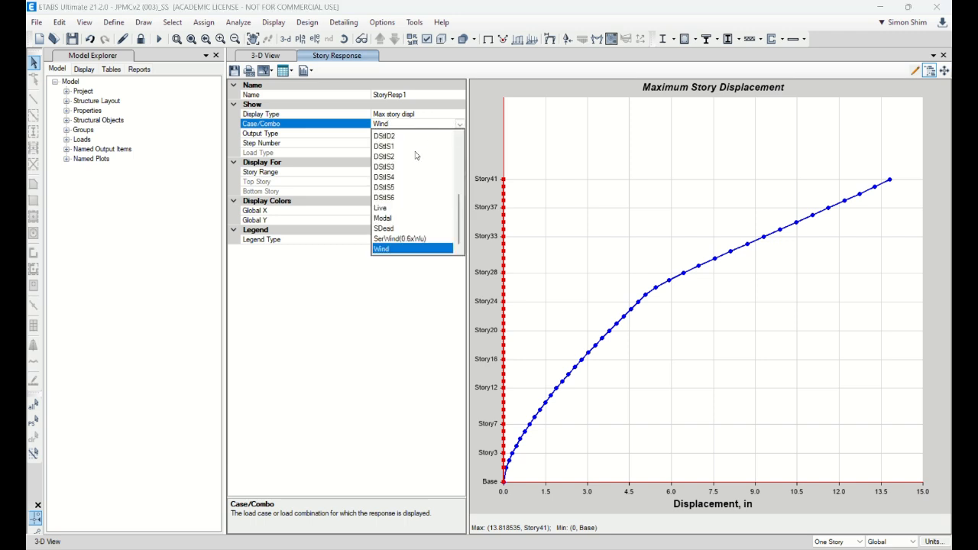
left_click(402, 240)
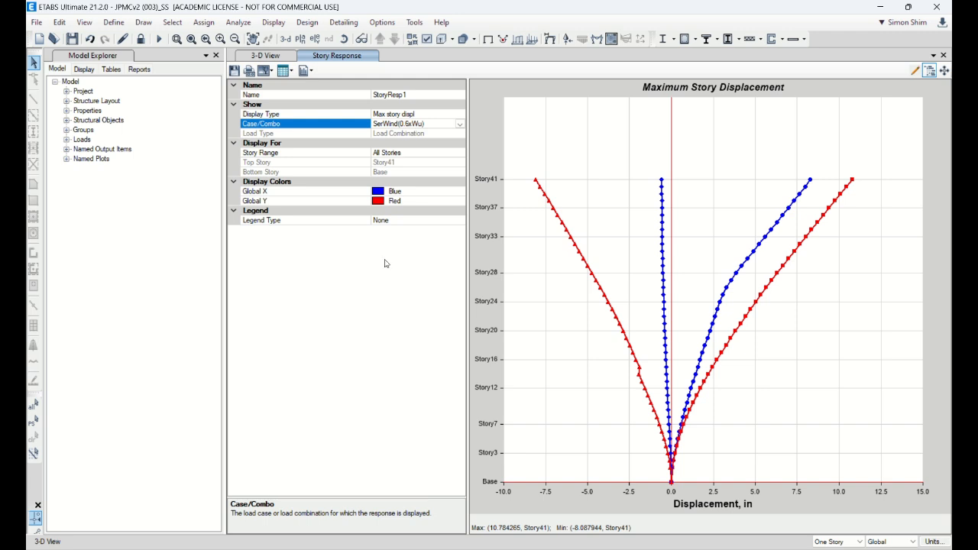
Step: Unlock the model, accepting deletion of its results, and add a load pattern named SWind based on the Wind pattern
left_click(140, 39)
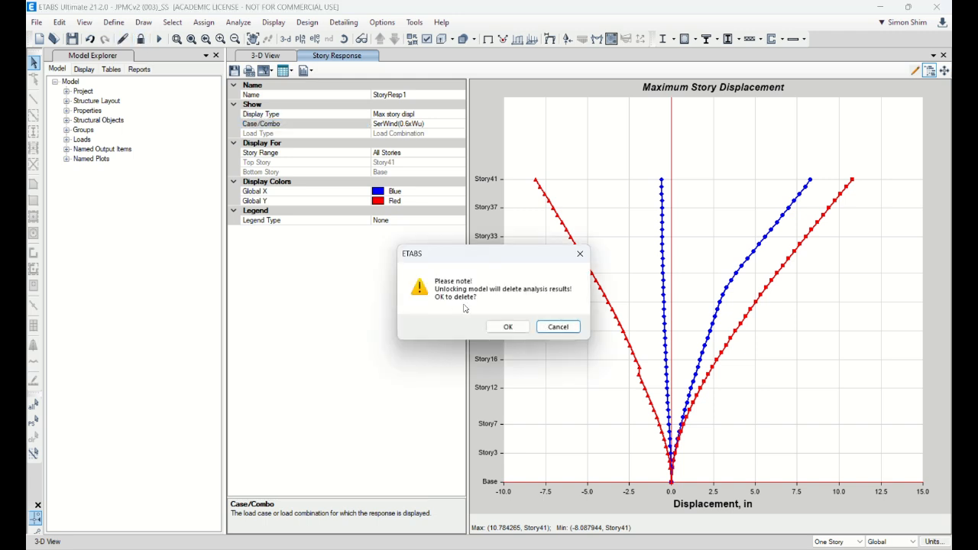
left_click(509, 327)
left_click(114, 22)
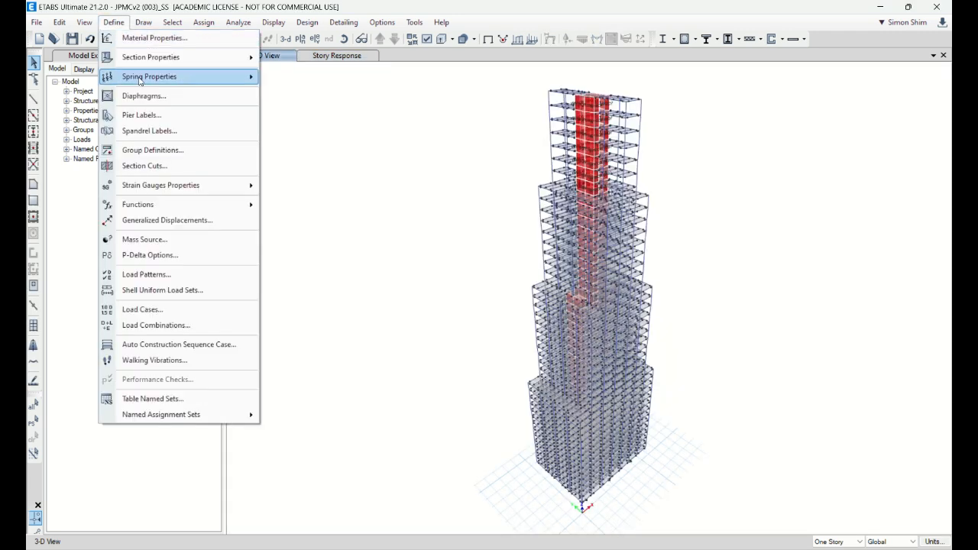
left_click(190, 276)
left_click(276, 293)
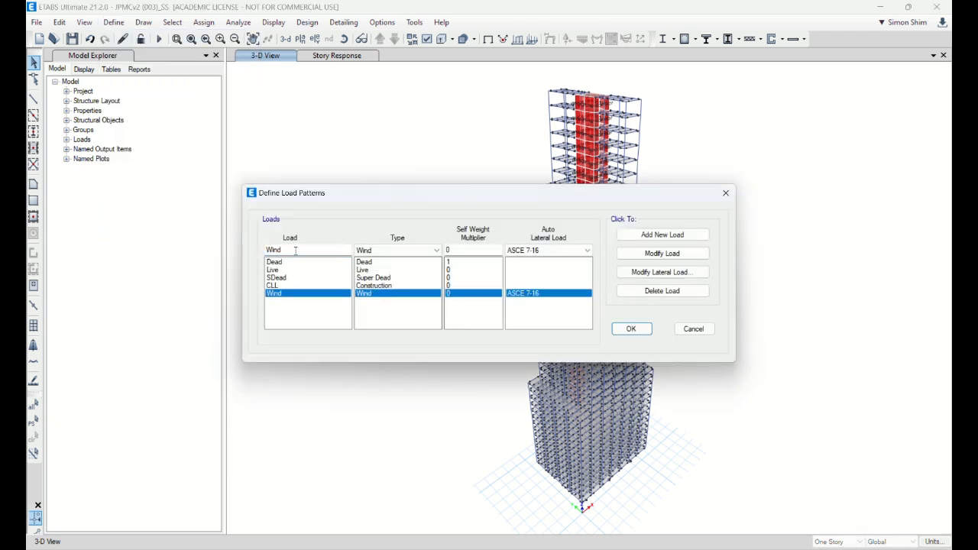
left_click(295, 253)
type("S")
left_click(664, 235)
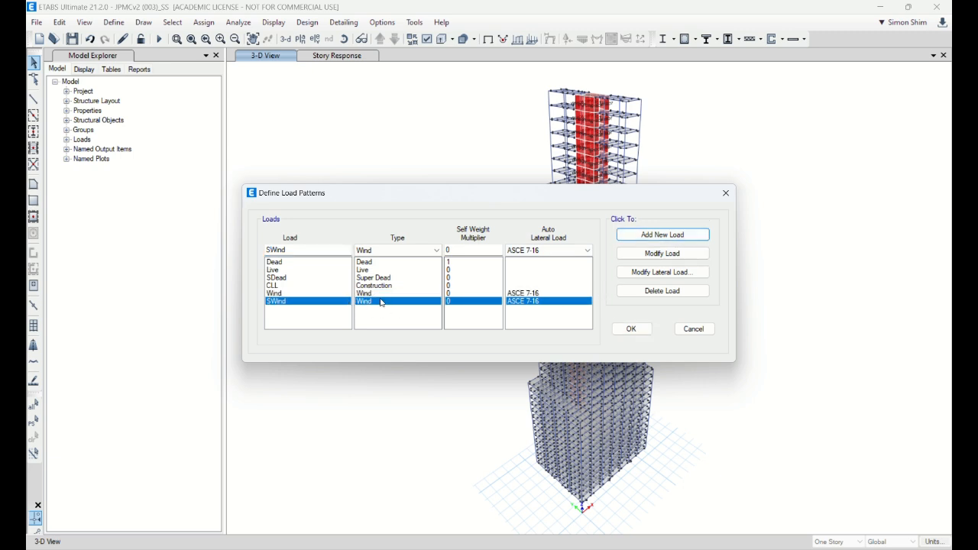
Step: Set the SWind pattern's ASCE 7-16 wind speed to 98 mph and its exposure case to 1
left_click(661, 272)
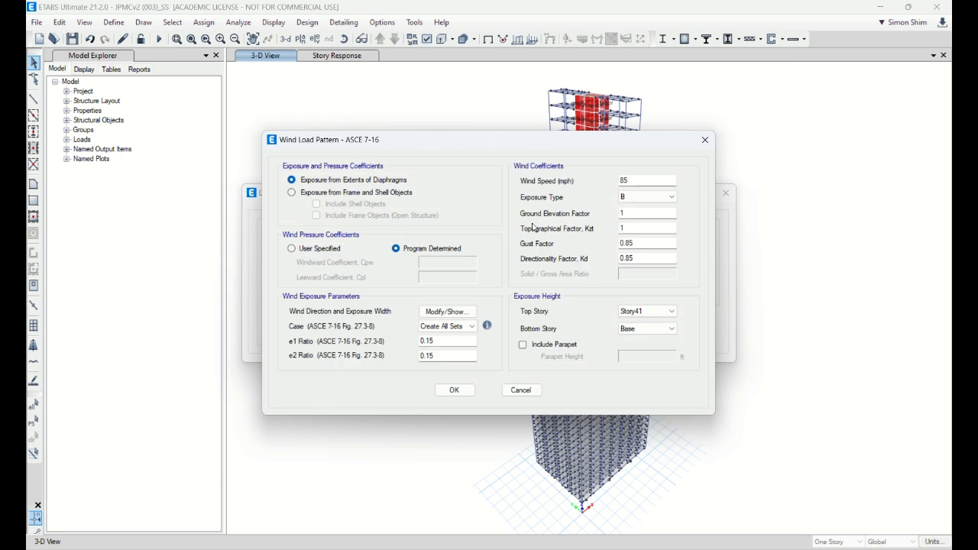
left_click_drag(640, 181, 555, 191)
type("98")
key("Tab")
left_click(452, 313)
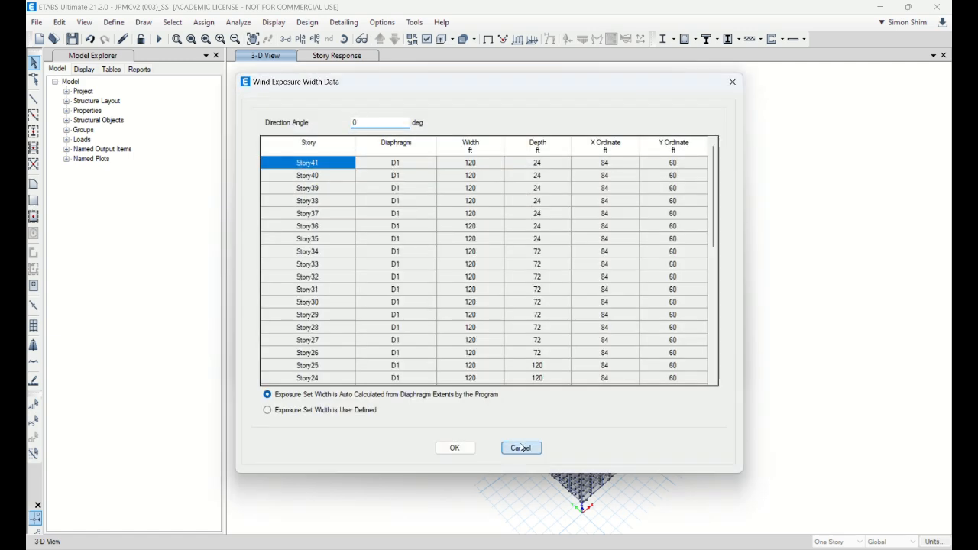
left_click(522, 450)
left_click(462, 326)
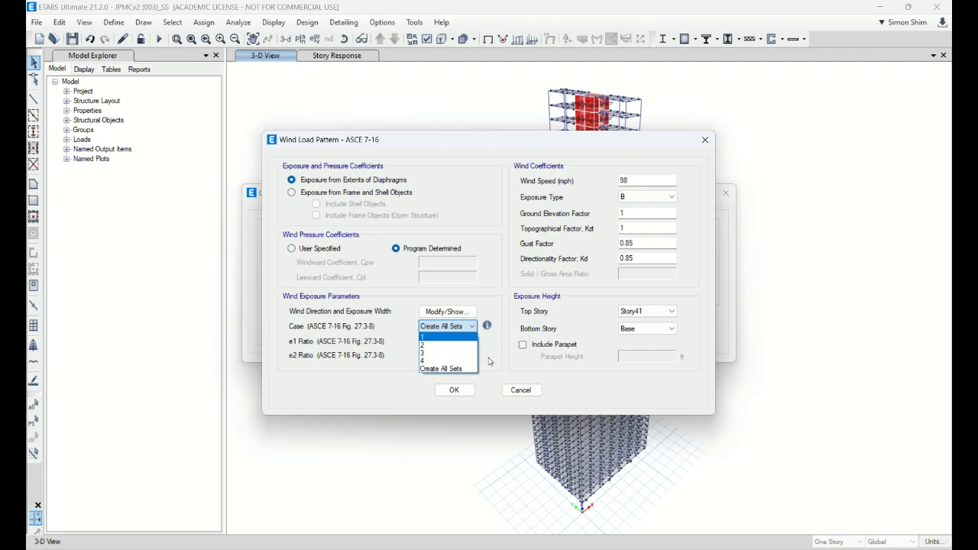
left_click(447, 337)
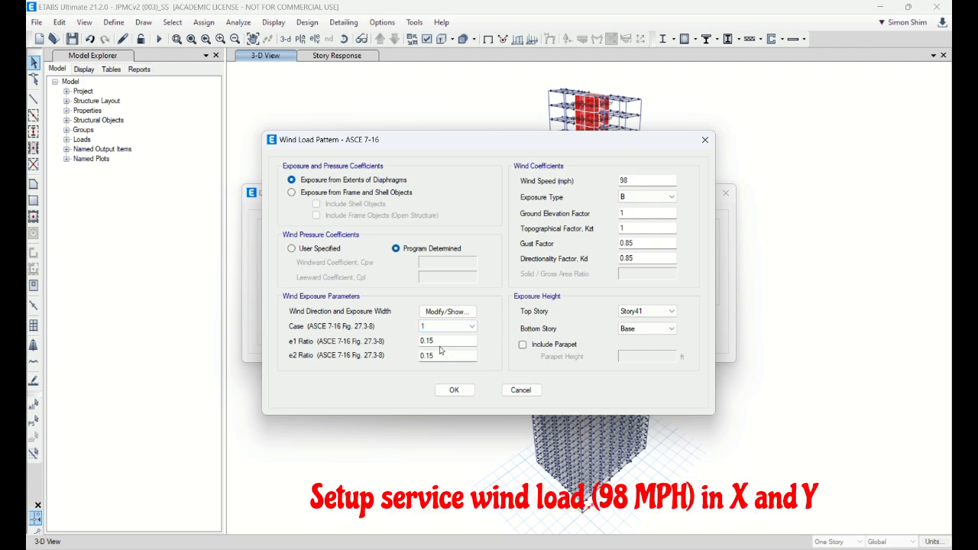
left_click(454, 389)
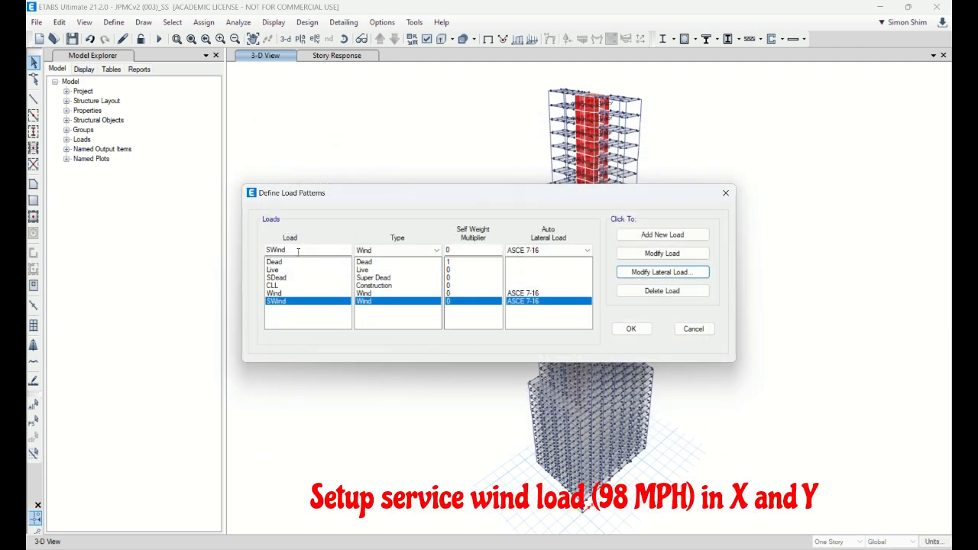
Step: Rename the SWind load pattern to SWindX and add a second ASCE 7-16 wind pattern named SWindY
left_click(305, 250)
type("X")
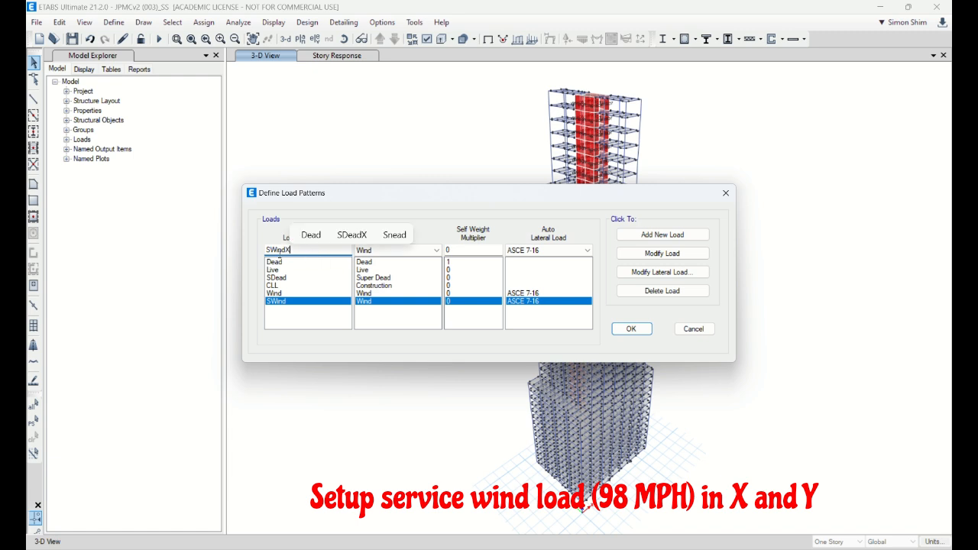
left_click(642, 256)
left_click(304, 250)
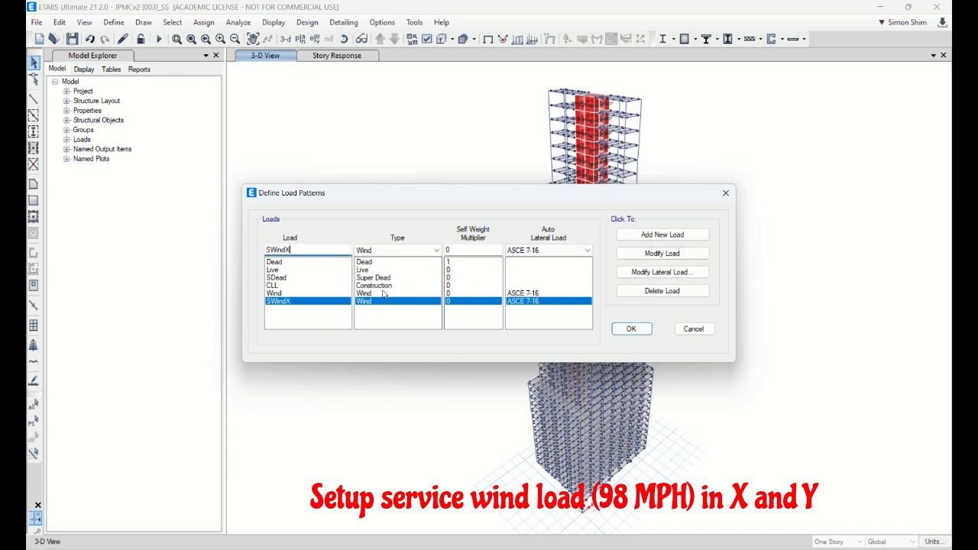
type("Y")
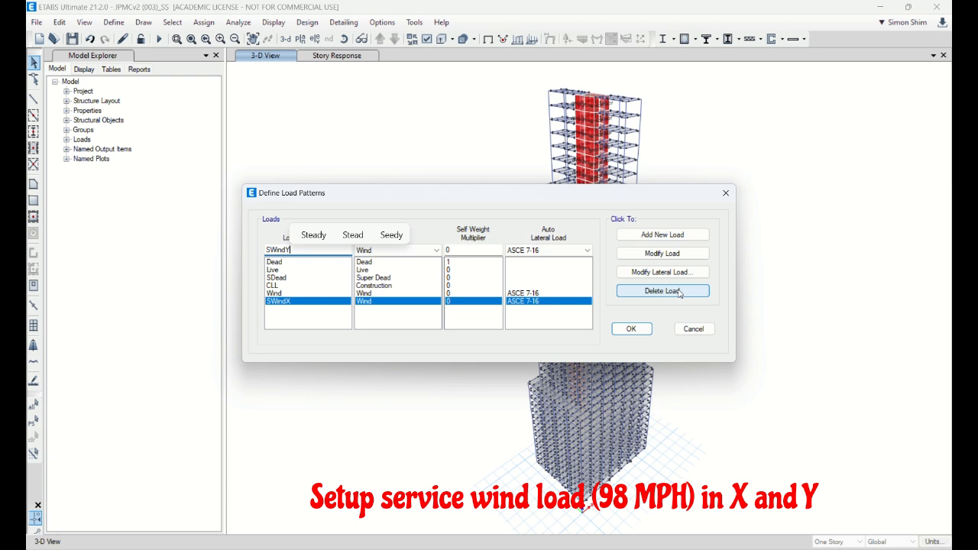
left_click(663, 235)
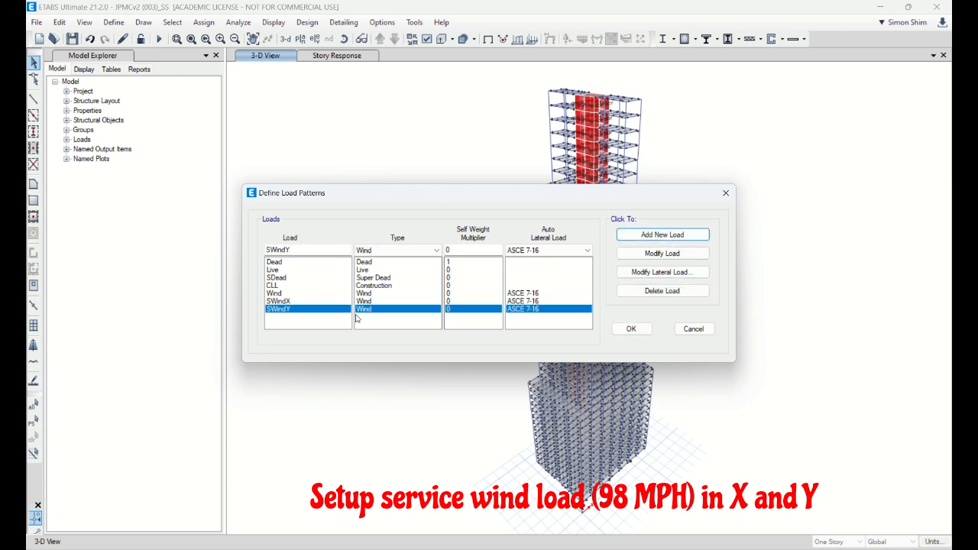
Step: Check the SWindX pattern's wind speed, exposure case and wind direction angle
left_click(525, 302)
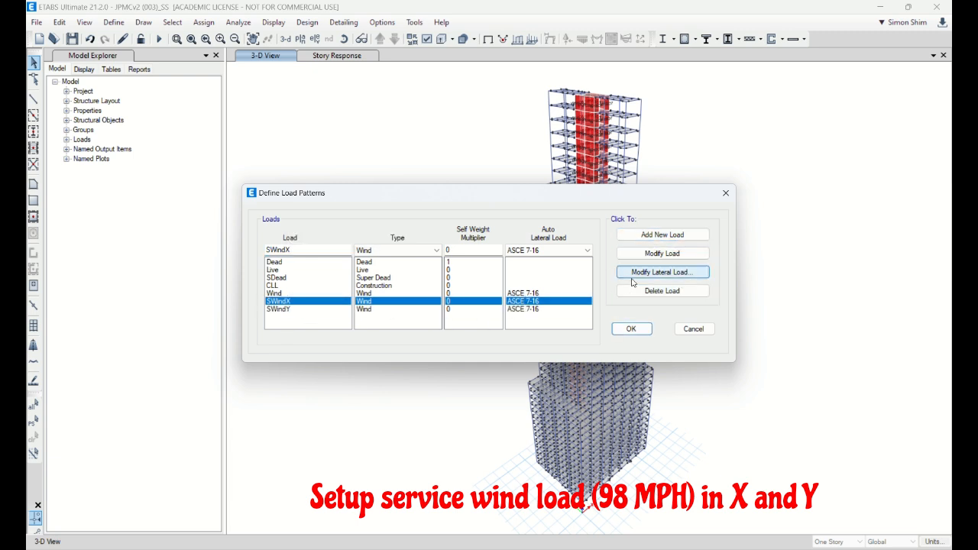
left_click(657, 273)
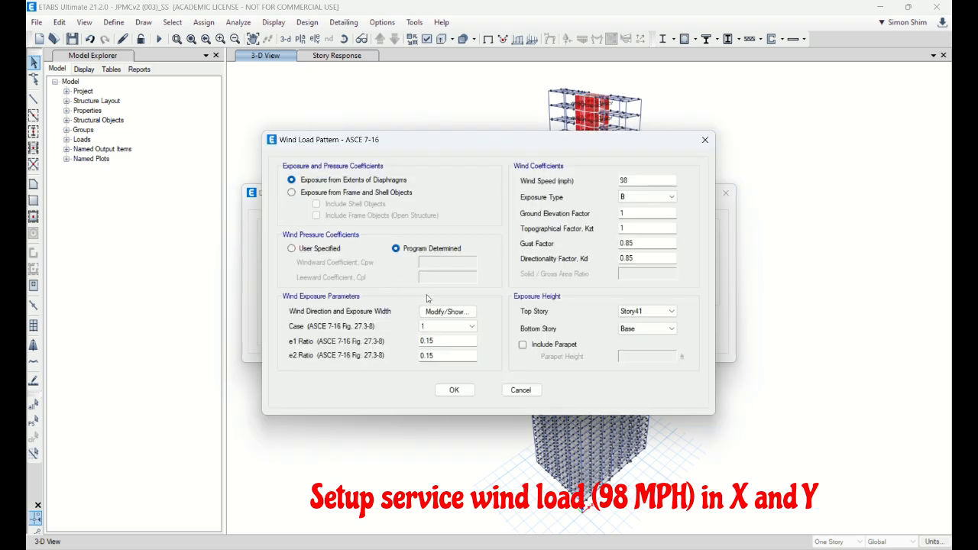
left_click(448, 318)
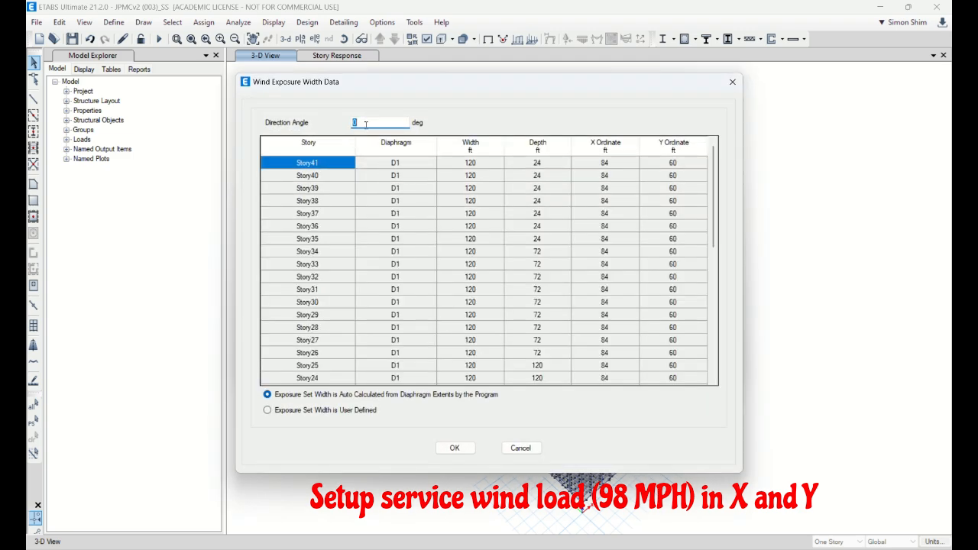
left_click(522, 449)
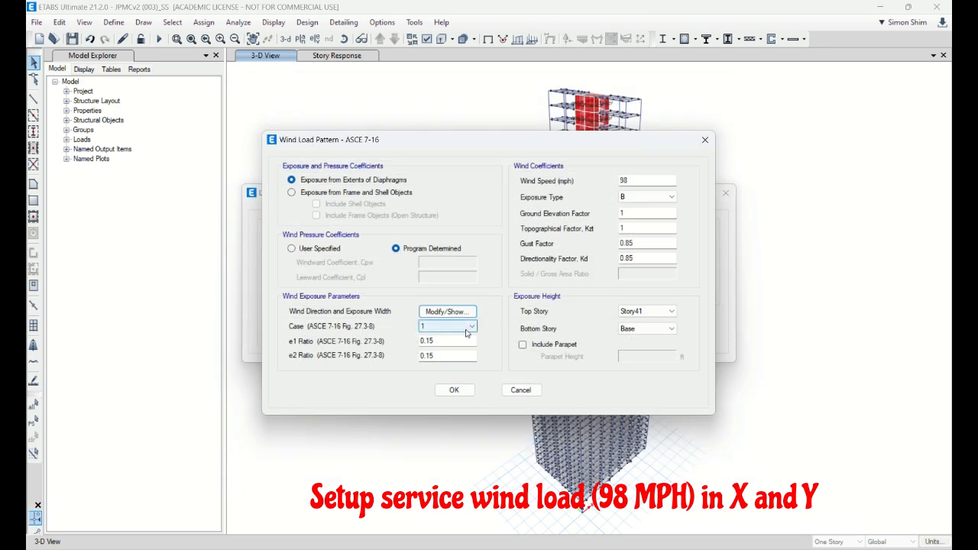
left_click(454, 391)
Step: Set the SWindY pattern's exposure case to 1 and its wind direction angle to 90 degrees, and accept the load patterns
left_click(289, 310)
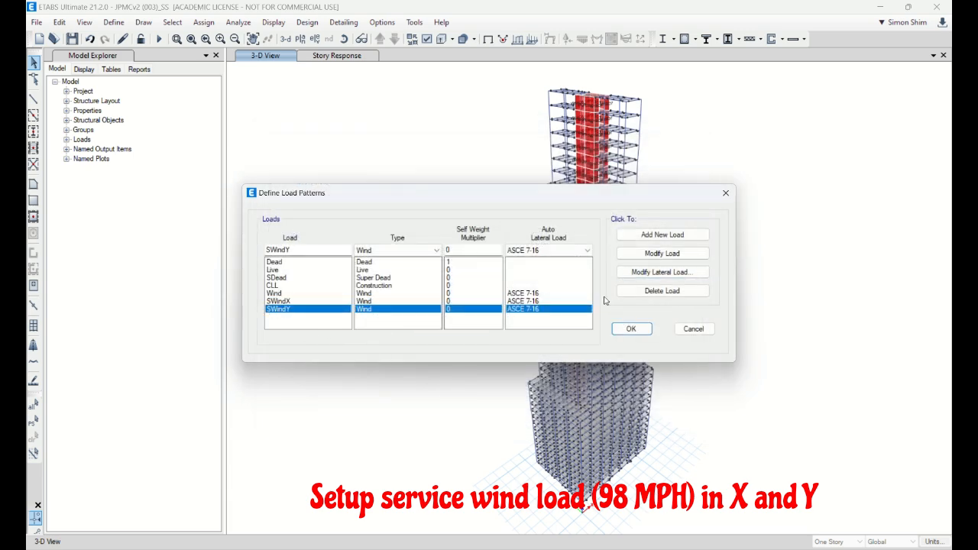
left_click(685, 273)
left_click(472, 327)
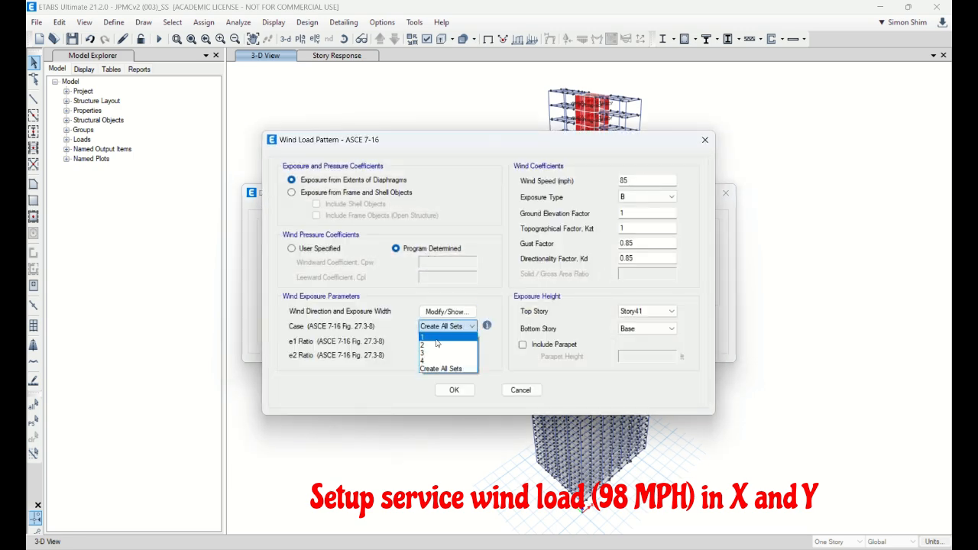
left_click(437, 341)
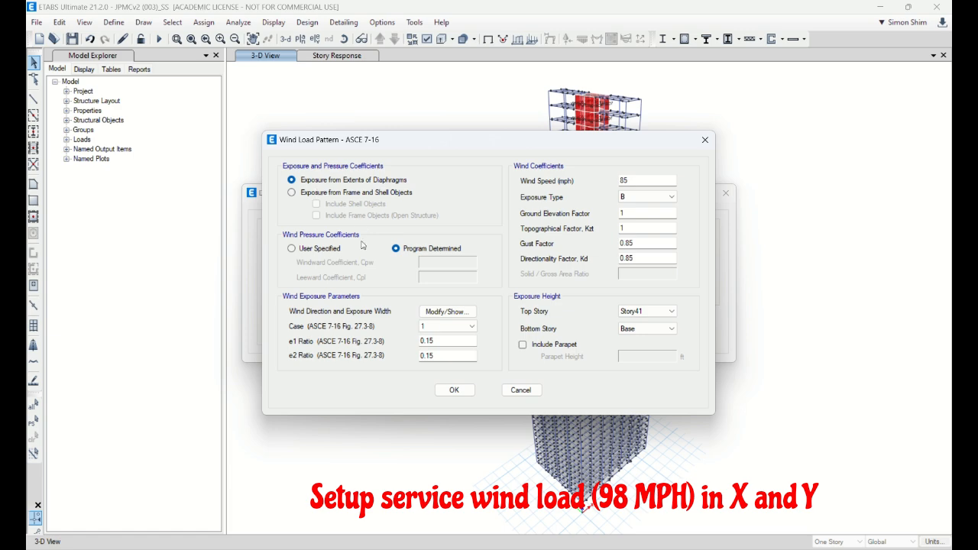
left_click(447, 312)
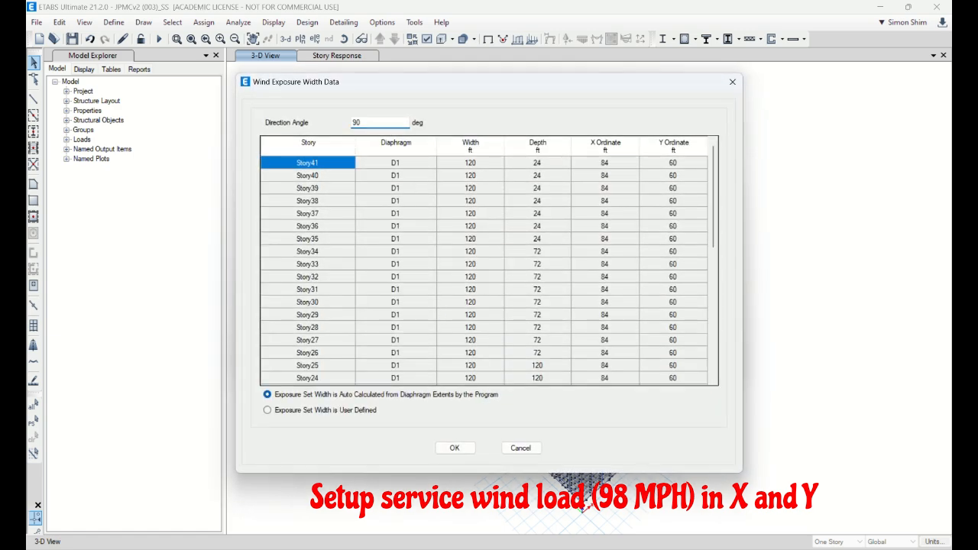
left_click(454, 448)
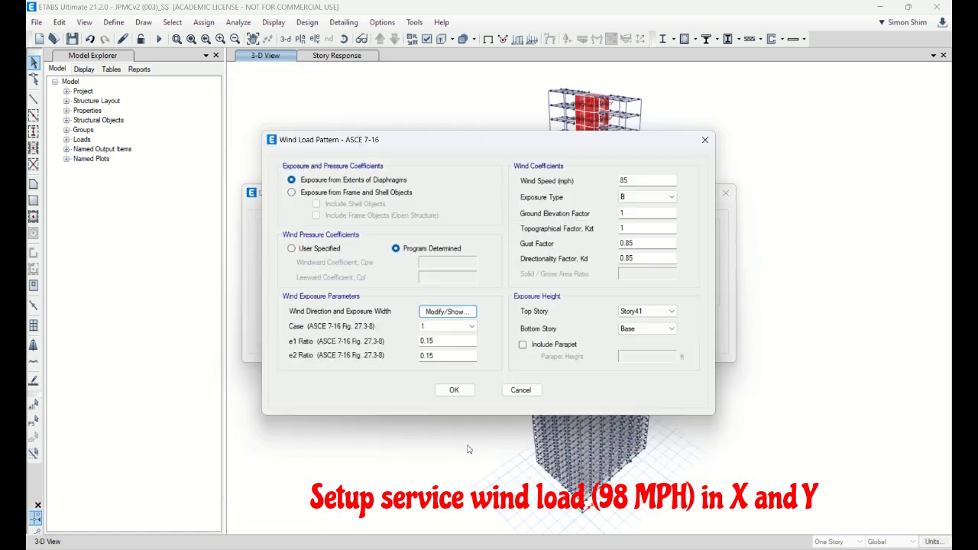
left_click(454, 390)
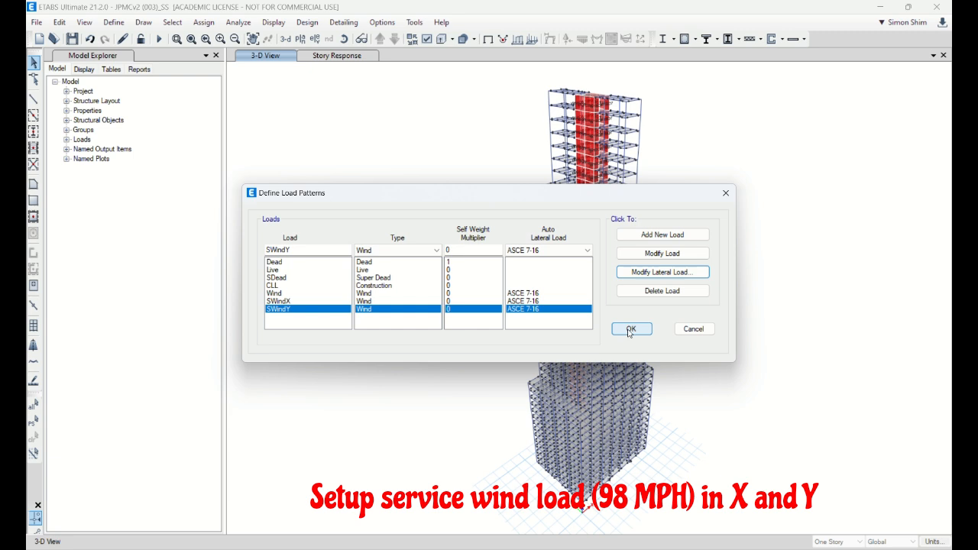
left_click(630, 329)
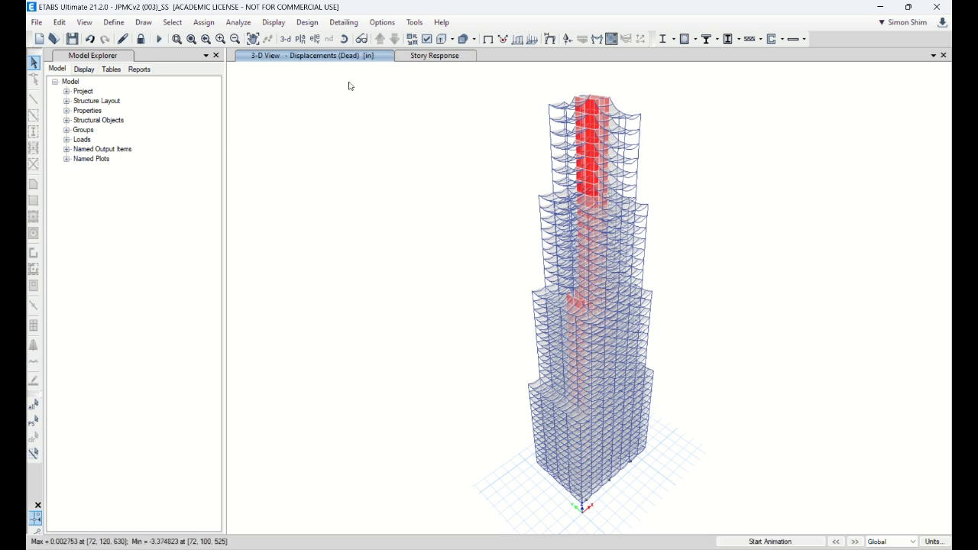
Step: Create a story response plot of the maximum story displacement for the SWindX load case
left_click(275, 23)
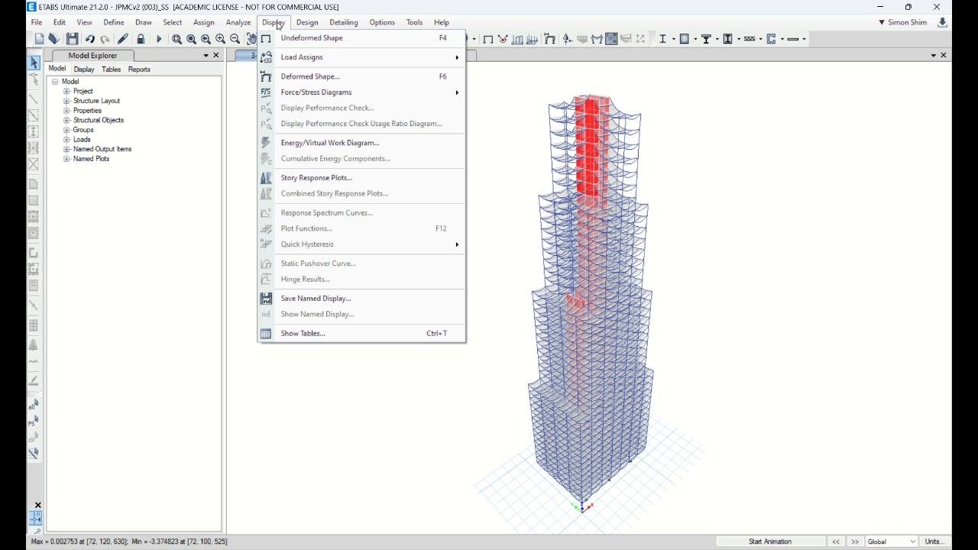
left_click(343, 185)
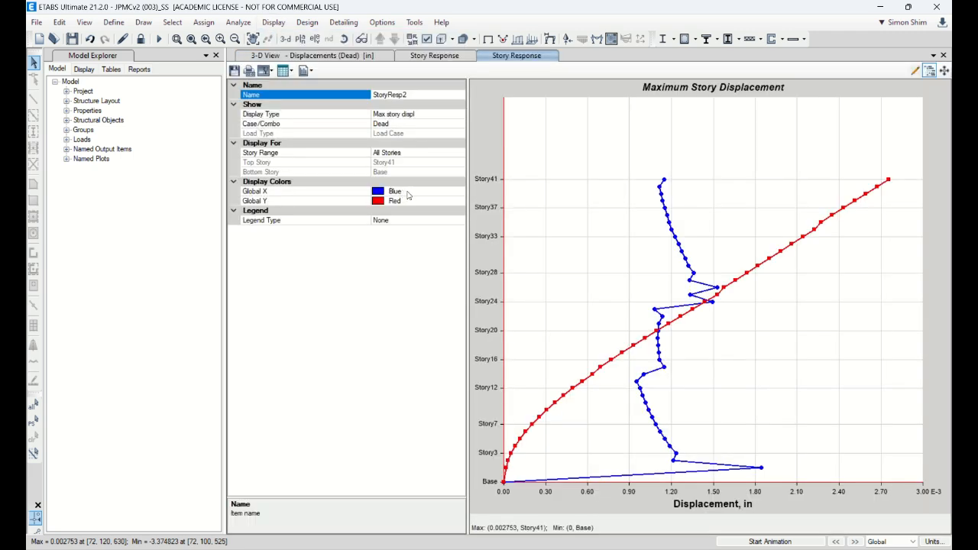
left_click(442, 125)
left_click(460, 123)
left_click_drag(460, 162, 460, 237)
left_click(386, 227)
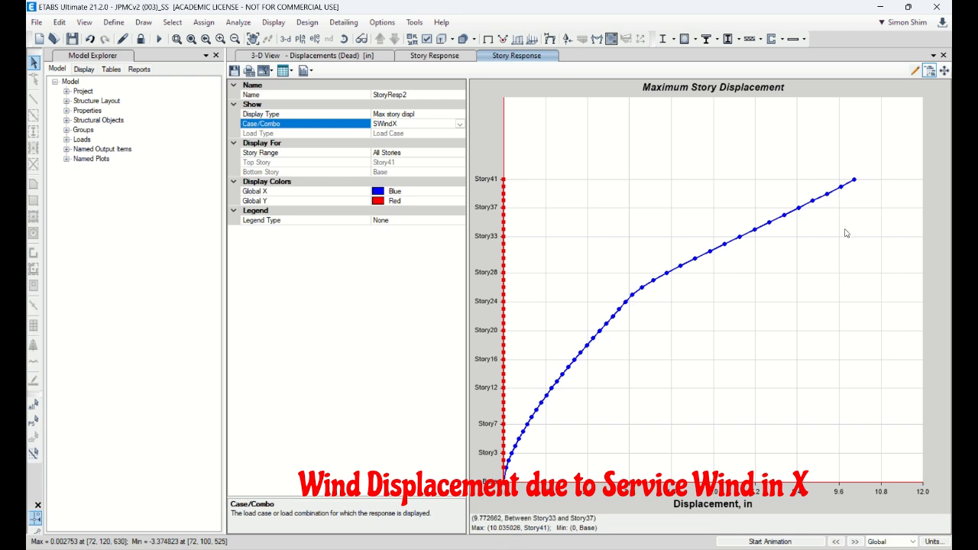
Step: Switch the maximum story displacement plot to the SWindY load case and check the displacement at Story41
left_click(438, 127)
scroll(401, 241, "down", 2)
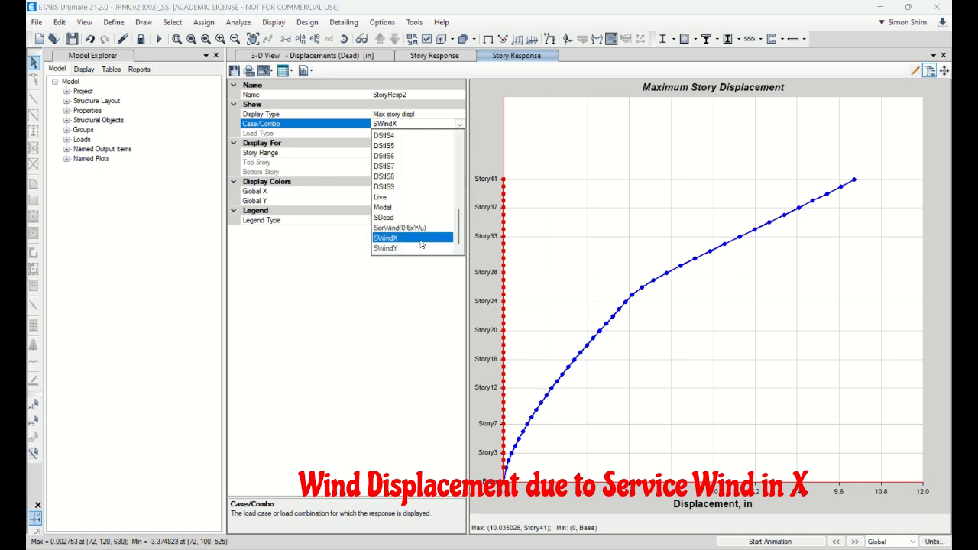
left_click(394, 238)
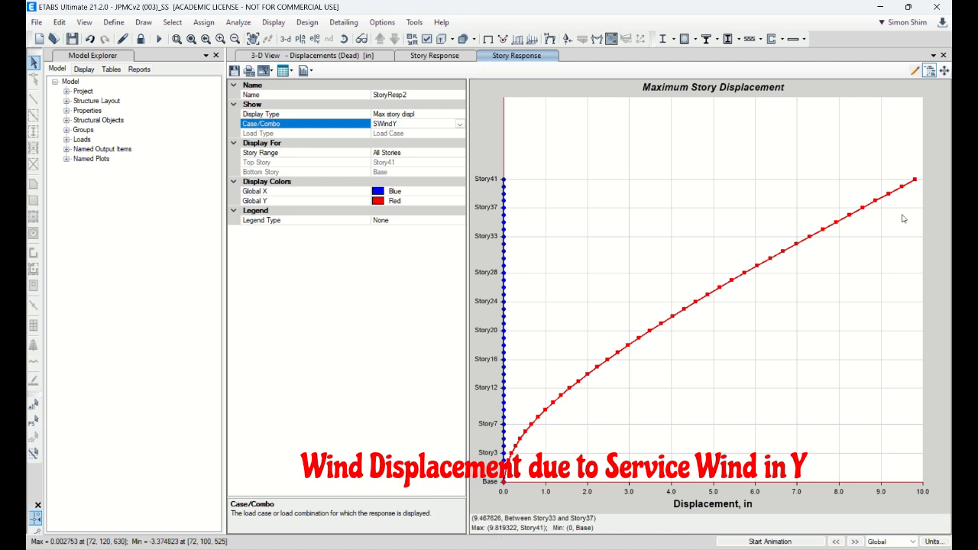
mouse_move(915, 184)
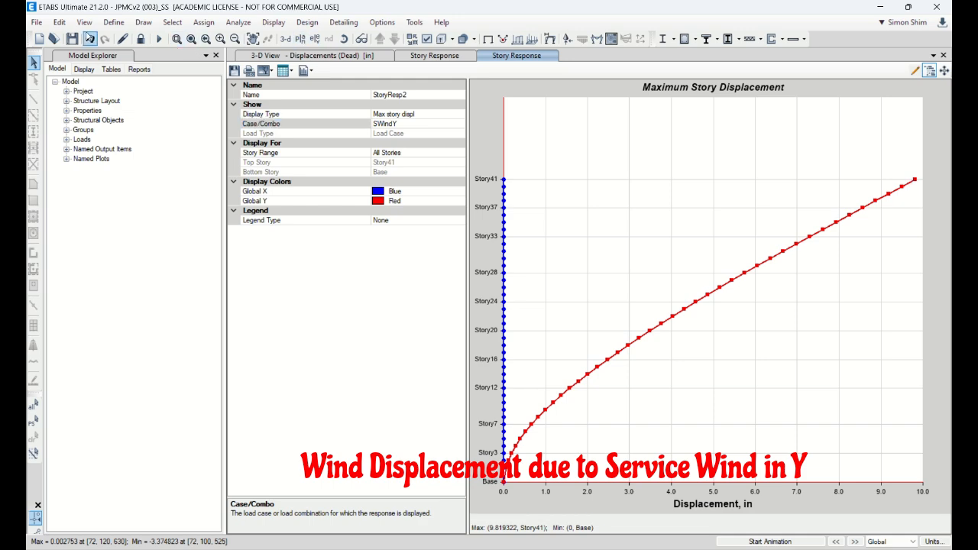
Step: Check the tower's story heights and elevations in the story data, leaving them unedited
left_click(59, 23)
left_click(106, 160)
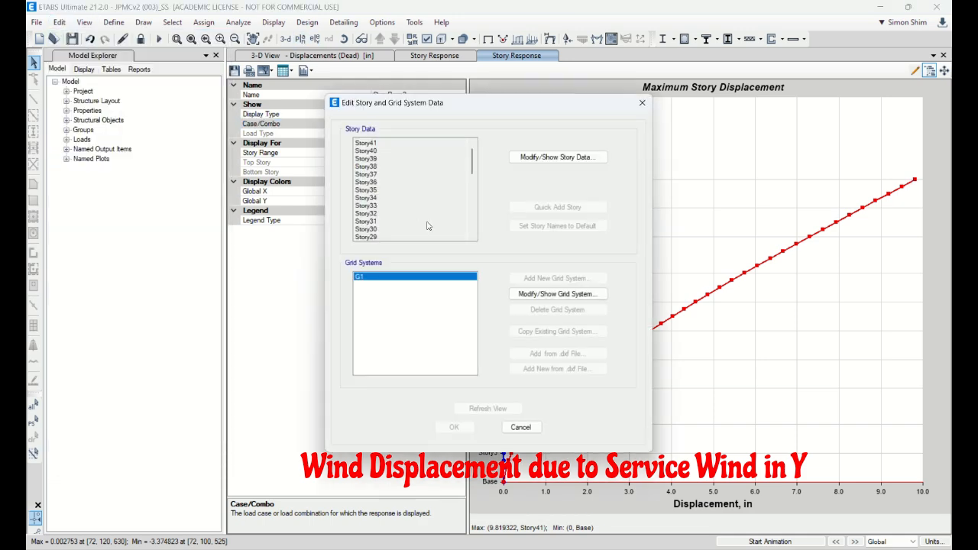
left_click(522, 156)
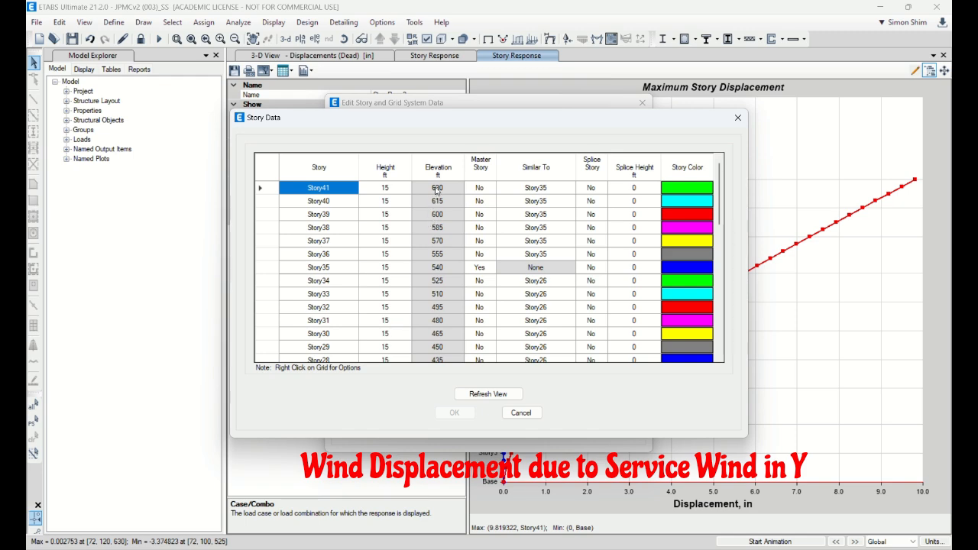
left_click(522, 414)
left_click(524, 430)
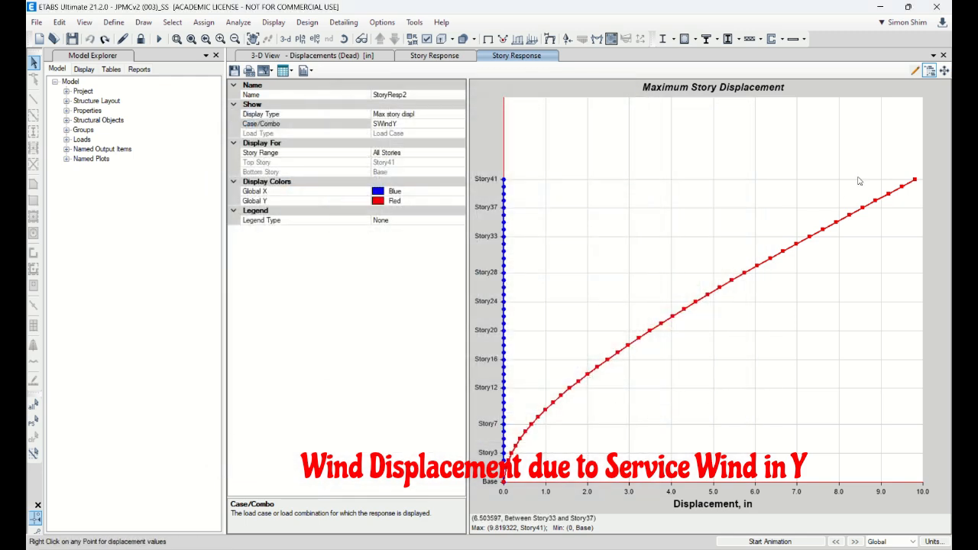
left_click_drag(371, 364, 373, 364)
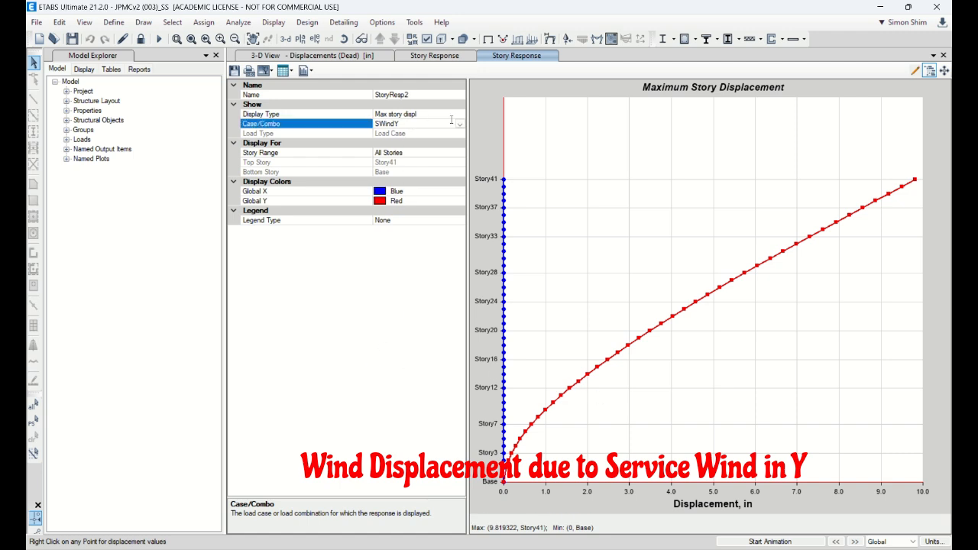
Step: Show the Story28 plan view in place of the 3-D view and display its undeformed shape
left_click(355, 56)
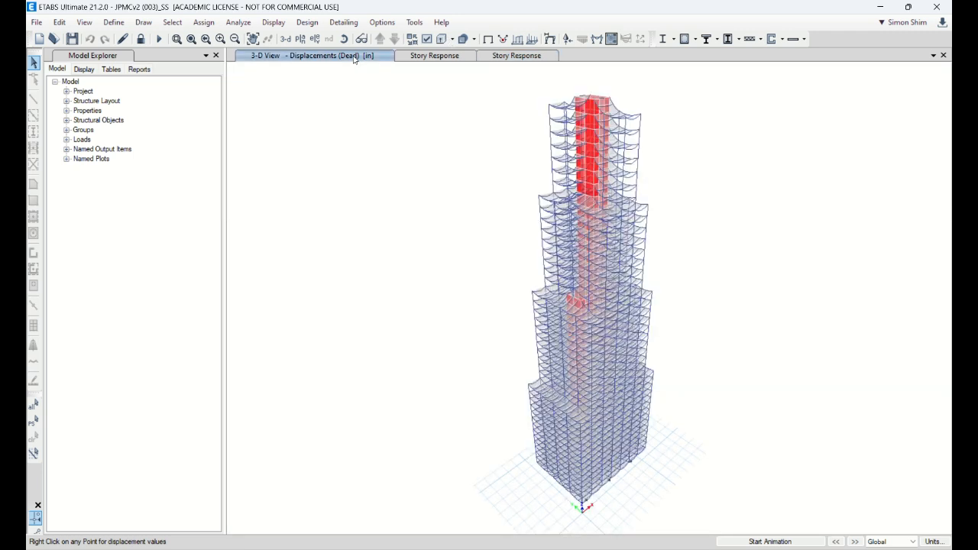
left_click(300, 39)
left_click(424, 346)
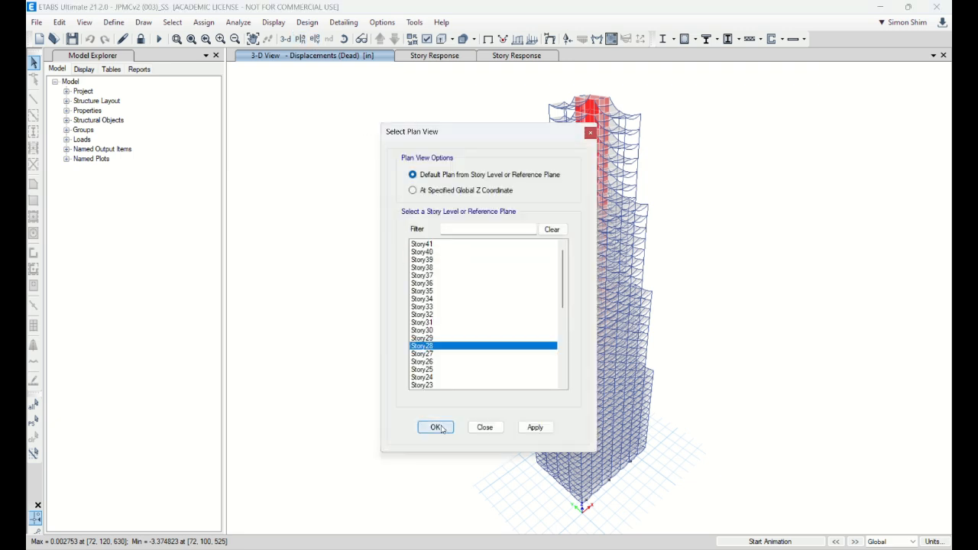
left_click(436, 426)
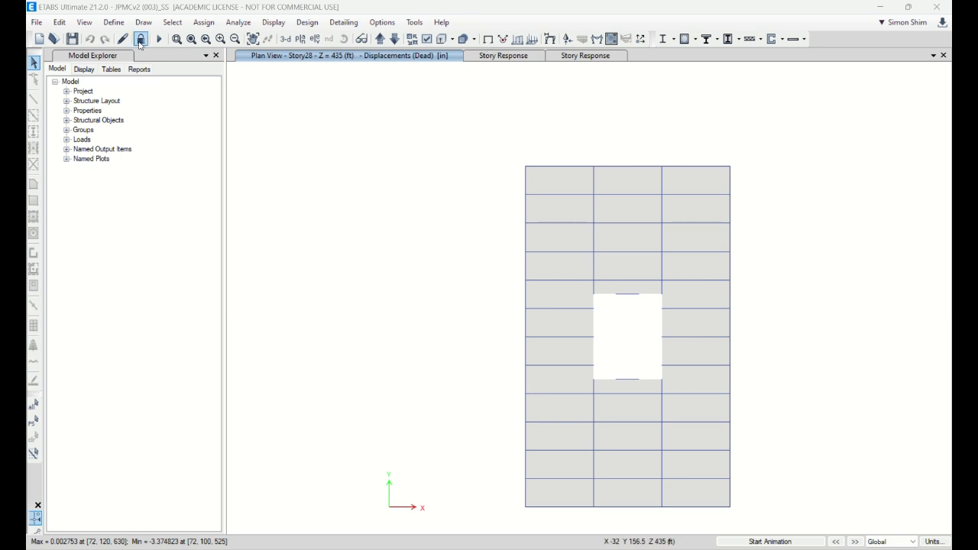
double_click(749, 9)
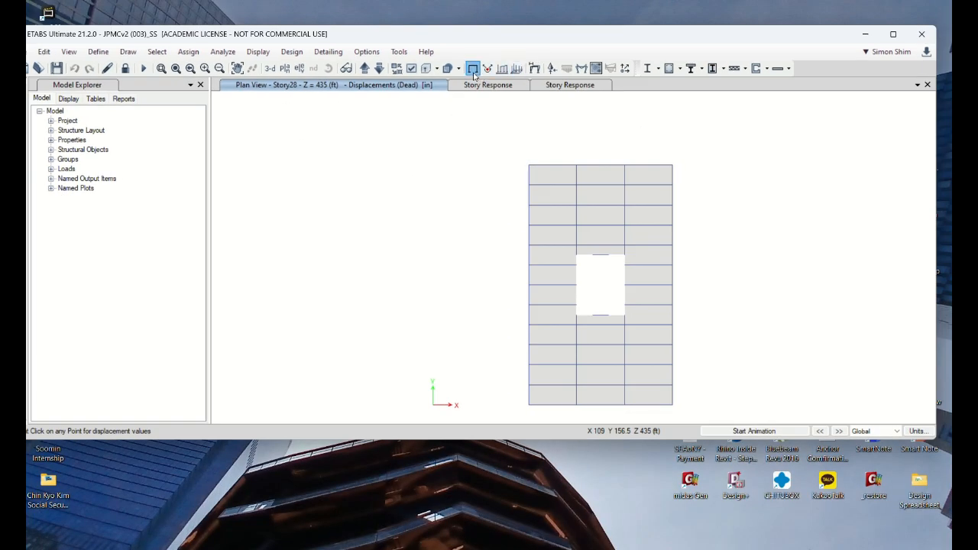
left_click(474, 69)
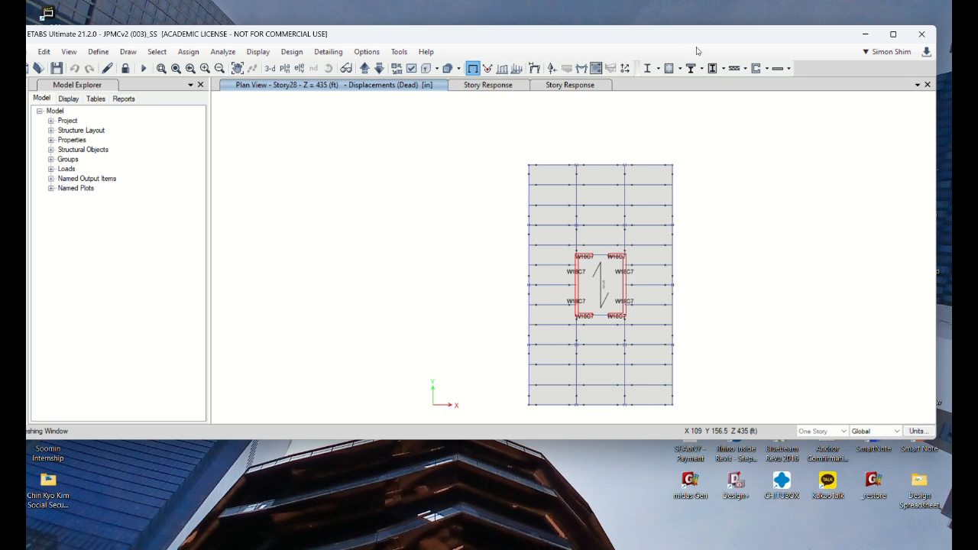
double_click(697, 42)
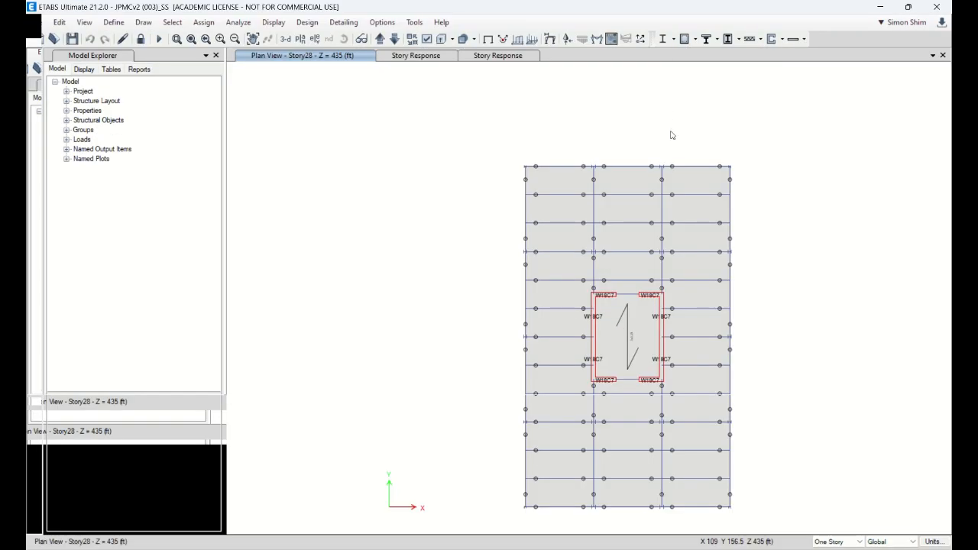
Step: Move the plan view down to Story25 and display its grid lines
left_click(394, 39)
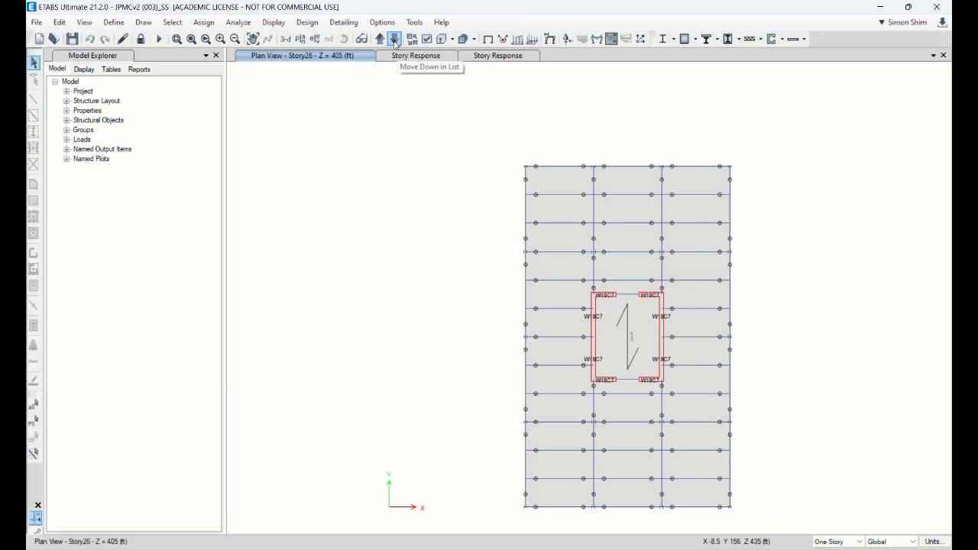
left_click(394, 39)
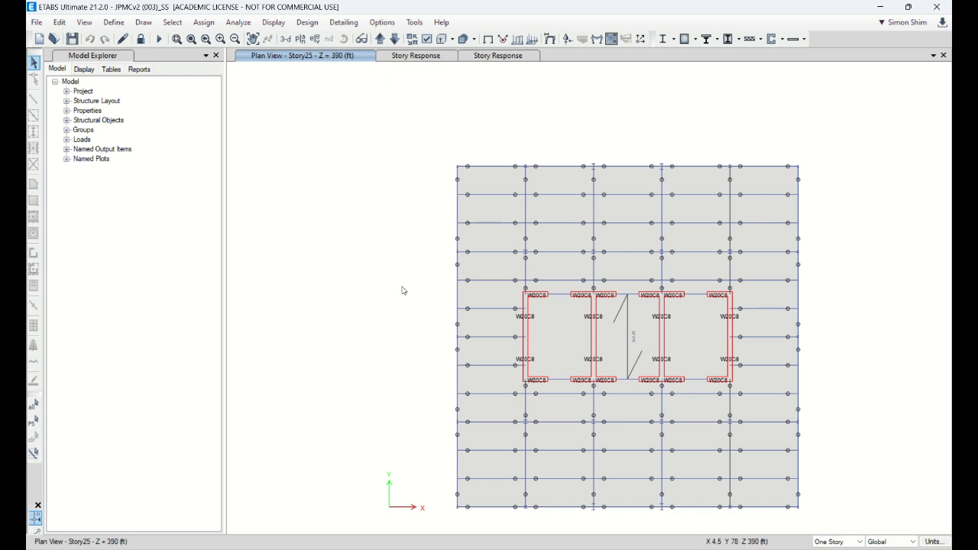
key("F7")
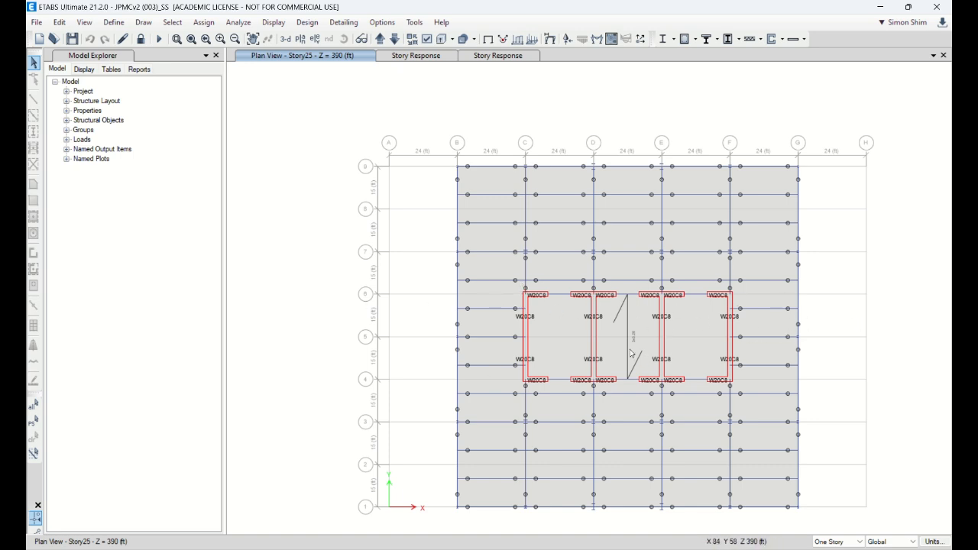
Step: Reselect the Story25 plan view and move up one level to compare its core walls with Story26
left_click(300, 38)
left_click(422, 315)
left_click(428, 362)
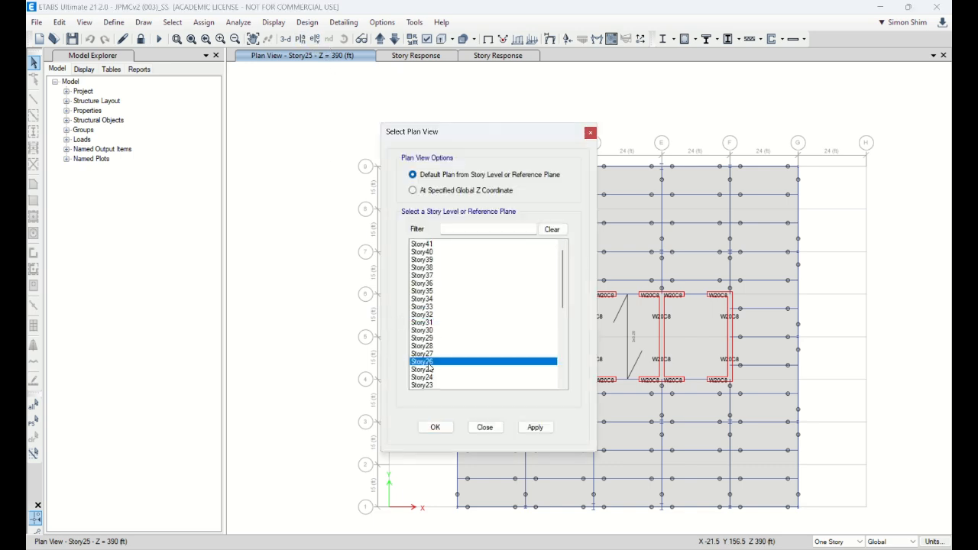
left_click(436, 370)
left_click(435, 427)
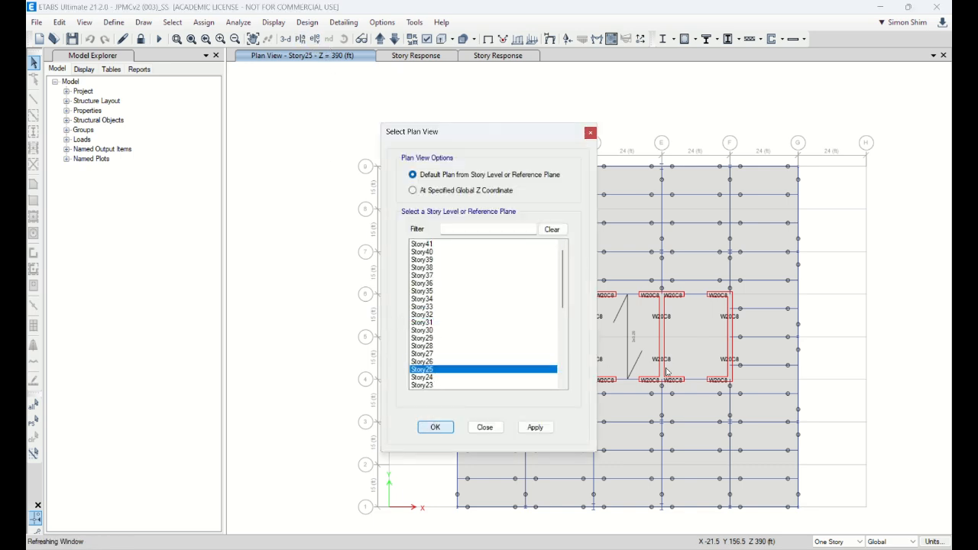
left_click(380, 38)
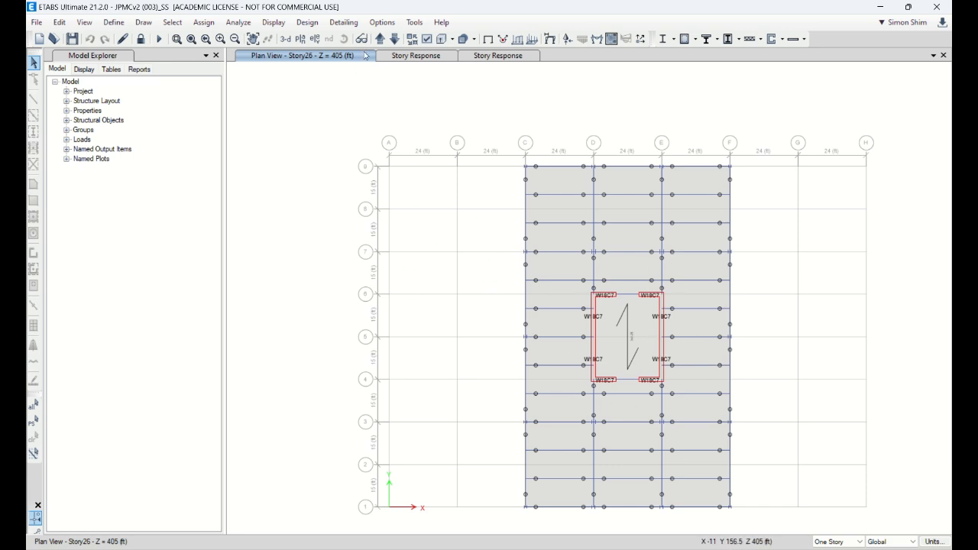
Step: Open another story response plot and show the maximum story displacement for SWindX
left_click(273, 22)
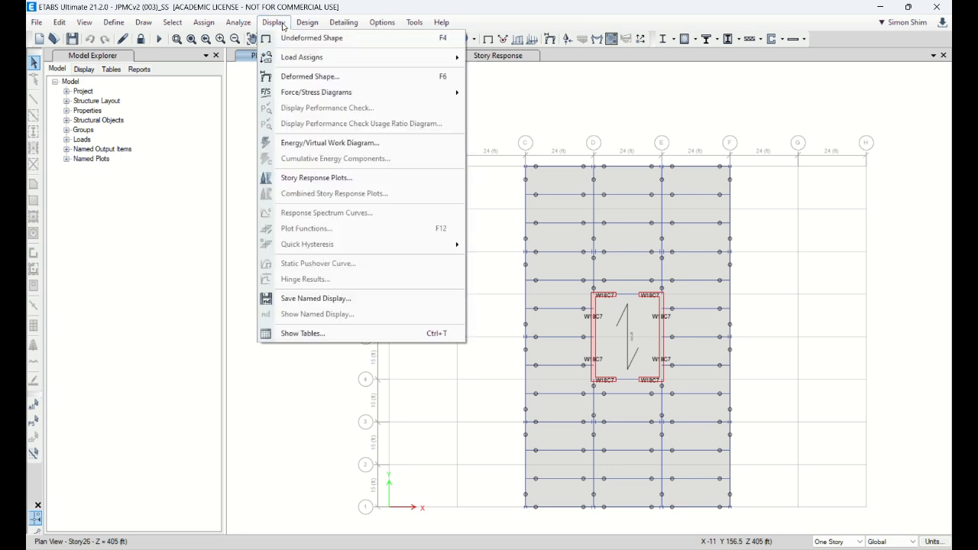
left_click(341, 177)
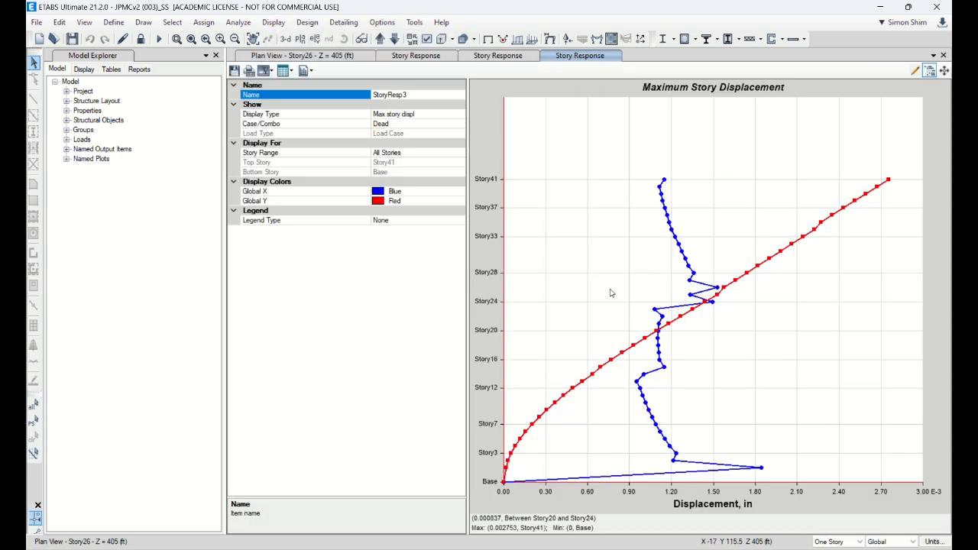
left_click(448, 124)
left_click(459, 124)
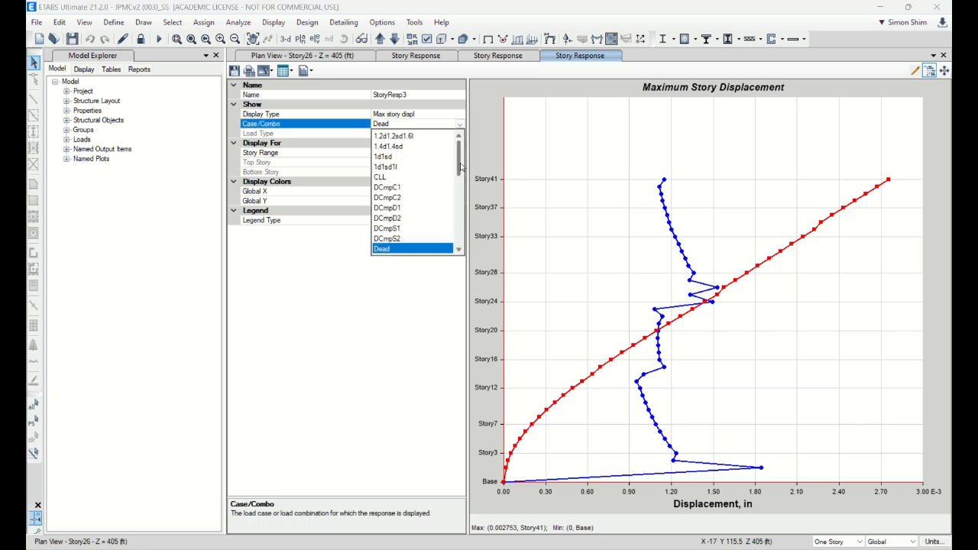
left_click_drag(460, 165, 457, 246)
left_click(390, 230)
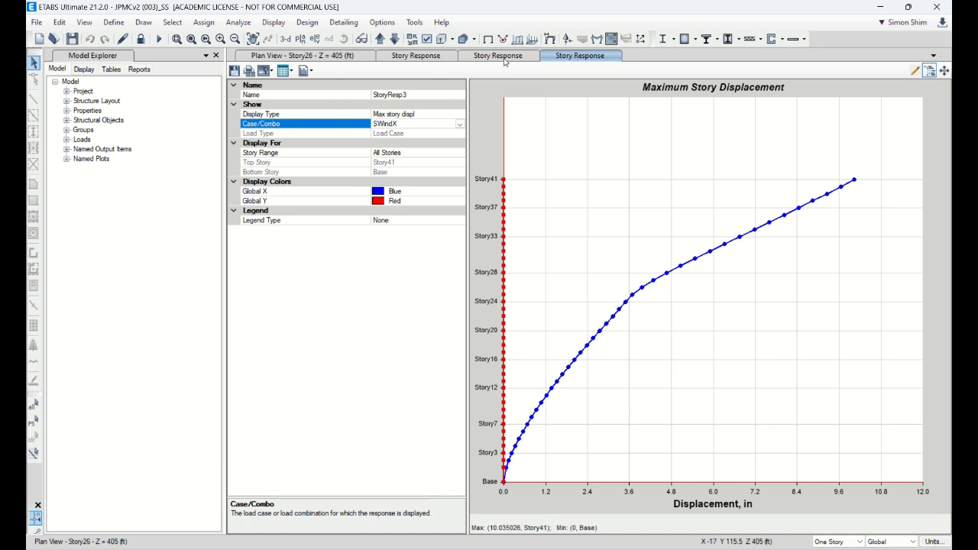
Step: View the whole tower in 3-D, and bring up the Story24 plan view to inspect the core walls
left_click(343, 58)
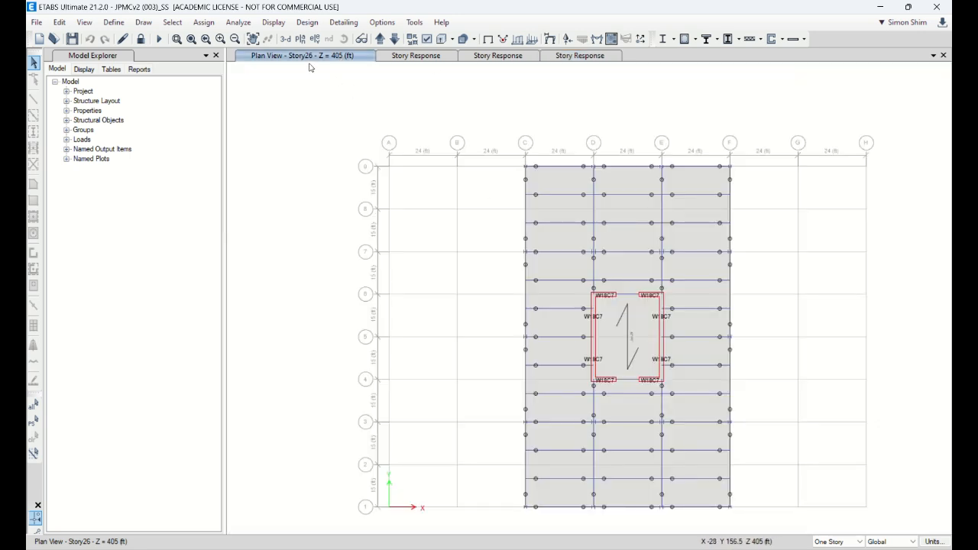
left_click(285, 39)
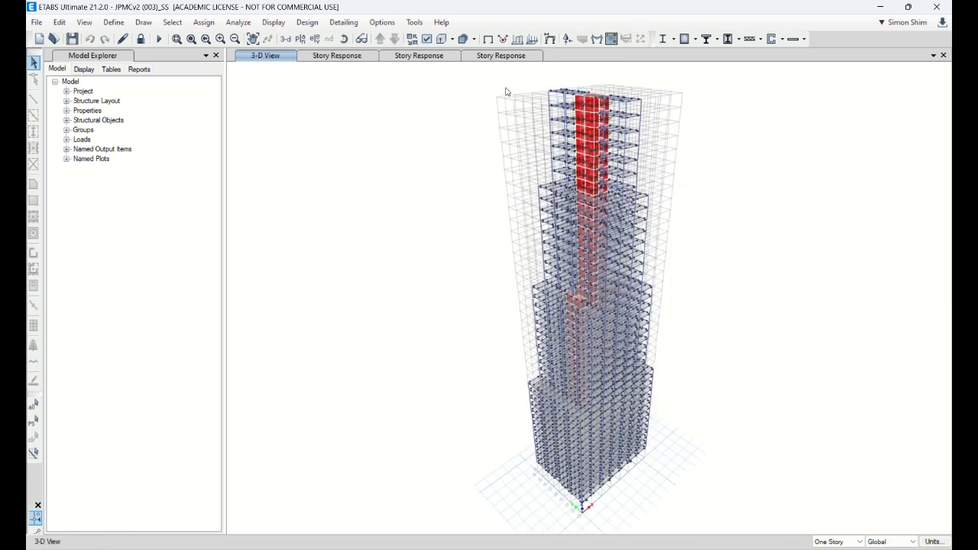
left_click(300, 39)
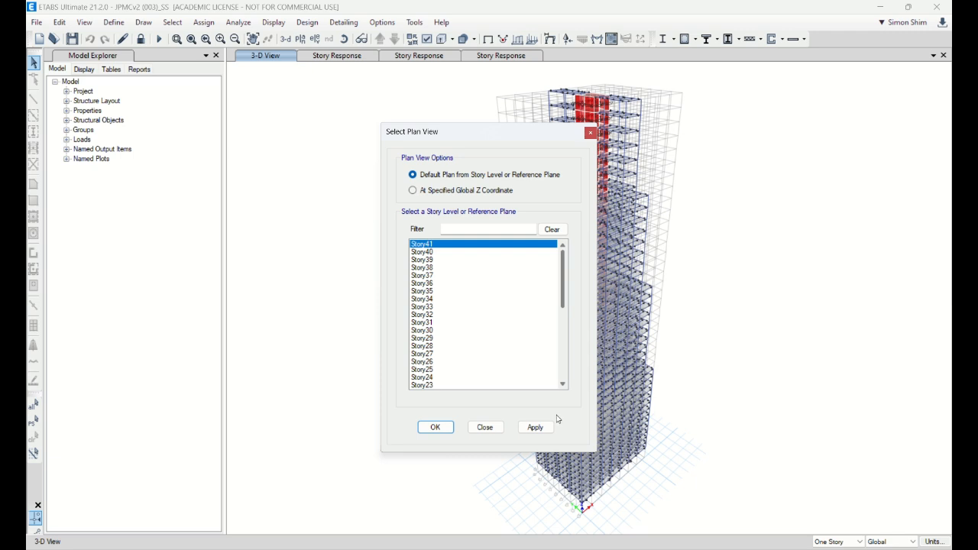
left_click(423, 377)
left_click(436, 428)
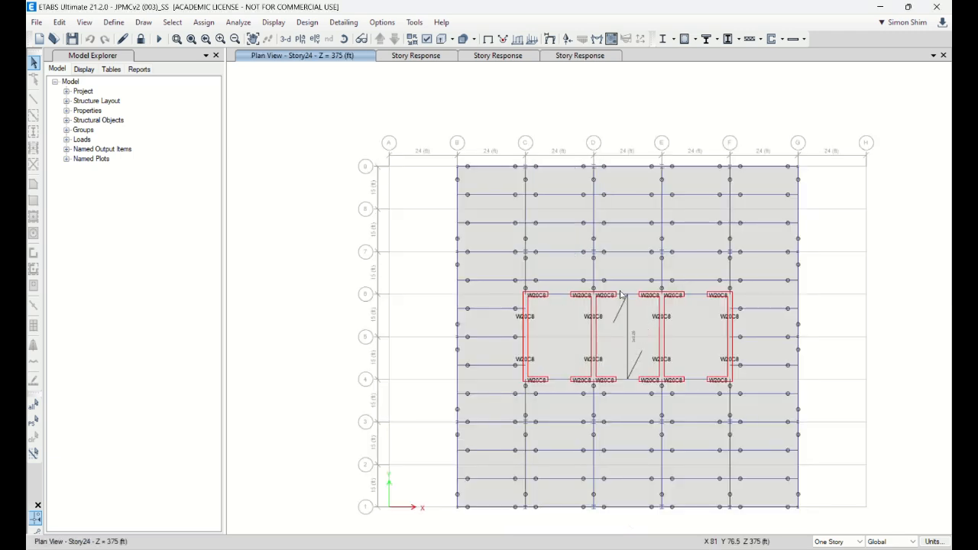